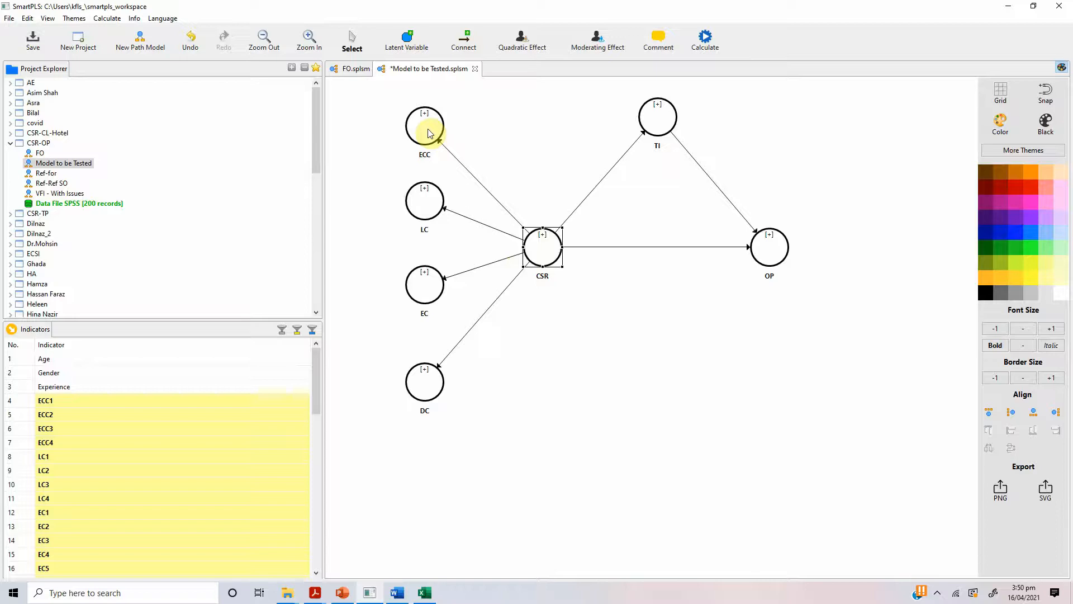
Step: Look over the ECC, LC, EC, DC, TI, OP and CSR constructs in the model to be tested
click(428, 132)
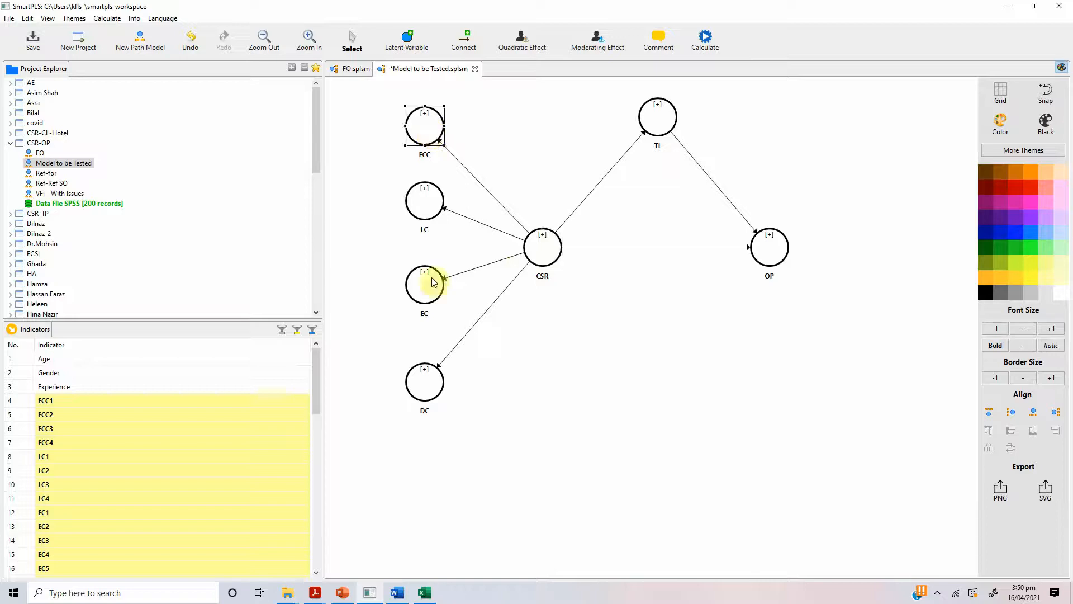
click(430, 210)
click(426, 281)
click(426, 379)
click(669, 125)
click(776, 242)
drag(498, 170, 594, 351)
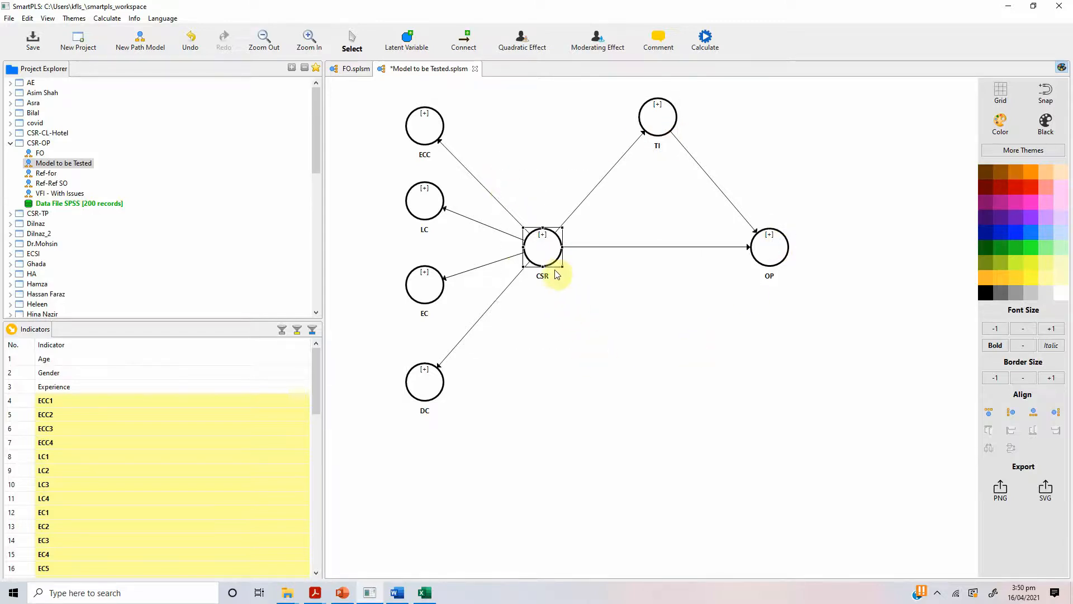
drag(369, 94, 475, 443)
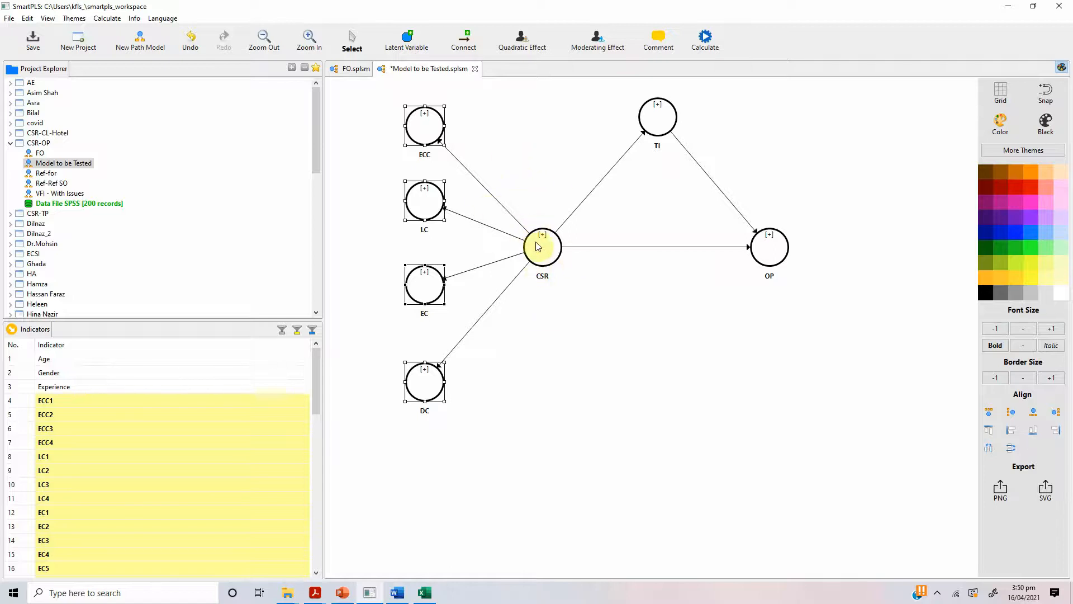
drag(375, 84, 469, 450)
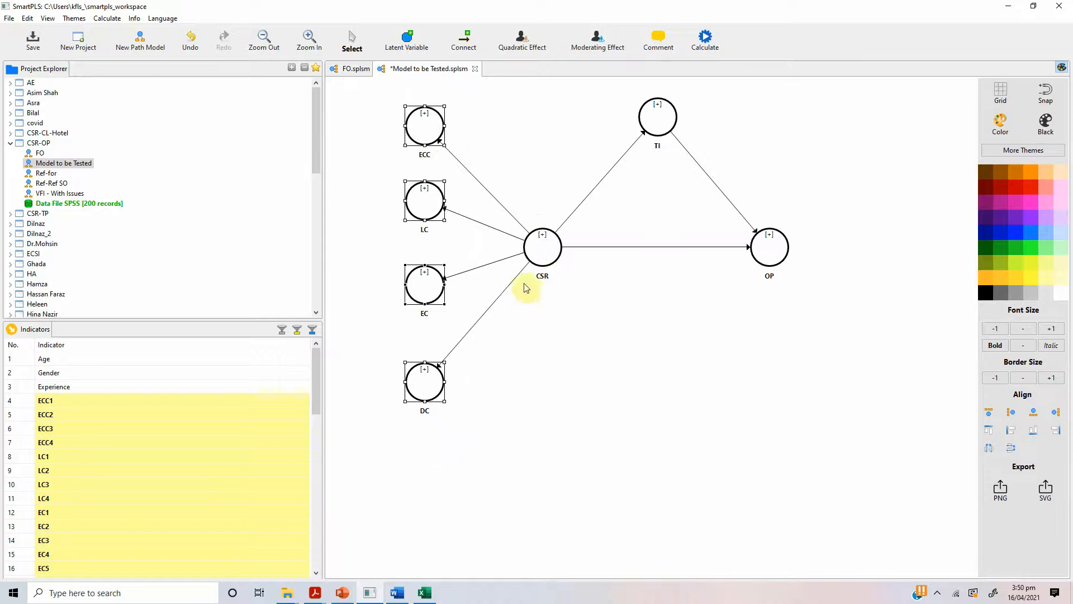
click(535, 262)
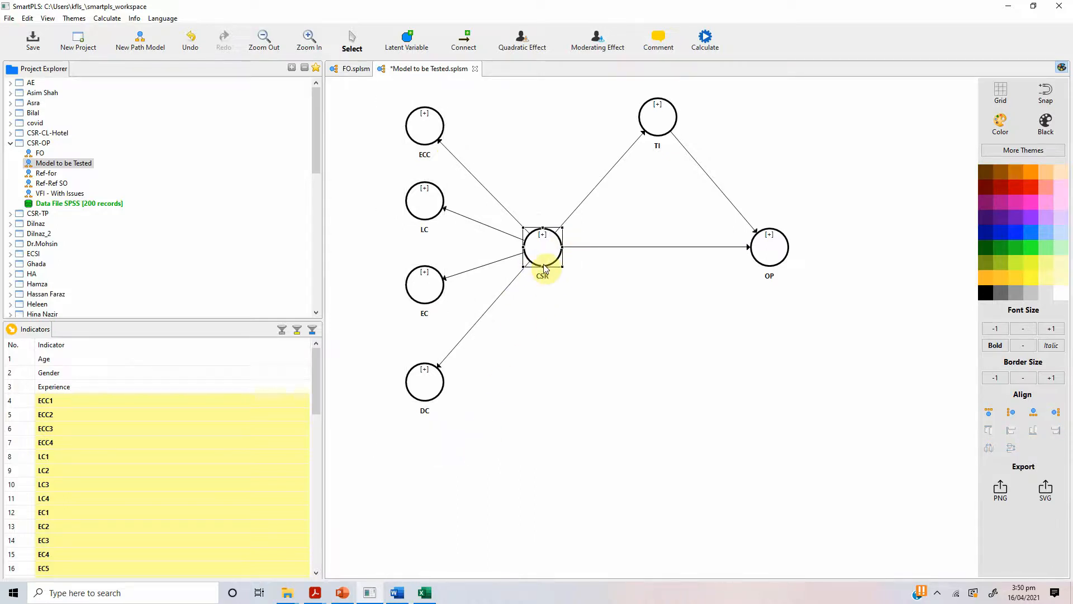
Step: Show the CSR construct's indicators, compare them with the ECC, LC, EC and DC dimensions, and hide them again
double_click(544, 266)
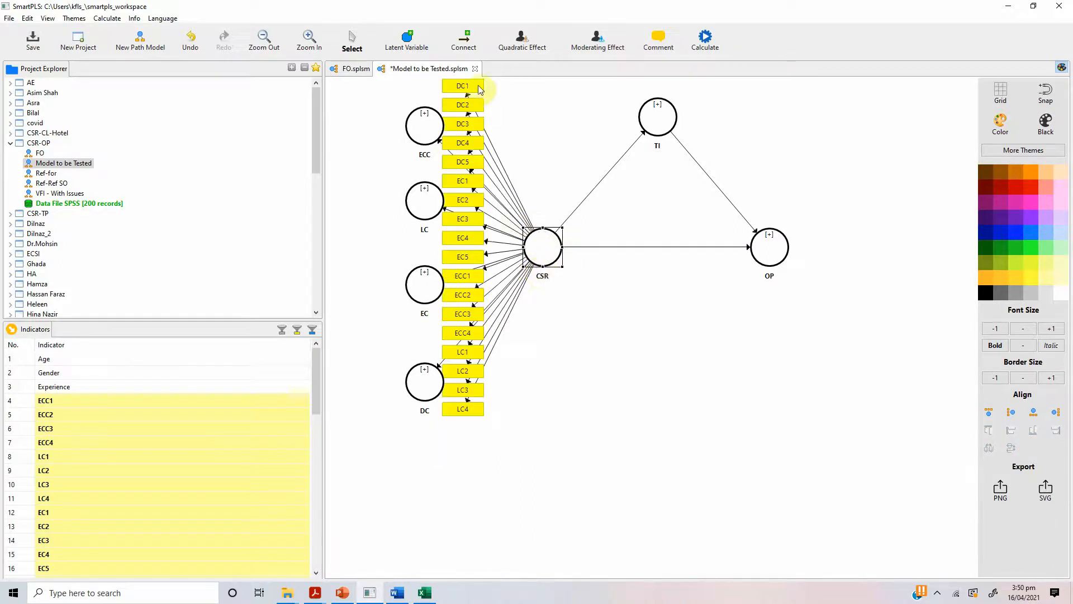
click(426, 118)
click(425, 210)
click(425, 296)
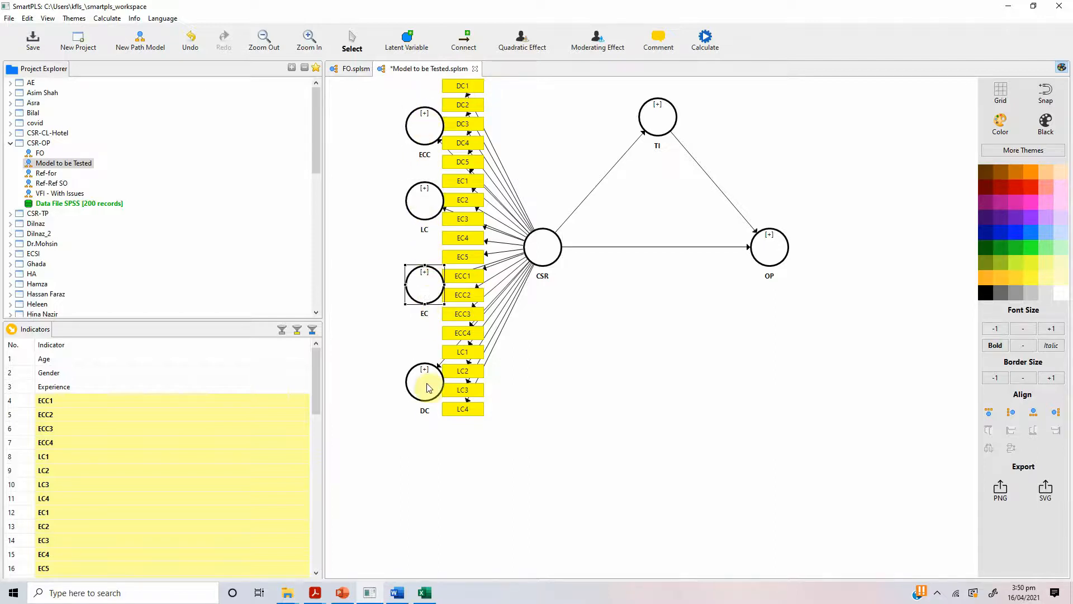
click(427, 385)
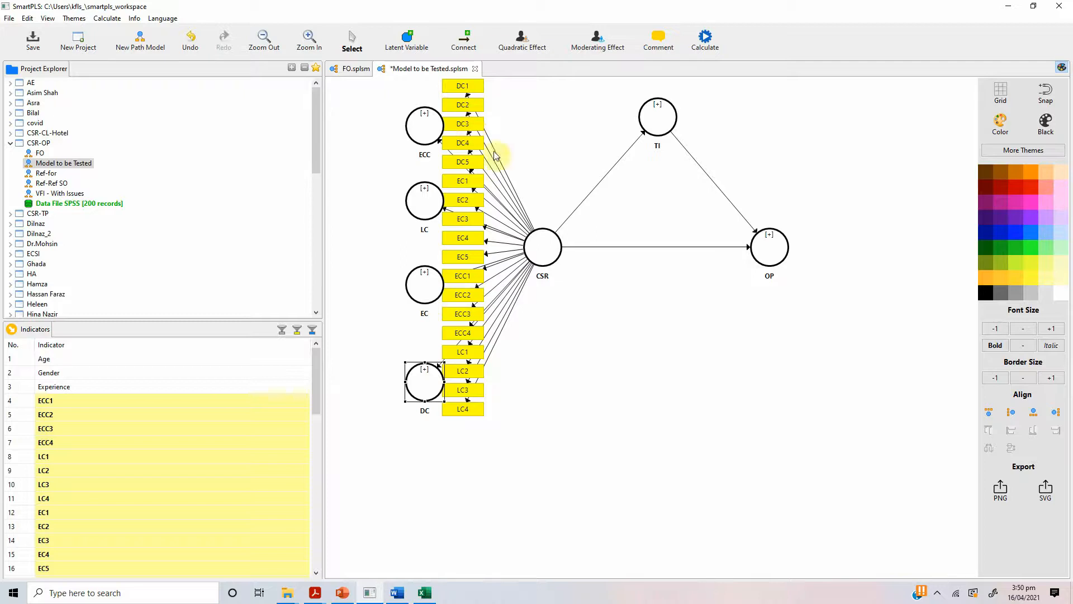
click(543, 248)
click(407, 338)
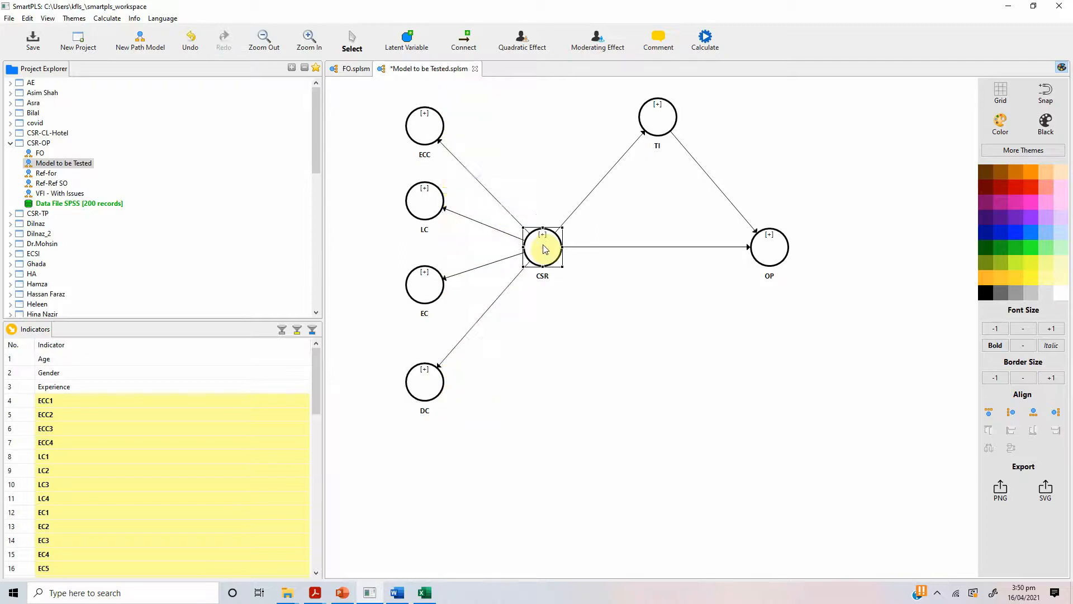
Step: Highlight the indicators ECC1 through DC5 in the indicator list
click(152, 401)
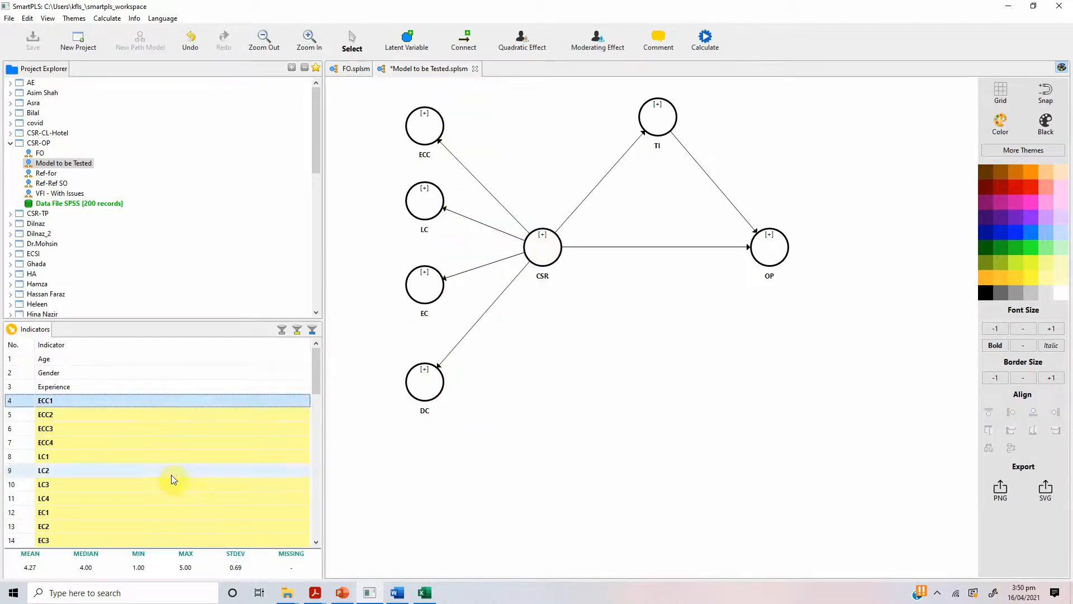
scroll(174, 478, down, 4)
shift+click(125, 470)
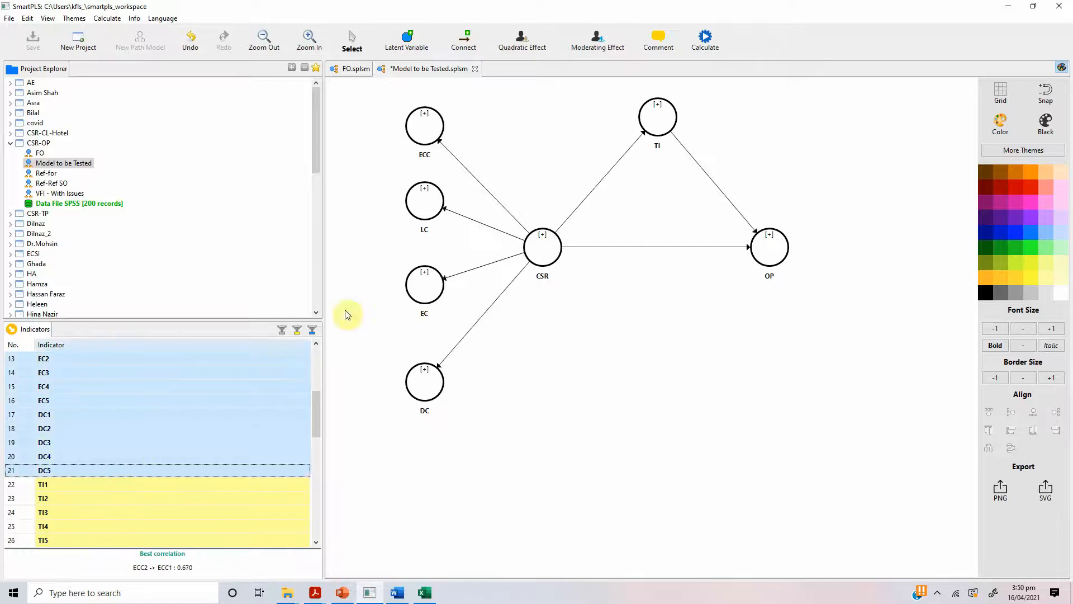
drag(190, 418, 223, 400)
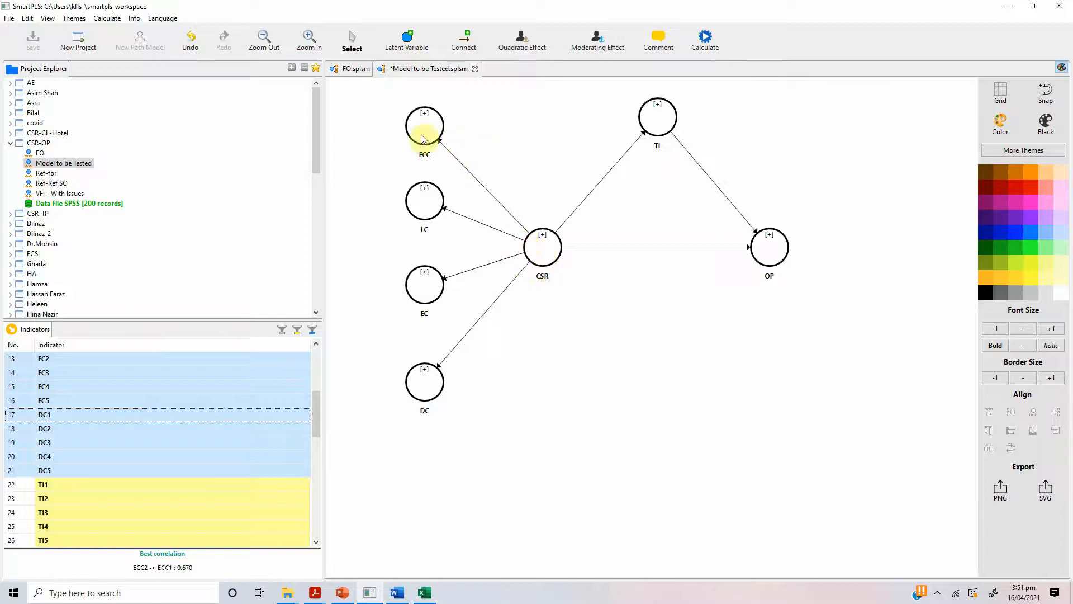
Step: Inspect the ECC construct's indicators, hide them again, and look over the CSR, TI and OP constructs
drag(556, 191, 524, 339)
click(523, 391)
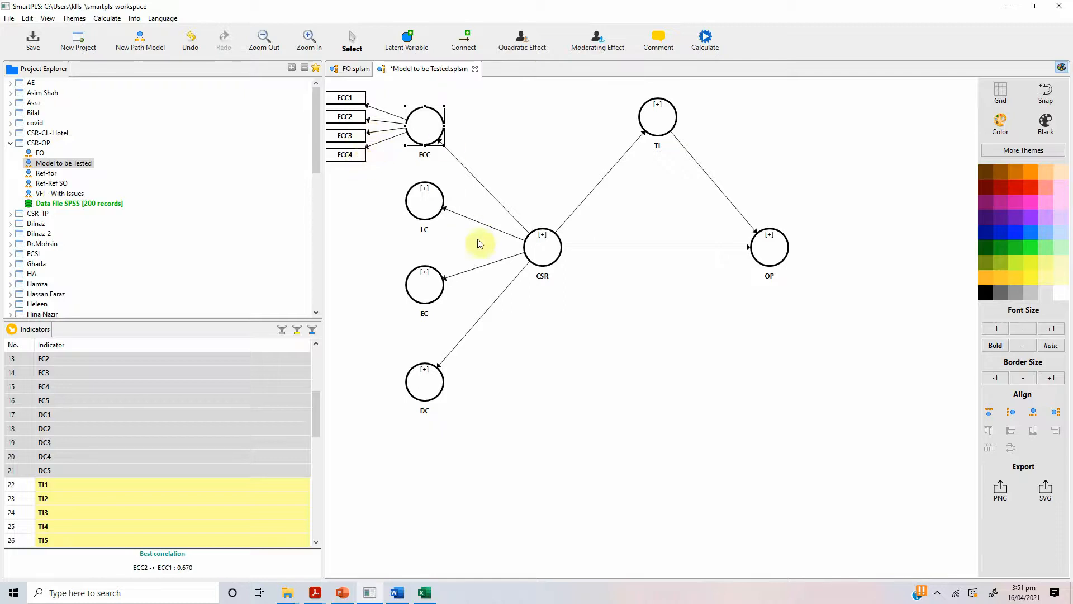
click(431, 168)
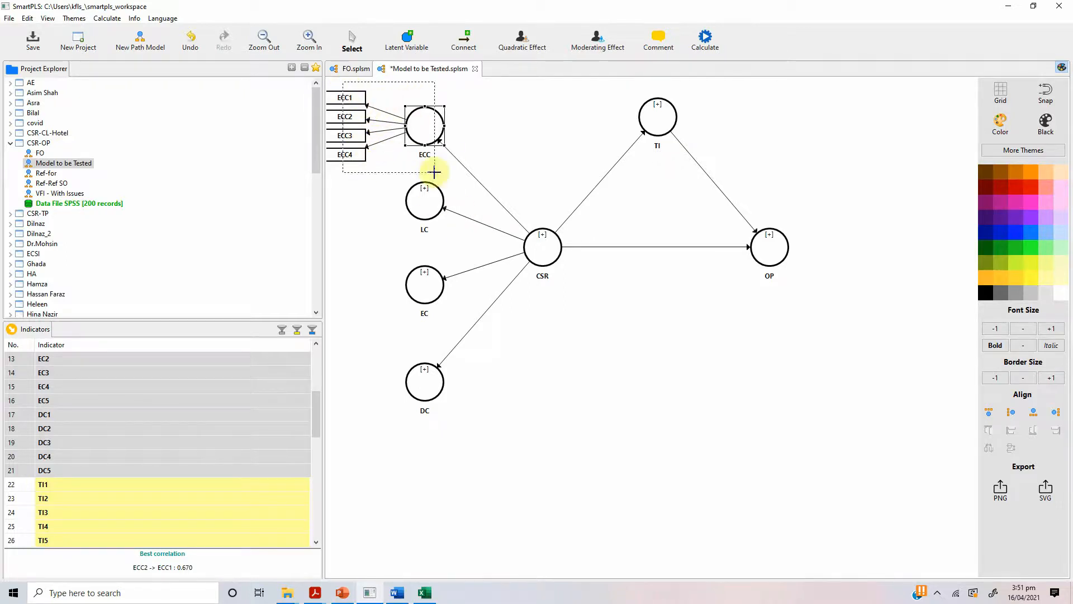
drag(407, 94, 551, 424)
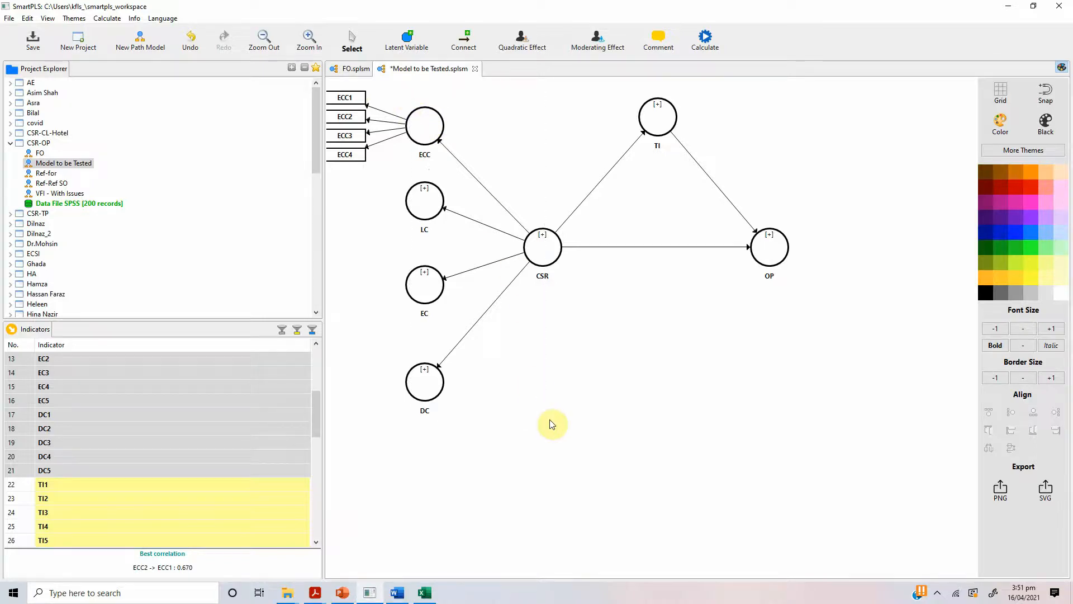
double_click(424, 129)
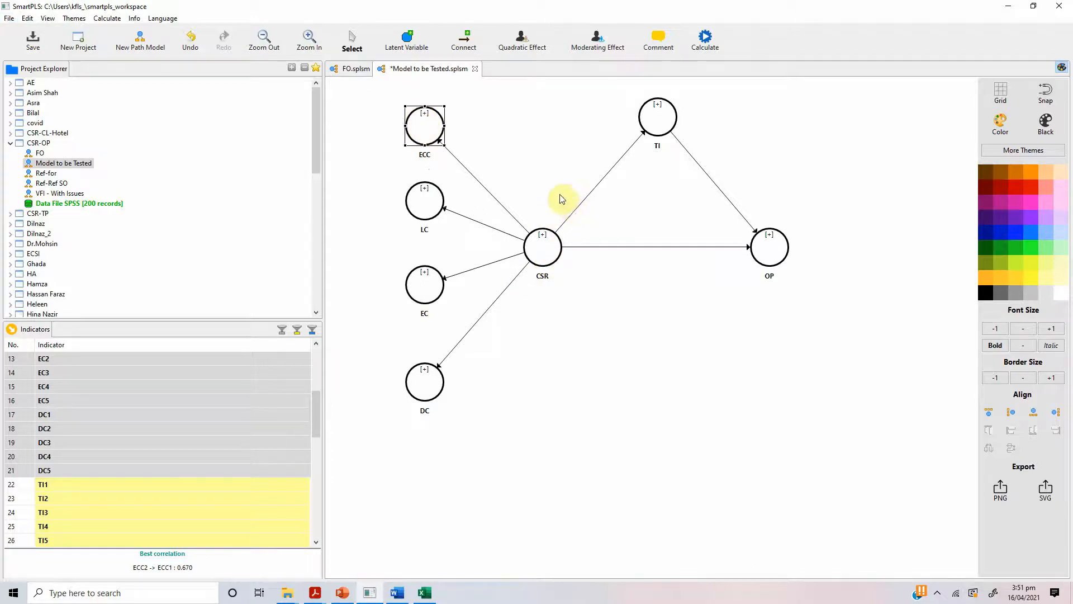
click(545, 251)
click(659, 124)
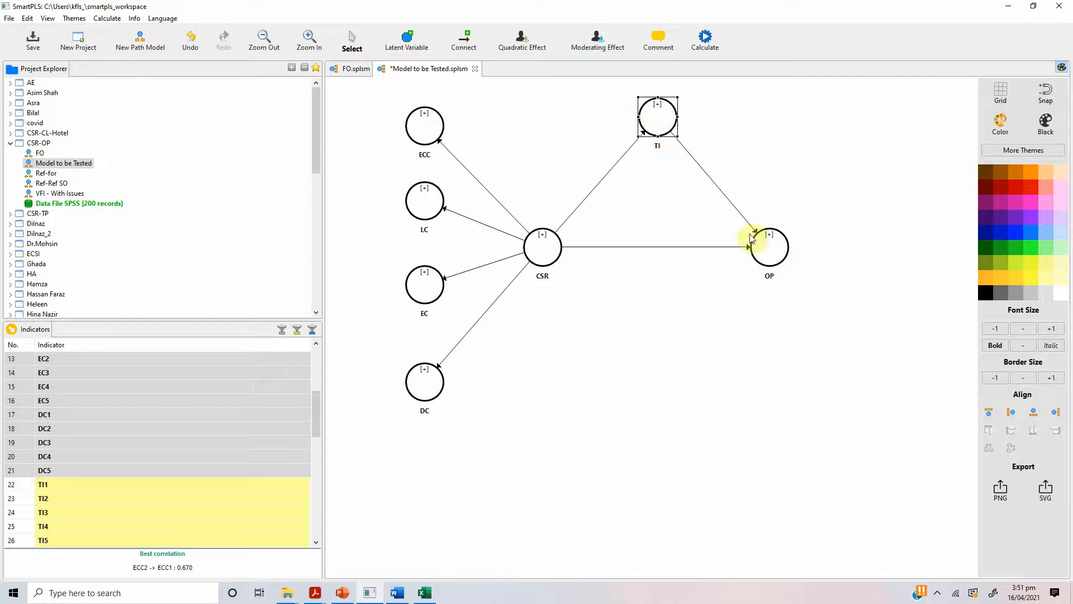
click(766, 256)
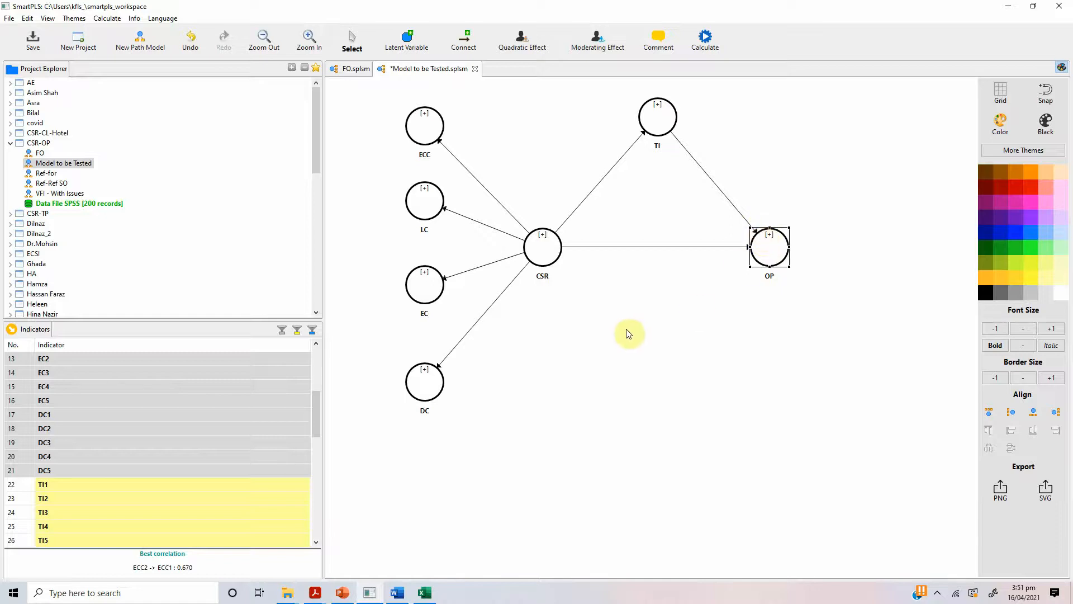
Step: Move the whole path model a little lower and to the right on the canvas
drag(355, 90, 857, 481)
drag(778, 248, 805, 326)
click(743, 427)
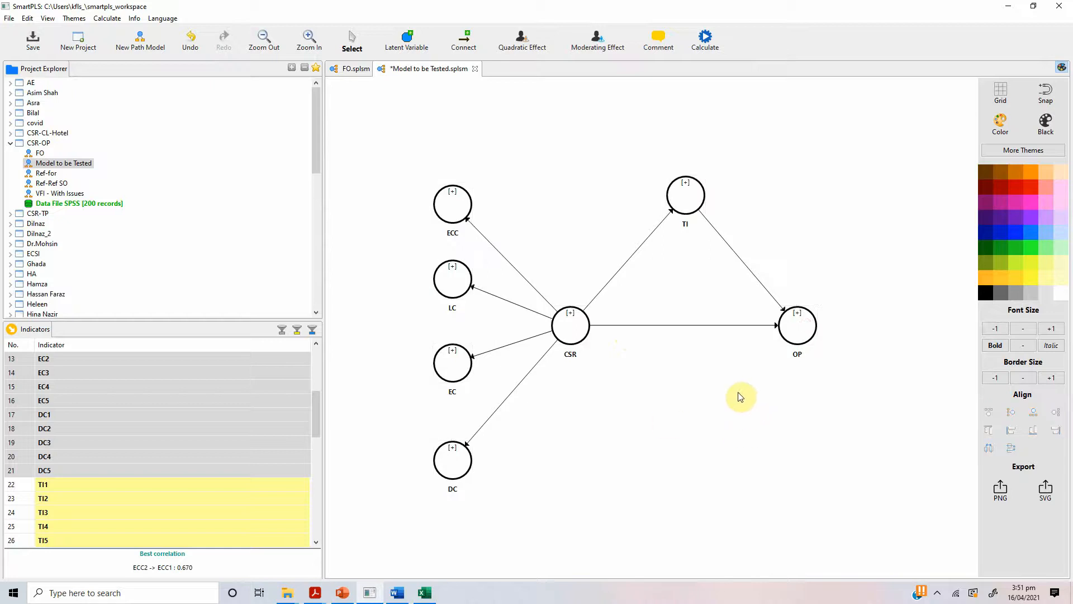
Step: Select the ECC, LC, EC, DC, TI and OP constructs together, leaving out CSR
click(447, 206)
click(455, 293)
click(449, 366)
click(448, 464)
ctrl+click(449, 369)
ctrl+click(447, 286)
ctrl+click(447, 212)
ctrl+click(687, 201)
ctrl+click(792, 321)
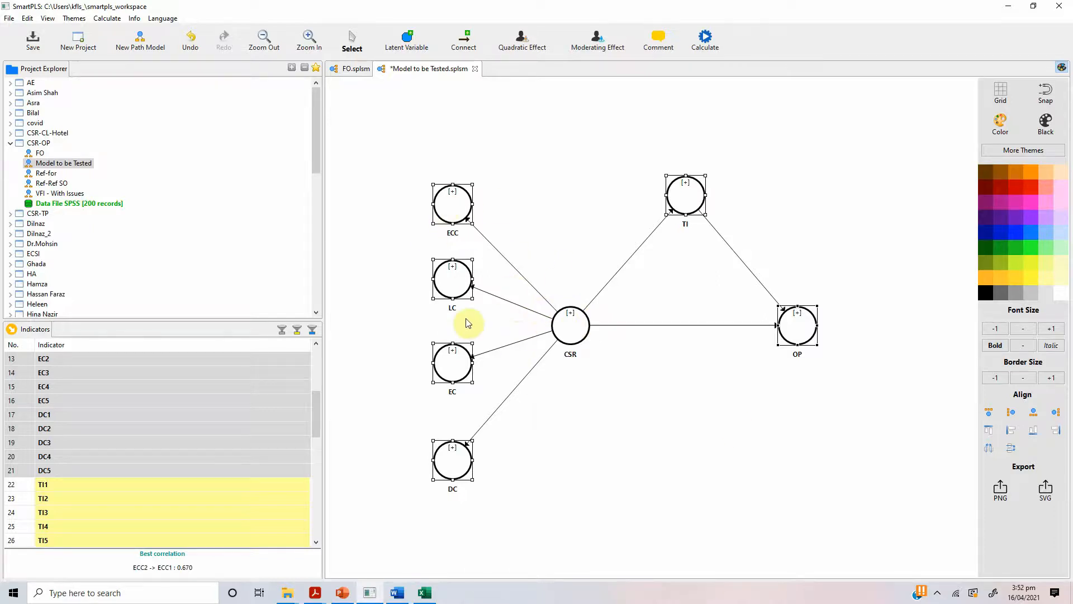
Step: Compare the FO model with Model to be Tested, checking CSR in one and the ECC, LC, EC and DC constructs in the other
click(349, 69)
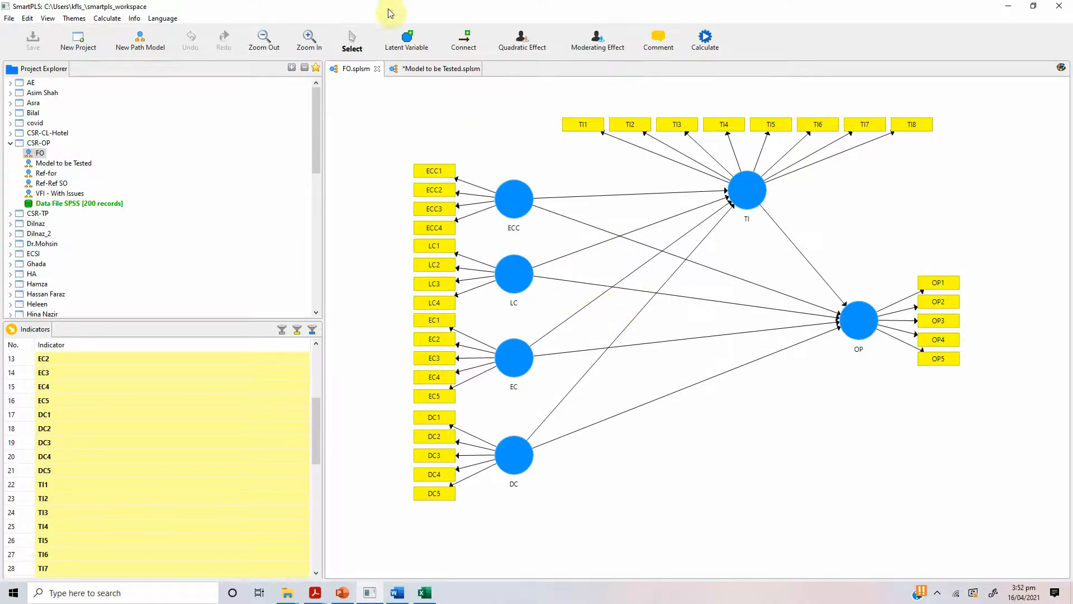
click(420, 69)
click(568, 322)
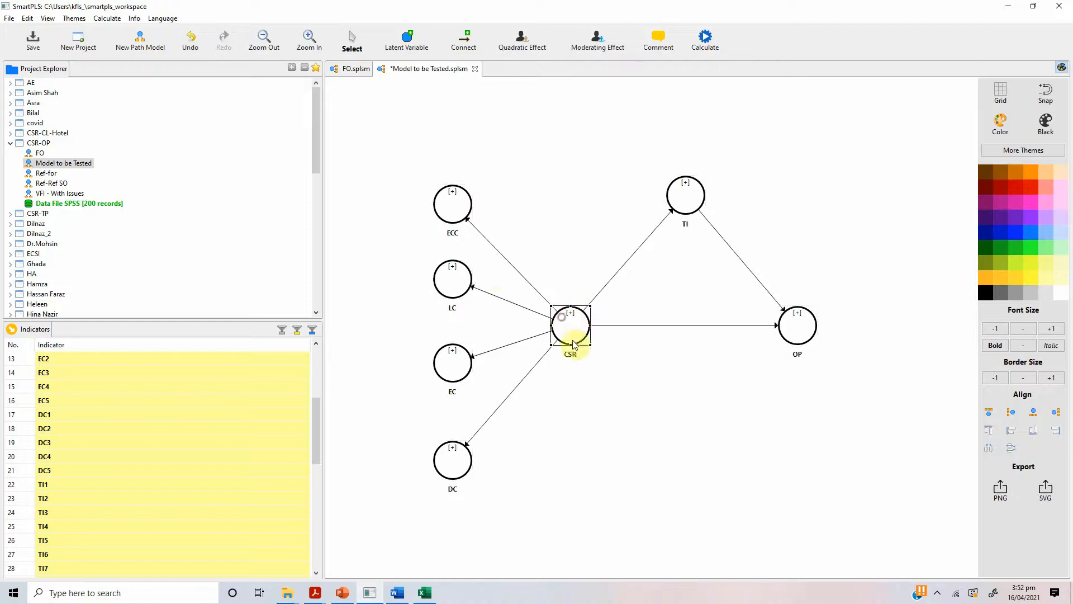
click(357, 69)
drag(391, 137, 564, 492)
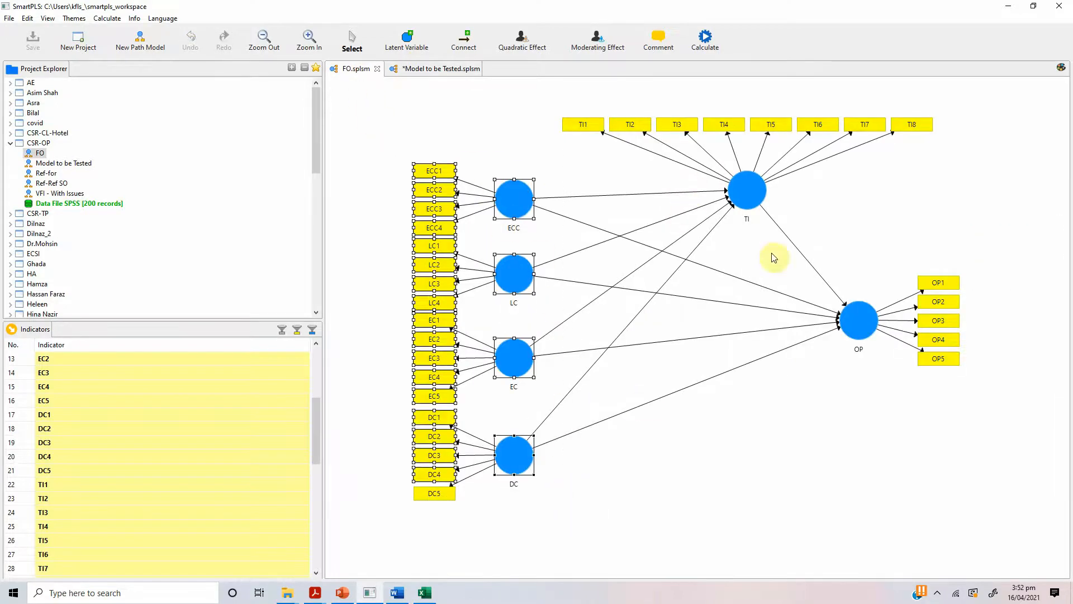
click(732, 503)
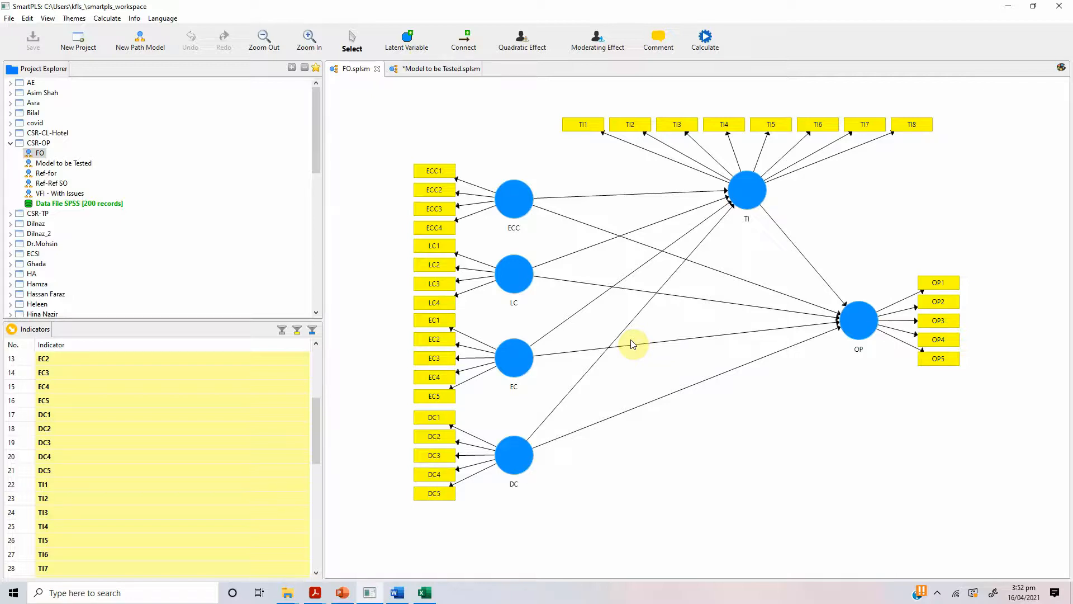
Step: Go through the ECC, LC, EC, DC, TI and OP constructs of the FO model one by one
click(515, 200)
click(513, 276)
click(512, 356)
click(510, 455)
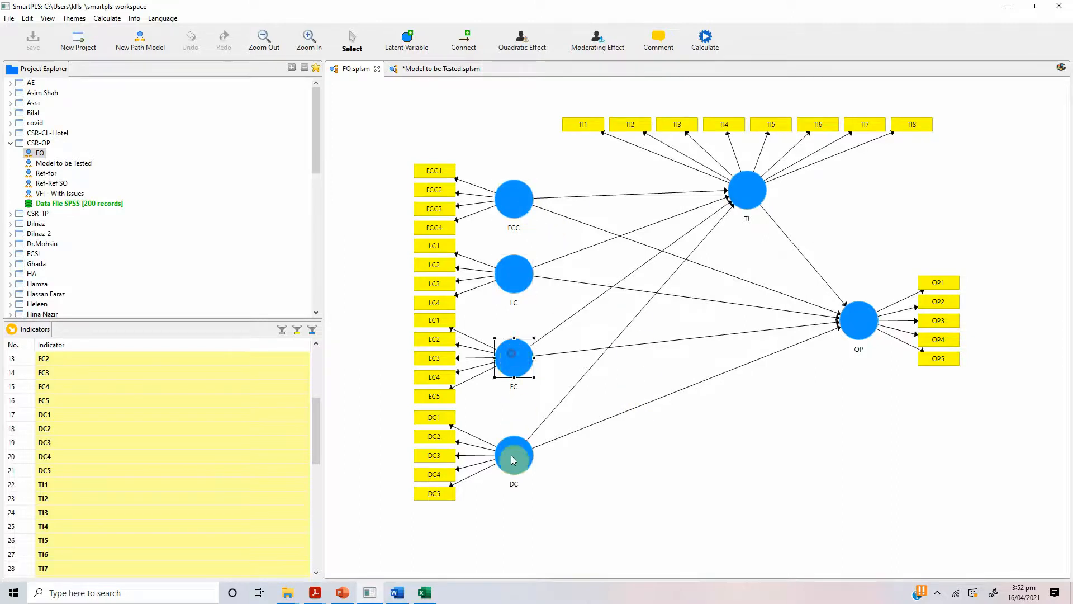
click(747, 190)
click(858, 320)
click(834, 442)
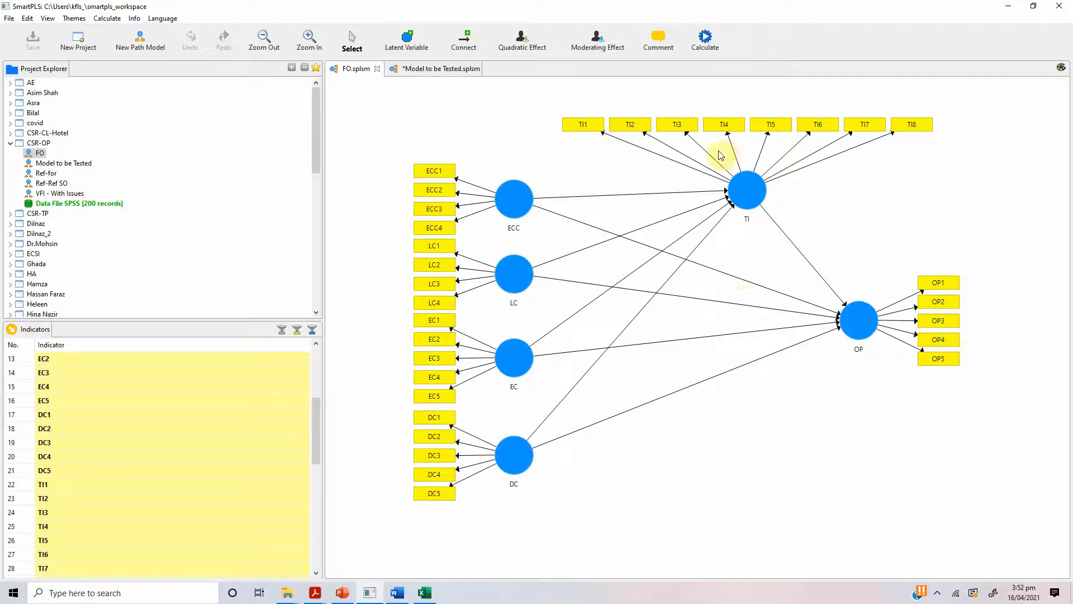
Step: Run the PLS Algorithm on the FO model, keeping the default Path weighting scheme and opening the full report
click(704, 42)
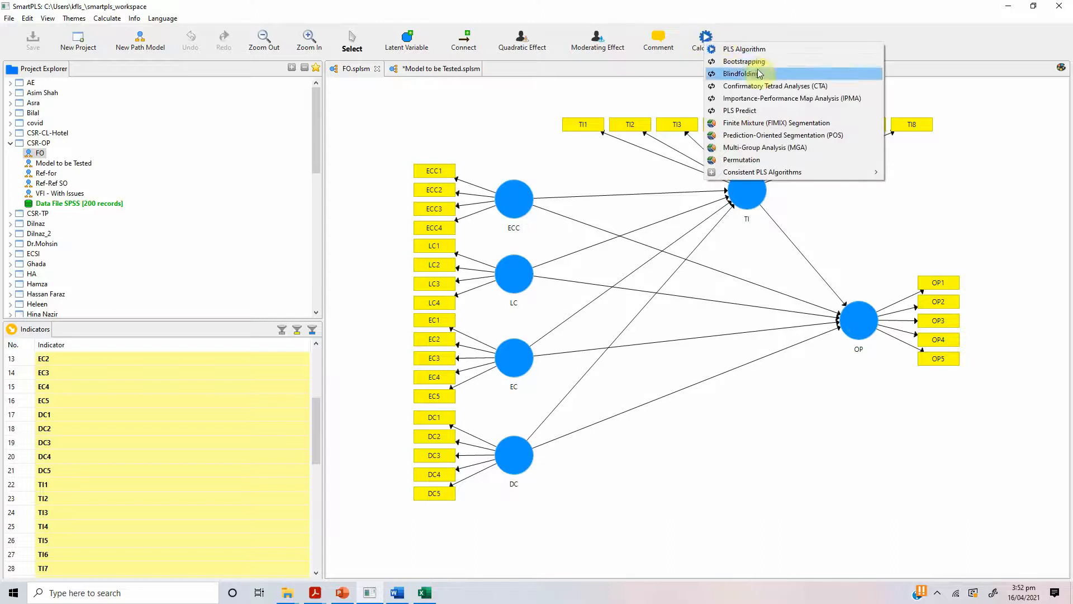
click(754, 50)
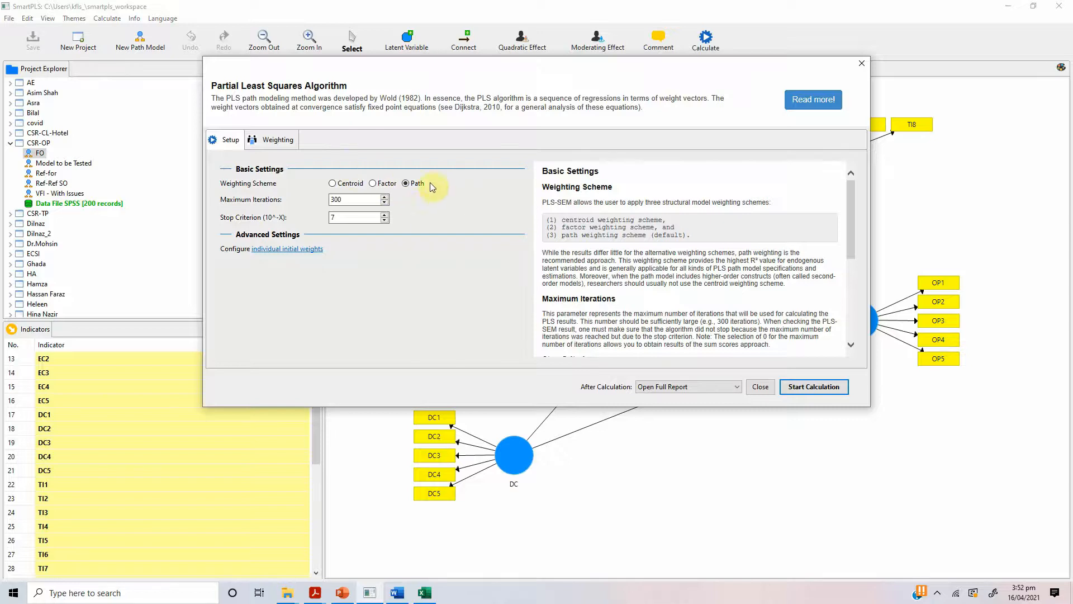
click(274, 143)
click(232, 148)
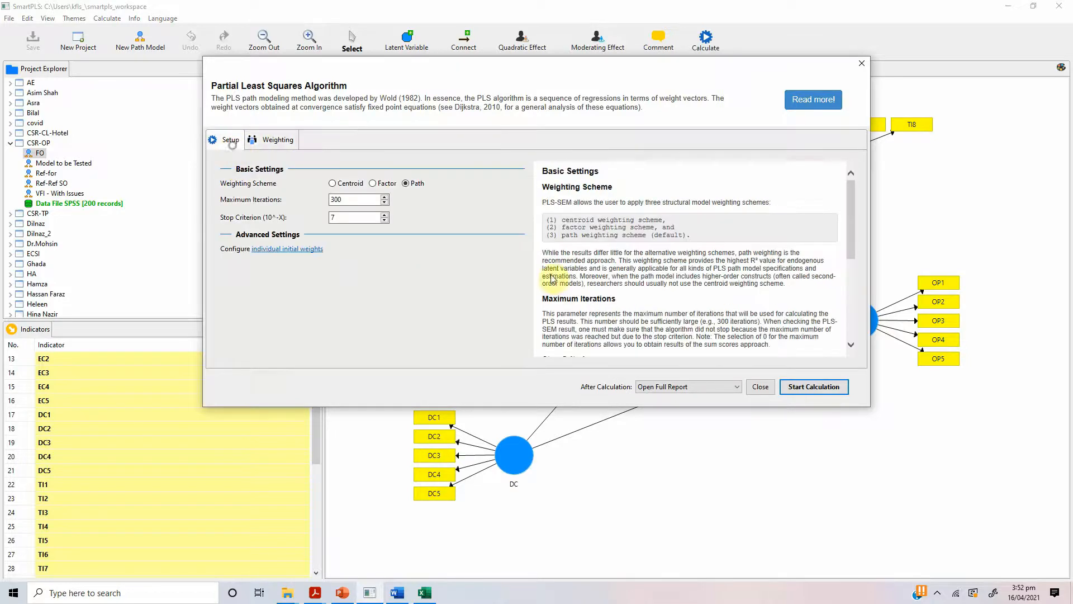
click(794, 386)
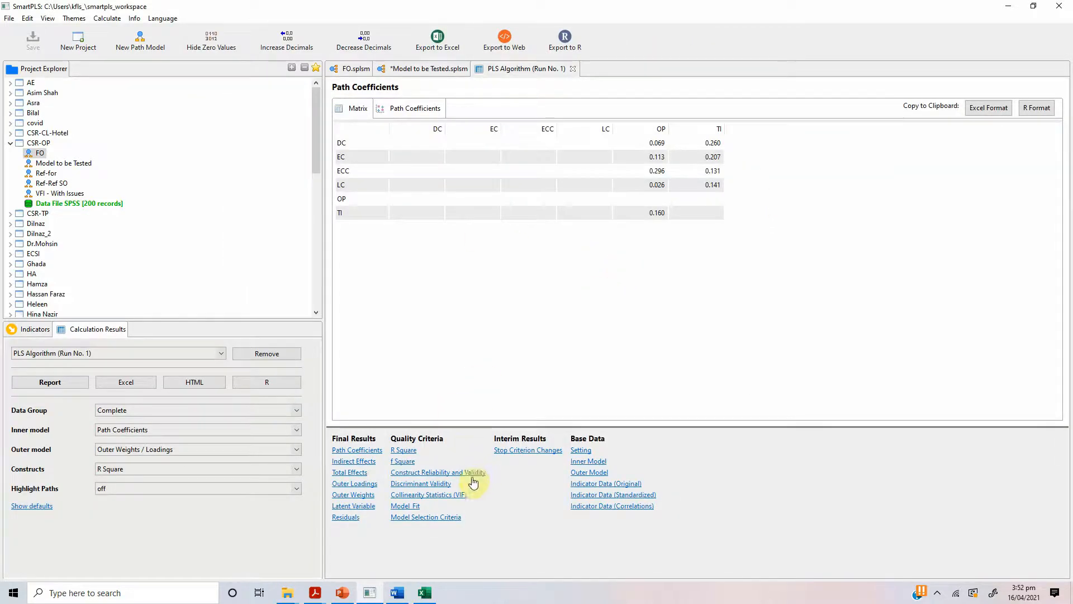
Step: Review the FO model's construct reliability and validity, and its discriminant validity by Fornell-Larcker criterion, cross loadings and HTMT
click(472, 474)
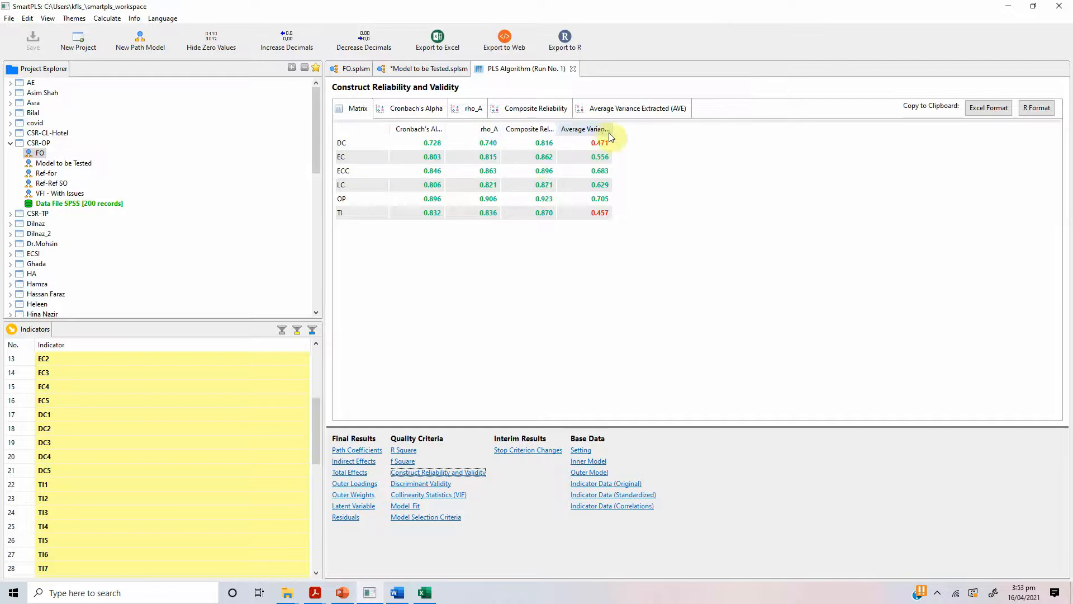
click(428, 485)
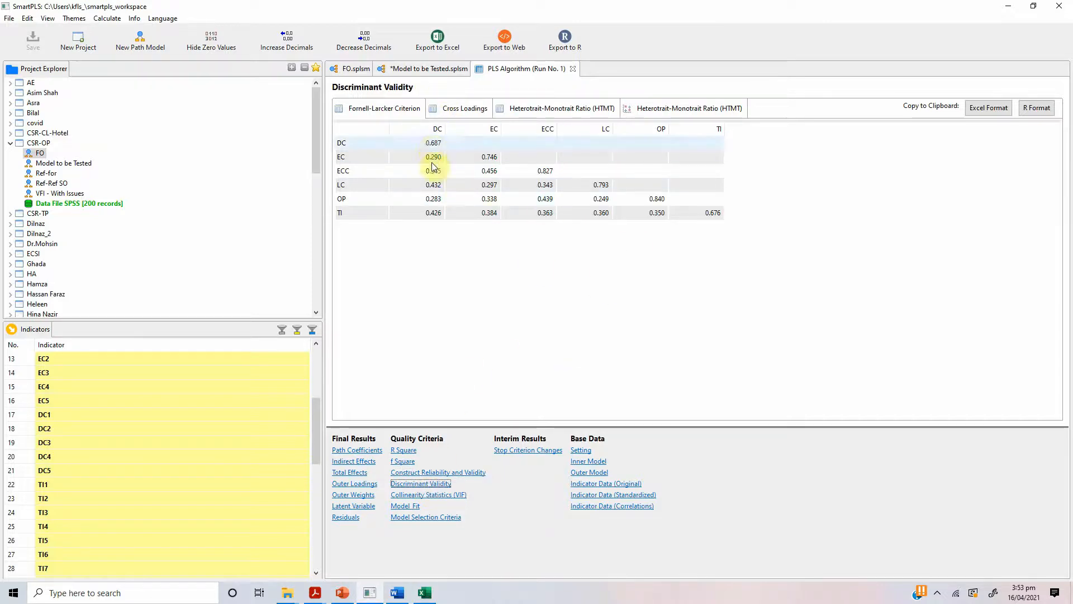
click(466, 108)
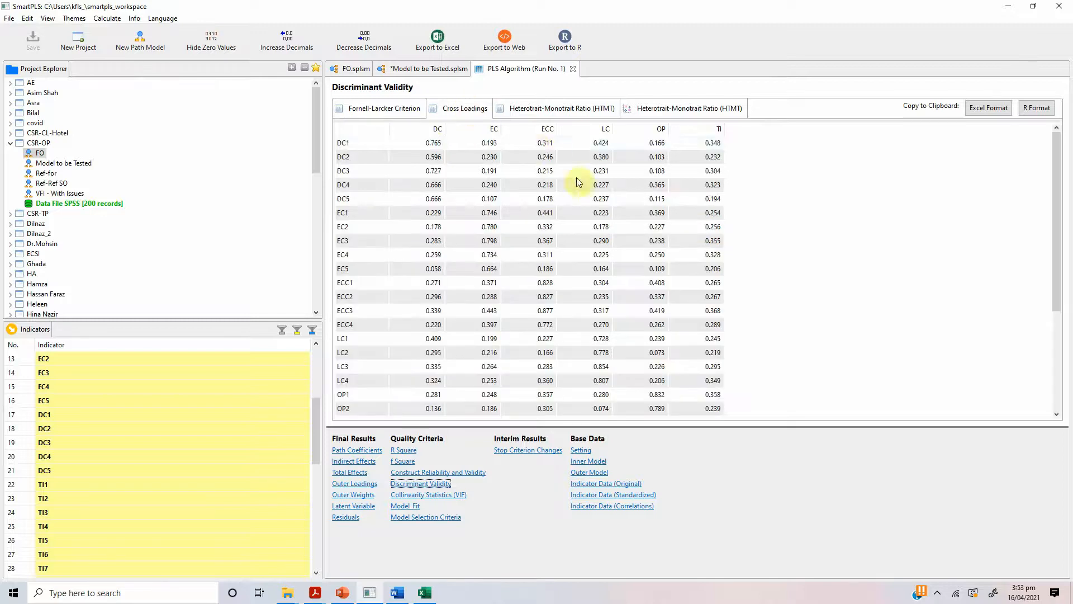
click(563, 108)
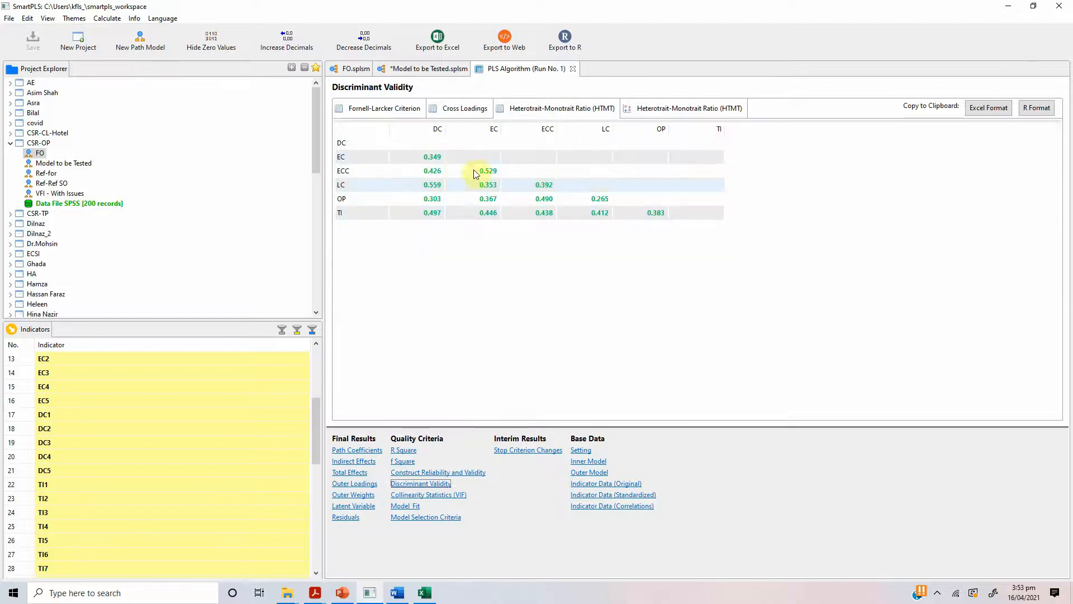
click(428, 472)
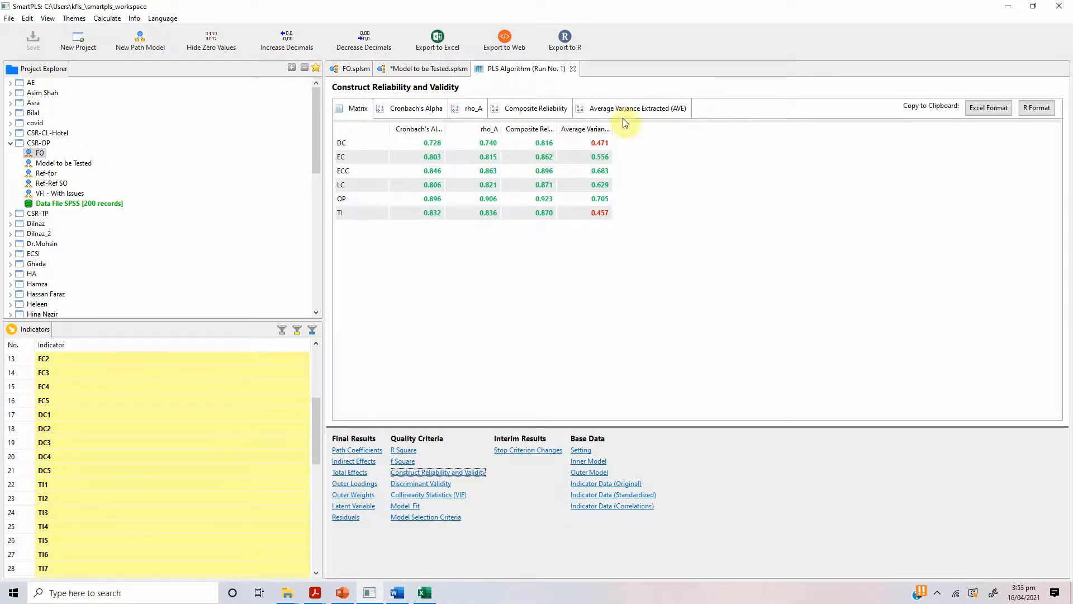
Step: Examine the AVE column at full width and the FO indicators' outer loadings, glancing back at both path models
drag(611, 128, 702, 134)
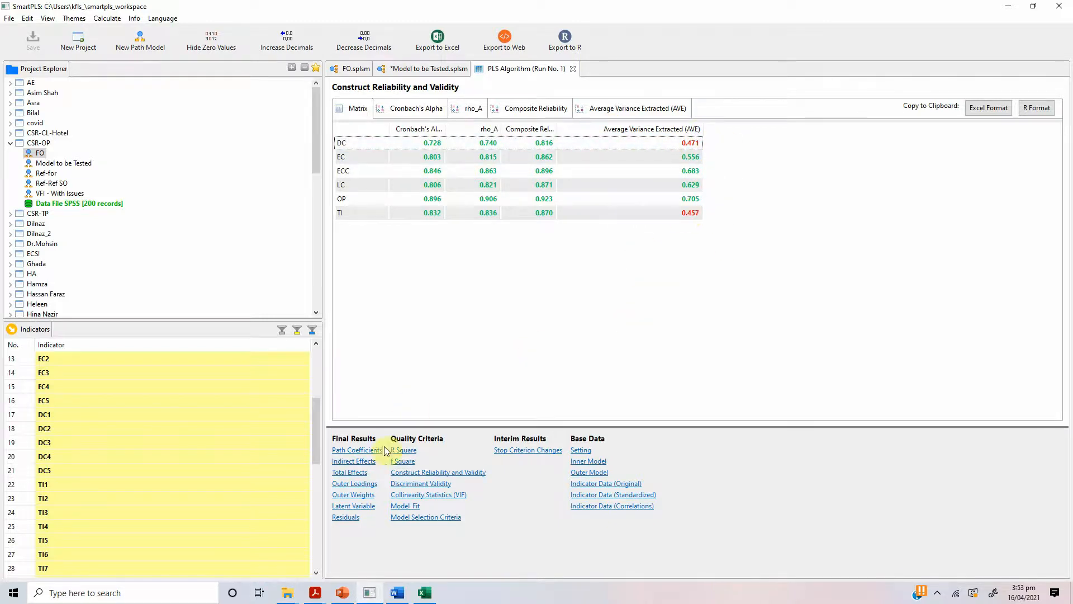
click(369, 484)
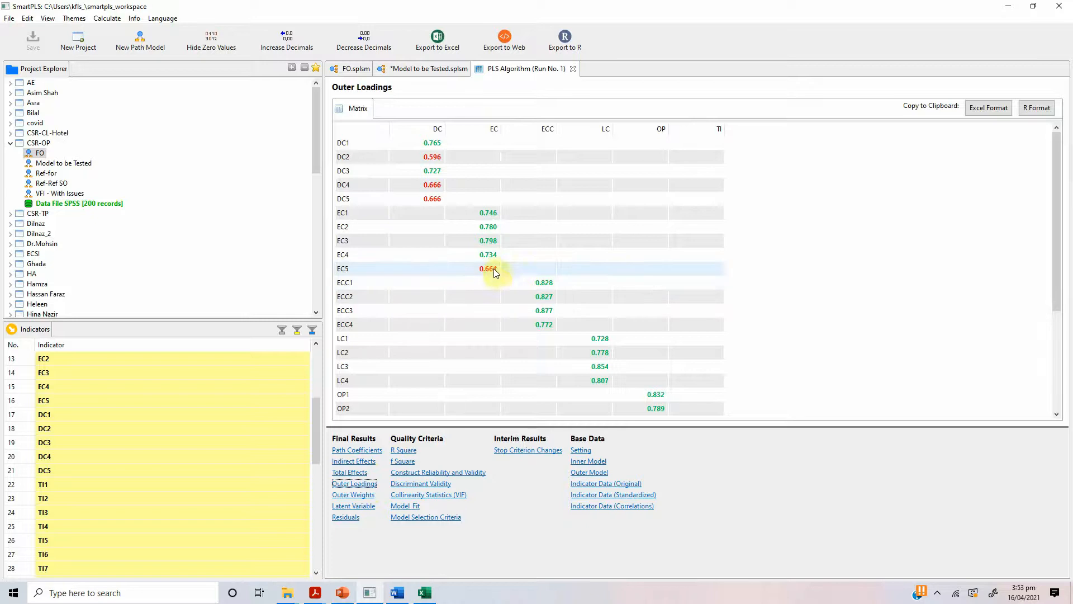
scroll(581, 291, down, 5)
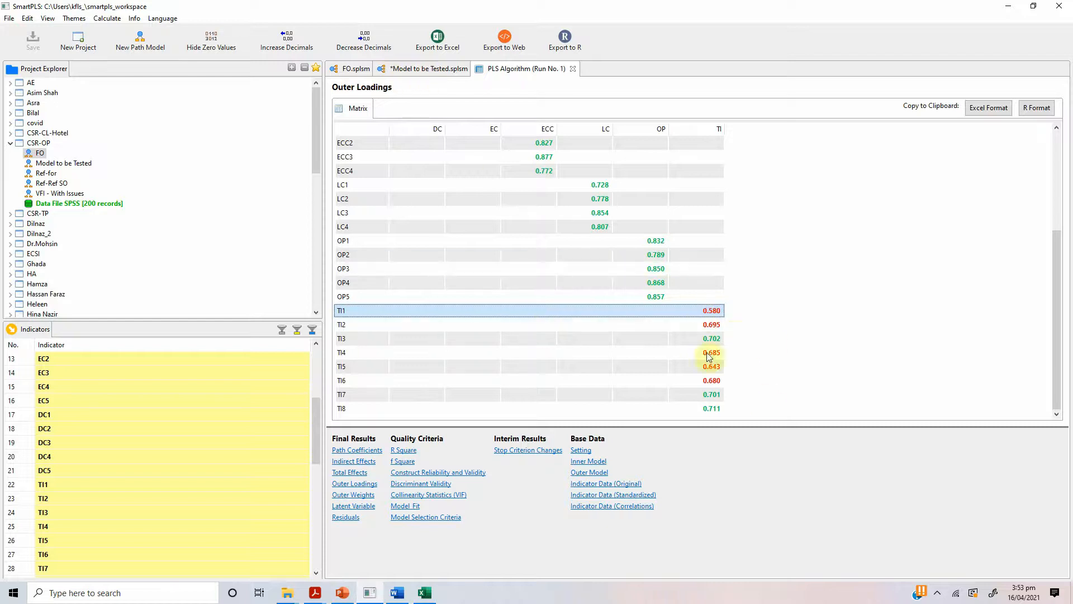
click(404, 72)
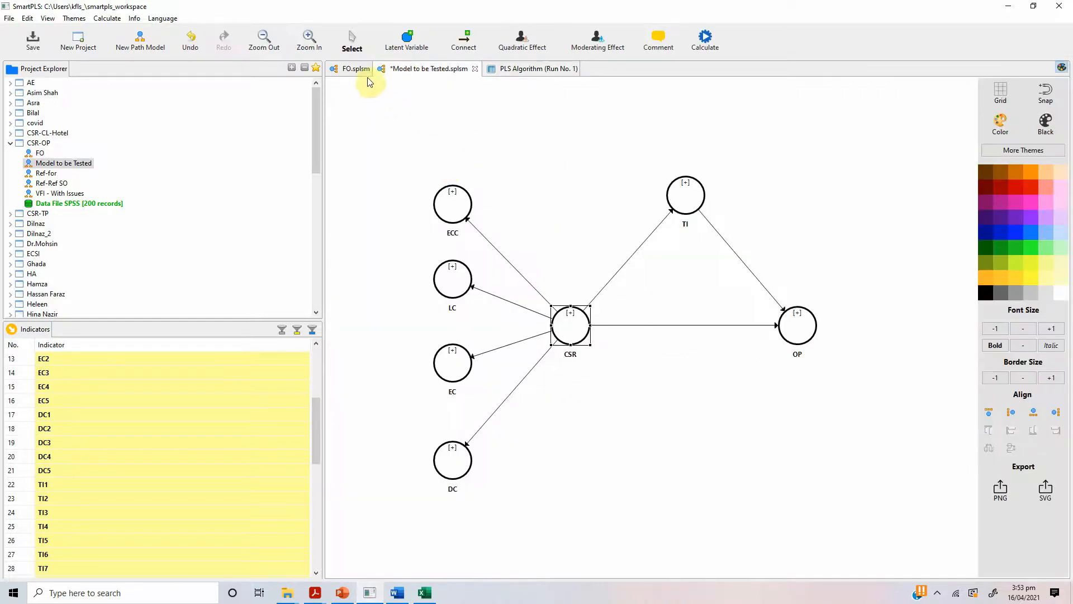
click(355, 68)
click(537, 68)
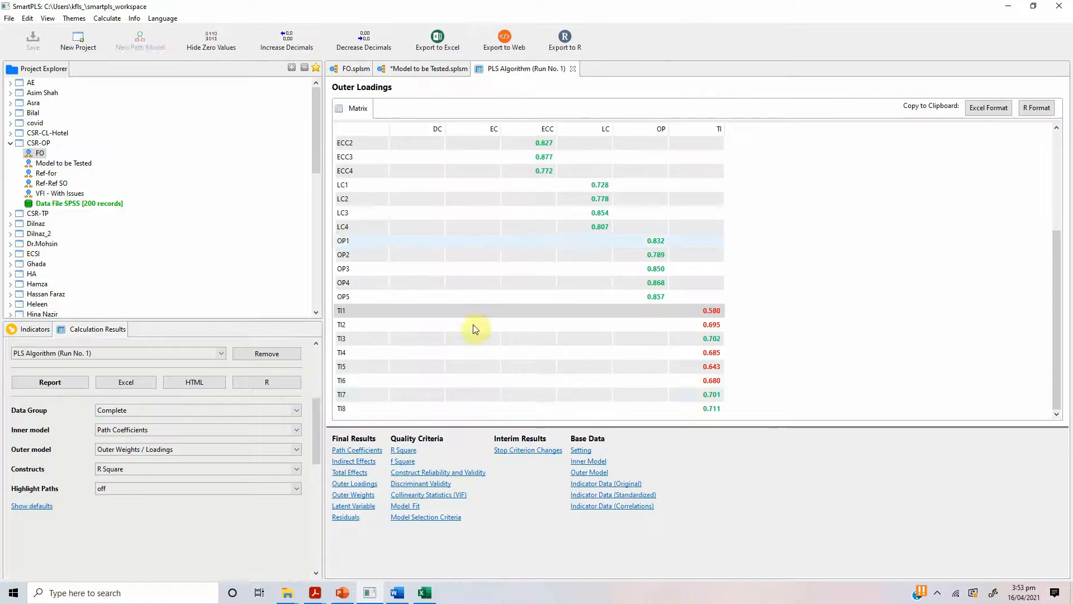
Step: Compare the constructs' average variance extracted with the outer loadings of their indicators, from DC1 through TI8
click(456, 476)
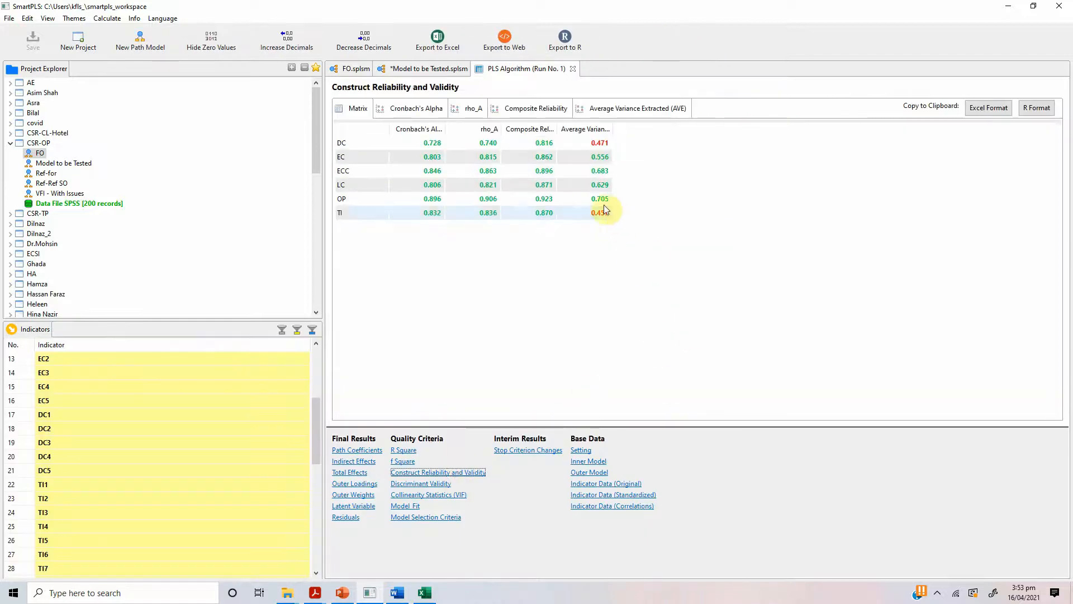
click(590, 143)
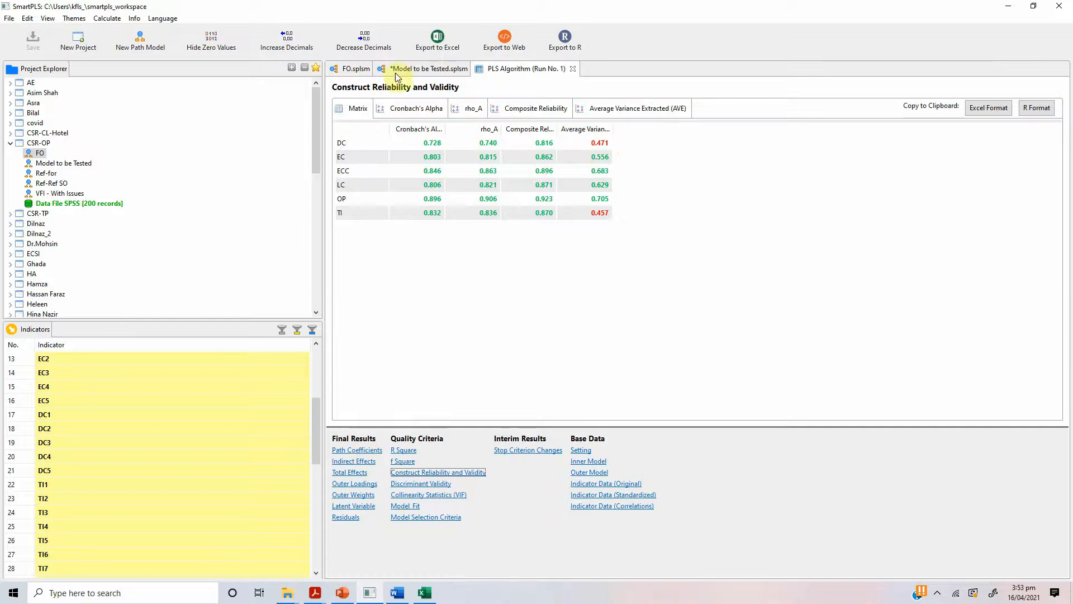
click(359, 484)
scroll(469, 196, down, 3)
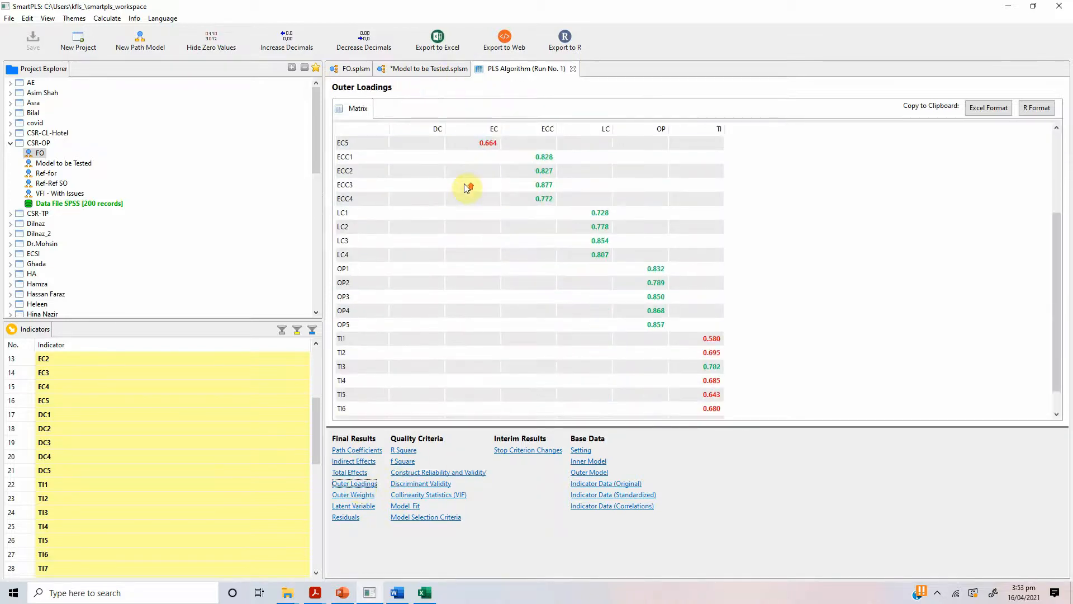
scroll(467, 186, up, 3)
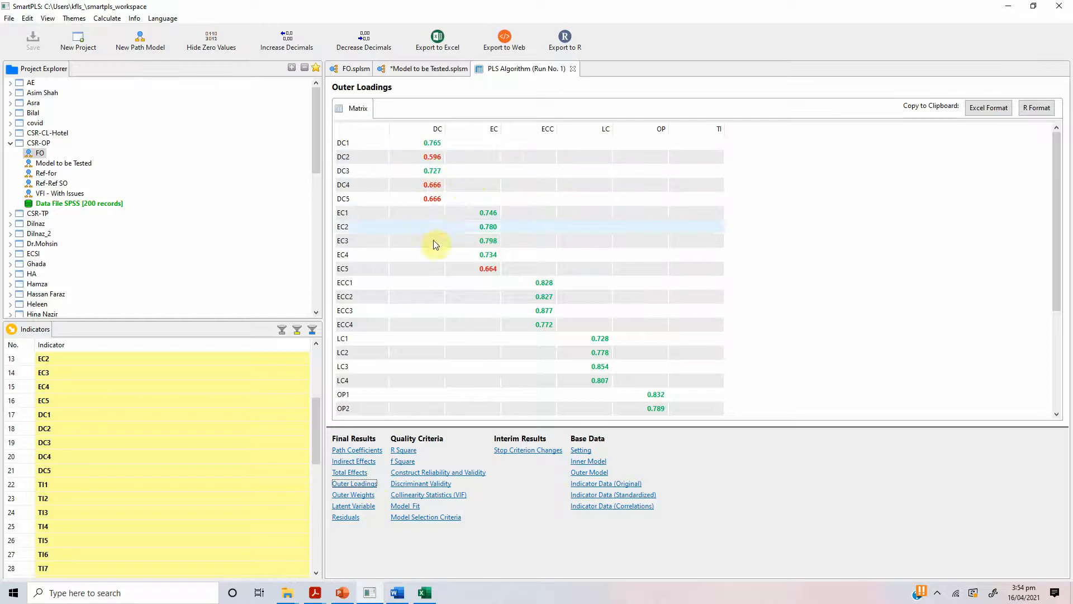
scroll(587, 235, down, 4)
scroll(618, 263, up, 4)
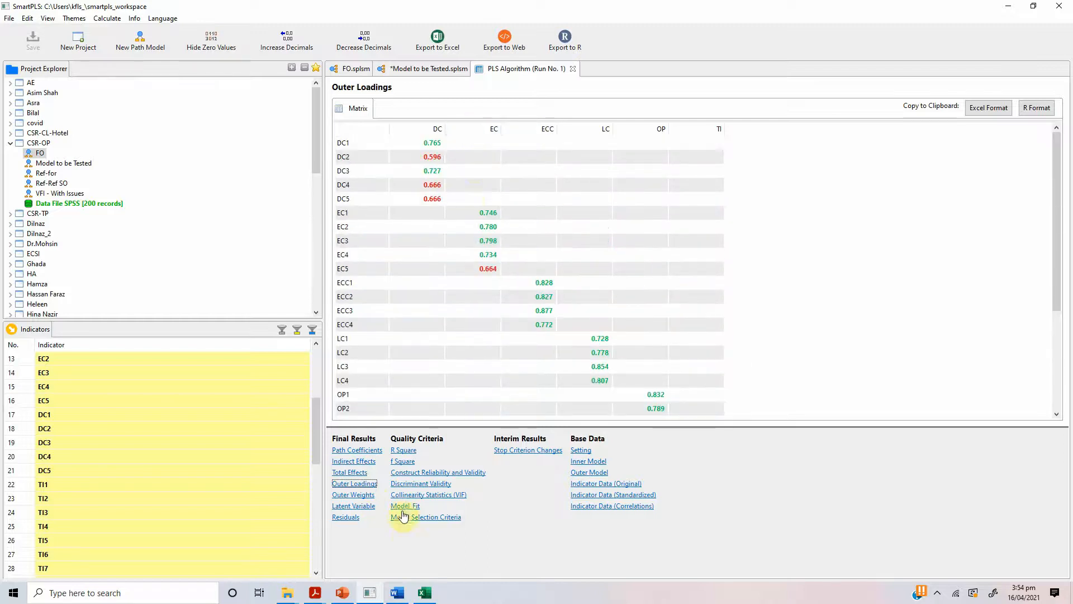
Step: Reopen Construct Reliability and Validity and widen the Composite Reliability and Average Variance Extracted columns
click(438, 472)
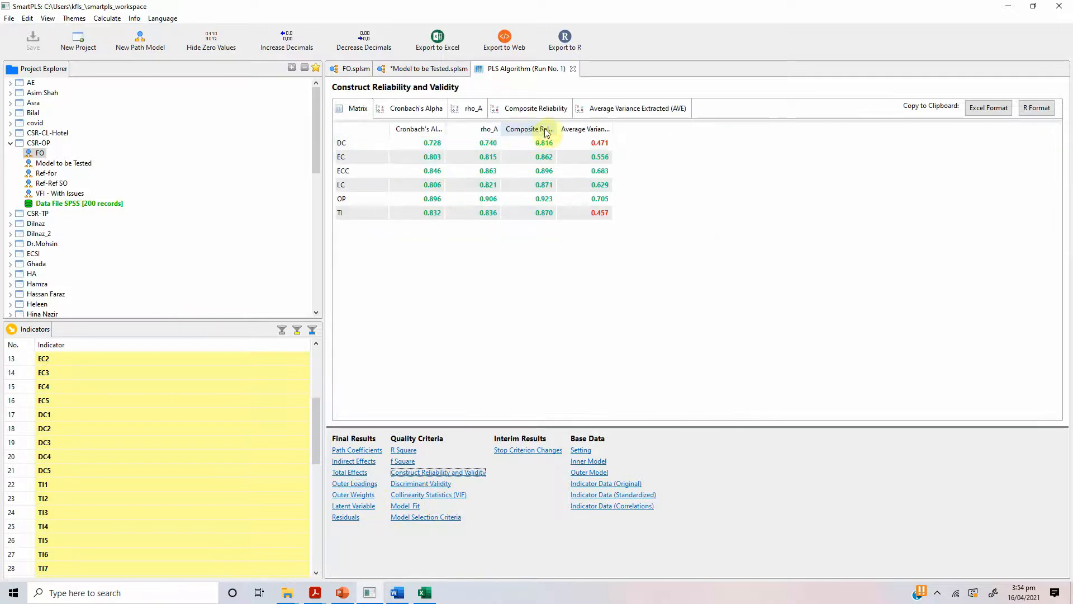
double_click(558, 127)
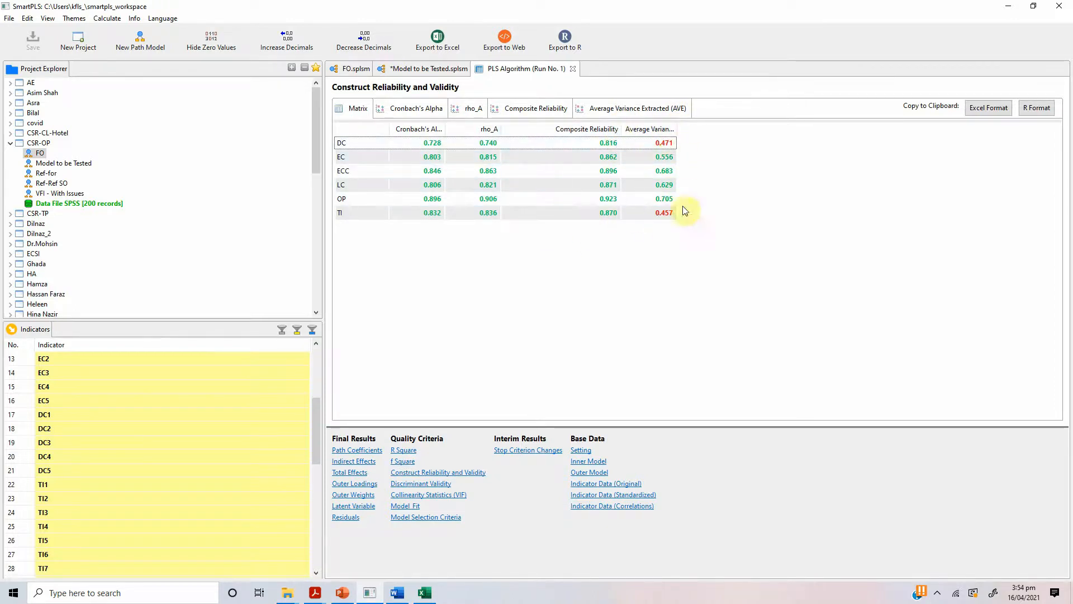
double_click(676, 127)
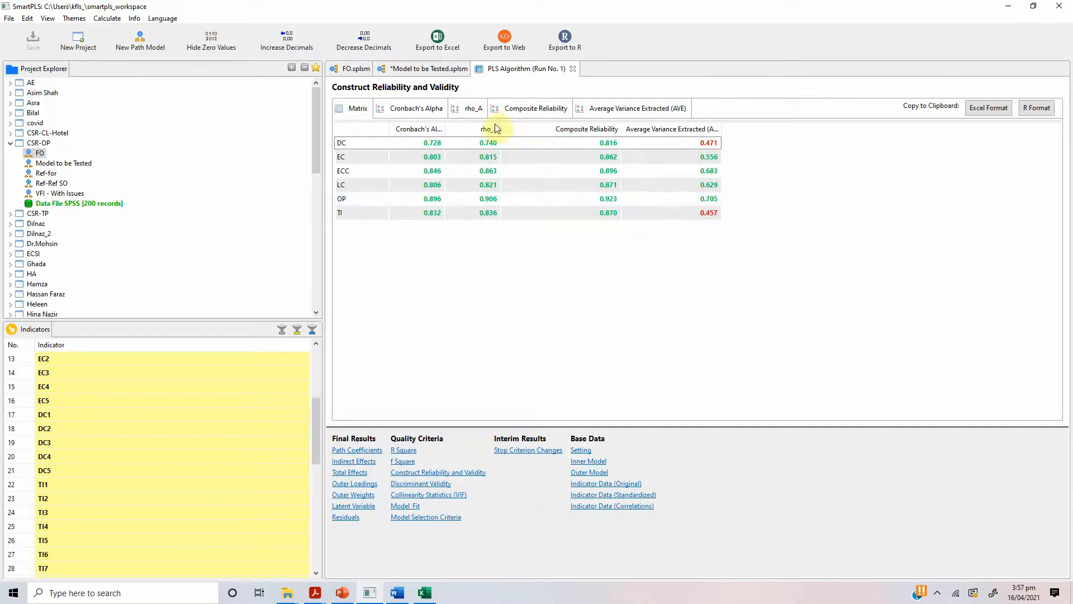
Step: Switch to the Data Analysis and Results document in Word and read the introduction, hypotheses H1 to H4 and Measurement Model text
click(396, 592)
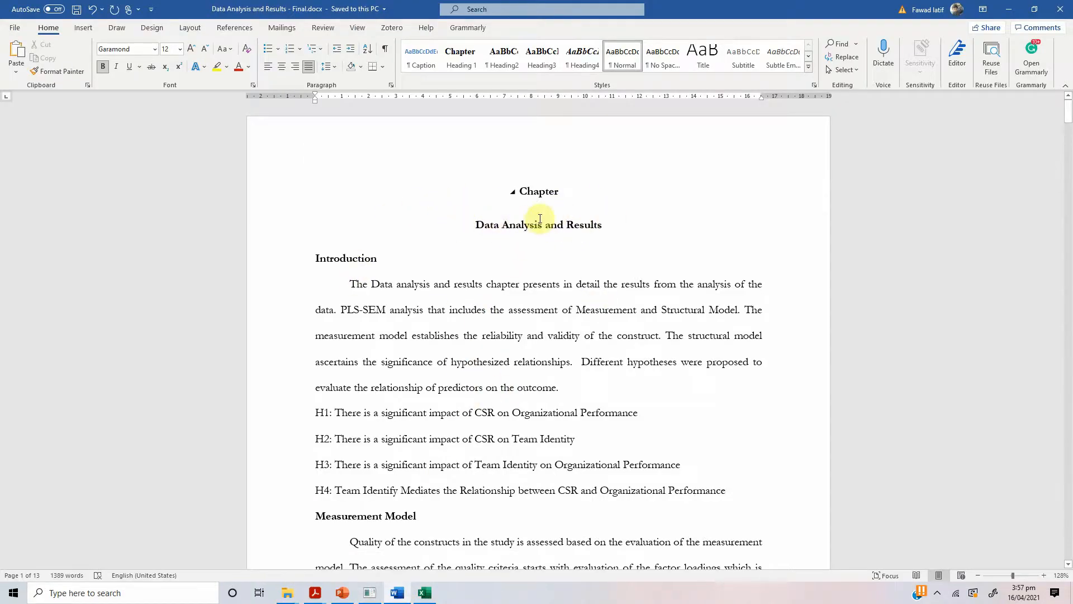
scroll(545, 217, down, 3)
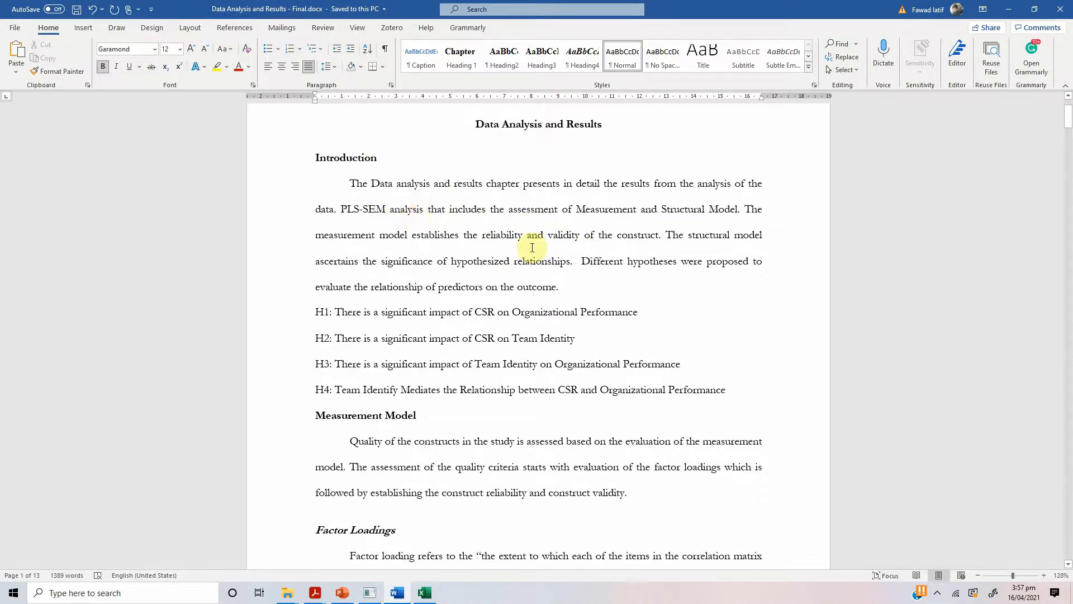
scroll(391, 255, down, 1)
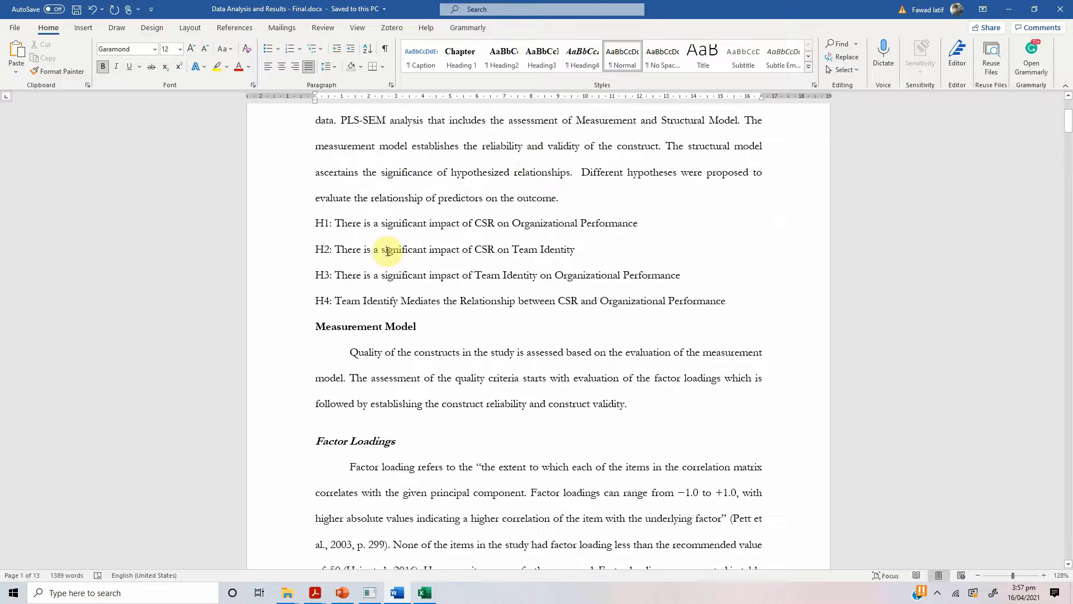
scroll(435, 215, down, 1)
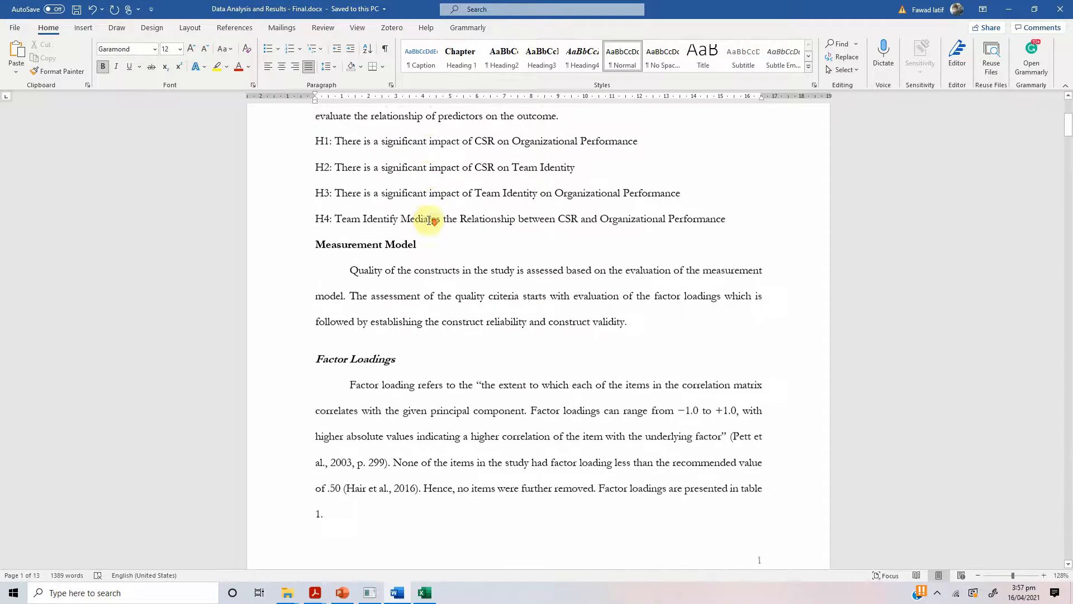
drag(316, 213, 418, 214)
click(397, 243)
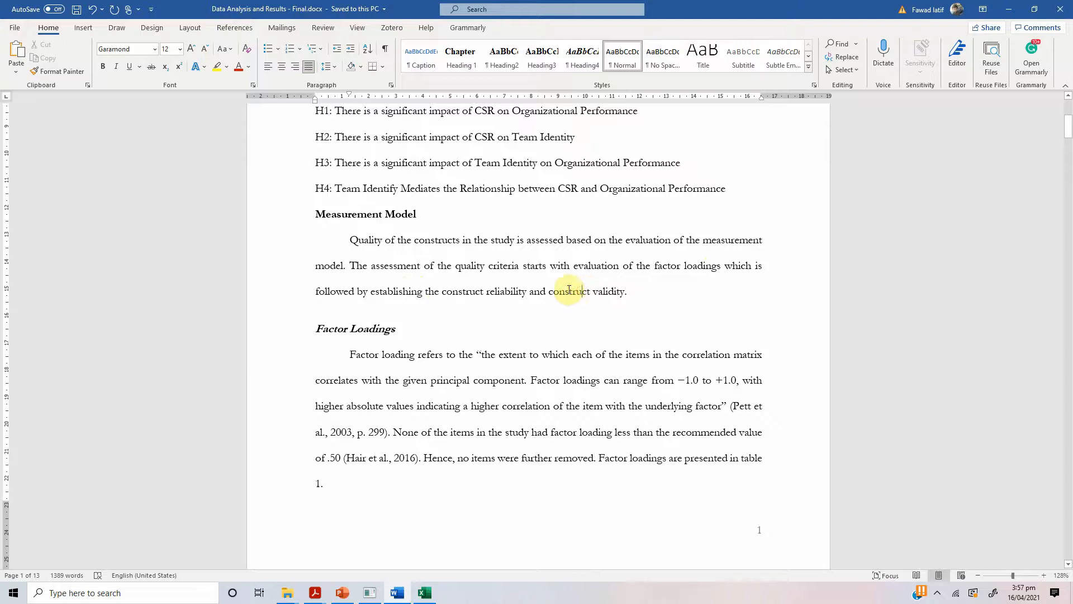
Step: Read the Factor Loadings section down to the Table 1 caption, including the recommended value of .50 and its citation
scroll(491, 247, down, 3)
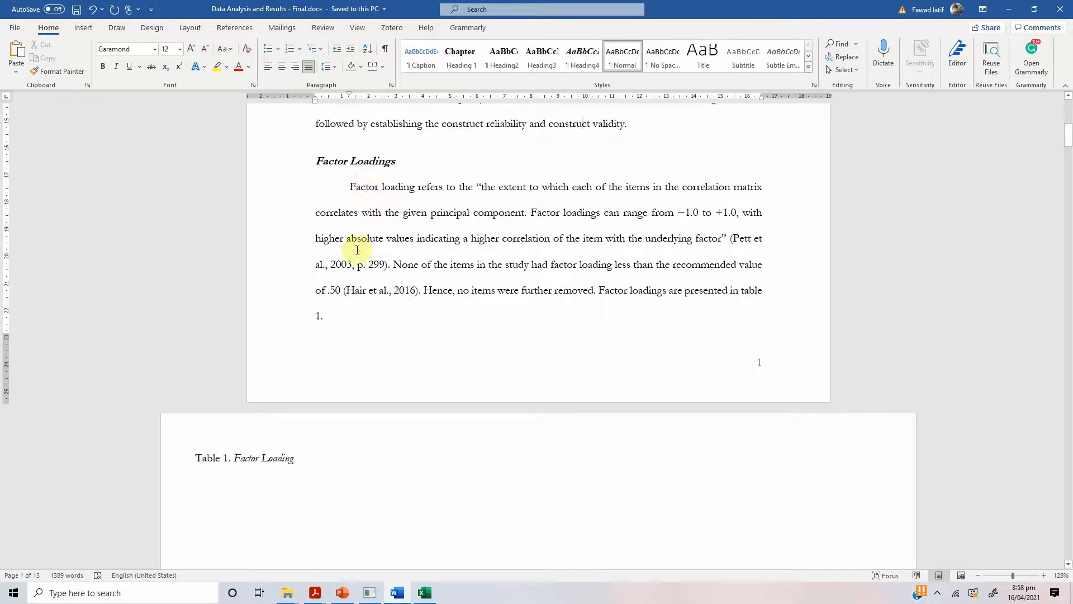
scroll(591, 214, down, 1)
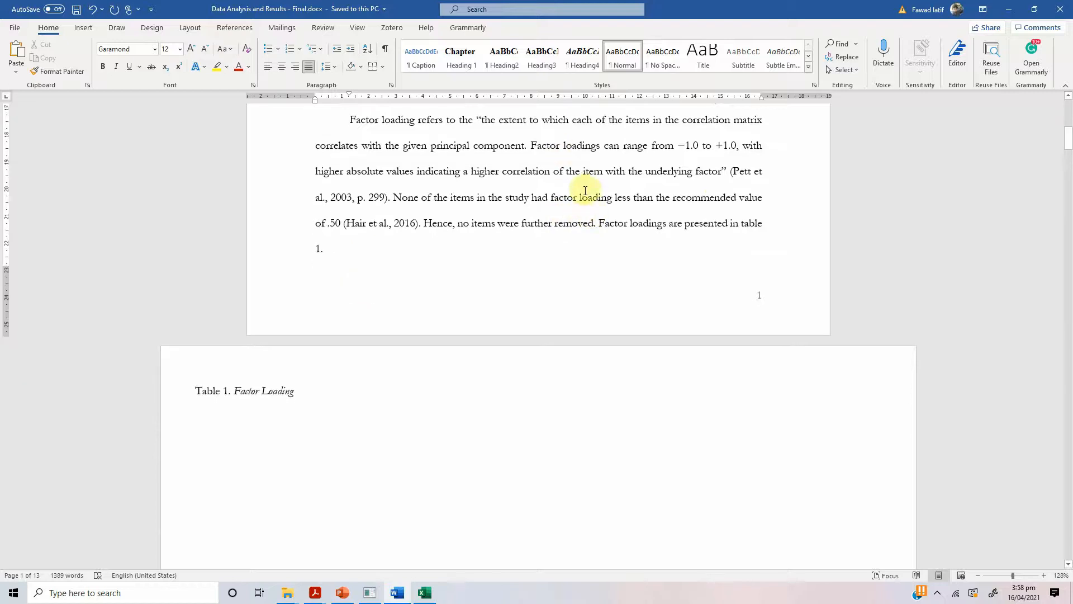
scroll(585, 190, up, 1)
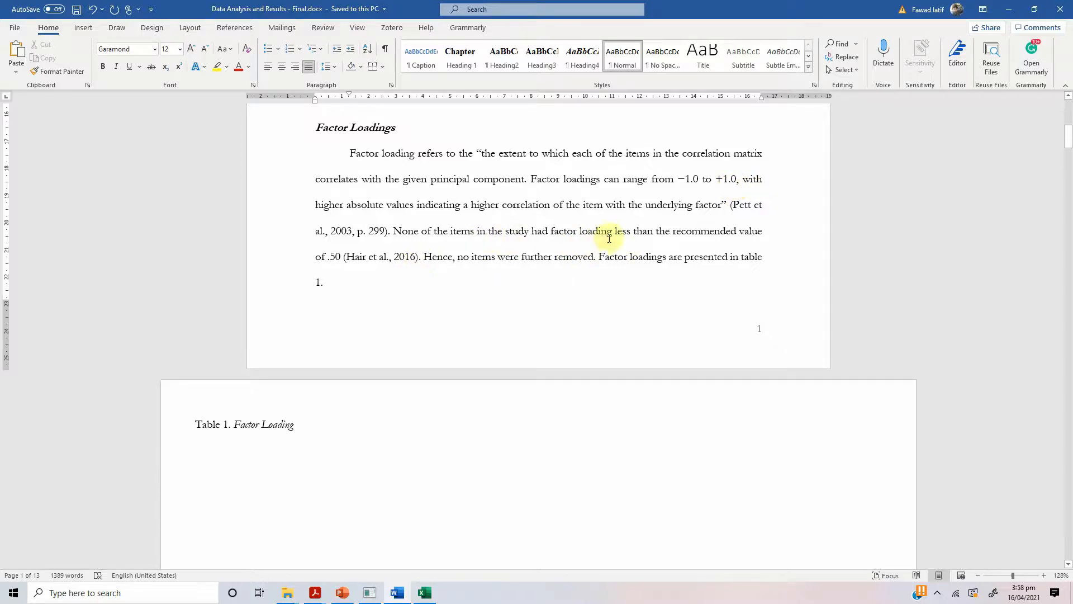
drag(344, 254, 375, 256)
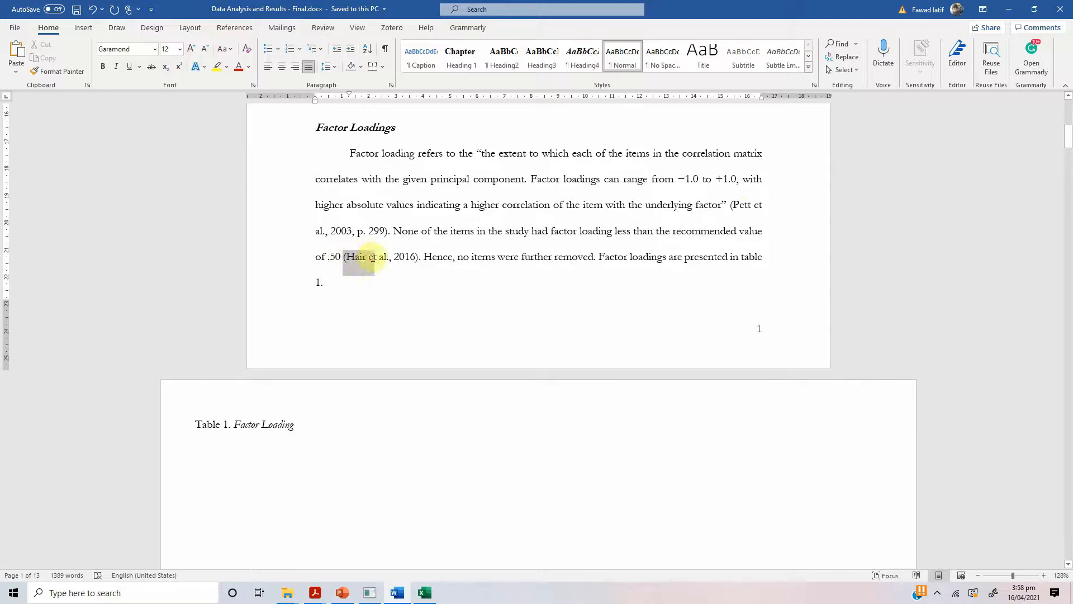
click(341, 257)
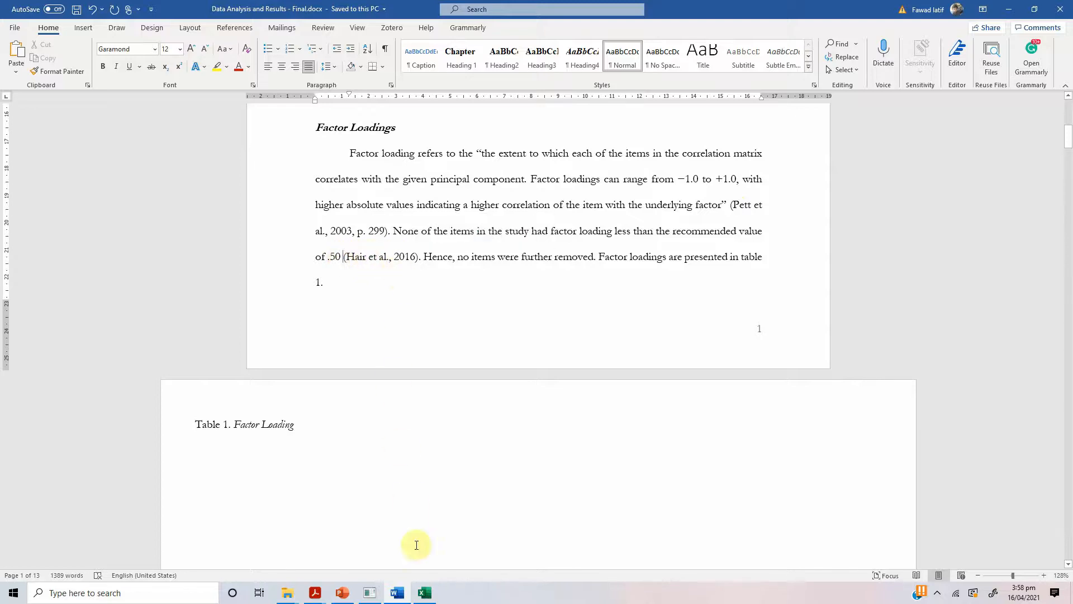
Step: Switch to SmartPLS and copy the Outer Loadings matrix of the FO model to the clipboard in Excel format
click(425, 592)
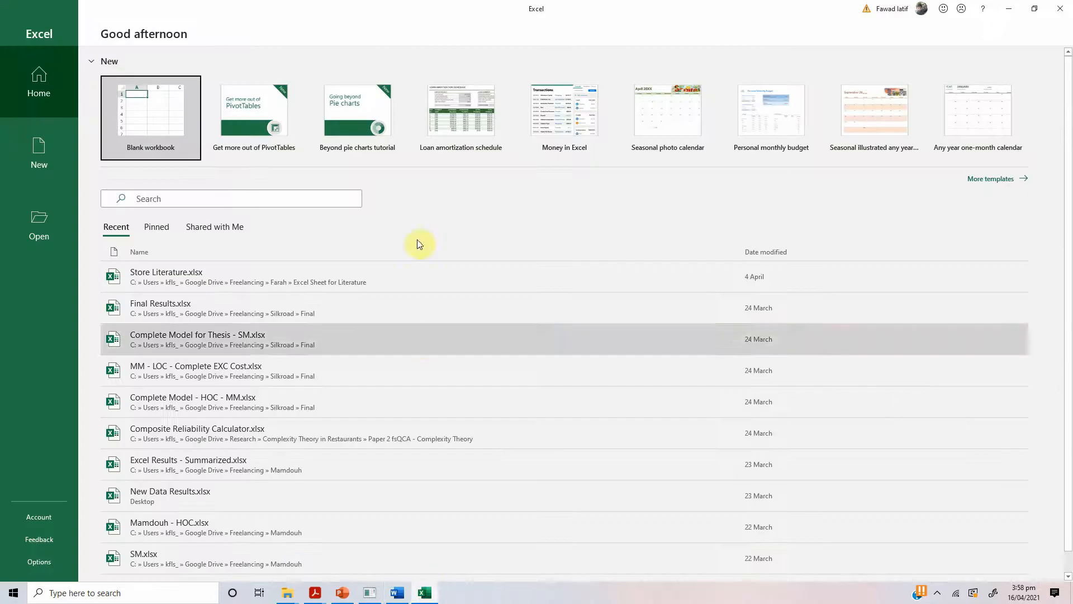
click(372, 587)
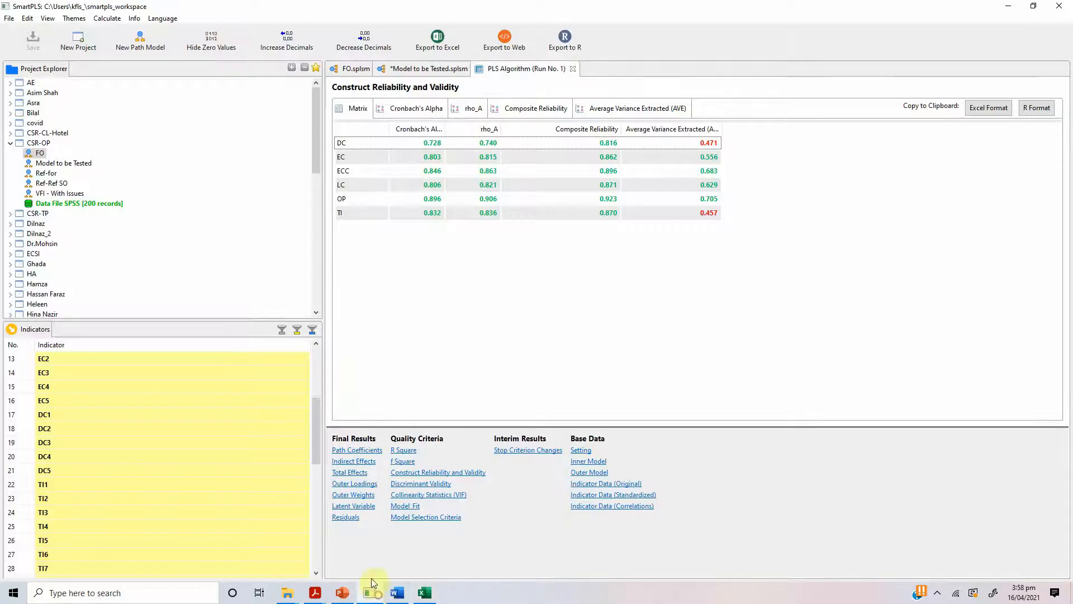
click(354, 484)
click(975, 111)
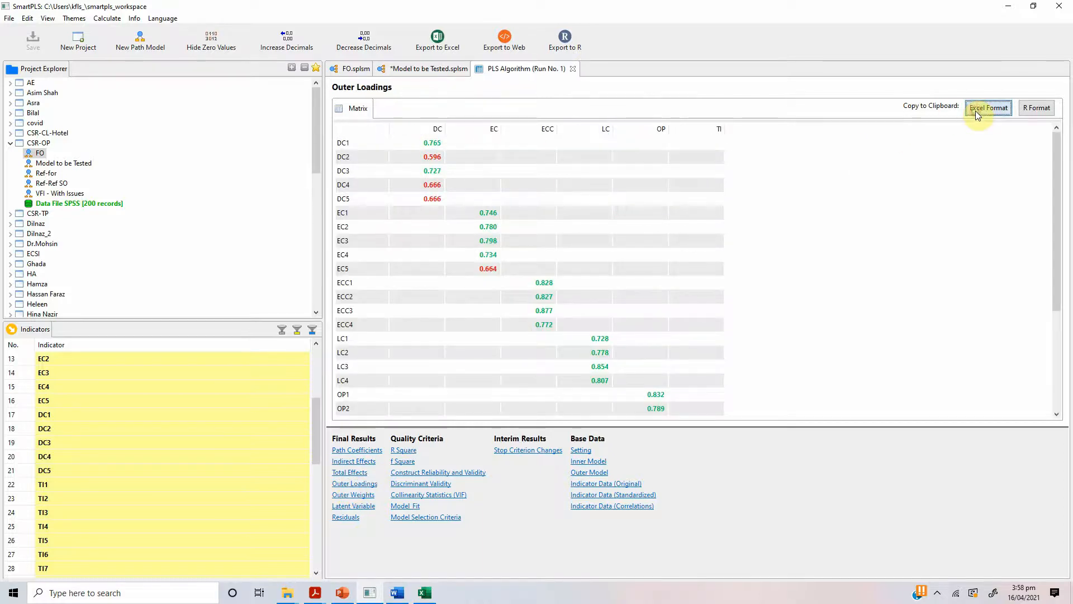
Step: Create a blank workbook in Excel and paste the outer loadings matrix starting at cell A1
click(430, 594)
click(131, 104)
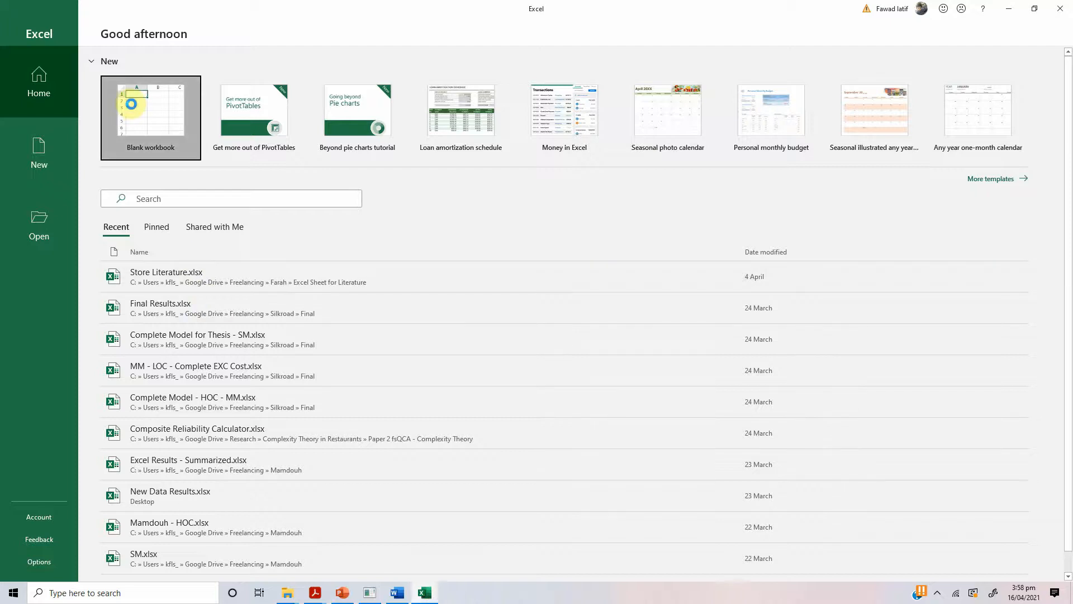
key(shift+F3)
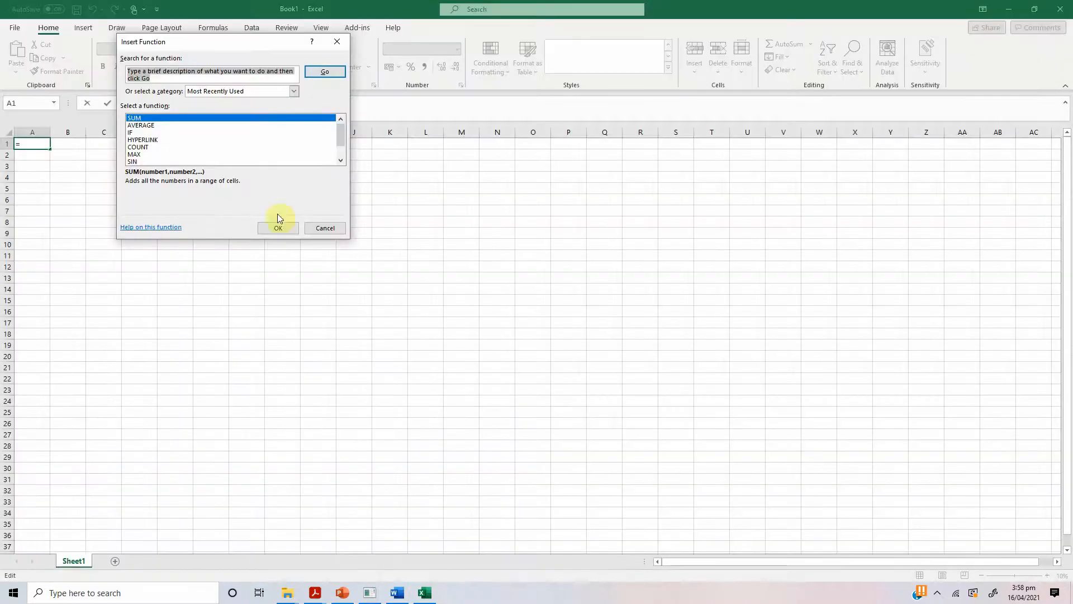
click(324, 227)
text(DC	EC	ECC	LC	OP	TI DC1	0.765					 DC2	0.596					 DC3	0.727					 DC4	0.666					 DC5	0.666					 EC1		0.746				 EC2		0.78				 EC3		0.798				 EC4		0.734				 EC5		0.664				 ECC1			0.828			 ECC2			0.827			 ECC3			0.877			 ECC4			0.772			 LC1				0.728		 LC2				0.778		 LC3				0.854		 LC4				0.807		 OP1					0.832	 OP2					0.789	 OP3					0.85	 OP4					0.868	 OP5					0.857	 TI1						0.58 TI2						0.695 TI3						0.702 TI4						0.685 TI5						0.643 TI6						0.68 TI7						0.701 TI8						0.711)
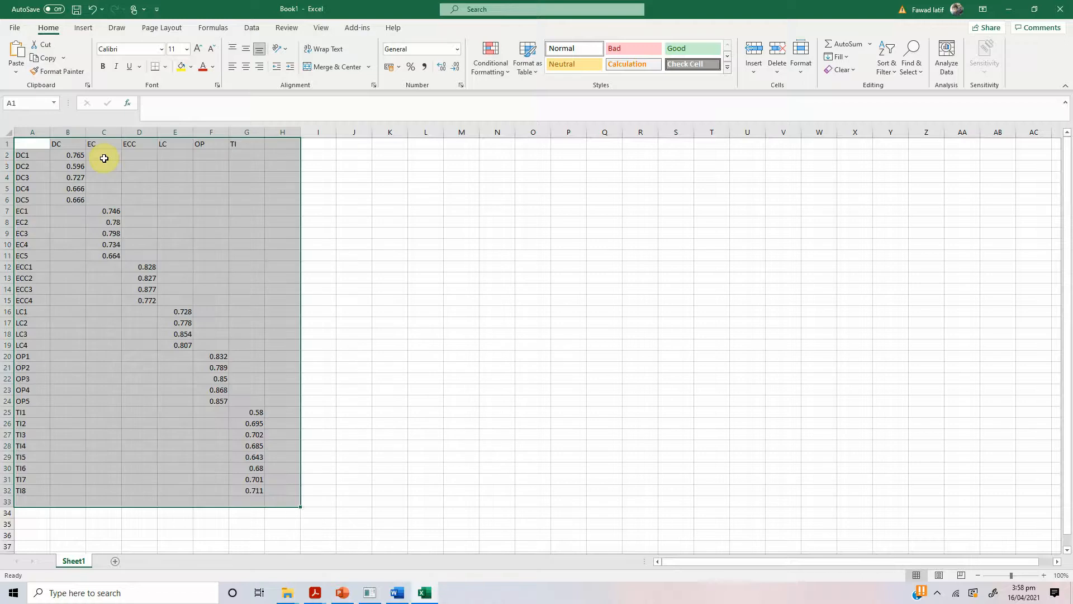
click(155, 241)
Step: Format the loading values in B2:G32 as Number with three decimal places
drag(25, 144, 254, 492)
click(141, 283)
click(76, 157)
drag(77, 157, 248, 487)
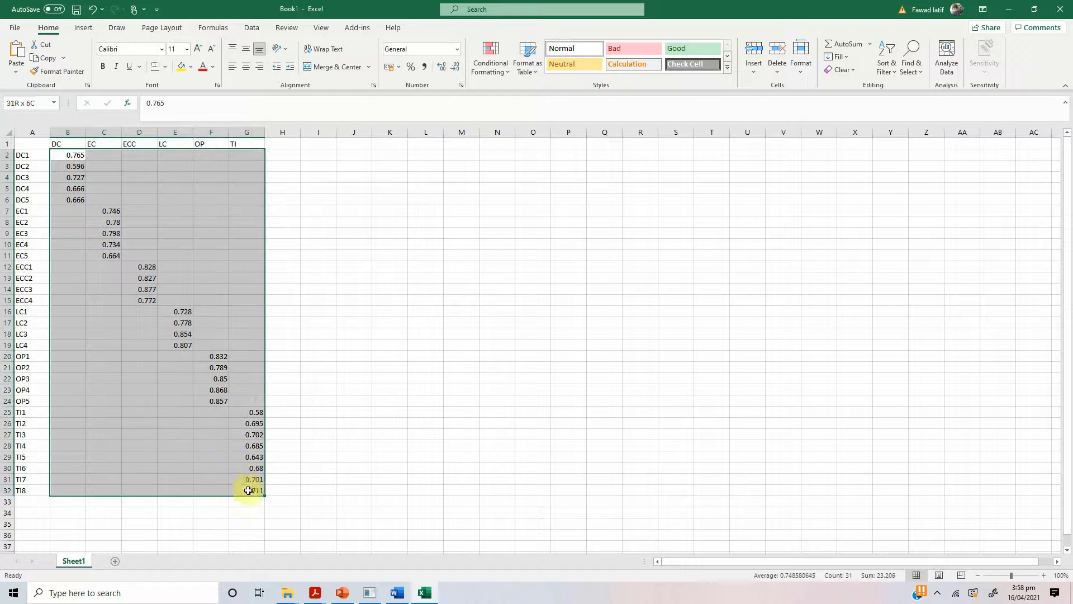
right_click(188, 401)
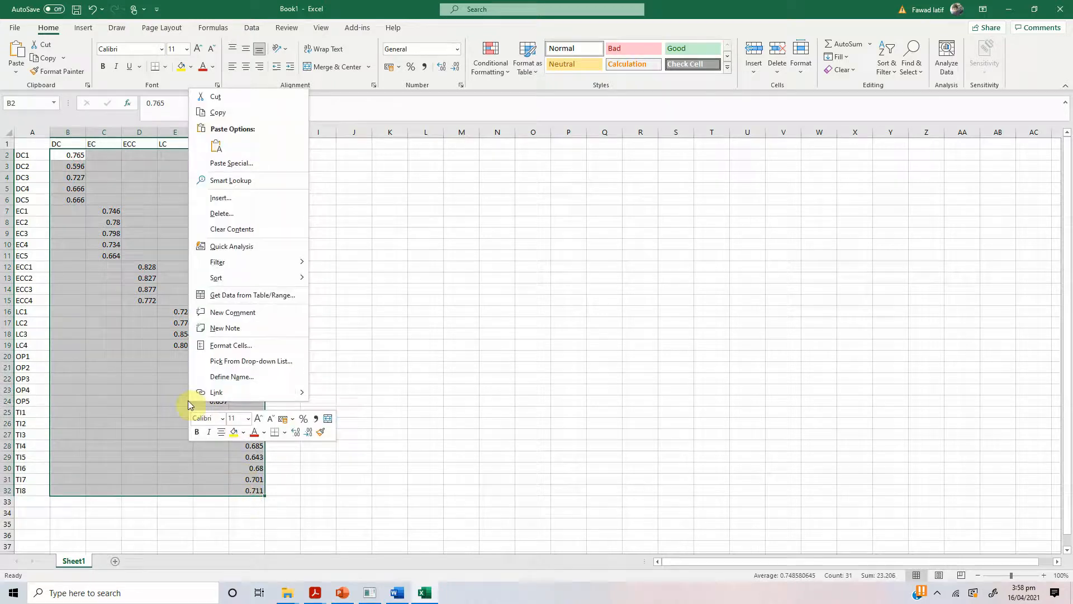
click(238, 346)
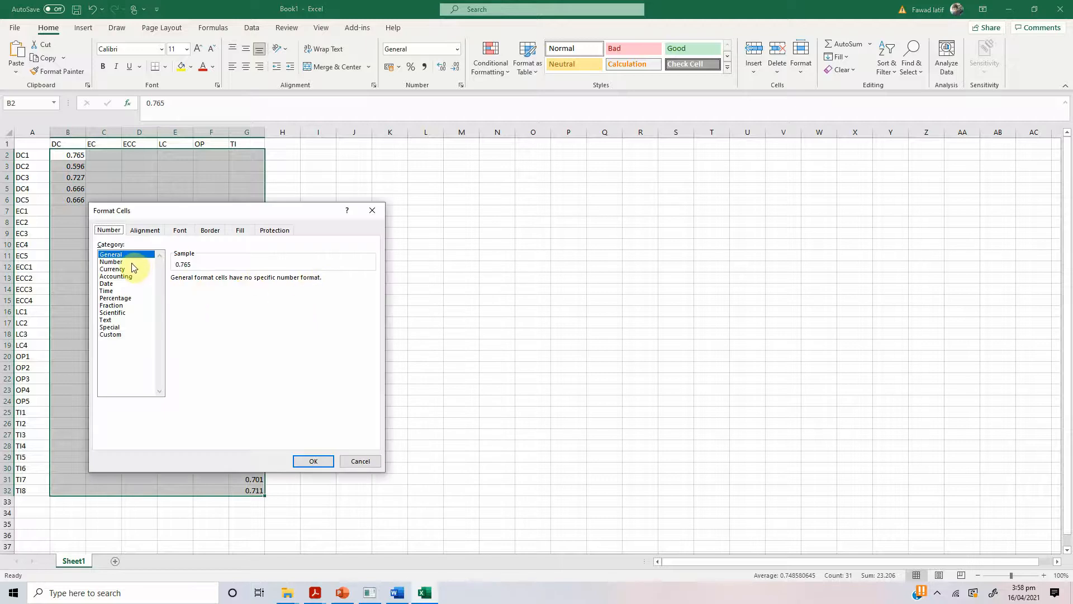
click(132, 262)
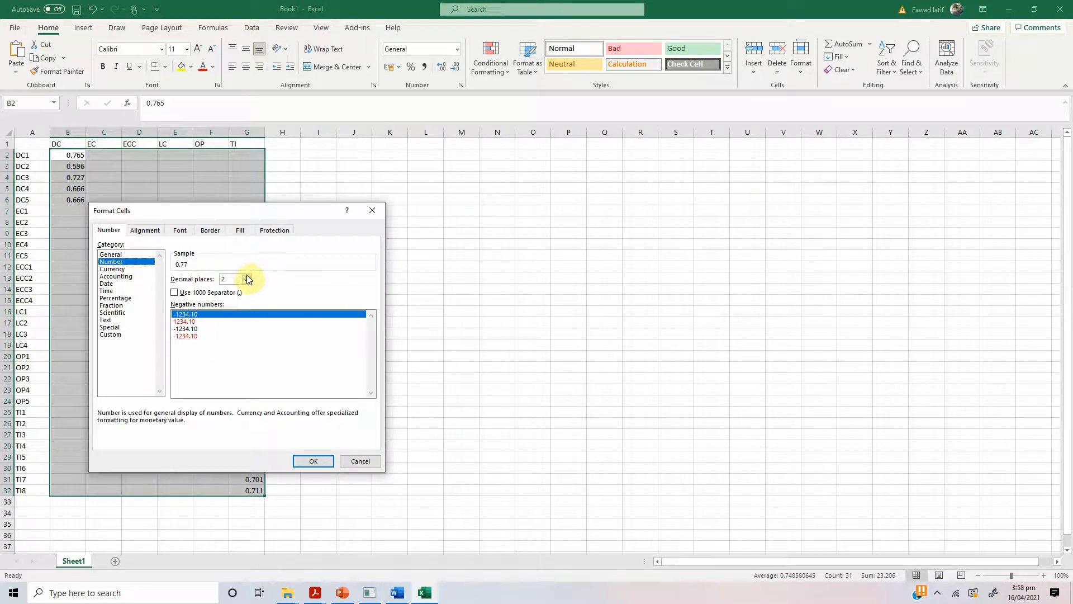
click(313, 460)
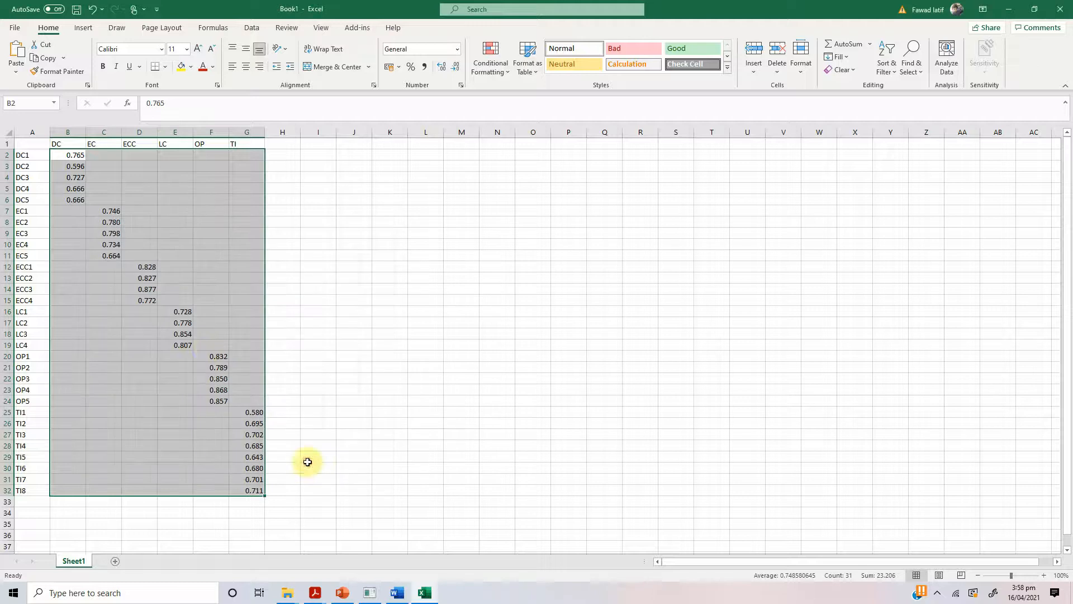
Step: Copy the whole outer loadings table A1:G32, including the indicator and construct labels
click(211, 345)
mouse_move(27, 147)
mouse_down()
mouse_move(174, 256)
mouse_move(263, 485)
mouse_up()
key(ctrl+c)
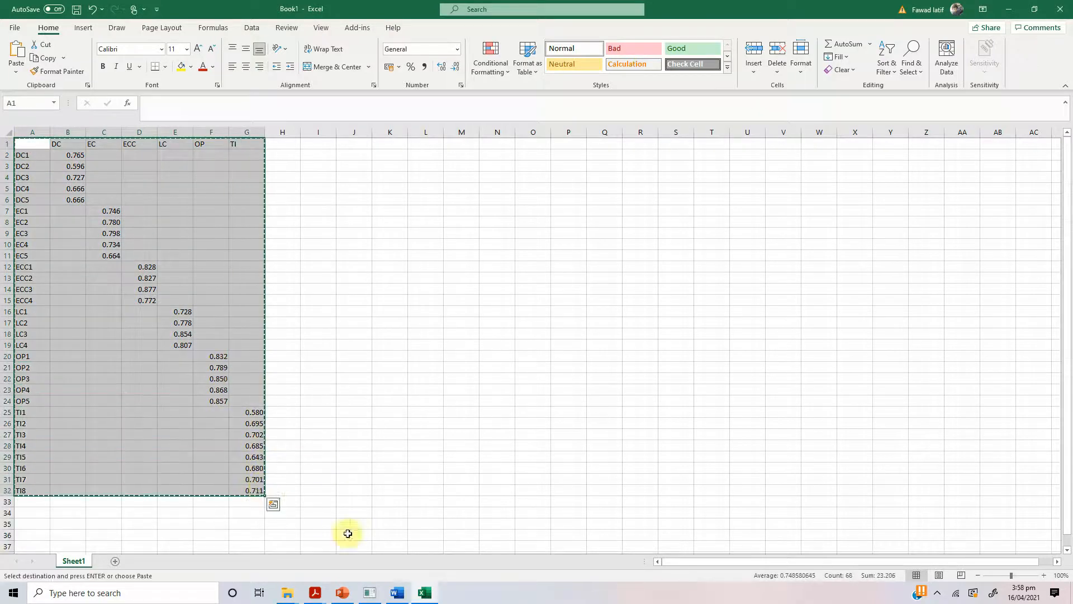
Step: Switch to the Word document, paste the loadings table below the Table 1 Factor Loading caption and remove the empty line between them
mouse_move(394, 597)
click(395, 553)
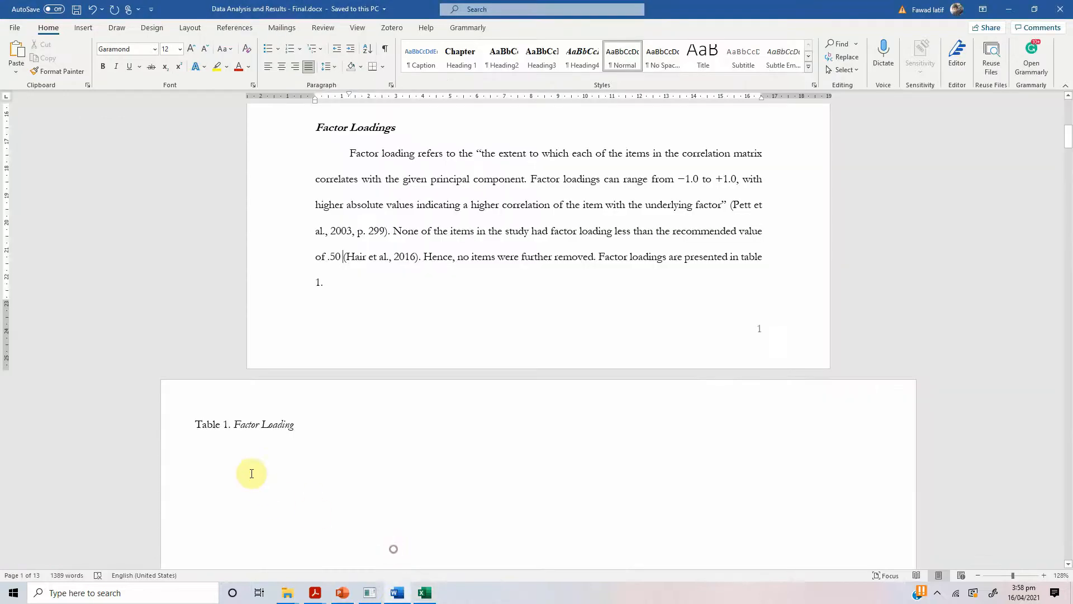
click(239, 436)
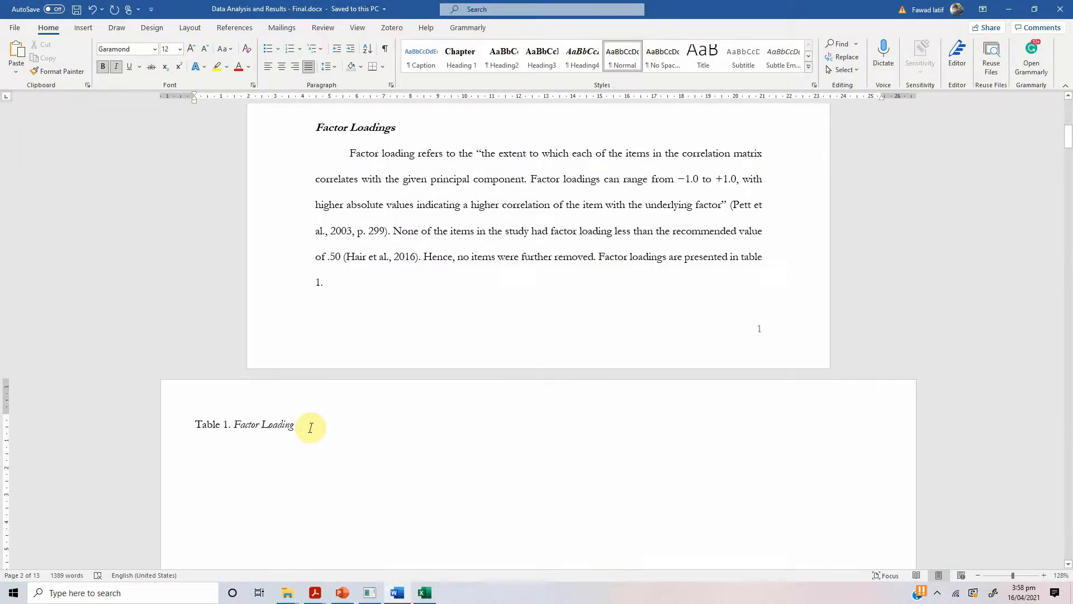
key(ctrl+v)
scroll(318, 400, down, 8)
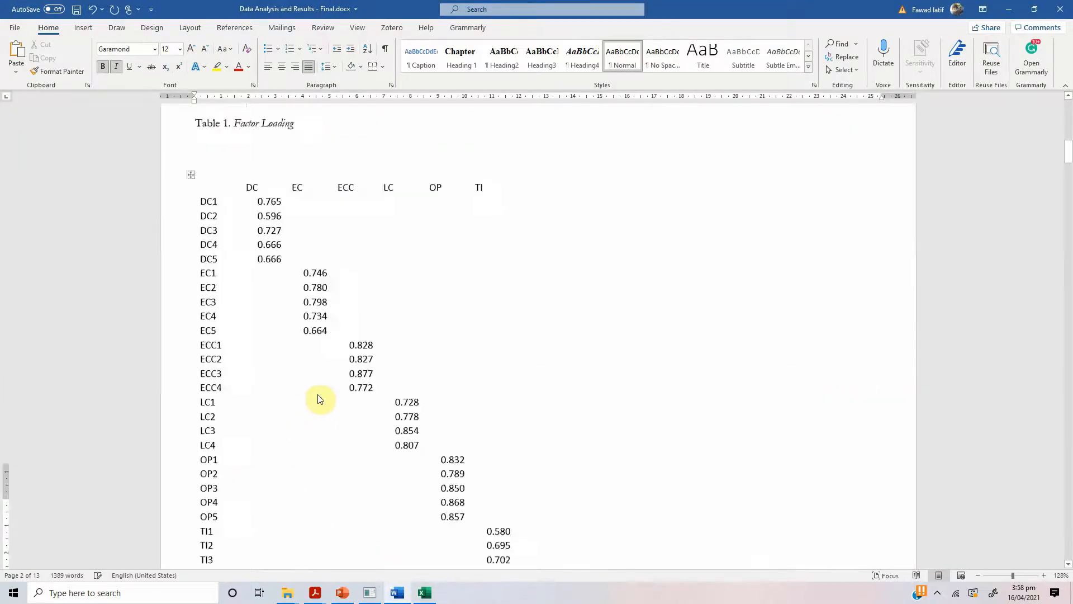
scroll(355, 290, up, 5)
scroll(192, 229, down, 1)
click(216, 208)
key(BackSpace)
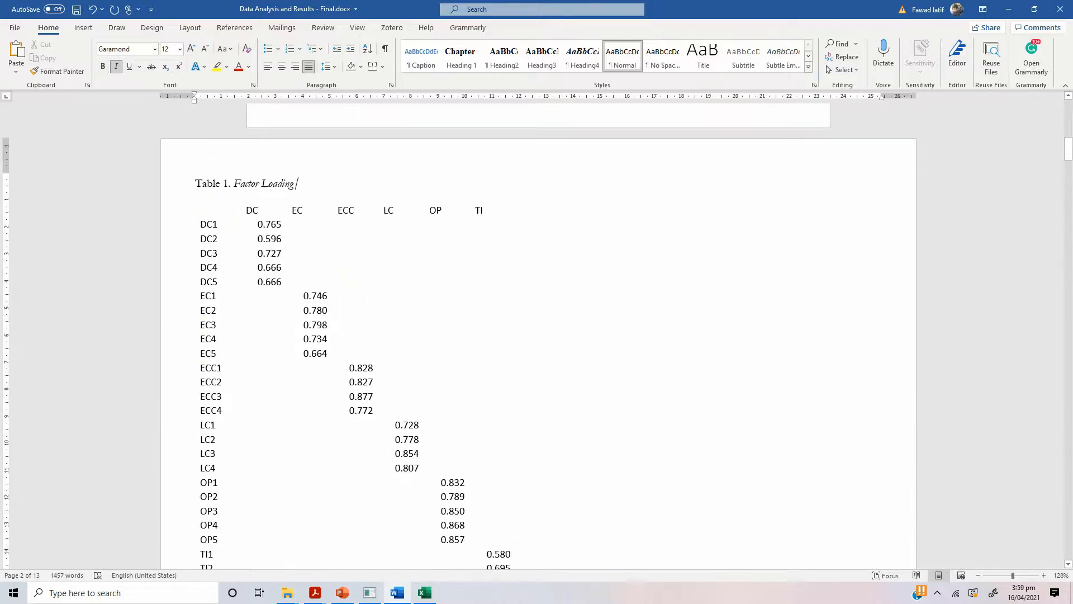
Step: AutoFit the pasted factor loadings table to the window width
click(193, 197)
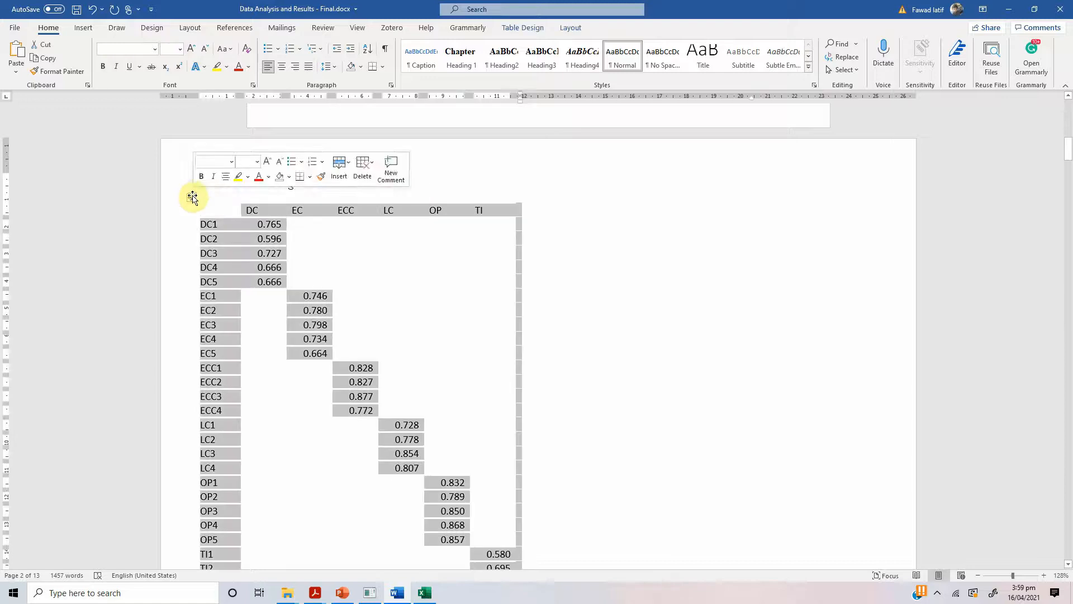
right_click(192, 197)
mouse_move(279, 355)
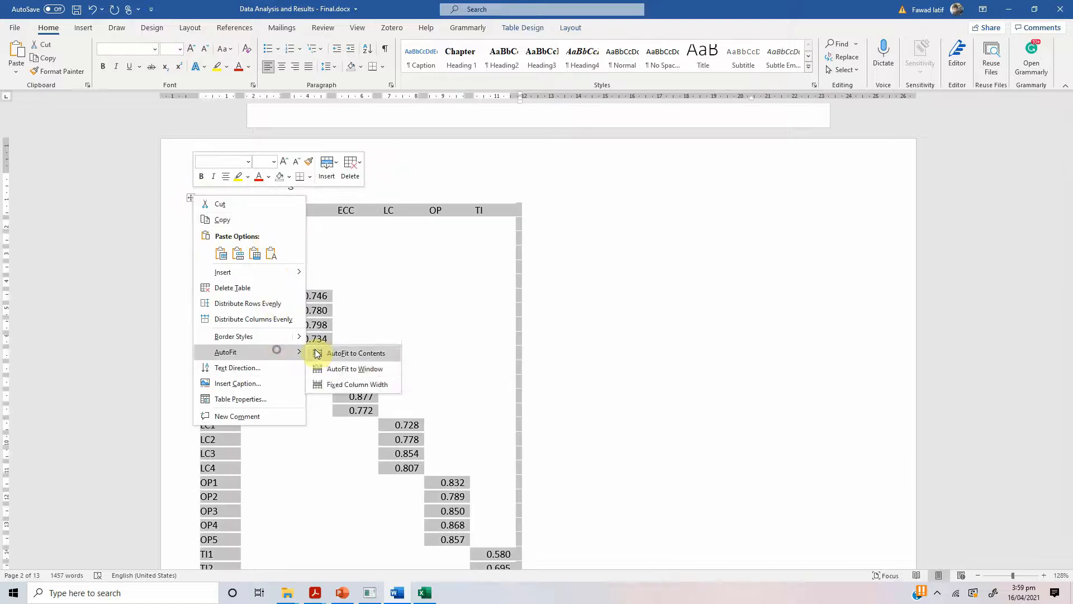
click(320, 364)
scroll(511, 285, down, 4)
scroll(511, 285, down, 5)
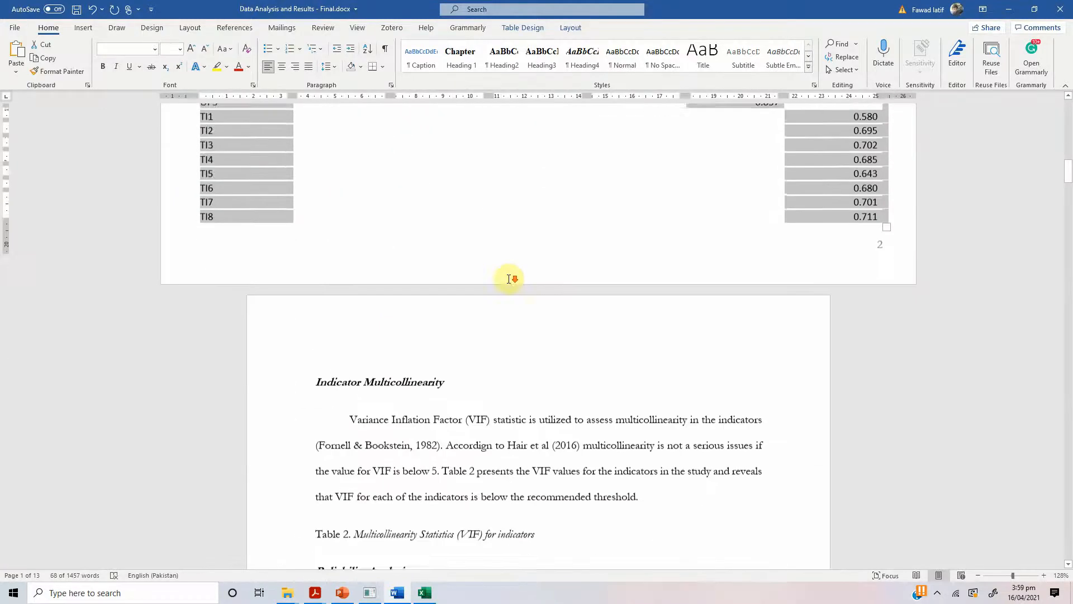
scroll(508, 277, up, 9)
scroll(508, 271, up, 5)
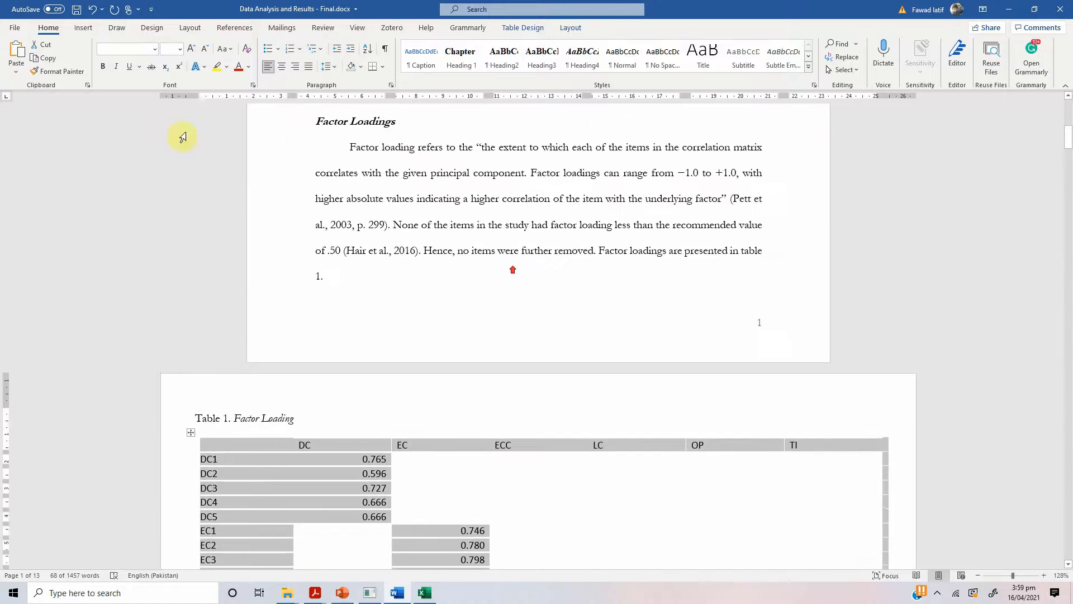
scroll(372, 223, down, 1)
scroll(372, 222, down, 1)
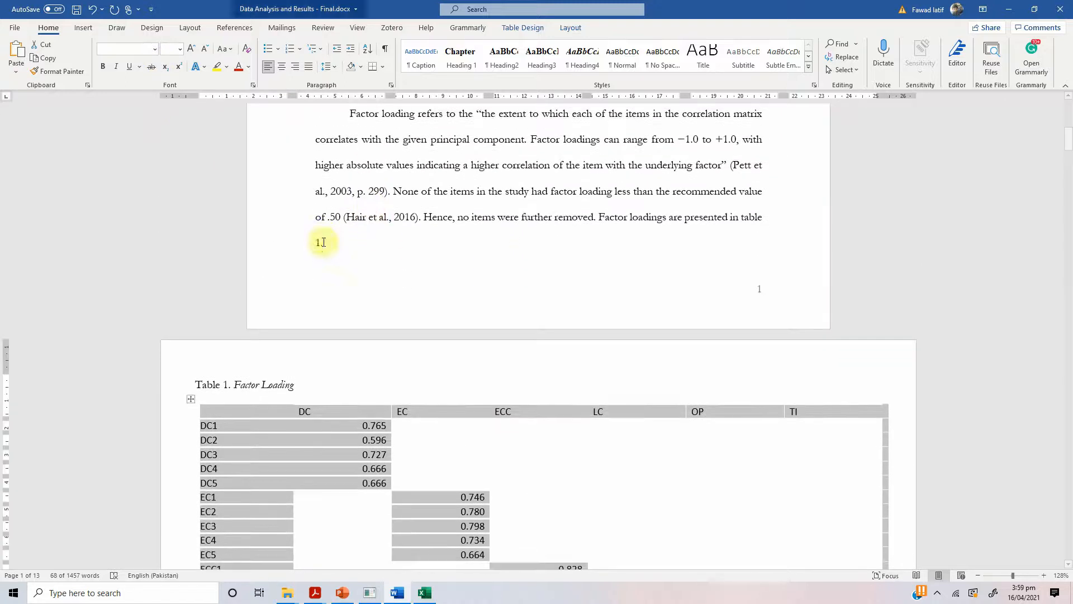
Step: Add border lines at the top and bottom of the factor loadings table and a bottom border under its header row
click(385, 67)
click(391, 95)
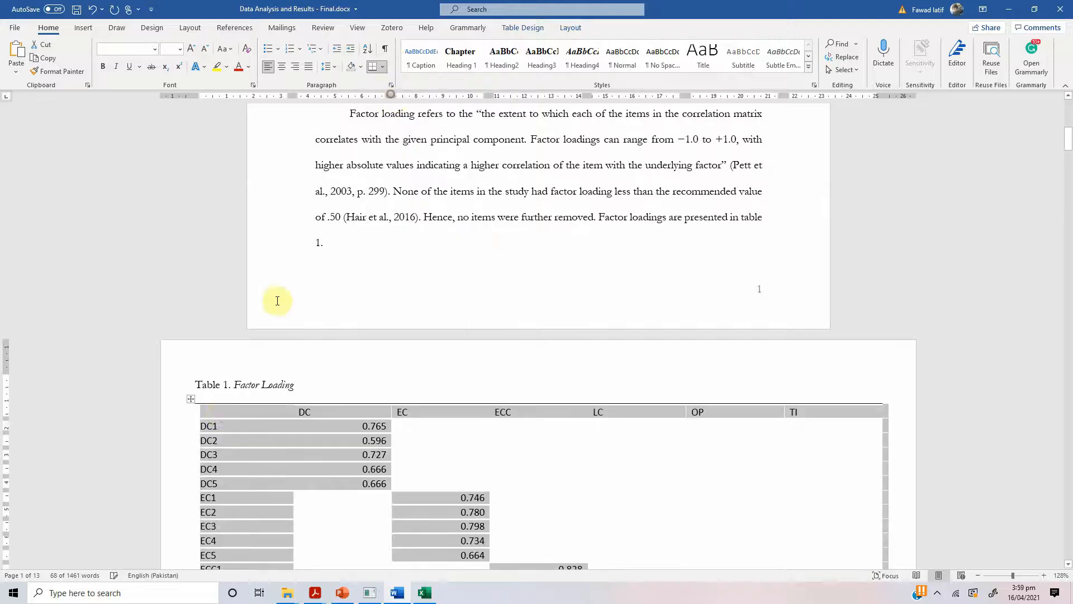
click(215, 415)
key(shift+Right)
key(shift+Right)
key(shift+Right)
key(shift+Right)
key(shift+Right)
key(shift+Right)
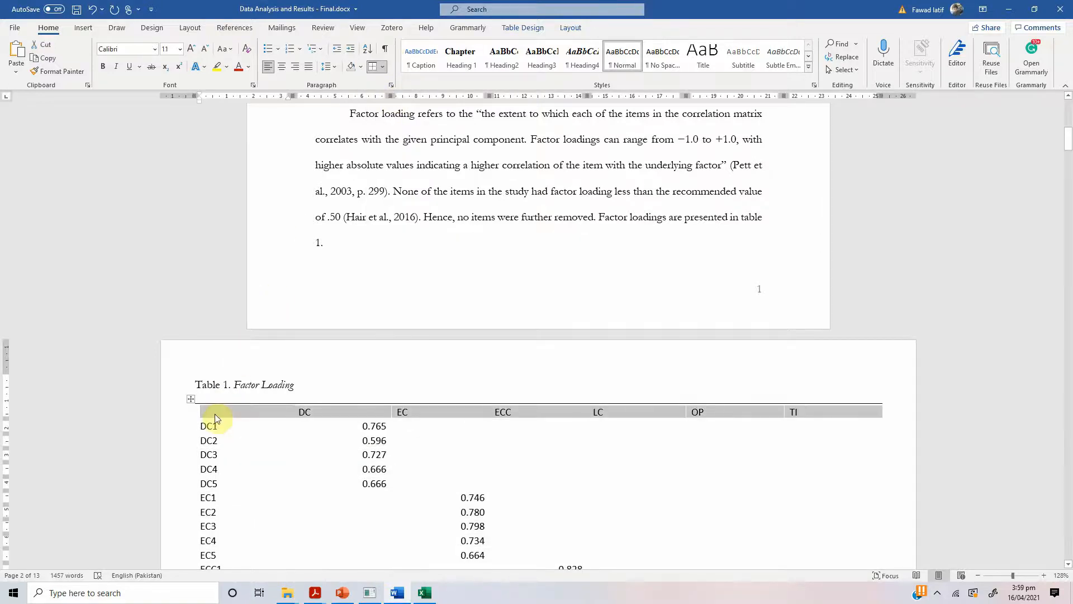
click(383, 69)
click(385, 79)
Step: Insert an empty line below the Table 2 caption in the Indicator Multicollinearity section
scroll(425, 357, down, 5)
scroll(424, 356, down, 3)
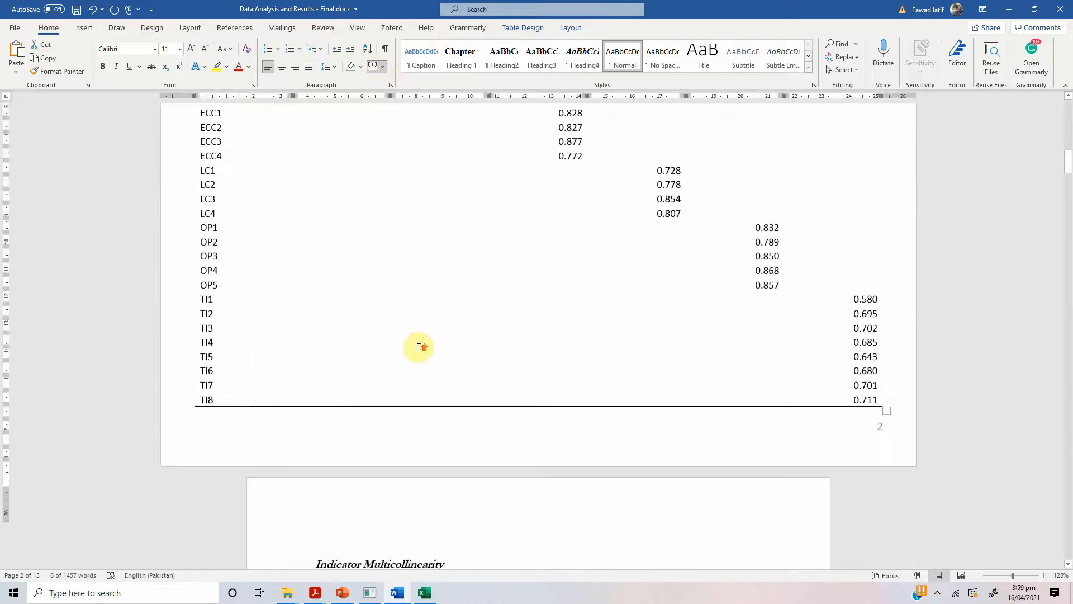
scroll(423, 352, up, 10)
scroll(422, 346, down, 15)
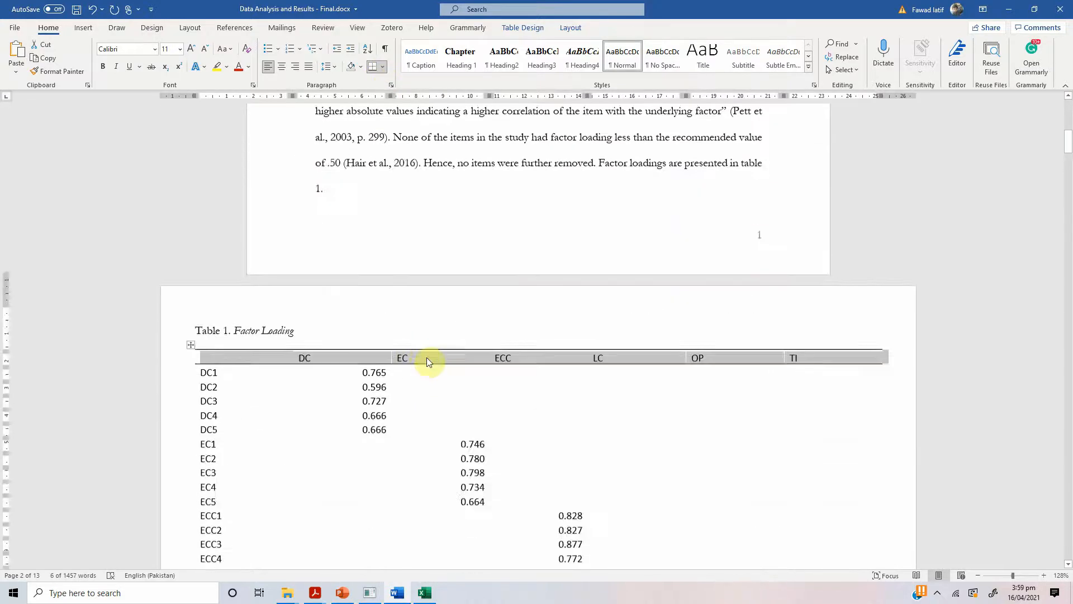
scroll(366, 252, down, 1)
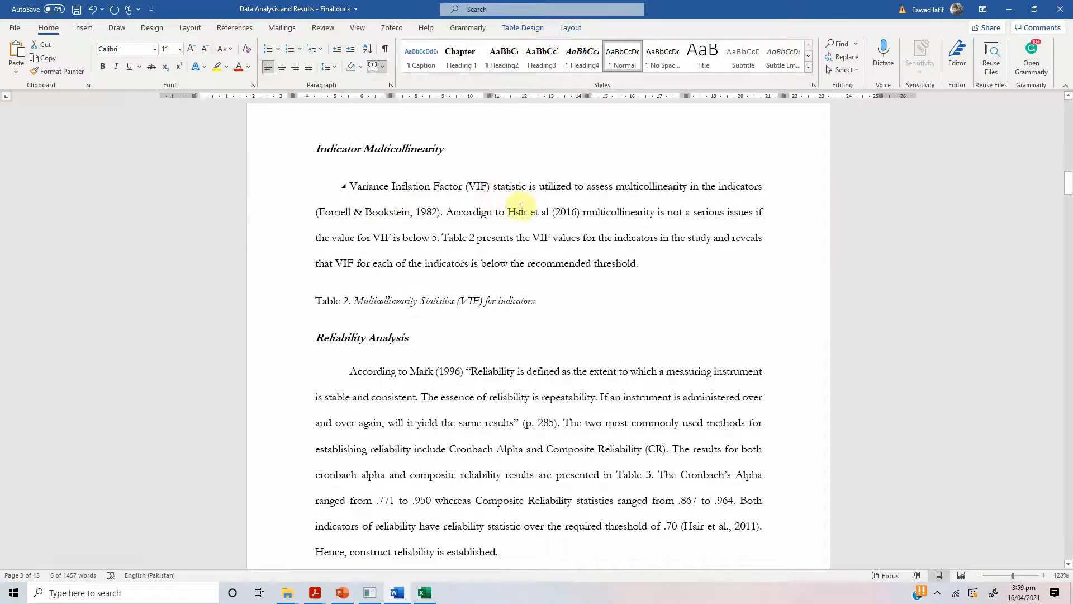
click(432, 237)
click(543, 301)
key(Return)
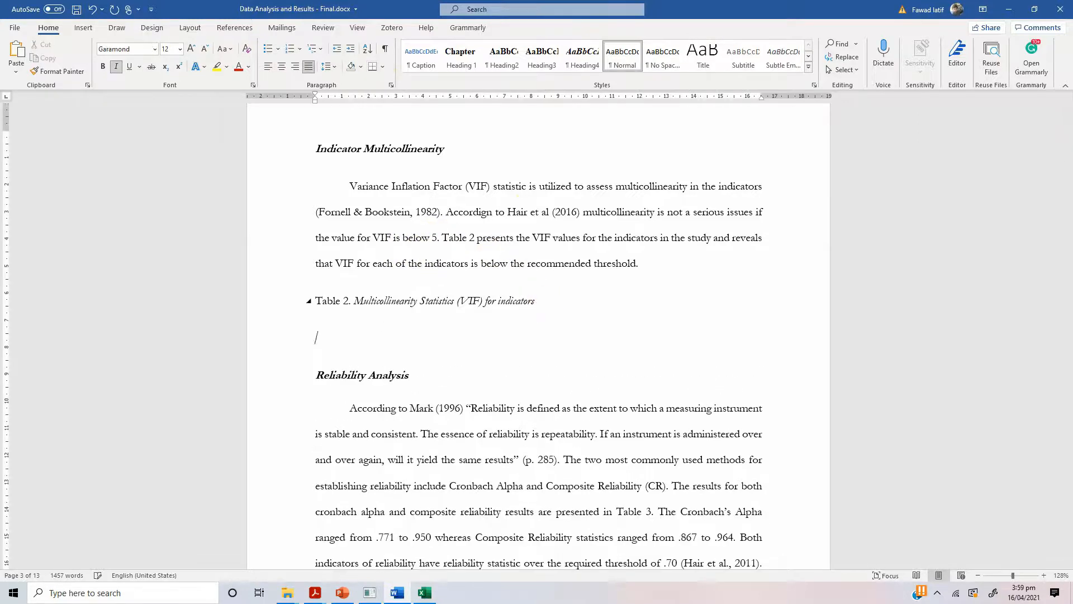
Step: Switch to SmartPLS, review the outer values under Collinearity Statistics (VIF) and copy them to the clipboard in Excel format
click(342, 593)
click(371, 592)
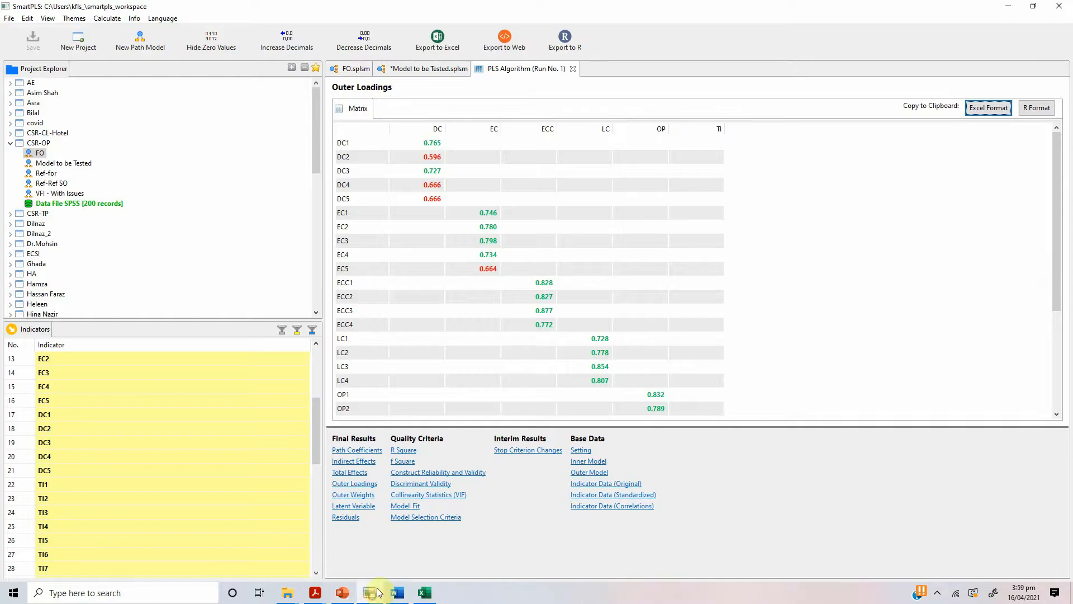
click(452, 495)
scroll(402, 219, down, 4)
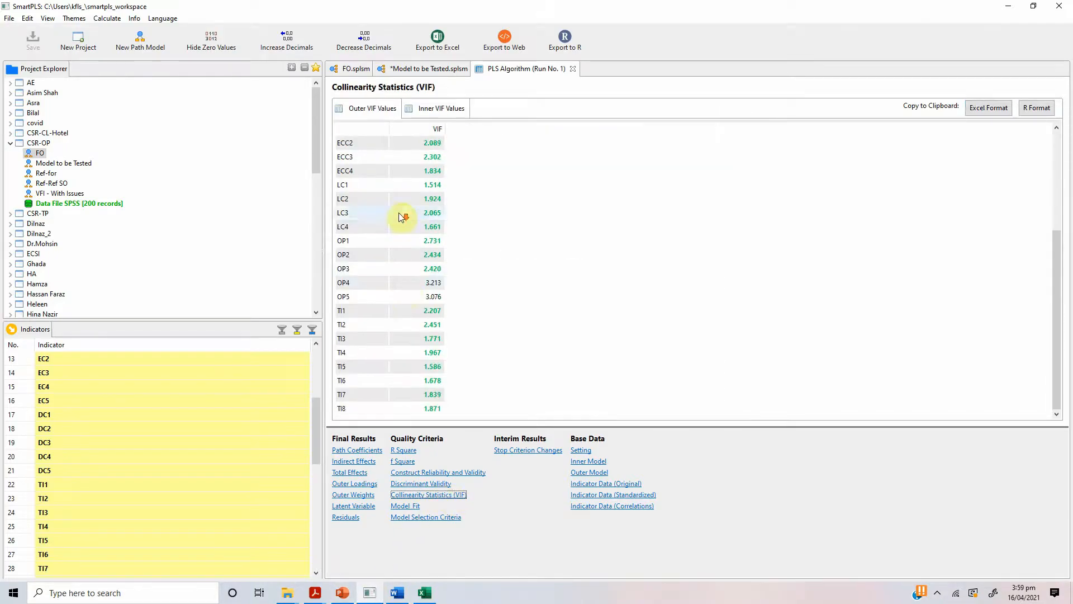
scroll(413, 283, up, 4)
scroll(419, 238, down, 4)
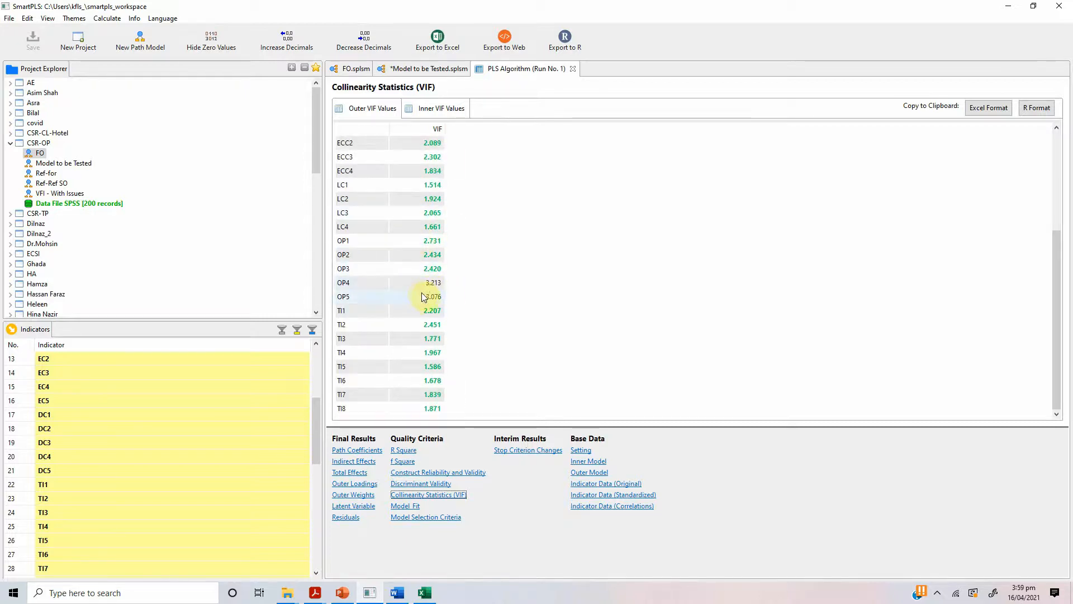
scroll(445, 291, up, 4)
click(989, 110)
Step: Paste the VIF values into a new sheet of the Excel workbook and copy the range A1:B32
click(439, 591)
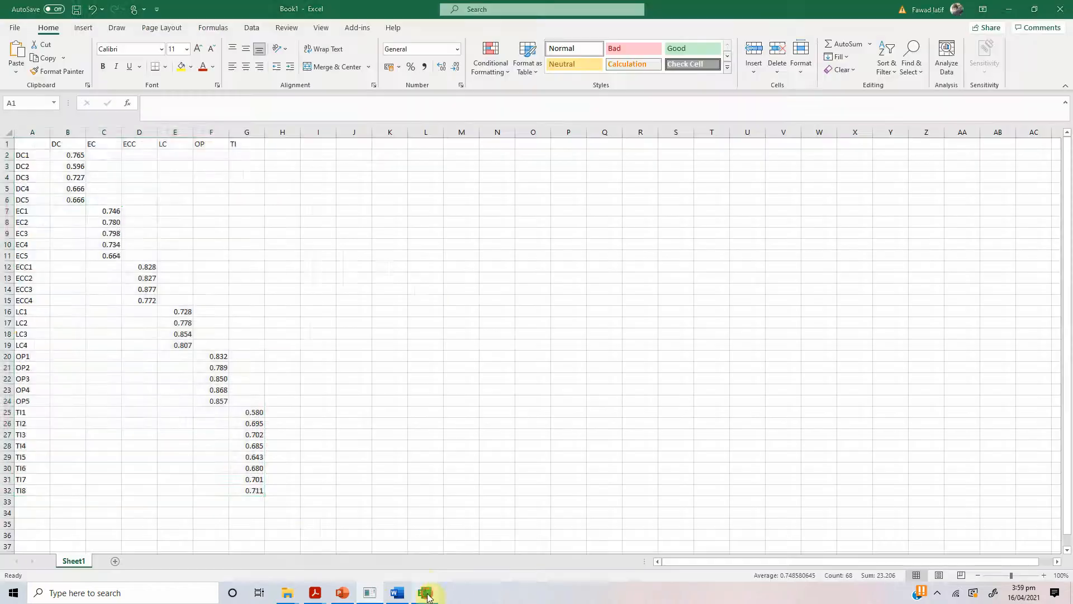
click(118, 561)
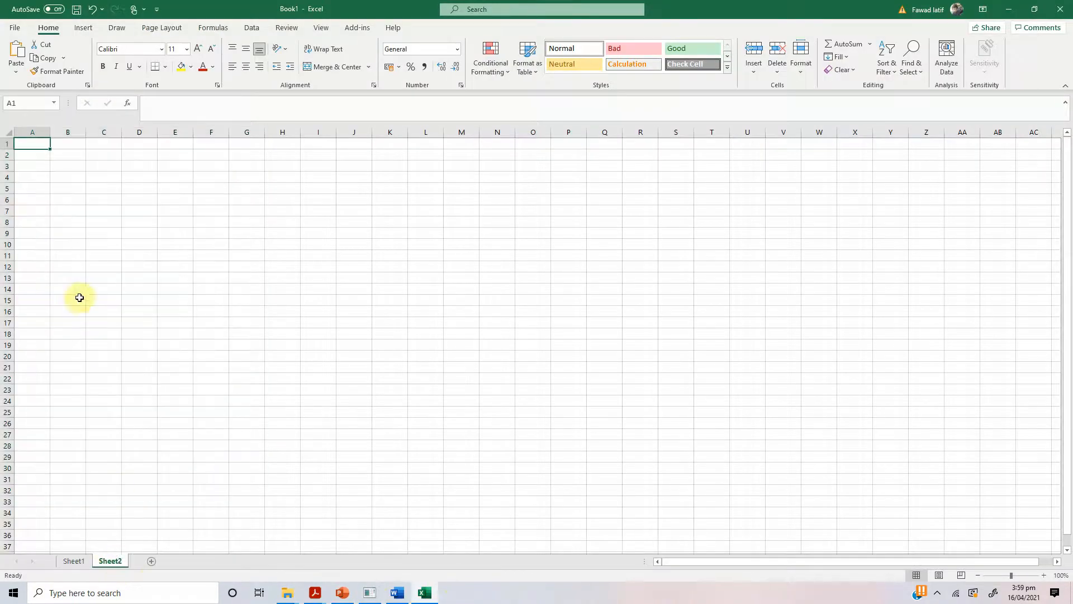
key(ctrl+v)
drag(32, 144, 79, 489)
key(ctrl+c)
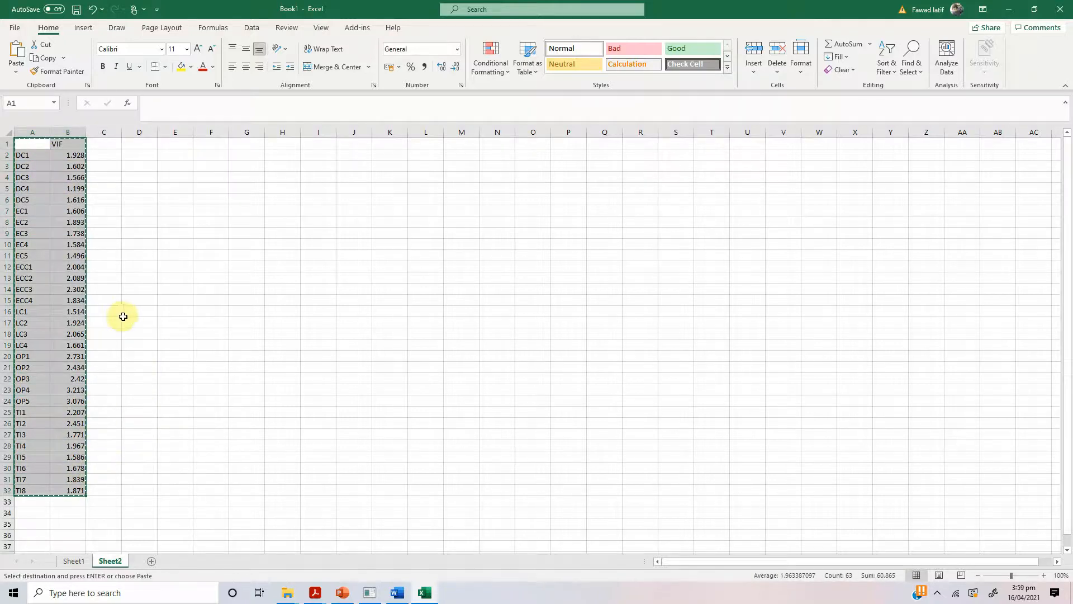
Step: Switch to the Word document, paste the VIF table below the Table 2 caption and AutoFit it to the window width
click(395, 591)
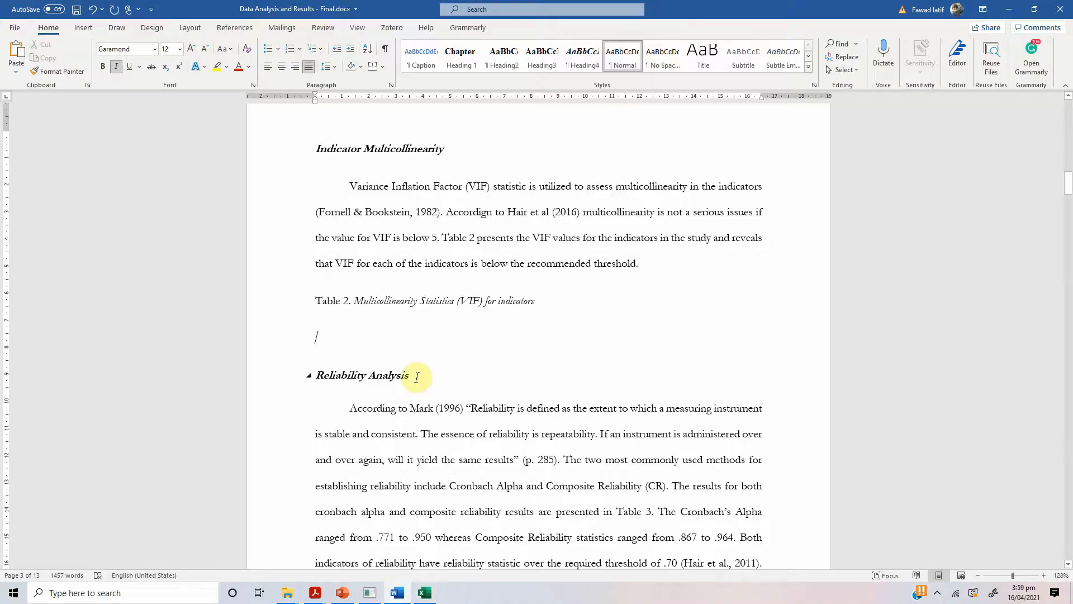
key(ctrl+v)
scroll(376, 307, up, 8)
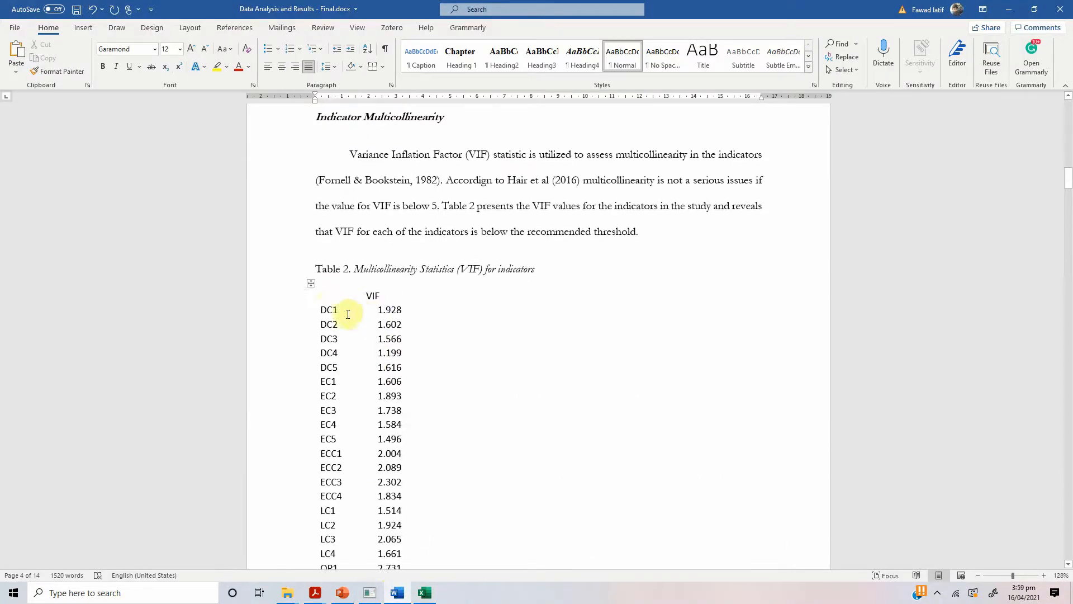
right_click(311, 283)
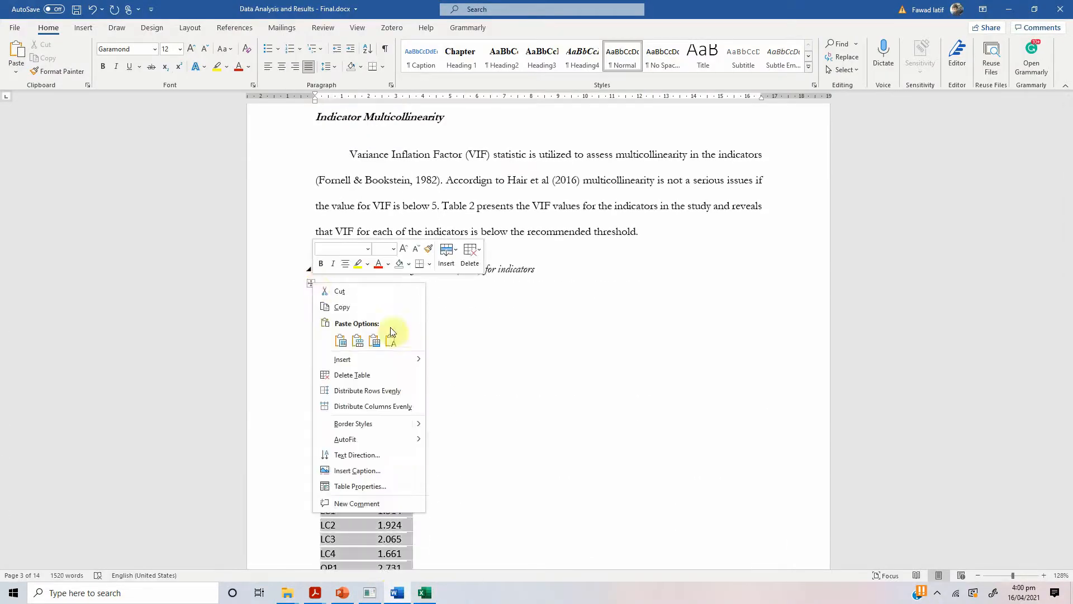
mouse_move(408, 434)
click(474, 455)
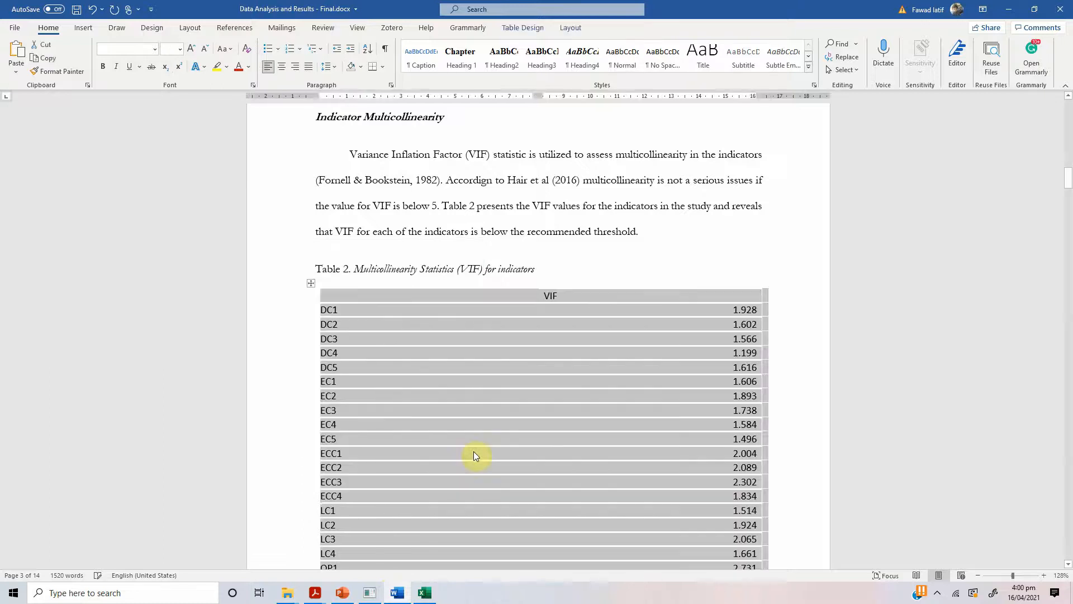
Step: Add border lines at the top and bottom of the VIF table and a bottom border under its header row
click(381, 67)
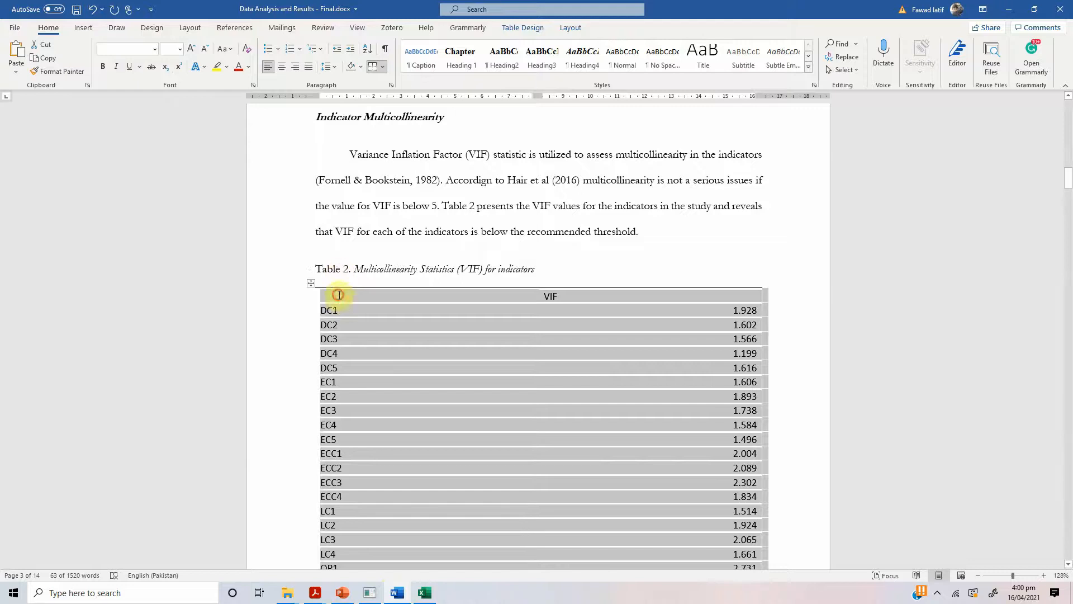
click(338, 294)
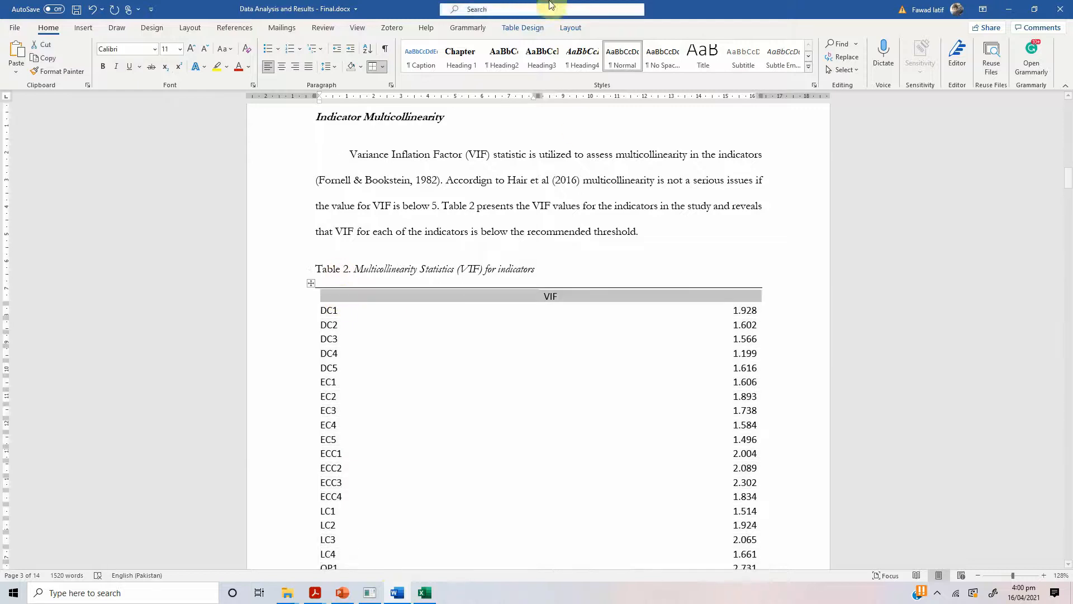
click(382, 67)
click(381, 85)
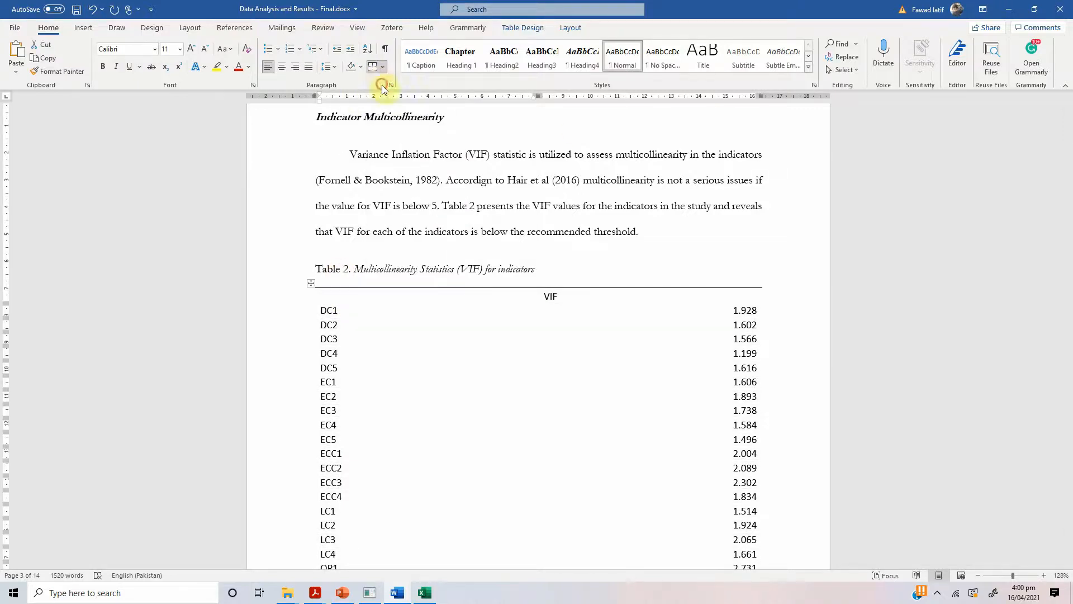
Step: Center the text of the VIF column in Table 2
click(559, 288)
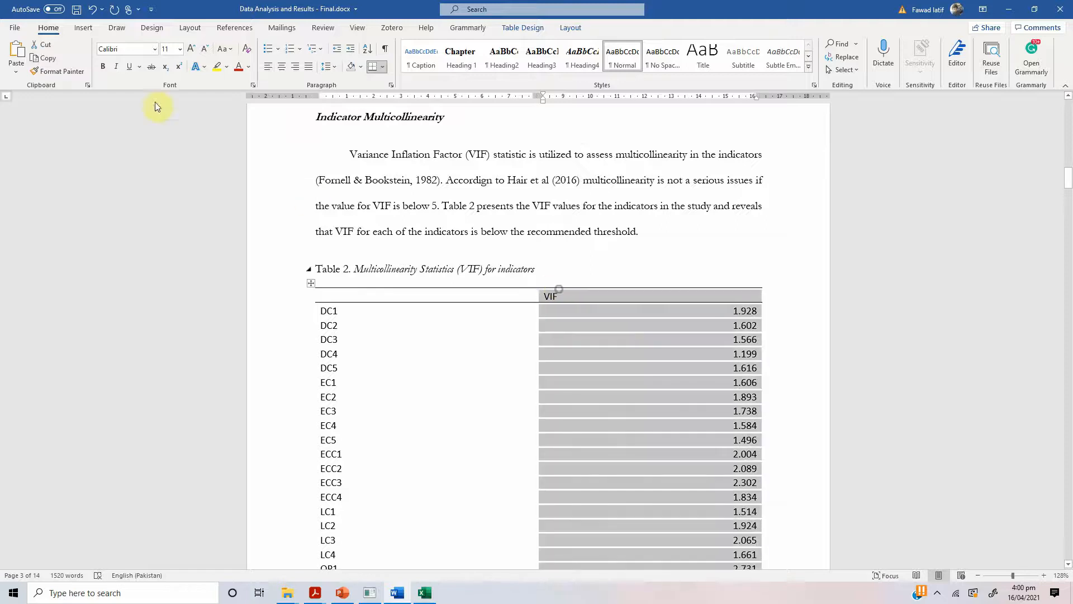
click(280, 68)
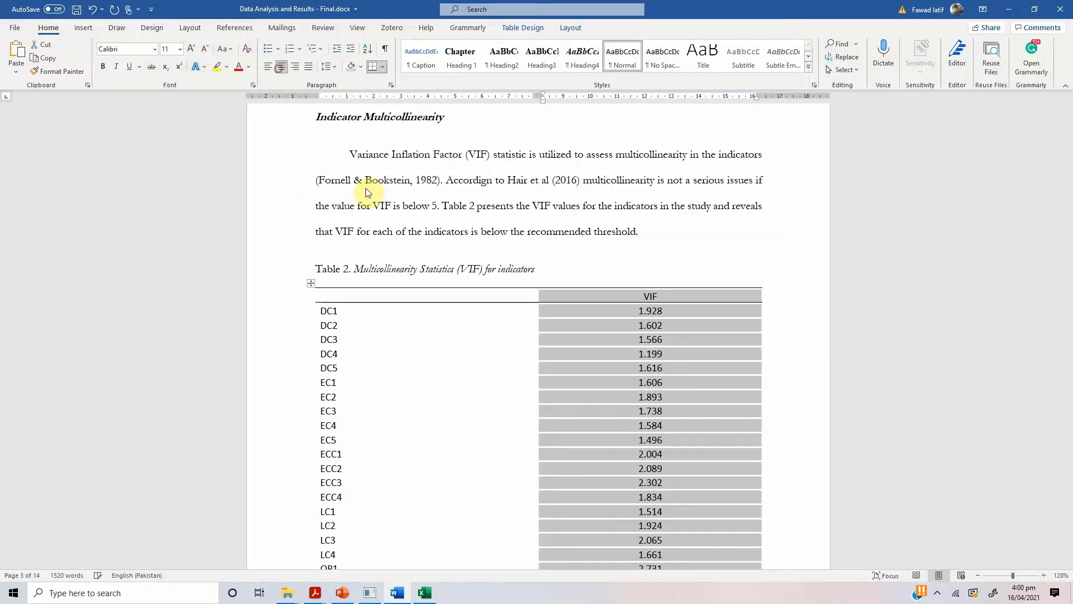
click(475, 258)
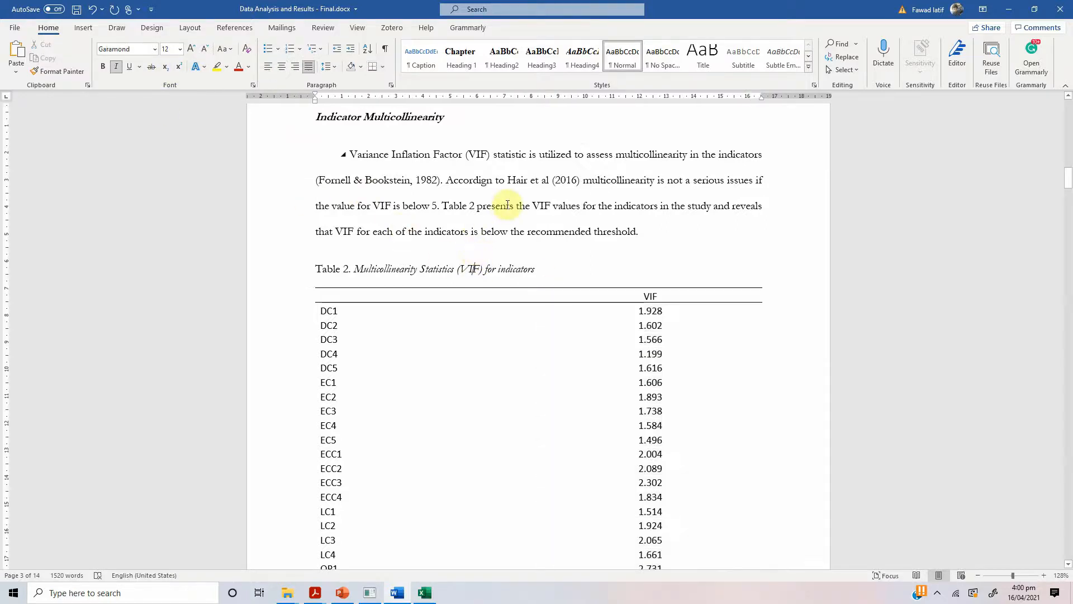
Step: Delete the empty line between the VIF table and the Reliability Analysis heading
scroll(508, 205, down, 15)
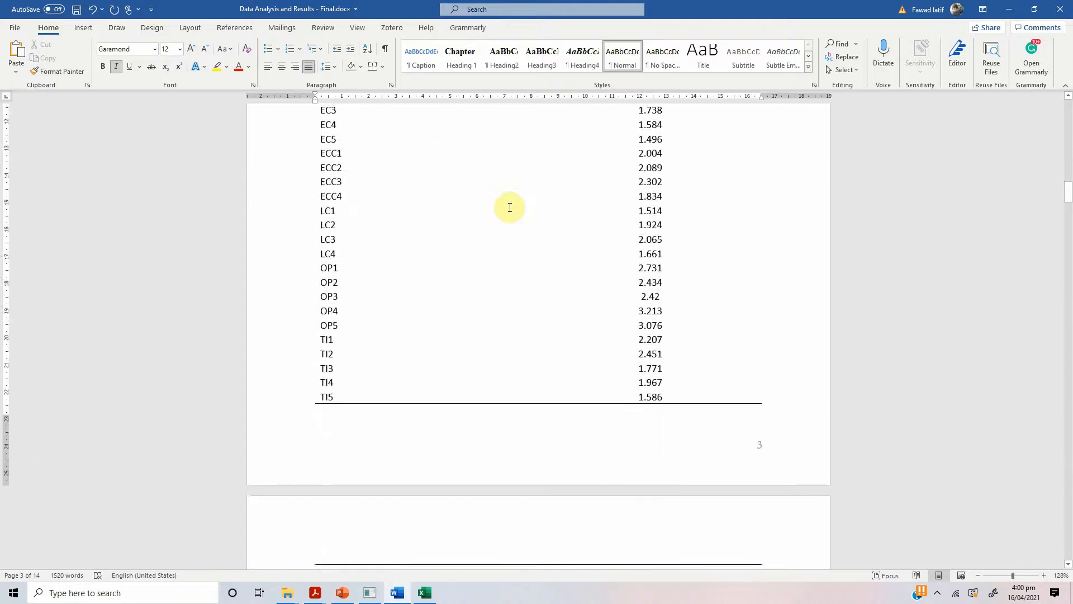
click(369, 210)
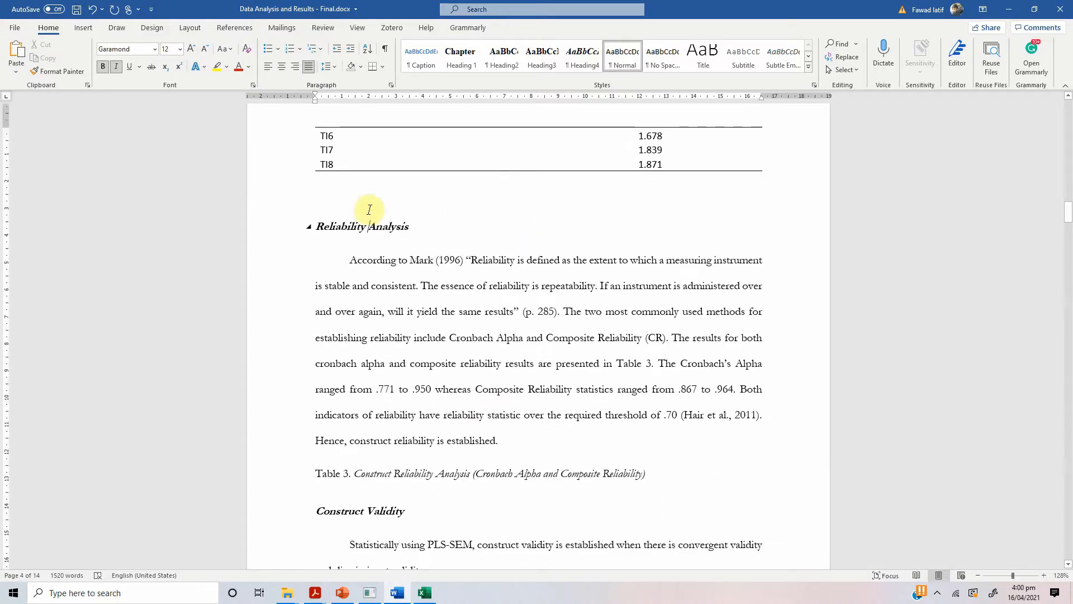
key(Delete)
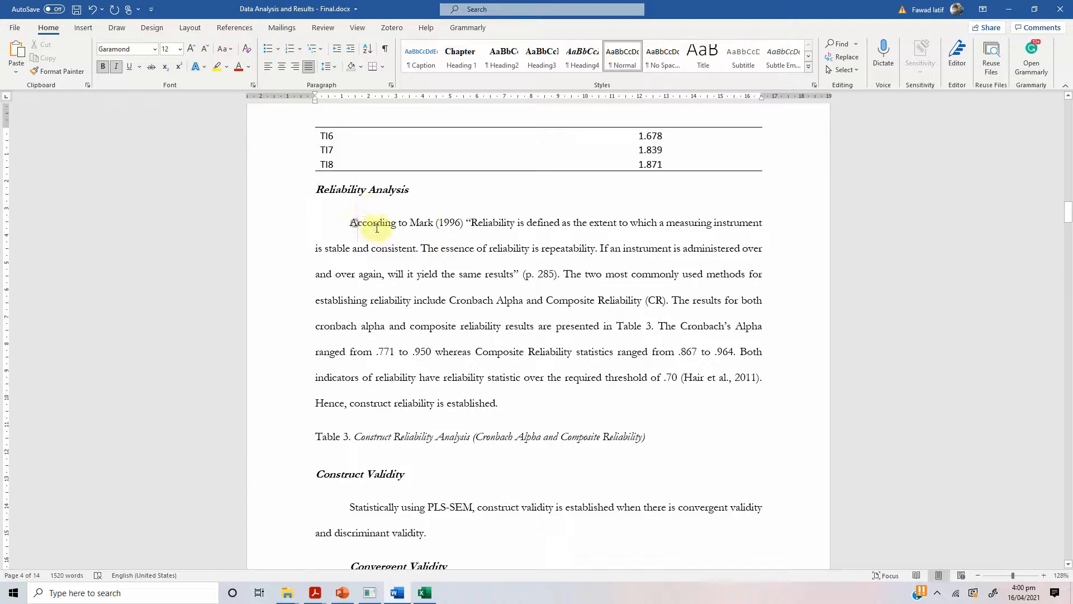
drag(377, 228, 431, 245)
click(582, 299)
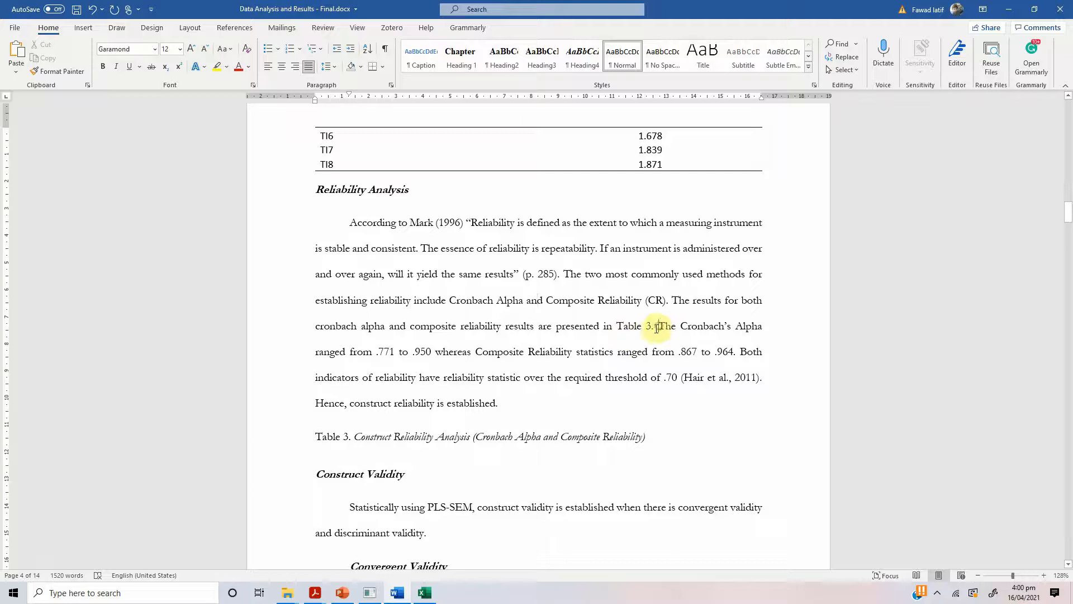
Step: Insert an empty line below the Table 3 caption, then open the Construct Reliability and Validity results in SmartPLS
click(646, 437)
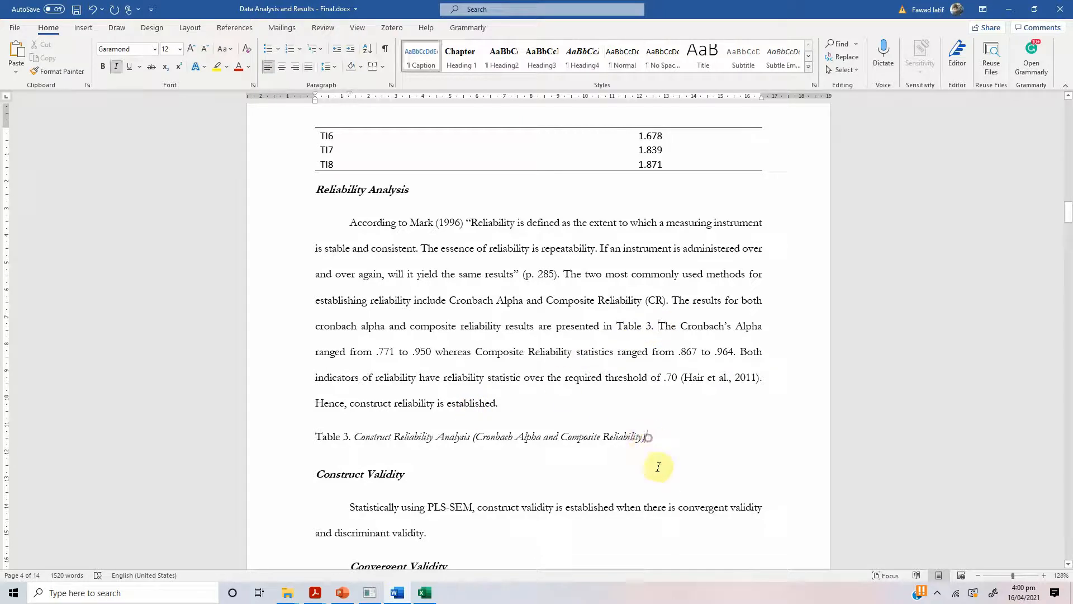
key(Return)
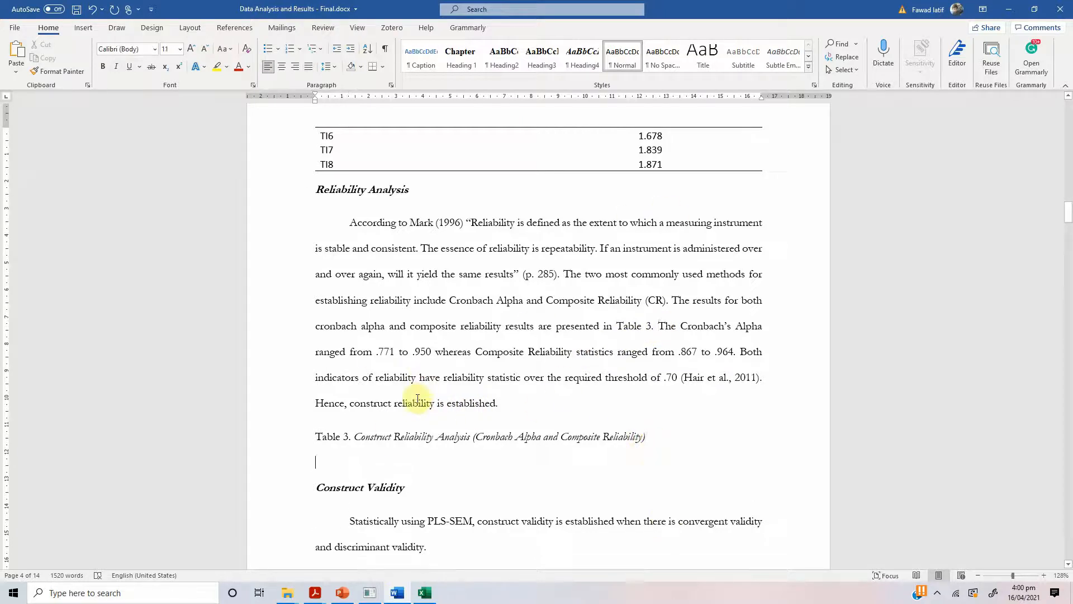
click(370, 592)
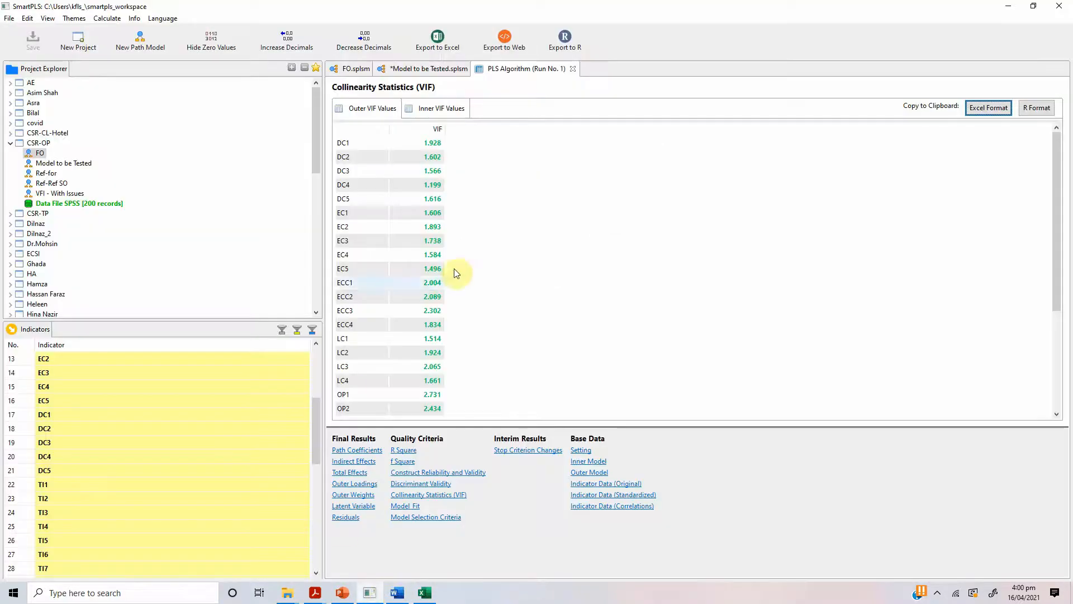
click(414, 473)
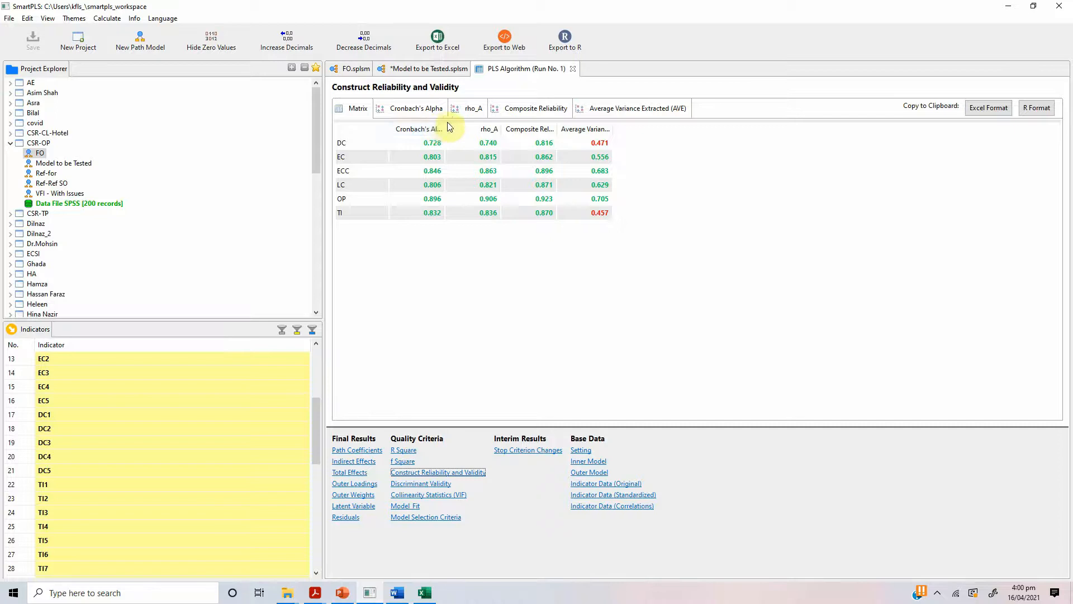
Step: Widen the Cronbach's Alpha and Composite Reliability columns and copy the reliability matrix in Excel format
drag(448, 131, 470, 131)
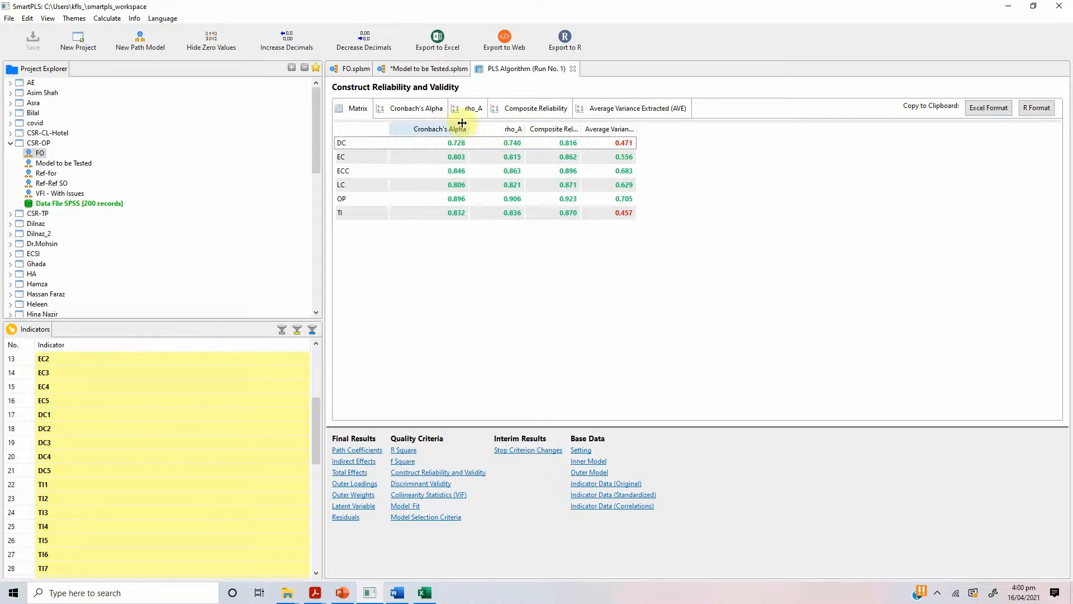
drag(582, 129, 616, 129)
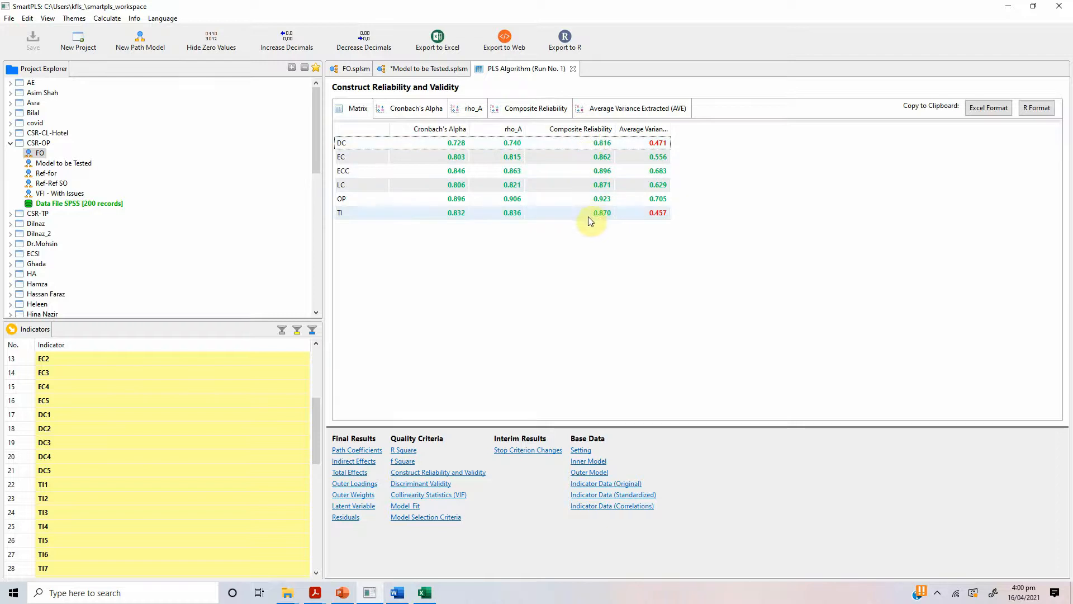
click(985, 110)
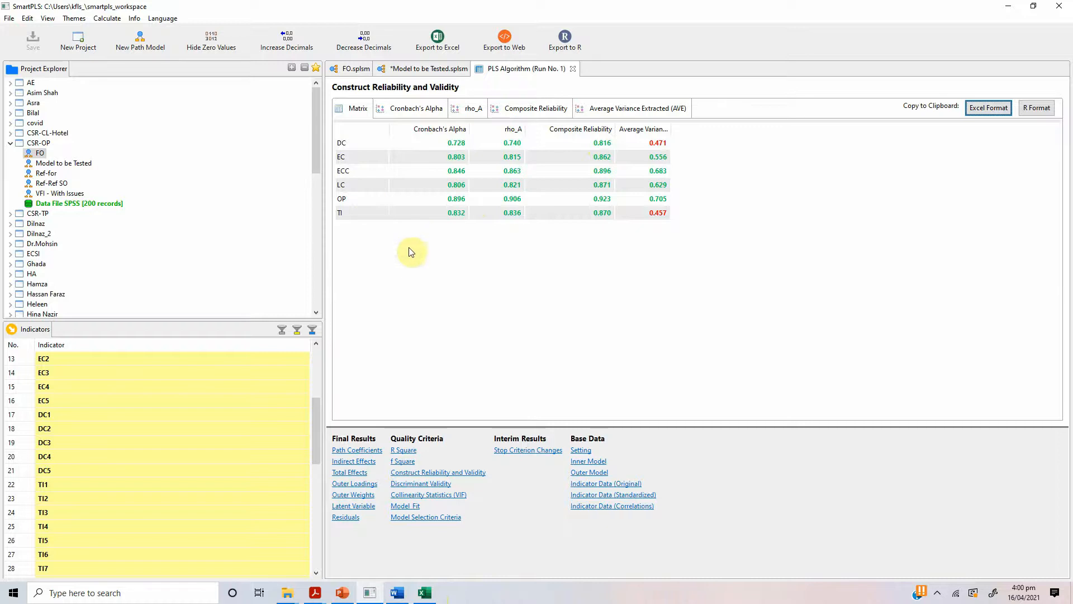
Step: Switch to the Excel workbook and paste the reliability matrix into a new sheet
click(418, 600)
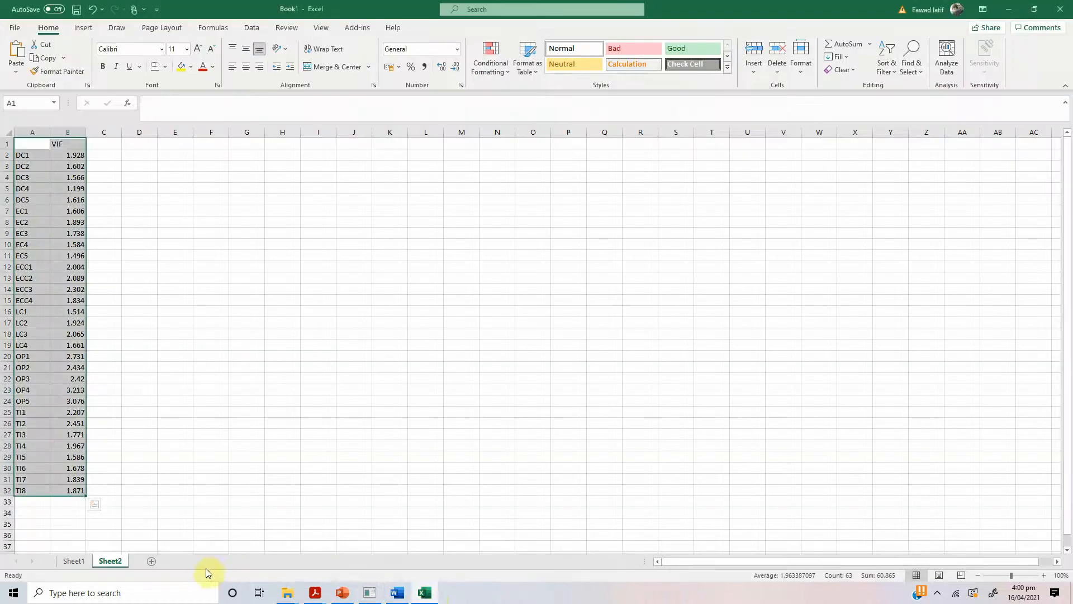
click(156, 564)
key(ctrl+v)
click(73, 154)
Step: Delete the rho_A and Average Variance Extracted columns and fit the widths of the Cronbach's Alpha and Composite Reliability columns to their headings
click(108, 132)
right_click(108, 131)
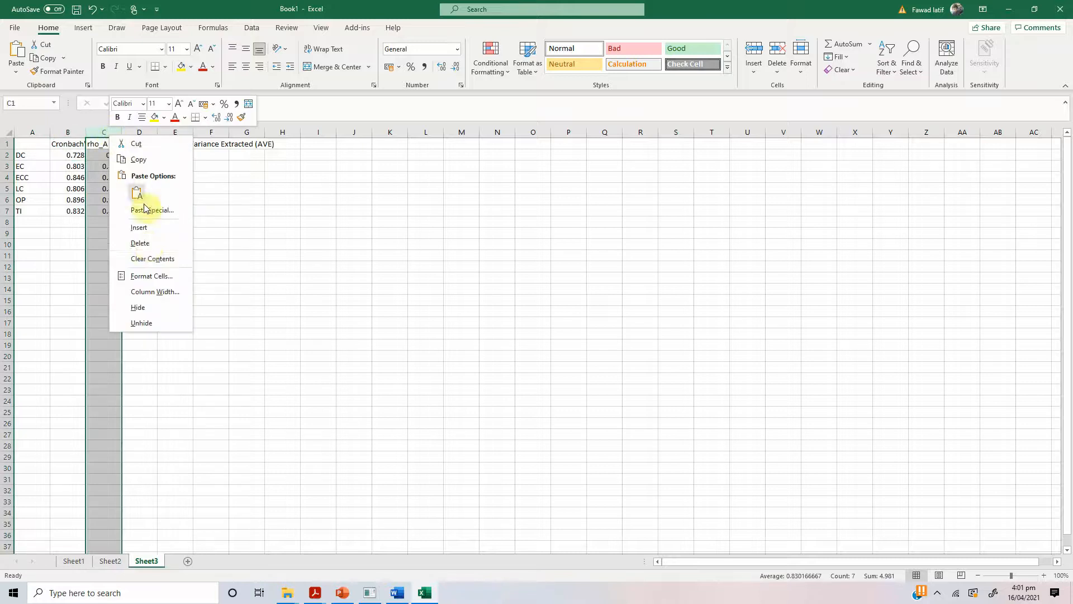
click(145, 241)
click(150, 131)
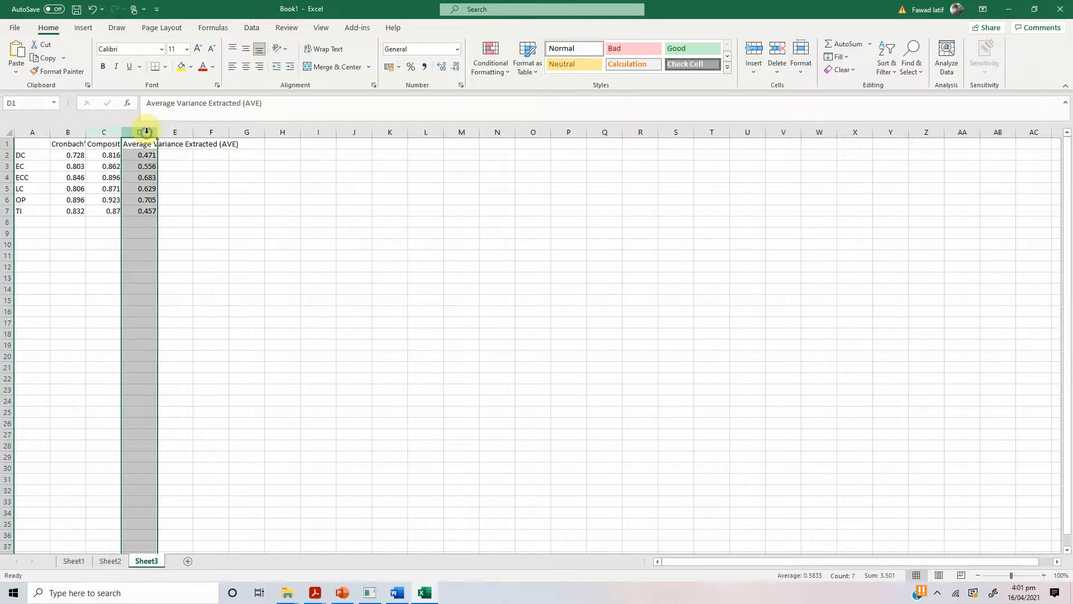
right_click(150, 131)
click(213, 242)
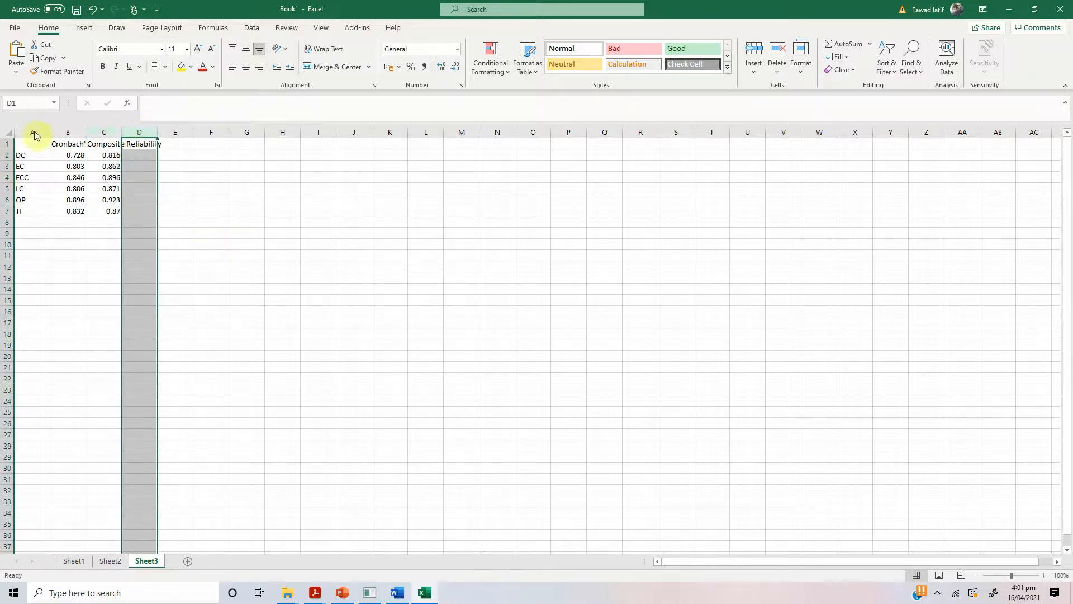
double_click(87, 131)
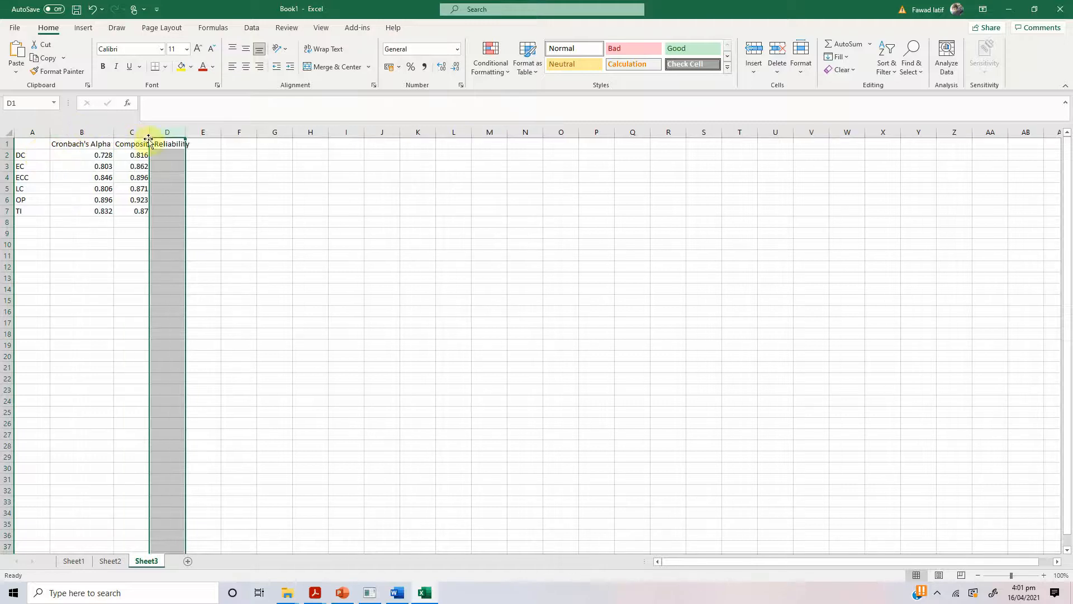
double_click(149, 132)
Step: Format the Cronbach's Alpha and Composite Reliability values in B2:C7 as Number with three decimal places
drag(39, 145, 148, 207)
click(104, 157)
drag(90, 155, 171, 210)
right_click(159, 198)
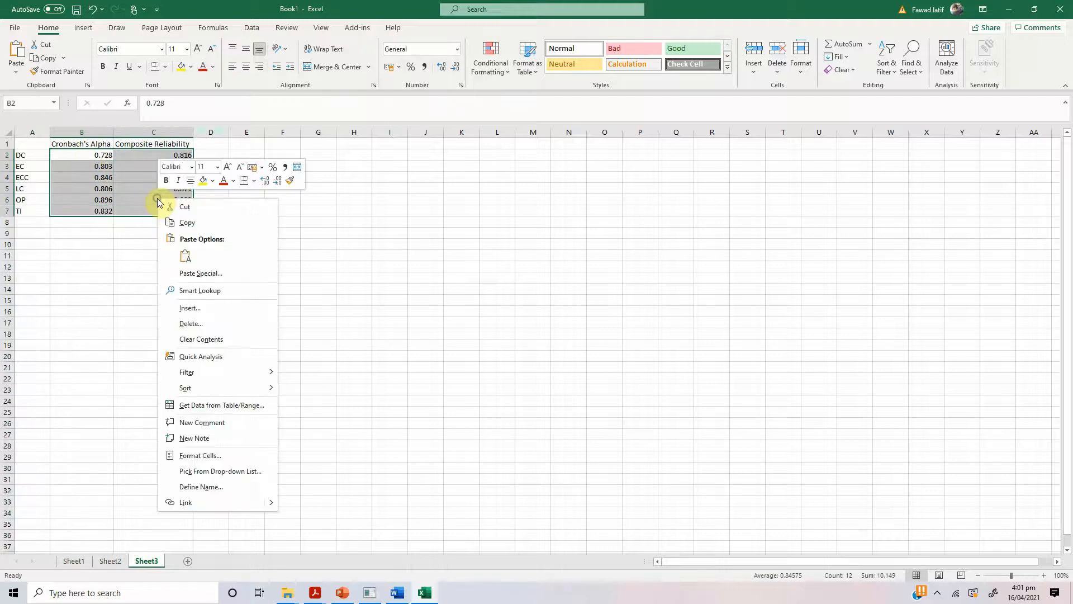
click(221, 454)
click(116, 370)
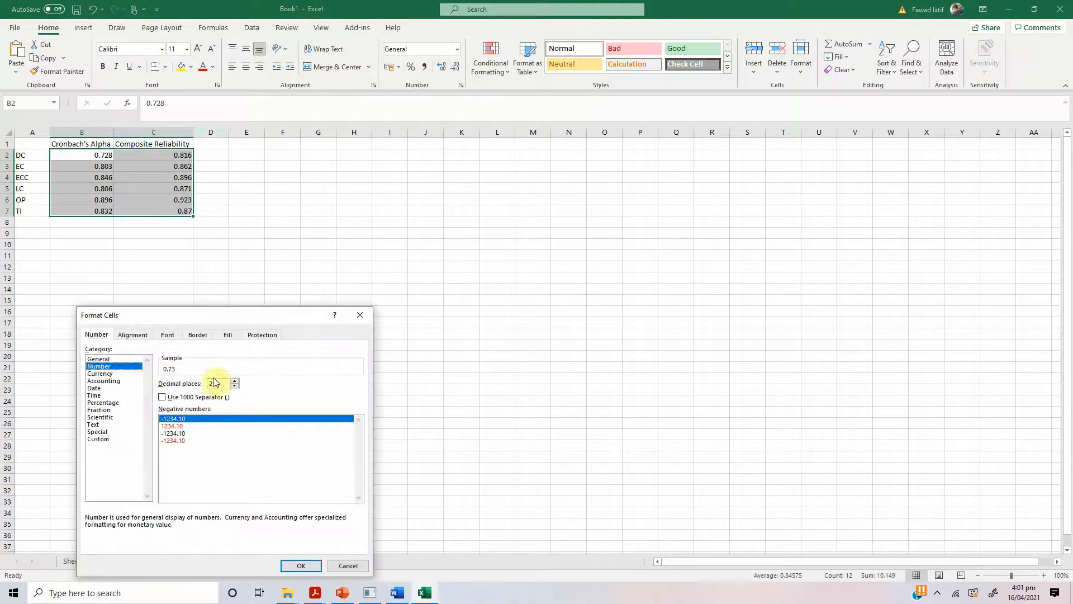
click(296, 565)
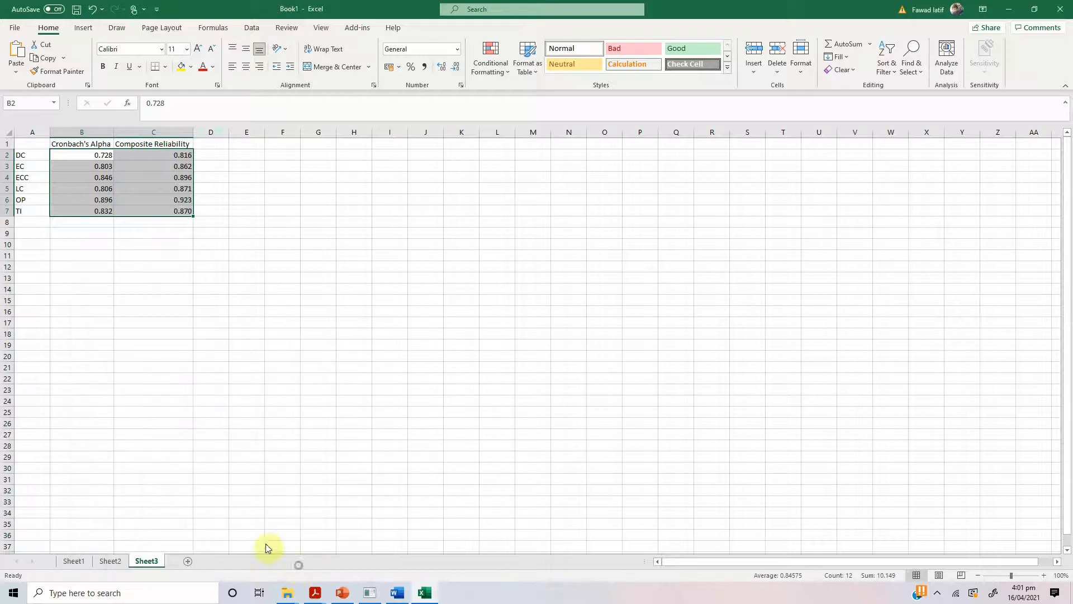
Step: Copy the reliability table A1:C7 and paste it below the Table 3 caption in the Word document
drag(33, 144, 145, 206)
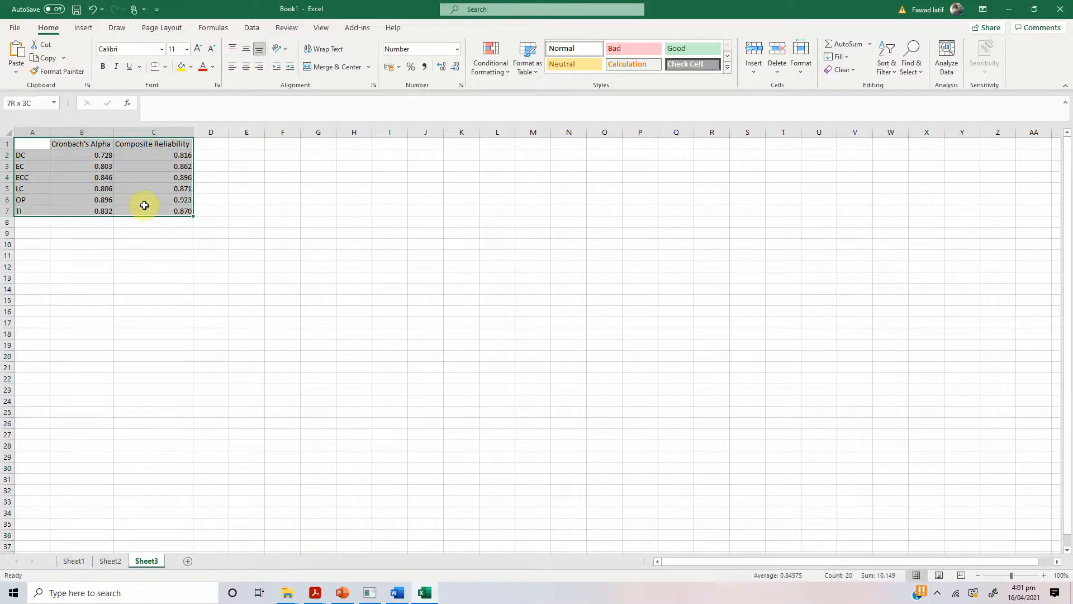
key(ctrl+c)
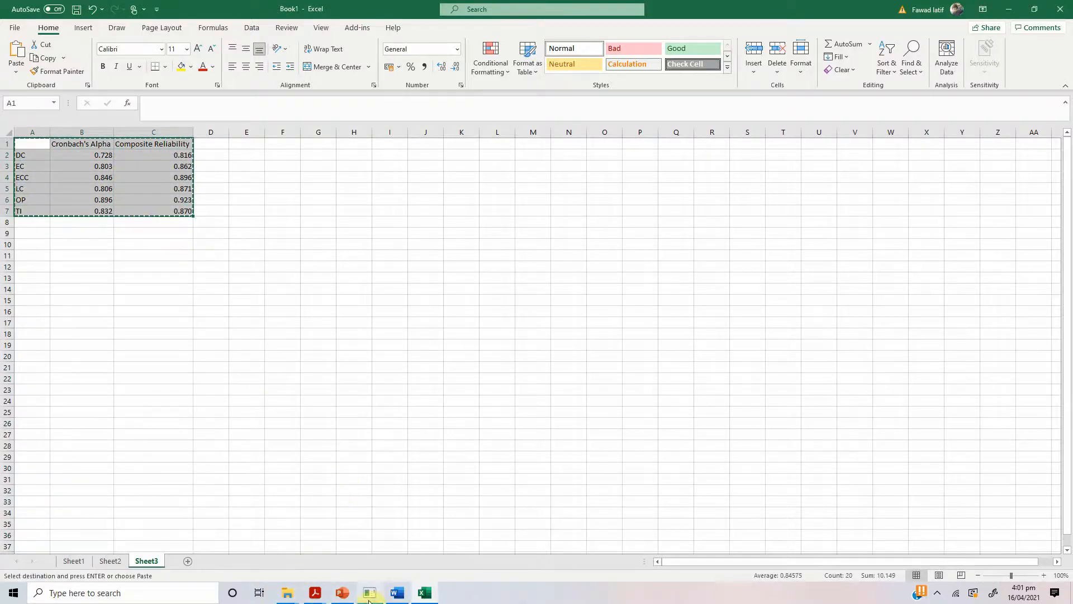
click(394, 593)
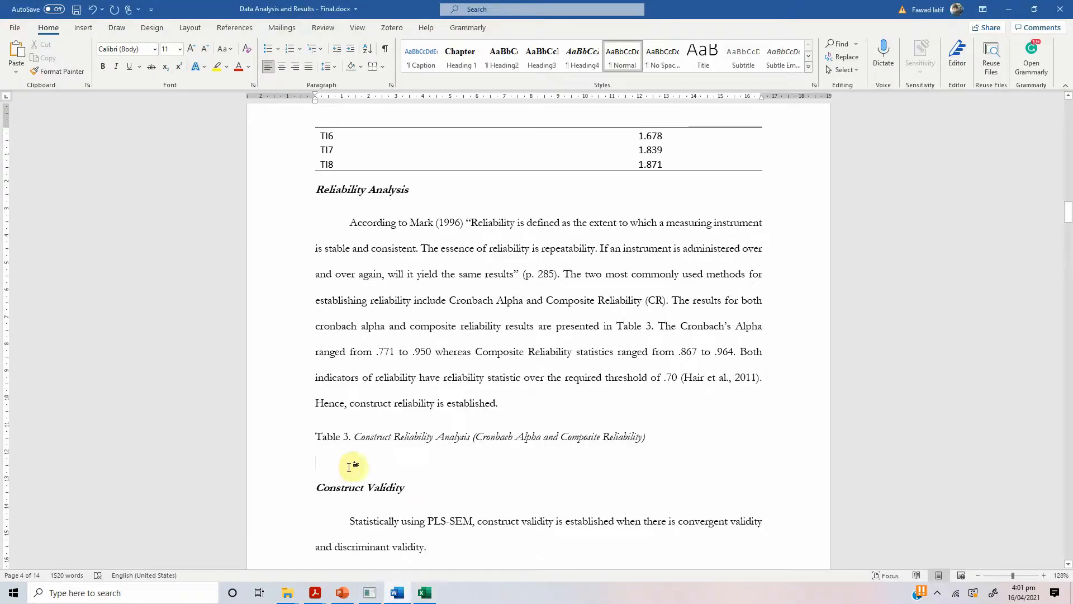
key(ctrl+v)
Step: AutoFit the pasted reliability table to the window width
right_click(309, 420)
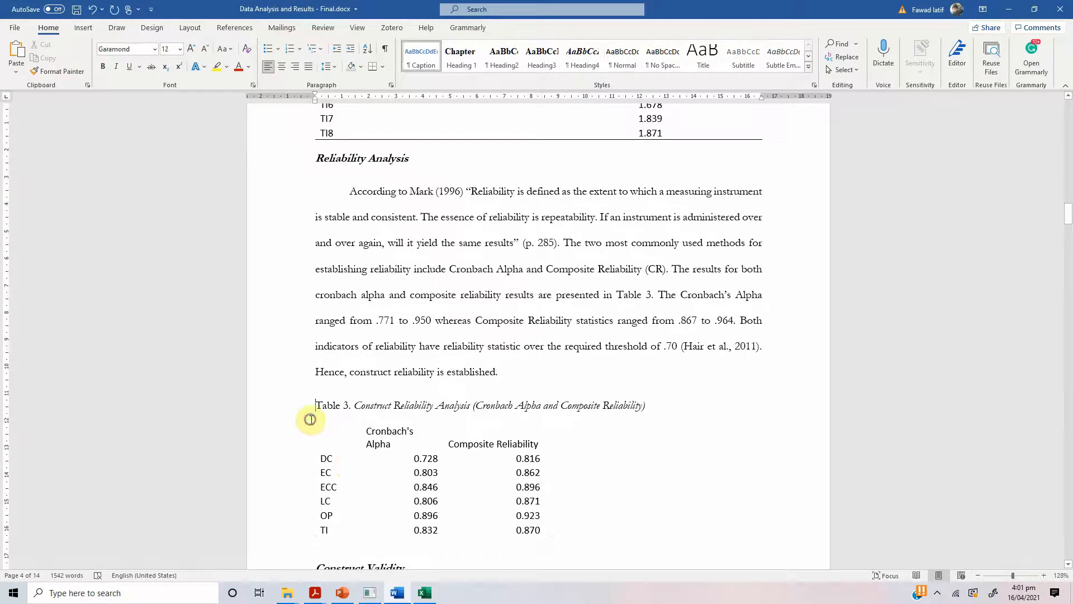
click(365, 438)
click(351, 500)
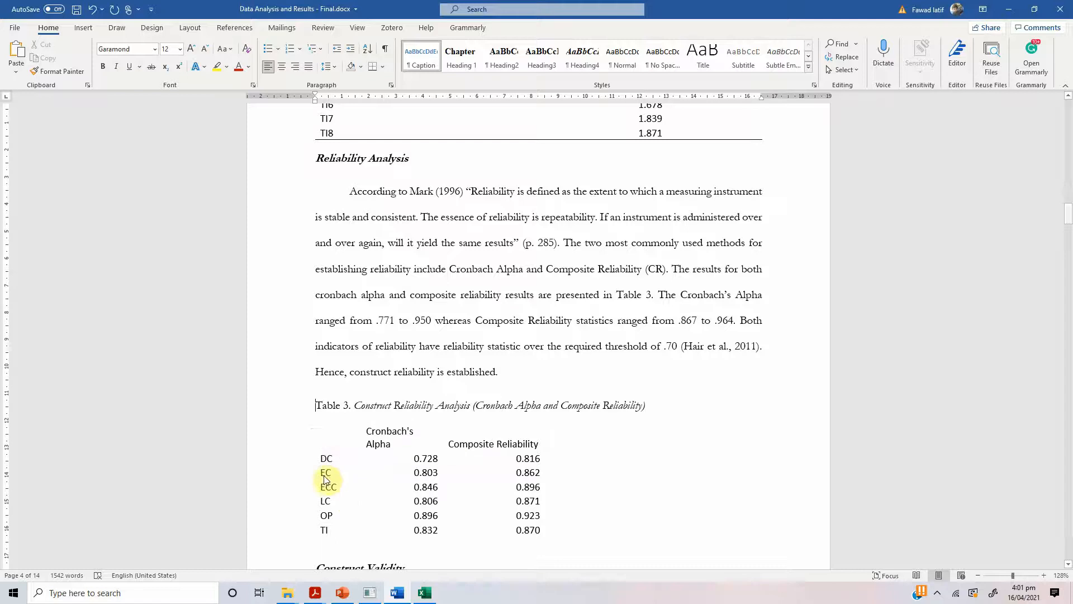
click(311, 421)
right_click(310, 420)
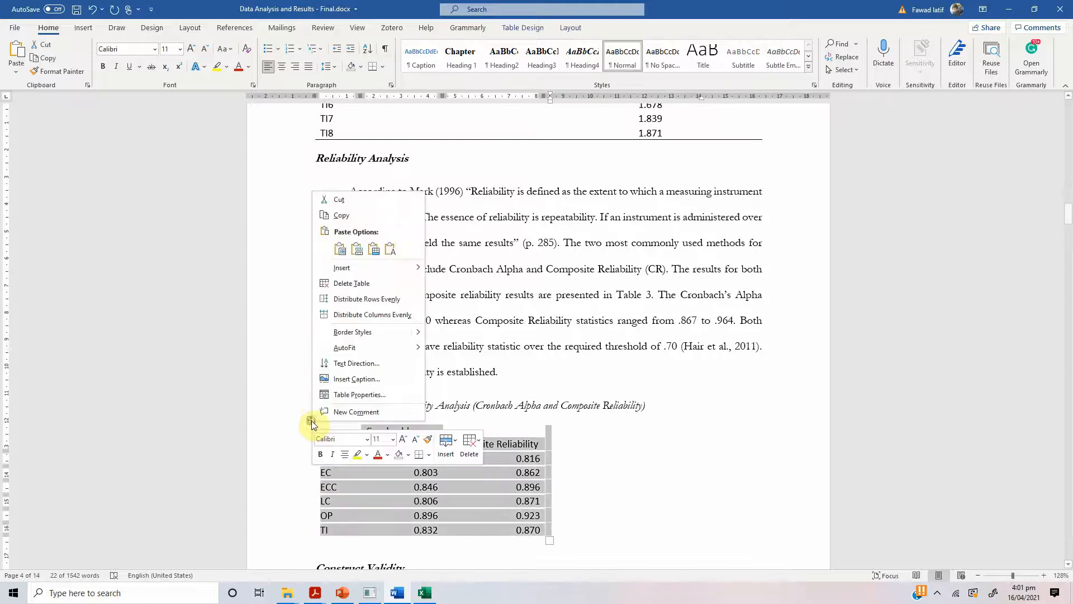
mouse_move(380, 347)
click(481, 362)
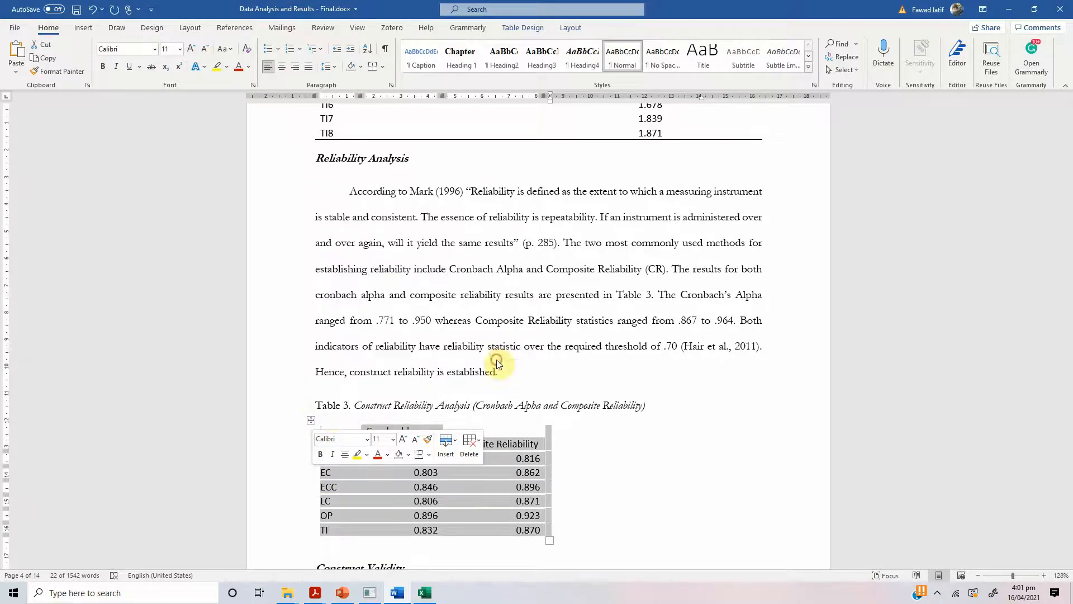
Step: Center the Cronbach's Alpha and Composite Reliability columns of the Table 3 reliability table
click(461, 436)
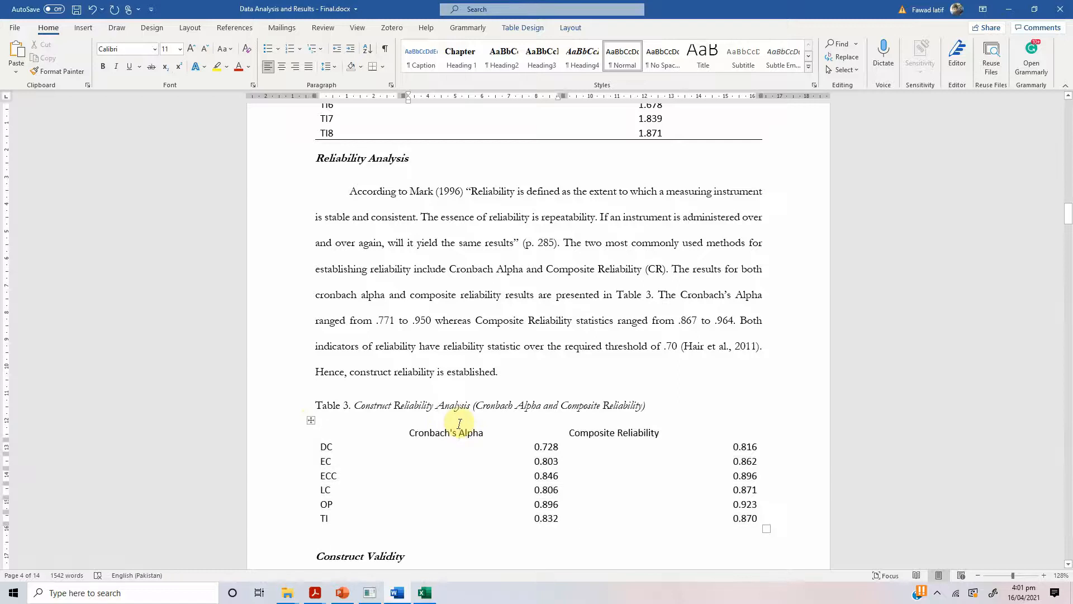
drag(462, 424, 601, 426)
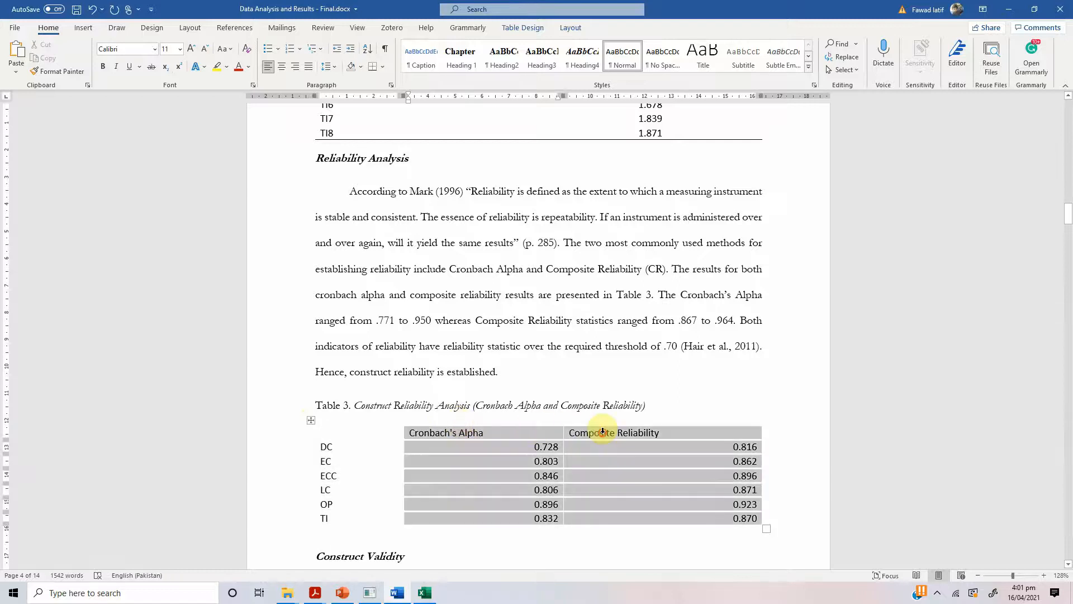
click(283, 70)
Step: Add bottom and top borders to the whole reliability table and a bottom border under its header row
click(311, 419)
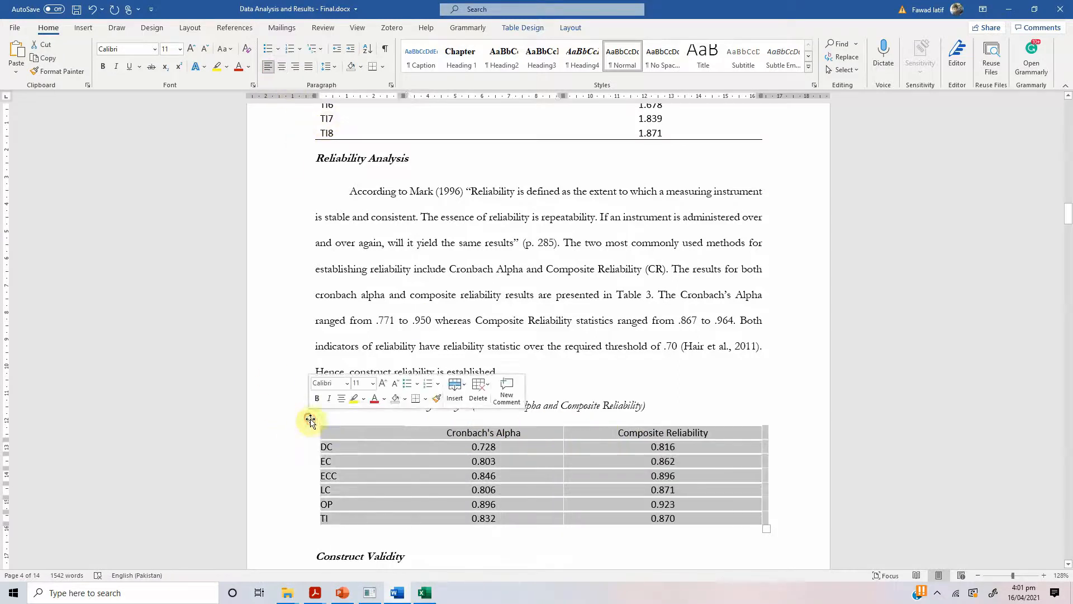
click(382, 68)
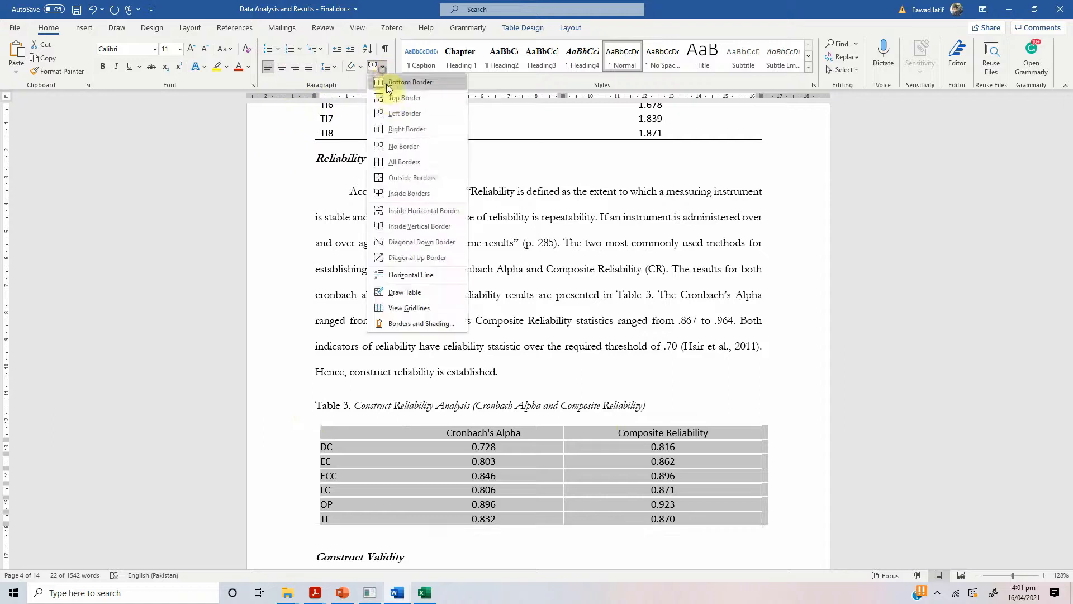
click(387, 95)
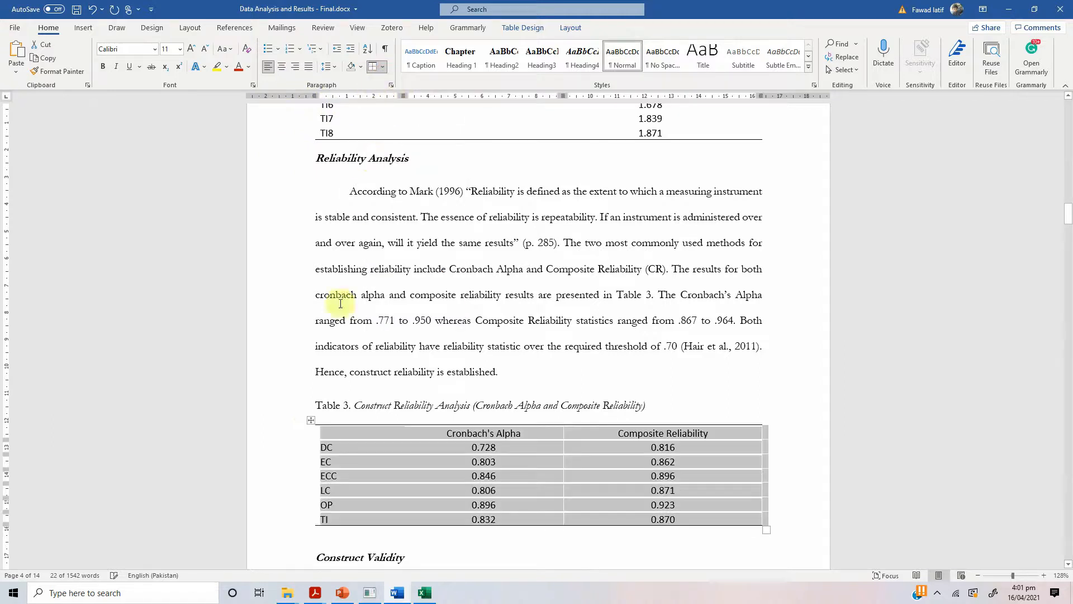
click(347, 433)
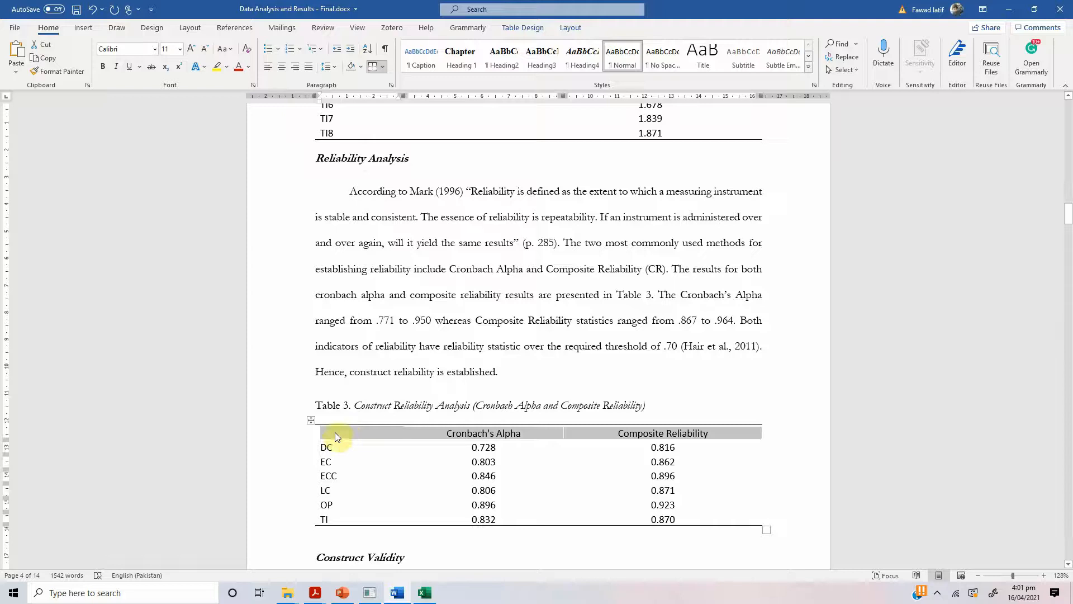
click(382, 67)
click(391, 81)
Step: Update the Cronbach's Alpha range in the Reliability Analysis paragraph to .728 to .899
scroll(475, 288, down, 5)
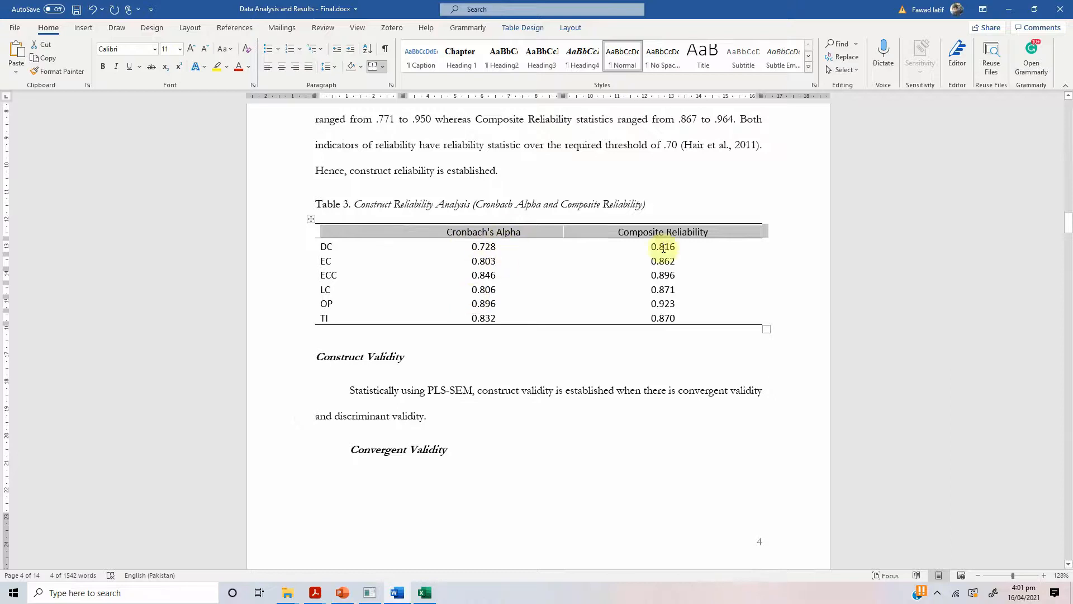
scroll(671, 237, up, 3)
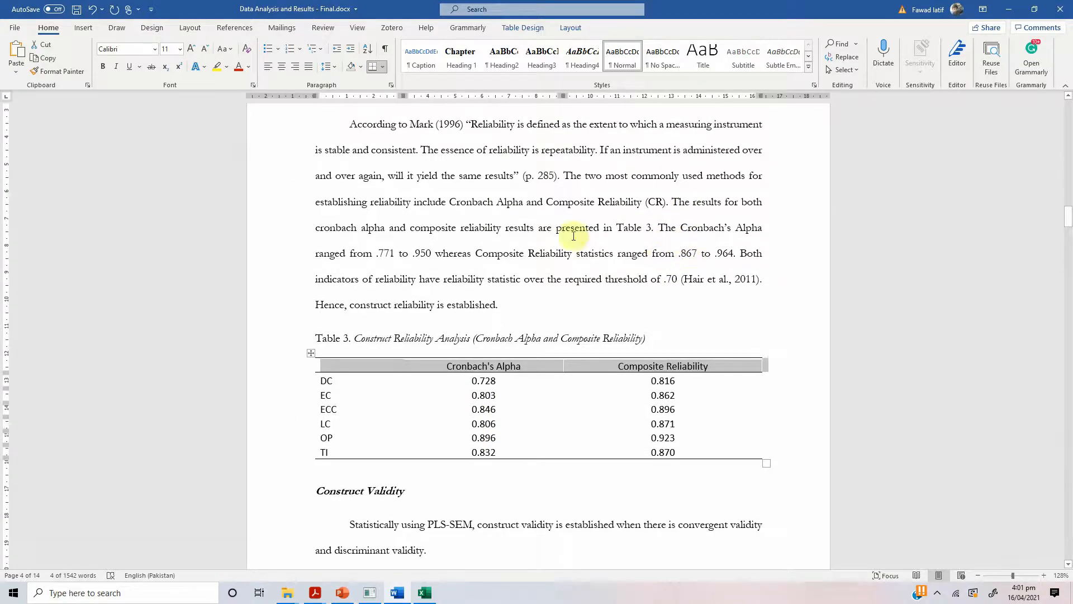
click(384, 253)
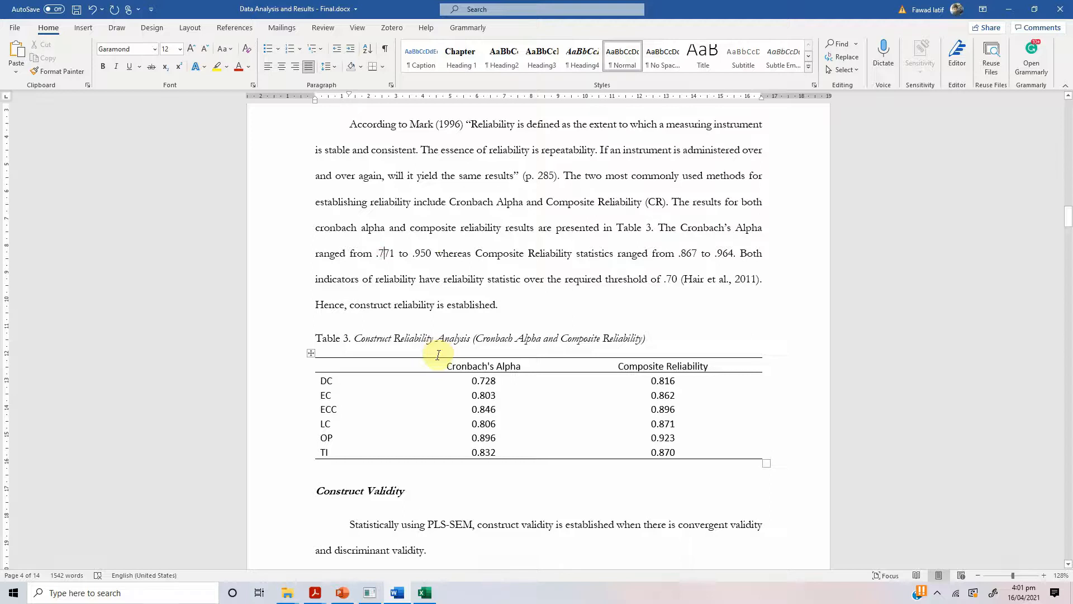
key(shift+Right)
text(28)
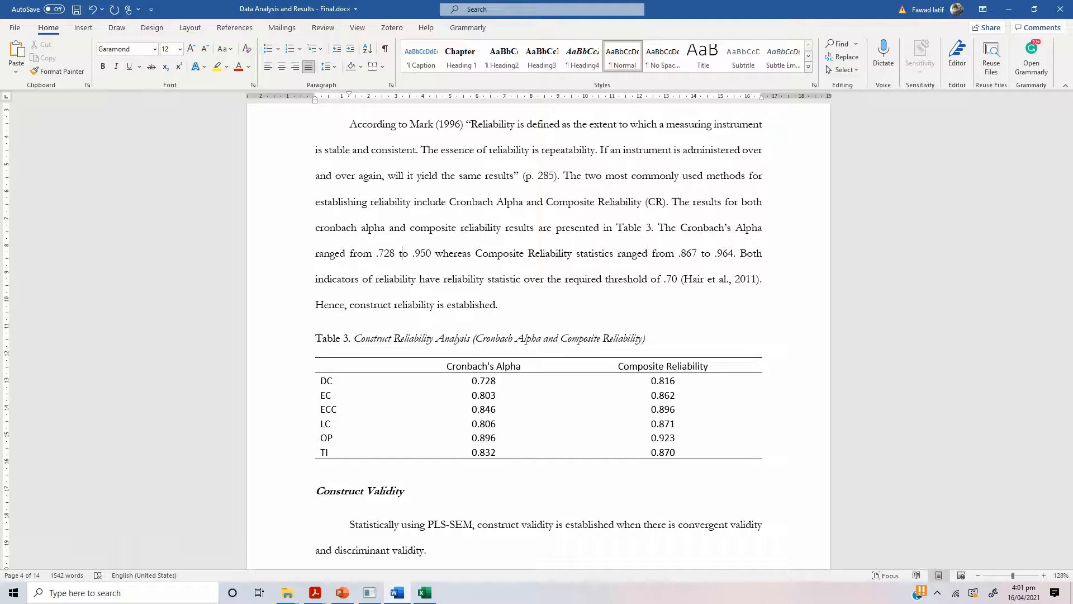
key(shift+Right)
key(shift+Right)
key(shift+Right)
text(899)
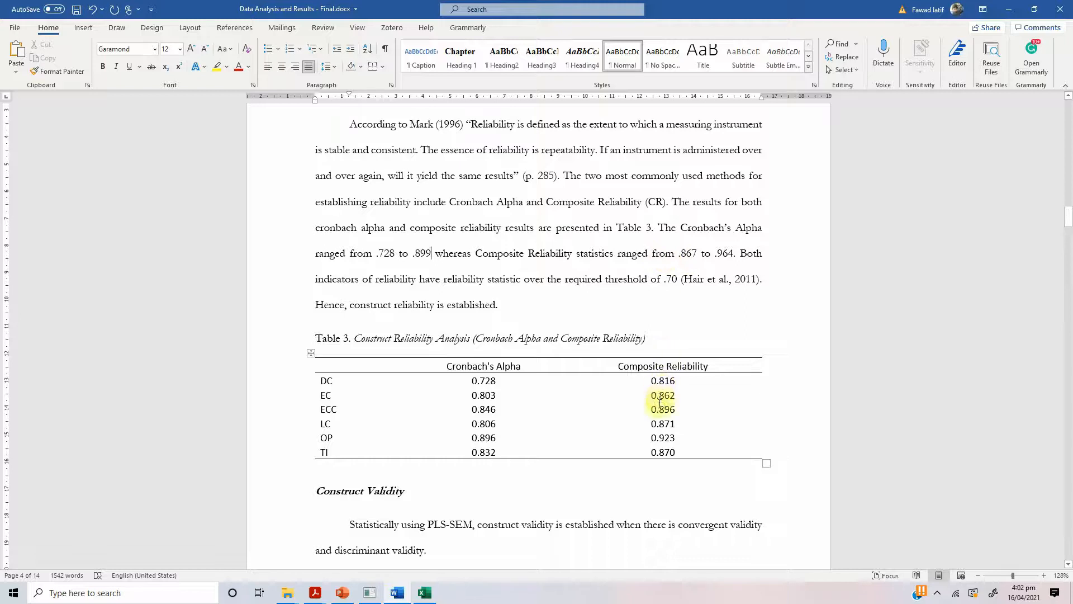
Step: Update the Composite Reliability range in the Reliability Analysis paragraph to .816 to .923
click(691, 251)
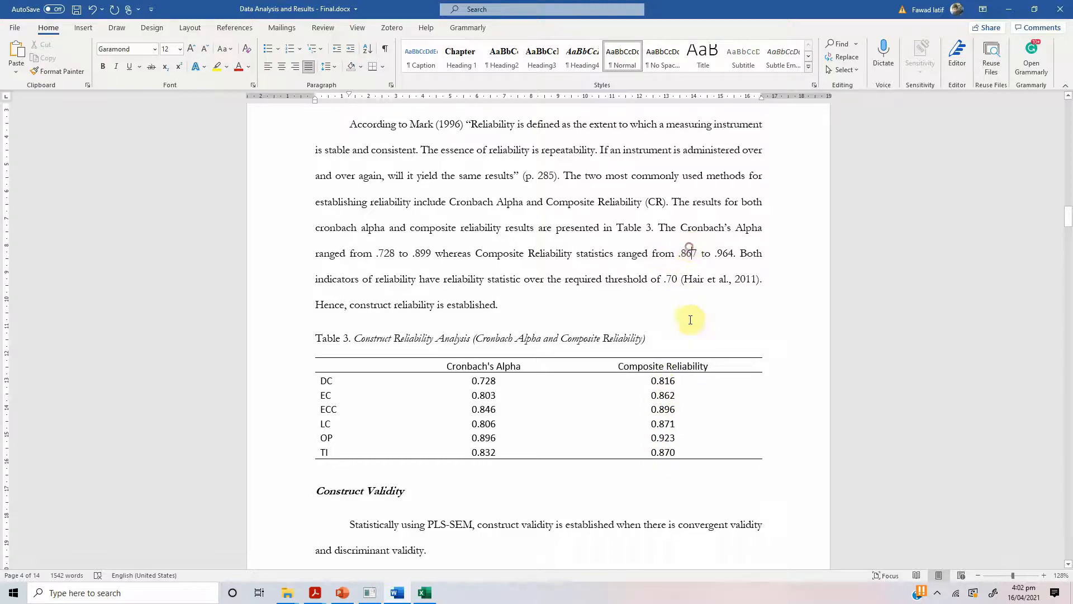
key(ctrl+shift+Right)
text(16)
click(723, 254)
text(23)
double_click(669, 278)
click(505, 307)
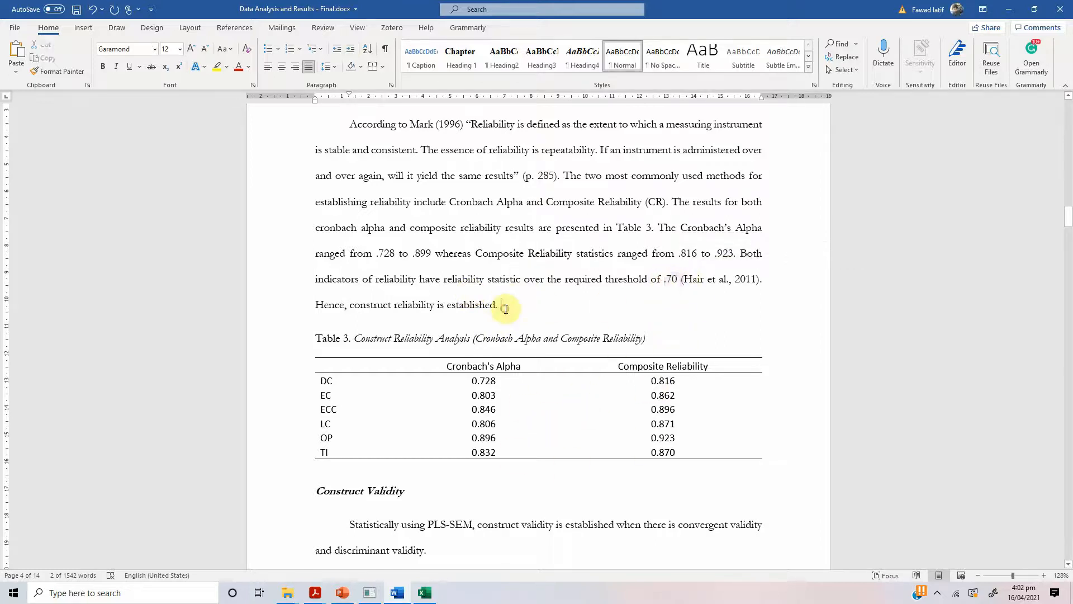
Step: Move the Convergent Validity heading to the next page by adding two empty lines after the Construct Validity paragraph
scroll(475, 372, down, 3)
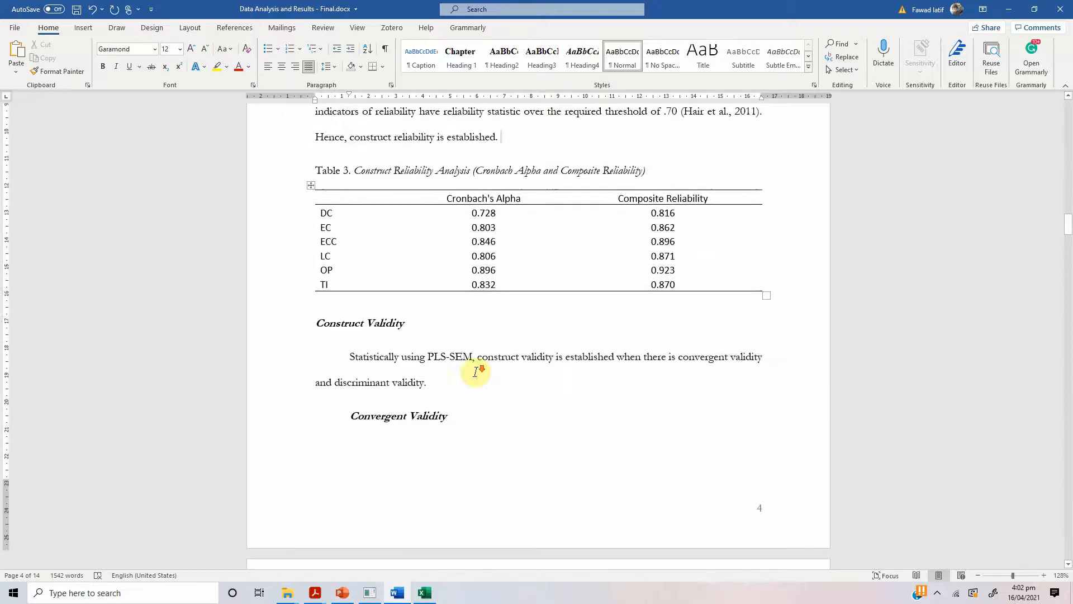
scroll(476, 363, down, 3)
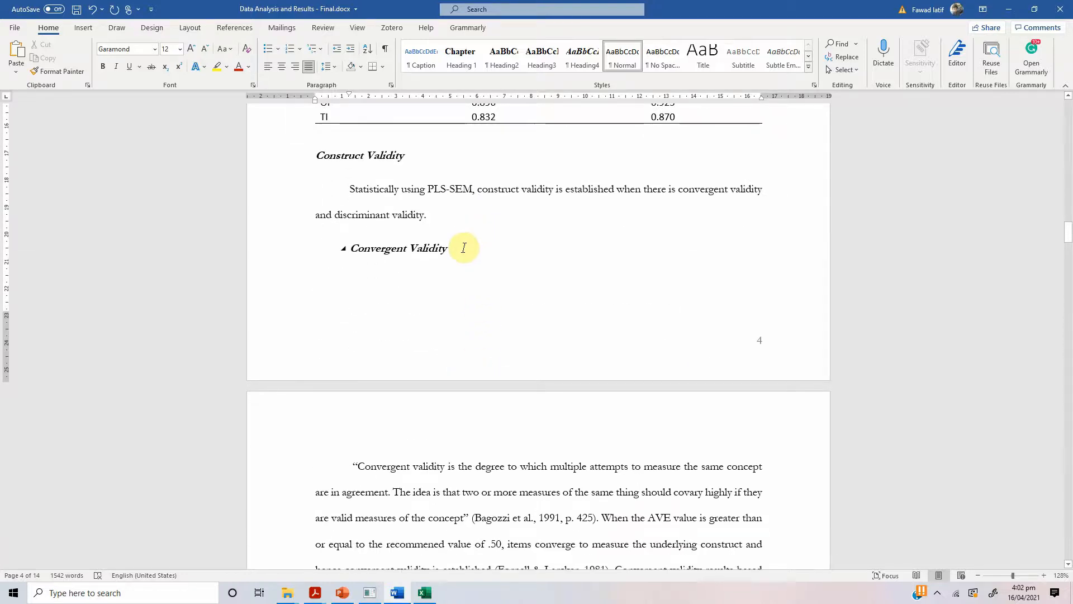
scroll(474, 234, down, 1)
click(468, 154)
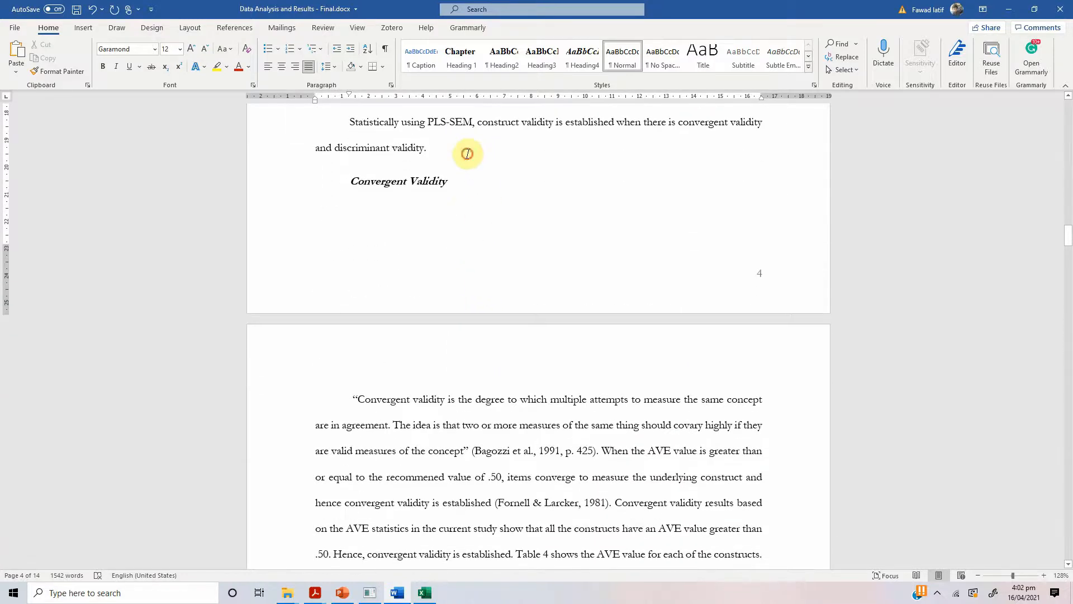
key(Return)
key(Return)
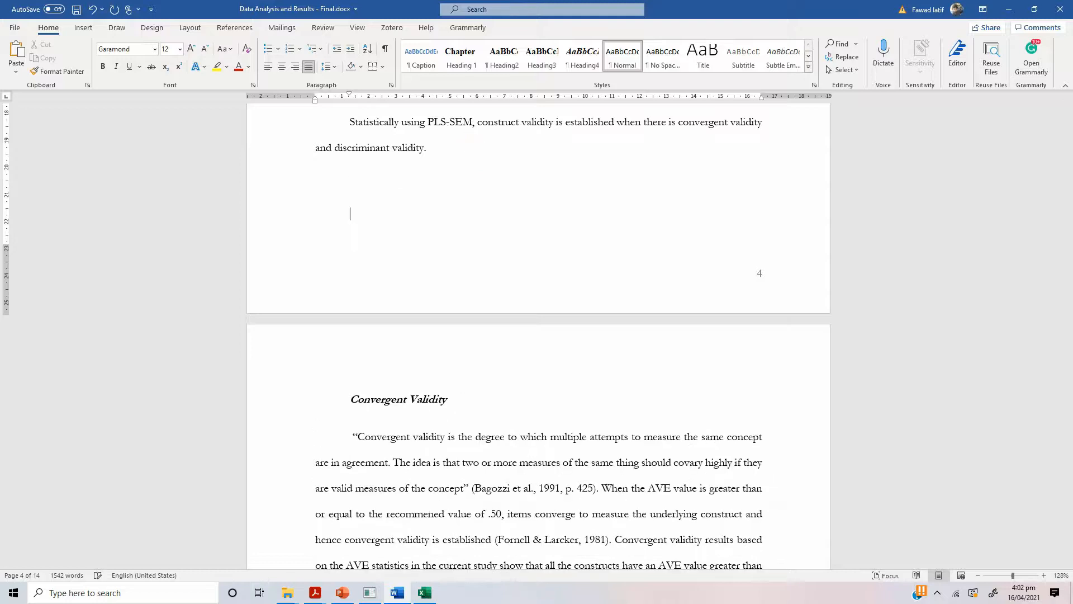
Step: Review the AVE criterion in the Convergent Validity paragraph and the Composite Reliability column of Table 3
scroll(582, 335, down, 5)
scroll(590, 331, up, 2)
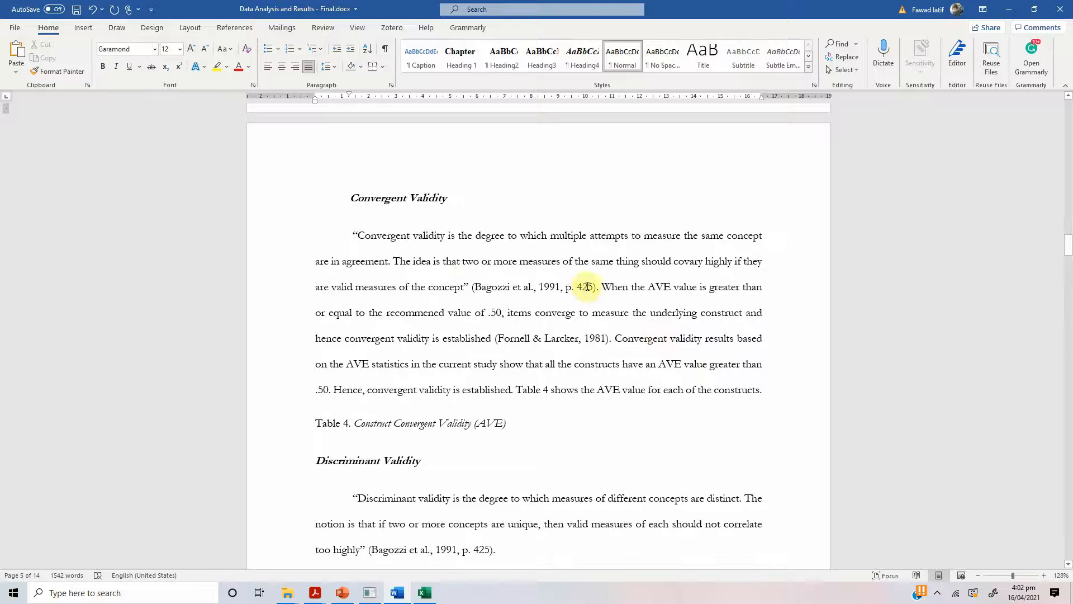
drag(603, 283, 510, 313)
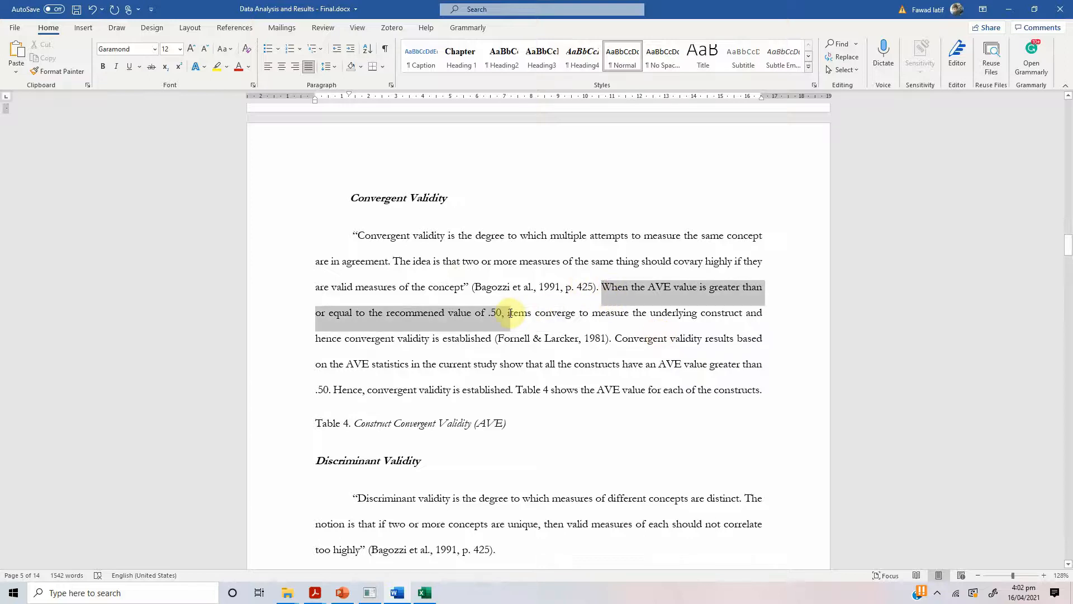
click(494, 339)
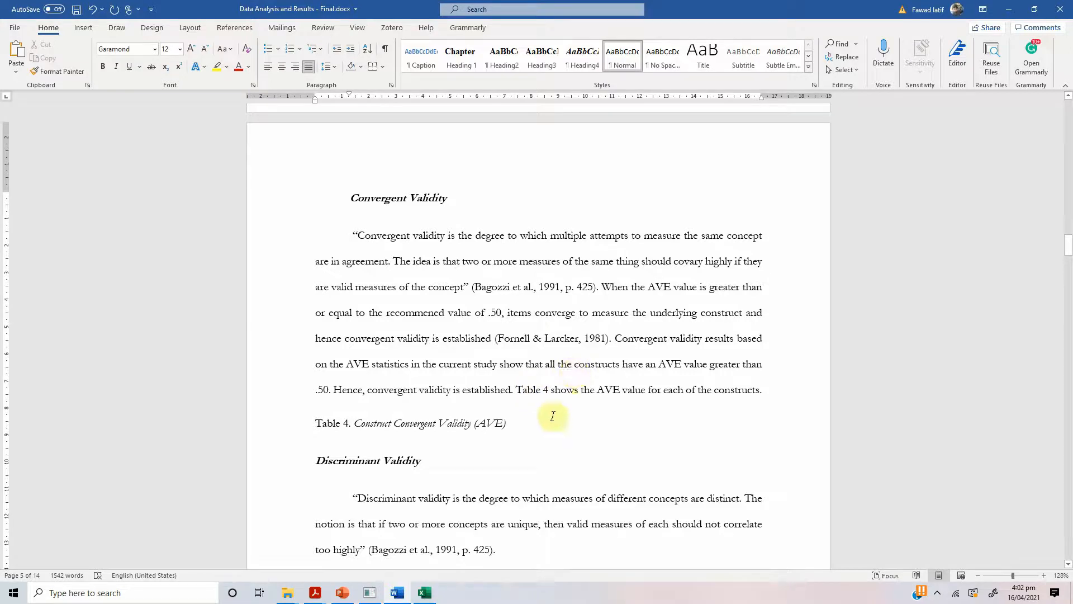
click(521, 425)
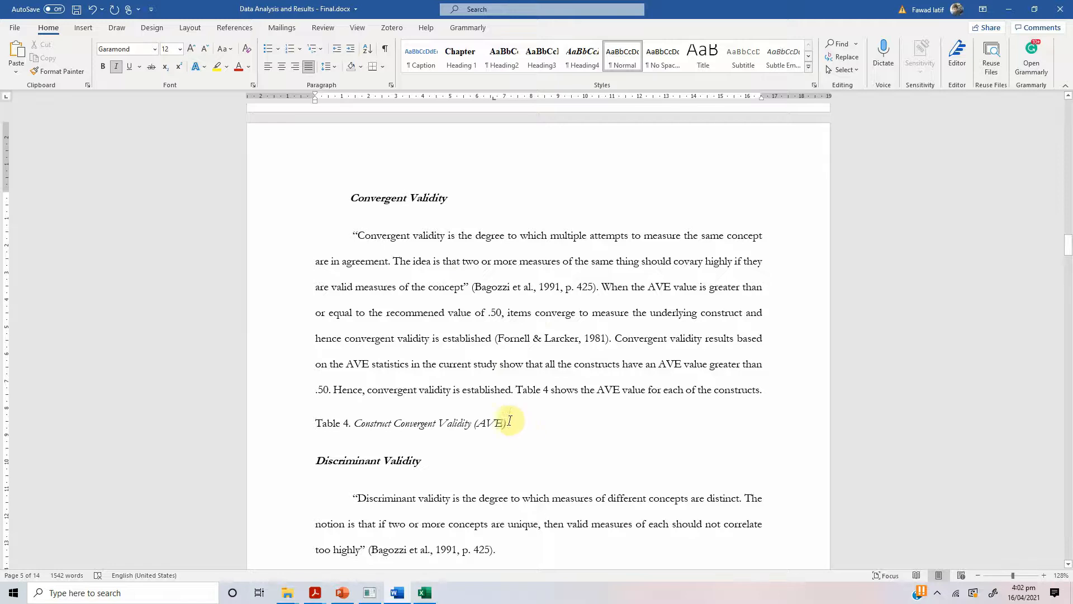
scroll(510, 420, up, 10)
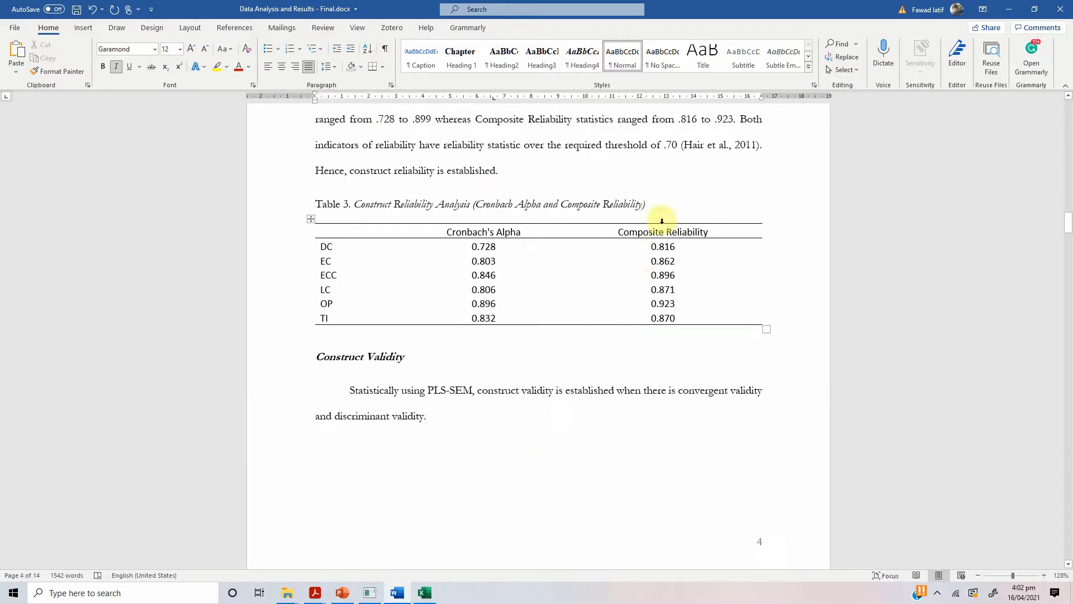
click(662, 222)
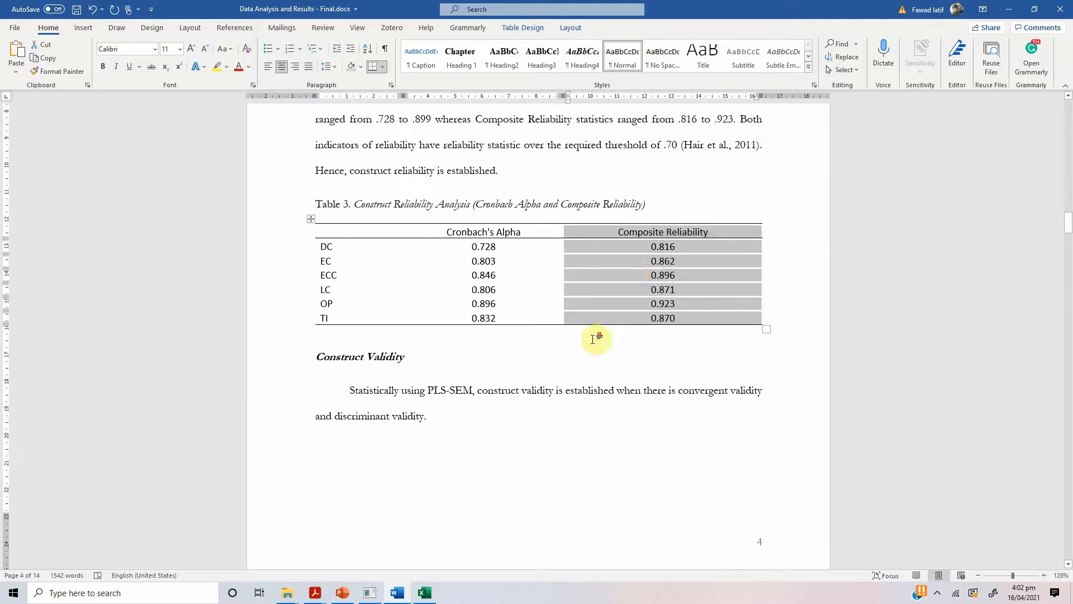
scroll(597, 335, down, 10)
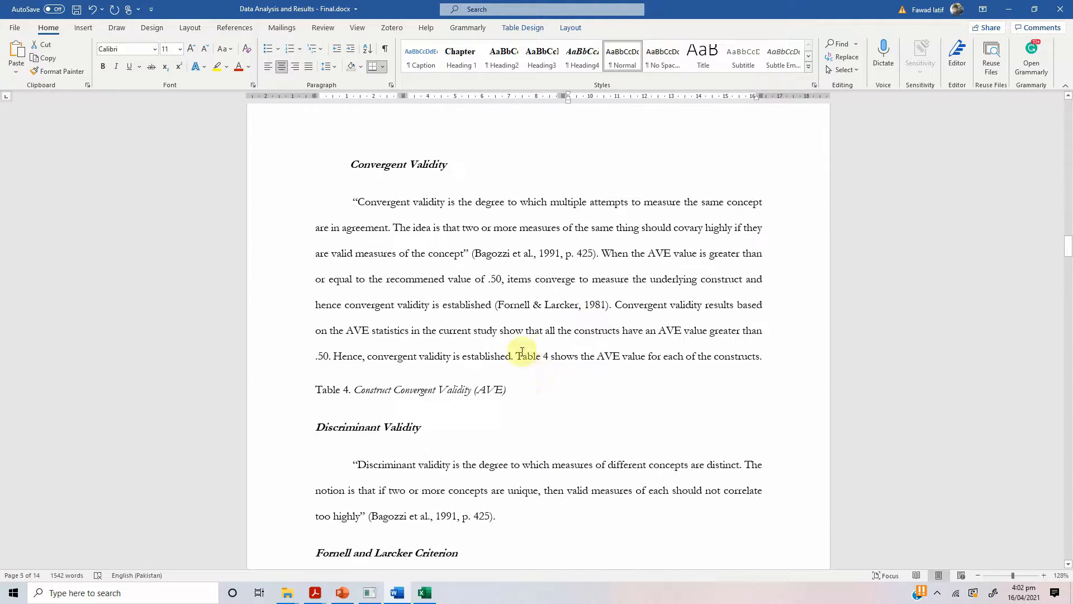
Step: Add an empty line below the Table 4 caption, and copy the SmartPLS Construct Reliability and Validity matrix into a new Excel sheet
click(528, 393)
key(Return)
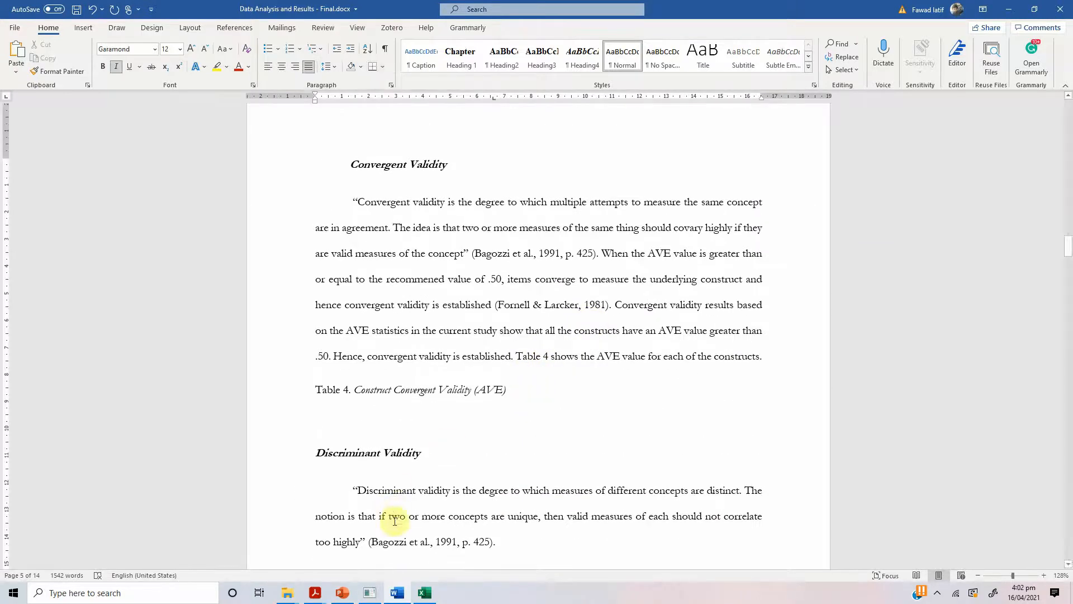
click(372, 593)
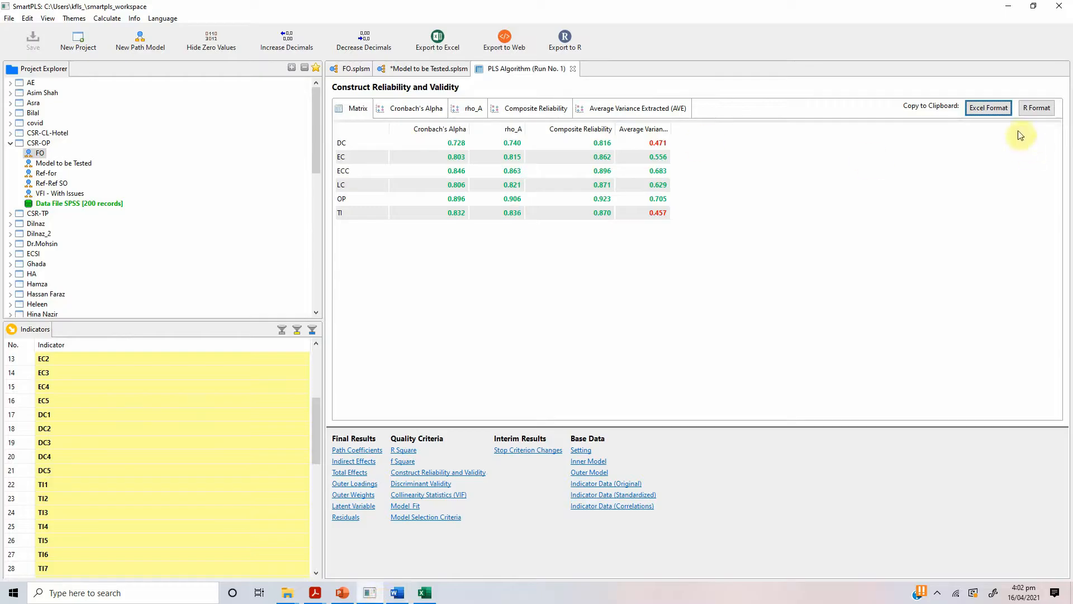
click(1008, 110)
click(425, 593)
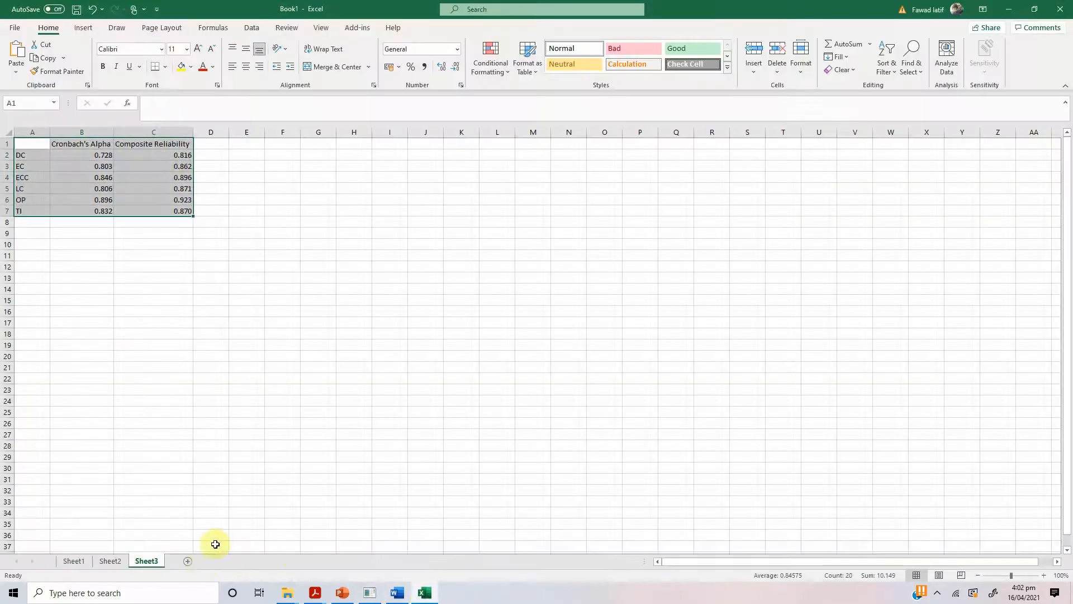
click(192, 559)
text(Cronbach's Alpha	rho_A	Composite Reliability	Average Variance Extracted (AVE) DC	0.728	0.74	0.816	0.471 EC	0.803	0.815	0.862	0.556 ECC	0.846	0.863	0.896	0.683 LC	0.806	0.821	0.871	0.629 OP	0.896	0.906	0.923	0.705 TI	0.832	0.836	0.87	0.457)
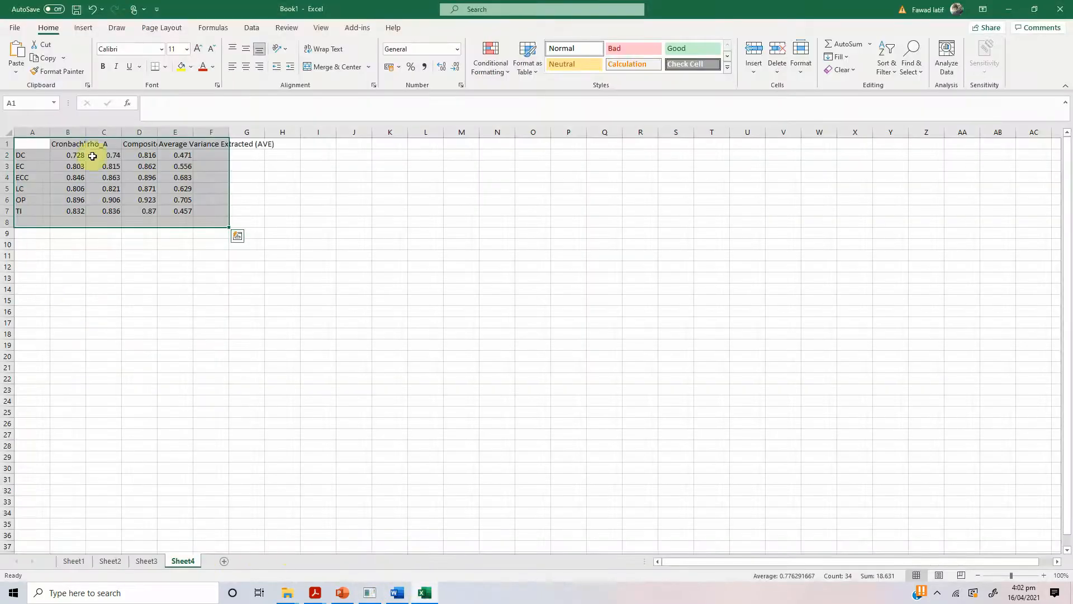
Step: Delete the Cronbach's Alpha, rho_A and Composite Reliability columns and fit the Average Variance Extracted (AVE) column to its contents
drag(73, 131, 141, 132)
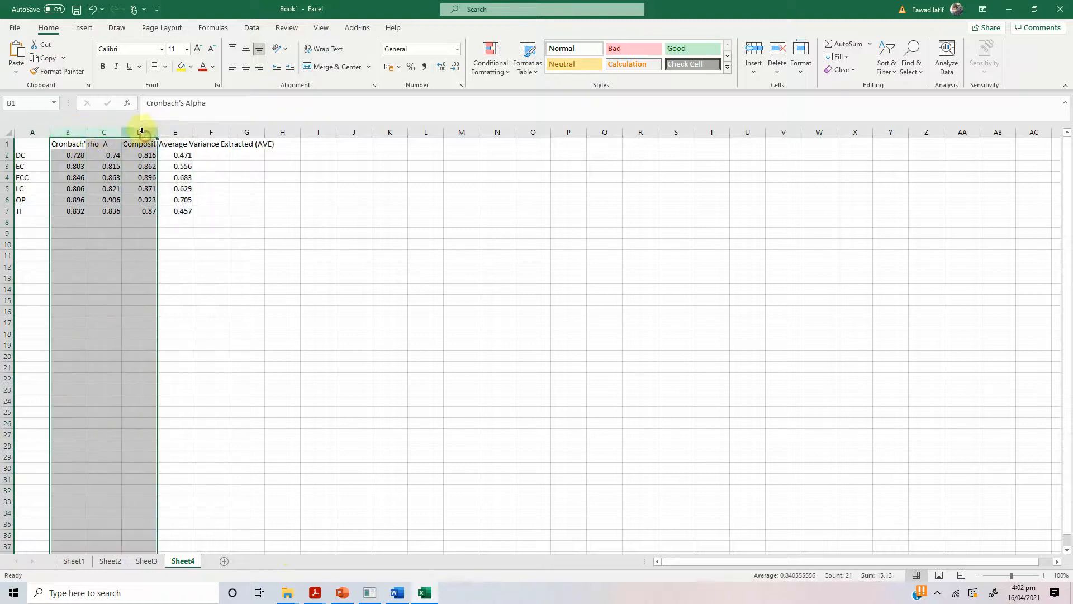
right_click(140, 131)
click(174, 241)
click(95, 213)
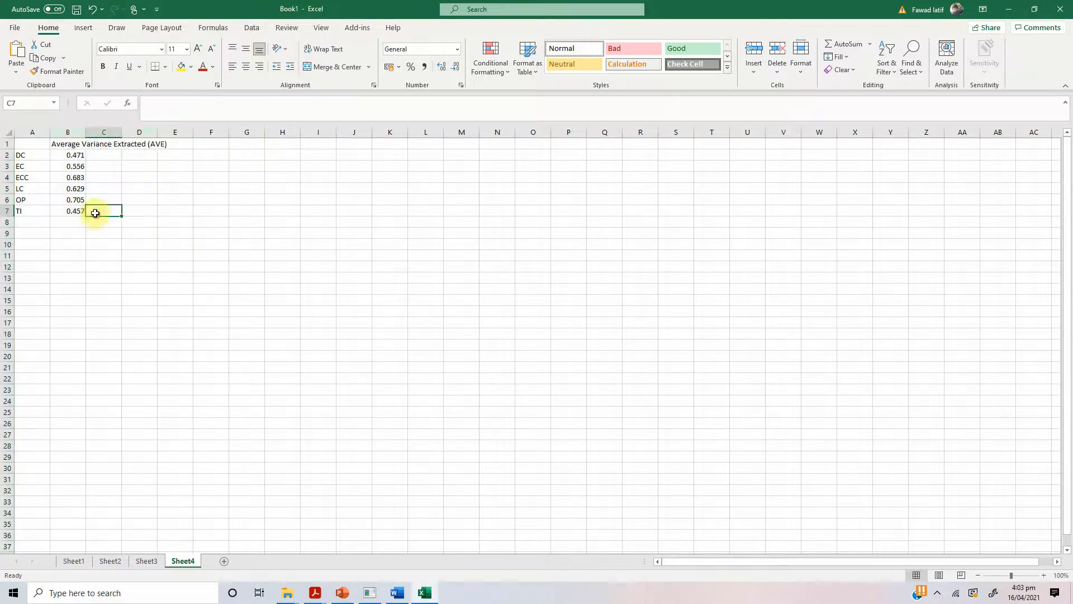
double_click(83, 130)
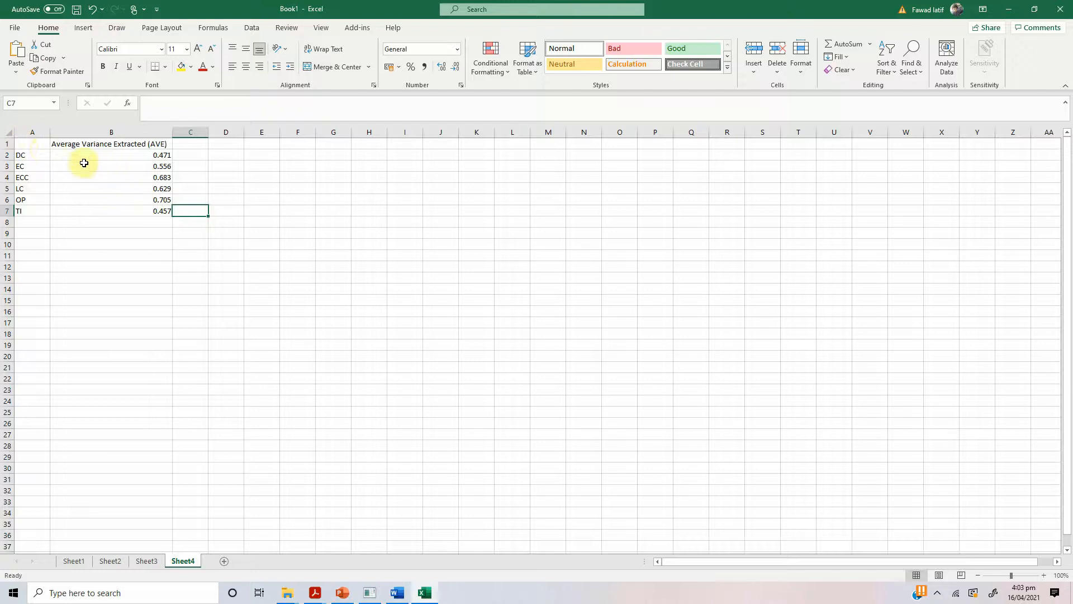
Step: Copy the AVE table in A1:B7 to the empty line below the Table 4 caption in Word and fit it to the window width
drag(42, 145, 127, 211)
key(ctrl+c)
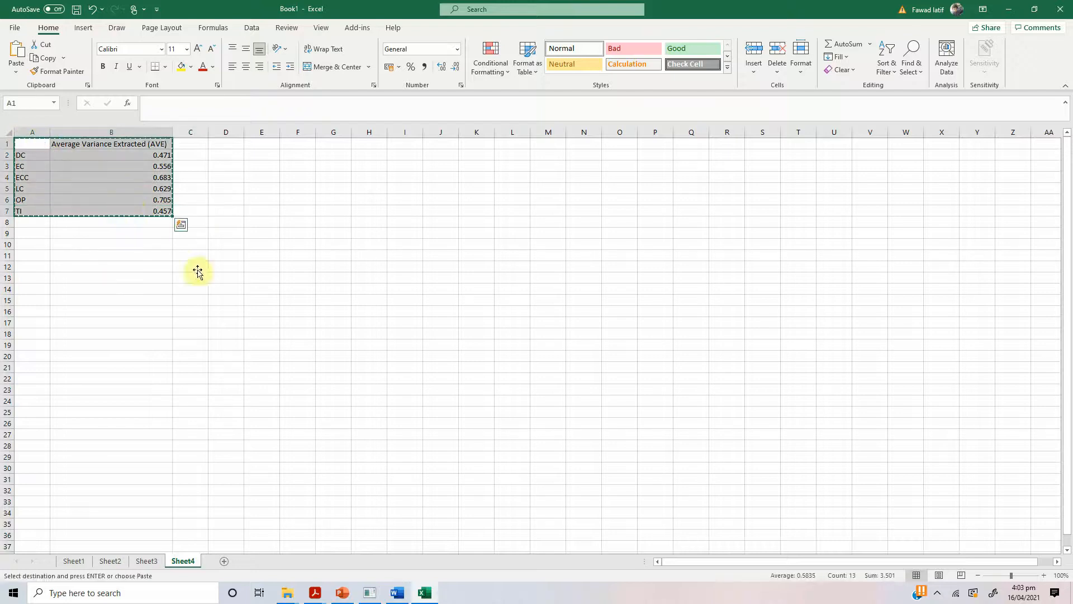
click(396, 592)
key(ctrl+v)
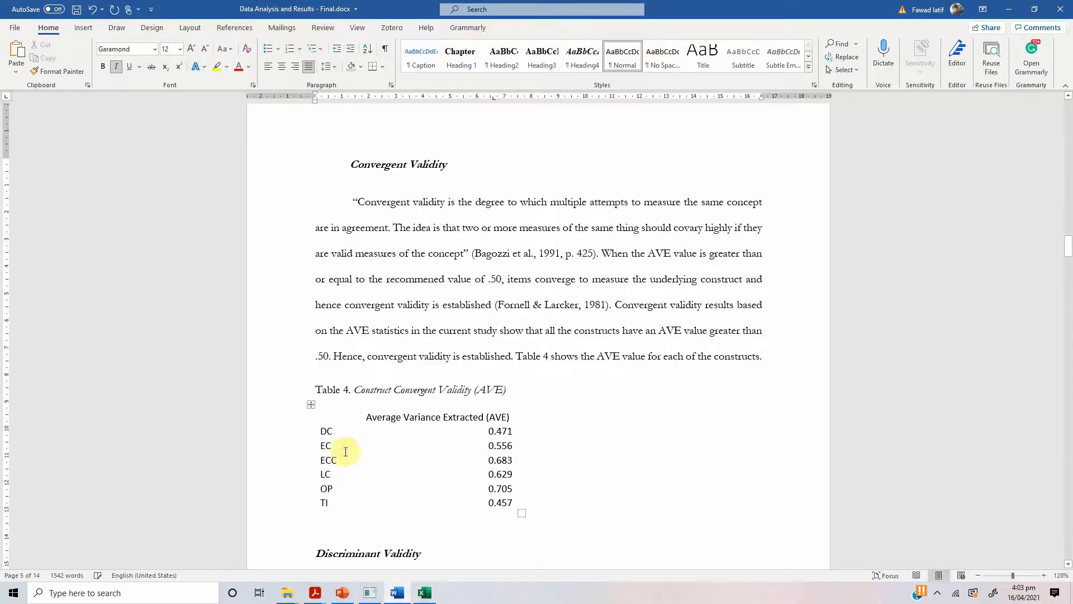
right_click(311, 404)
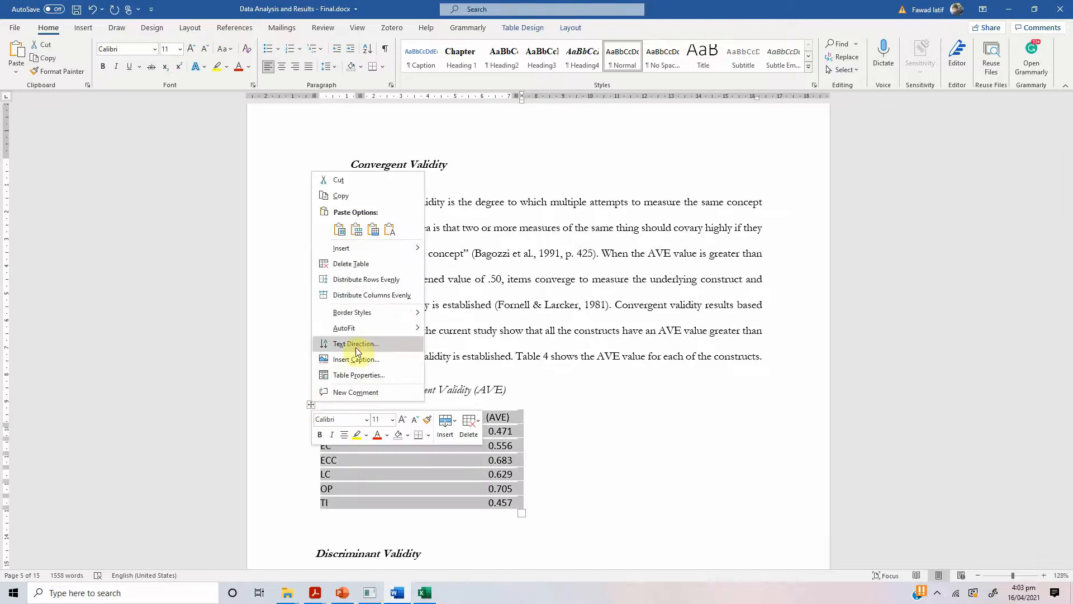
mouse_move(397, 328)
click(448, 345)
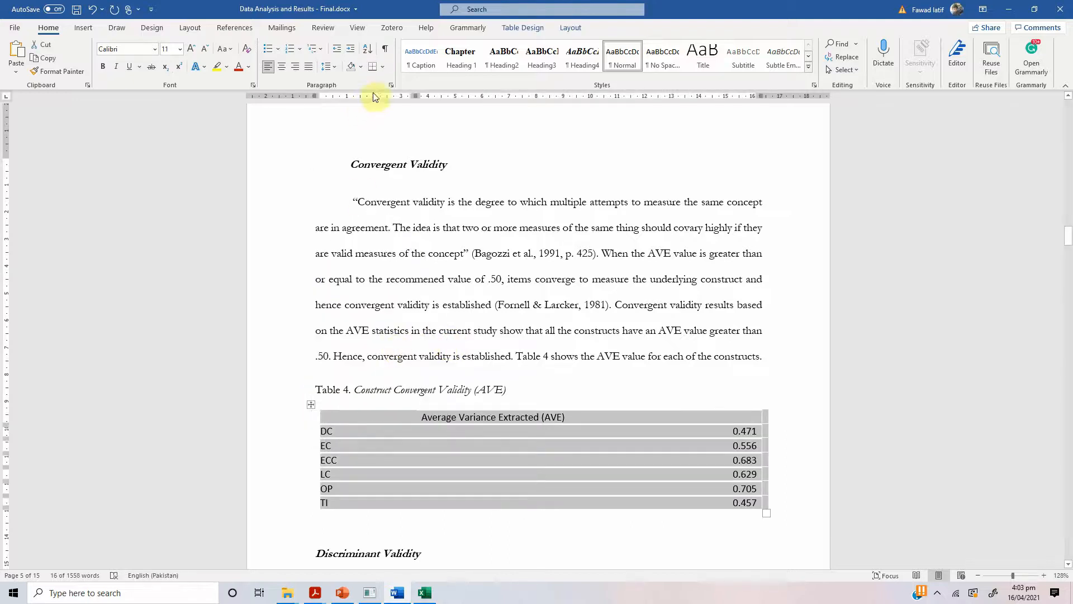
Step: Add bottom and top borders to the whole AVE table and a bottom border under its header row
click(377, 66)
click(383, 67)
click(387, 97)
click(428, 419)
drag(408, 416, 618, 417)
click(382, 66)
click(392, 81)
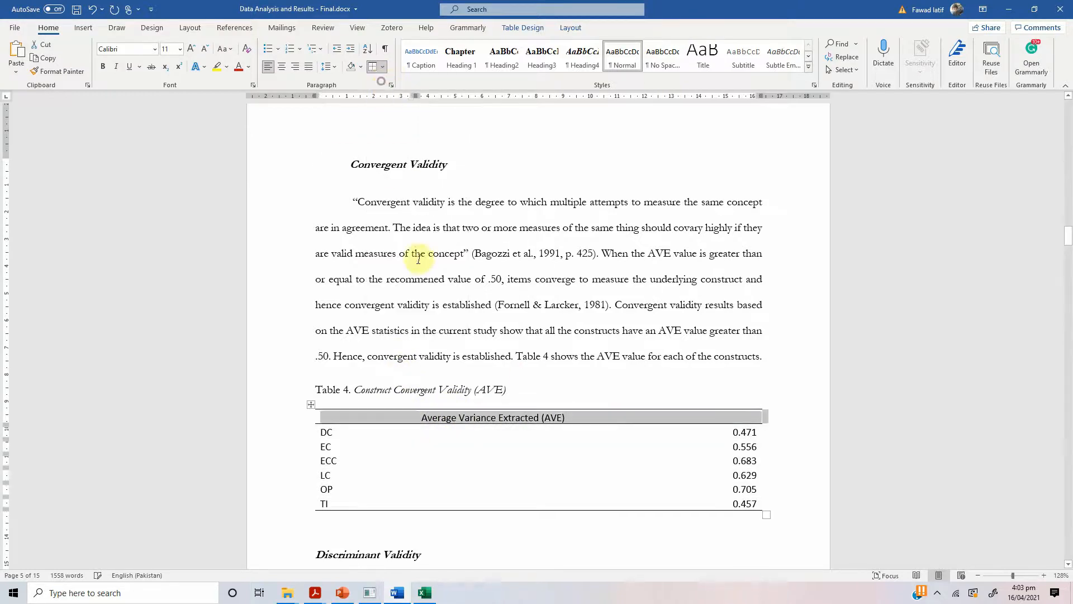
Step: Center the Average Variance Extracted (AVE) column of Table 4
click(508, 411)
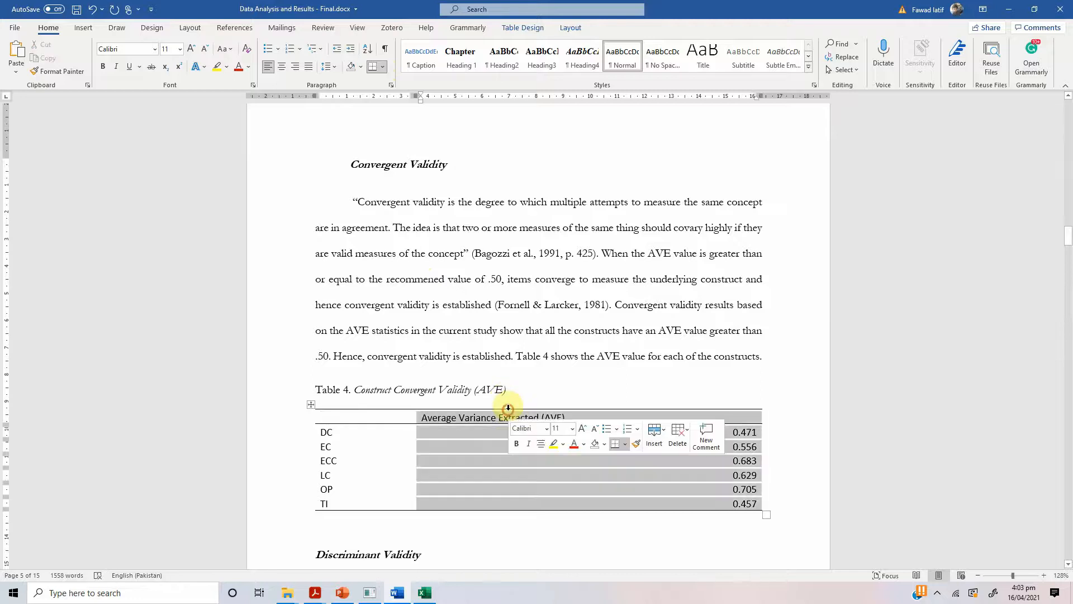
click(284, 67)
click(512, 305)
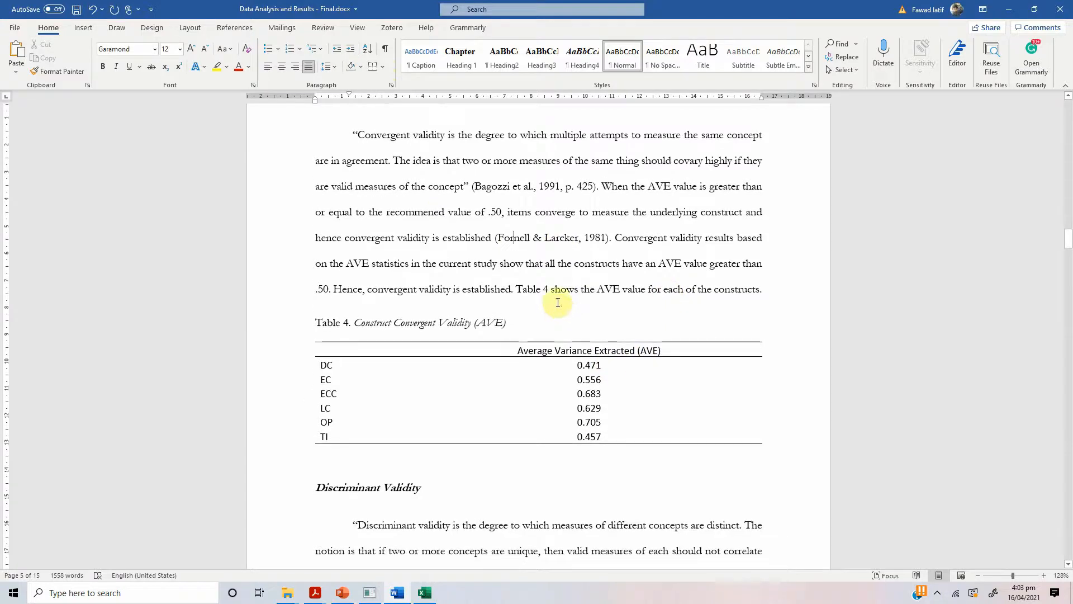
Step: Insert "except fro DC and TI have slightly lower AVE" after "all the constructs" in the Convergent Validity paragraph
click(541, 263)
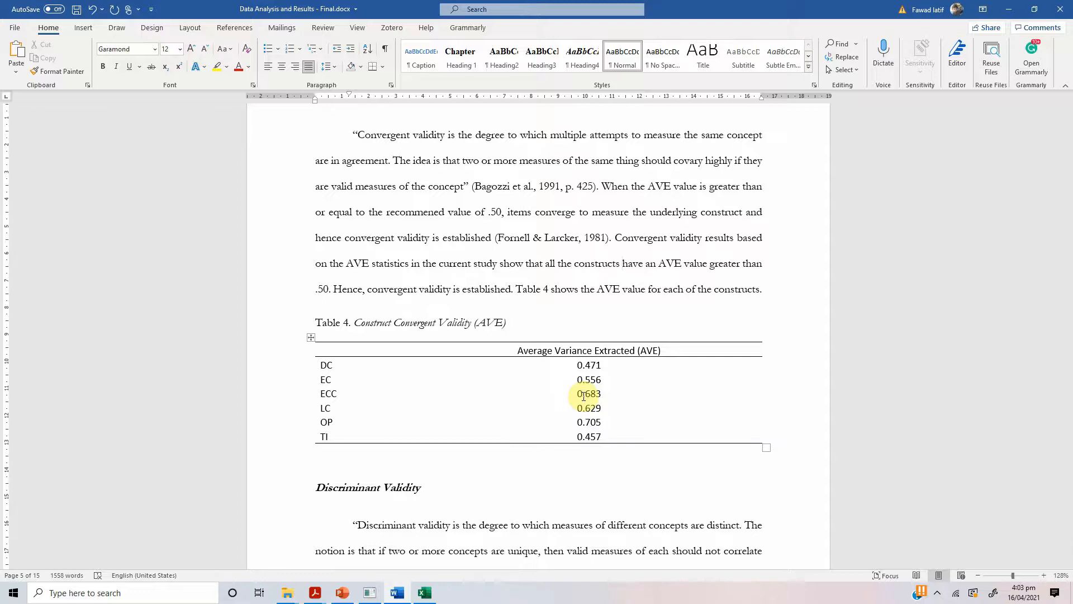
text(except fro )
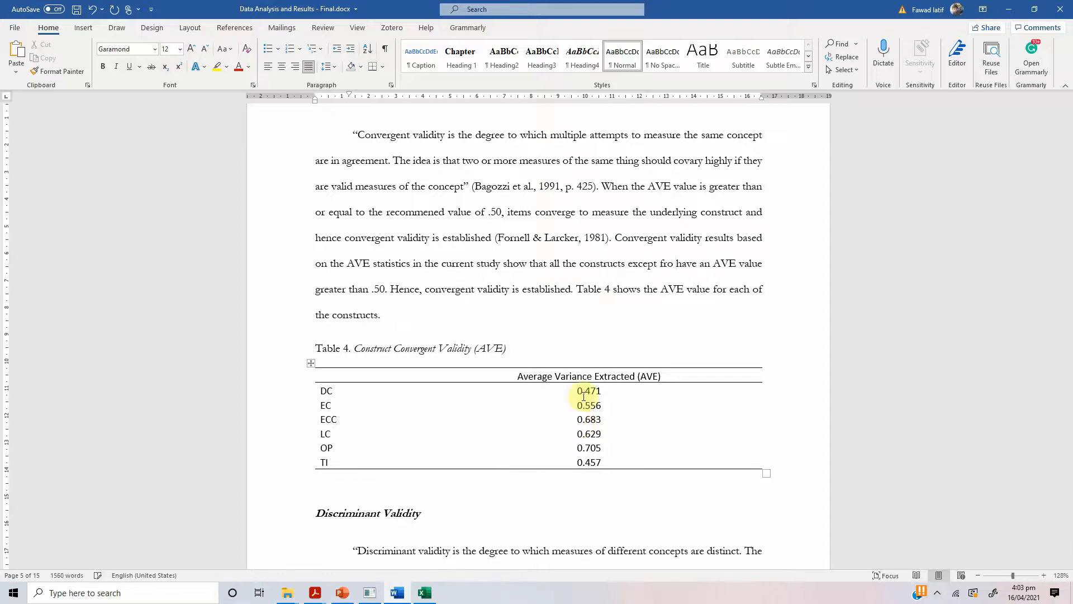
text(DC abd)
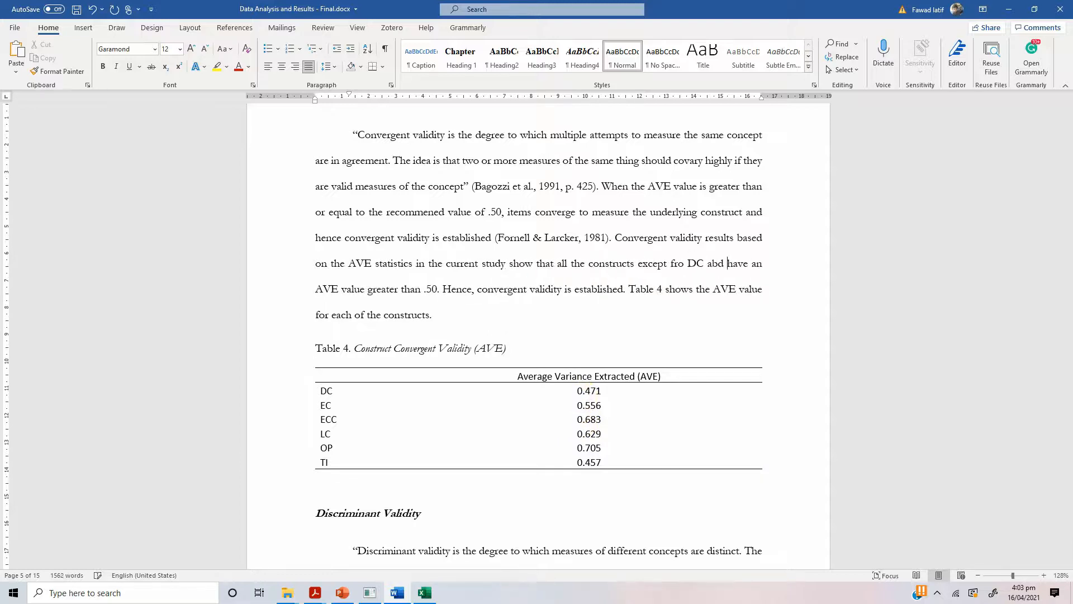
key(BackSpace)
key(BackSpace)
key(BackSpace)
key(BackSpace)
text(and TI have )
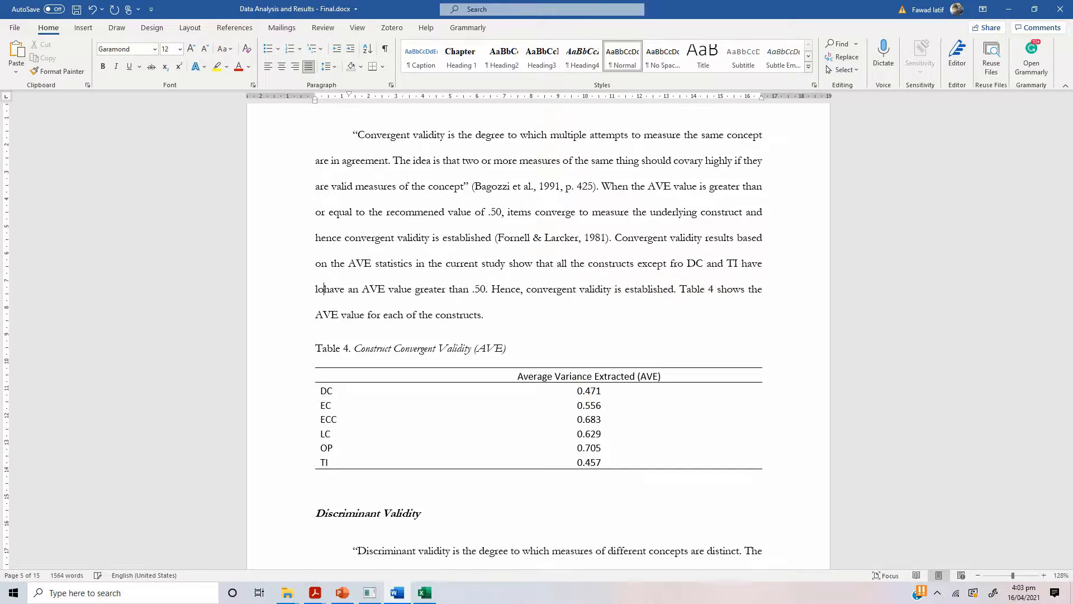
text(slig)
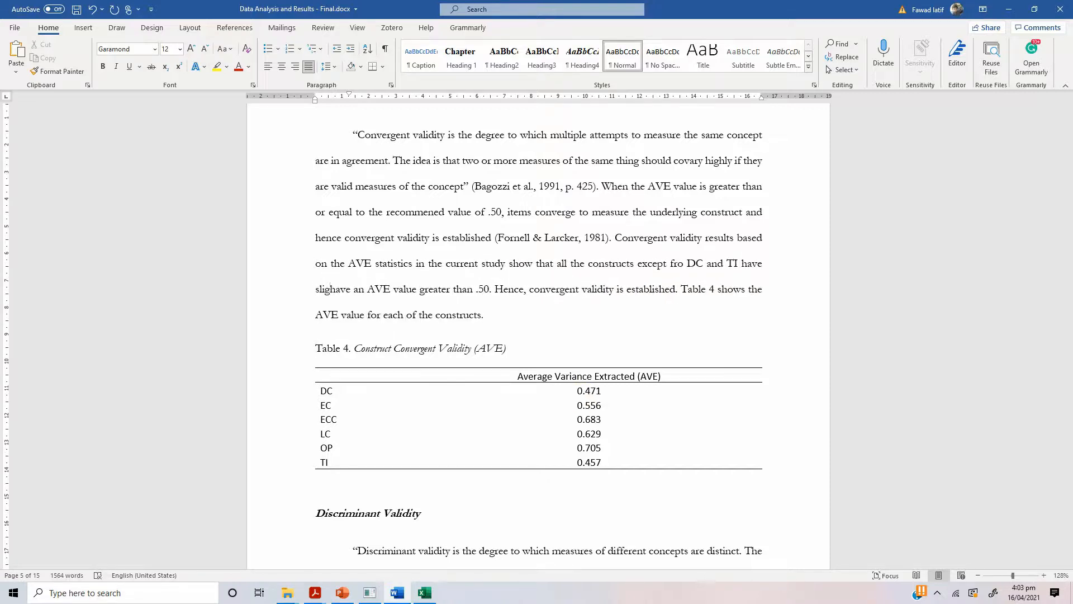
text(htly )
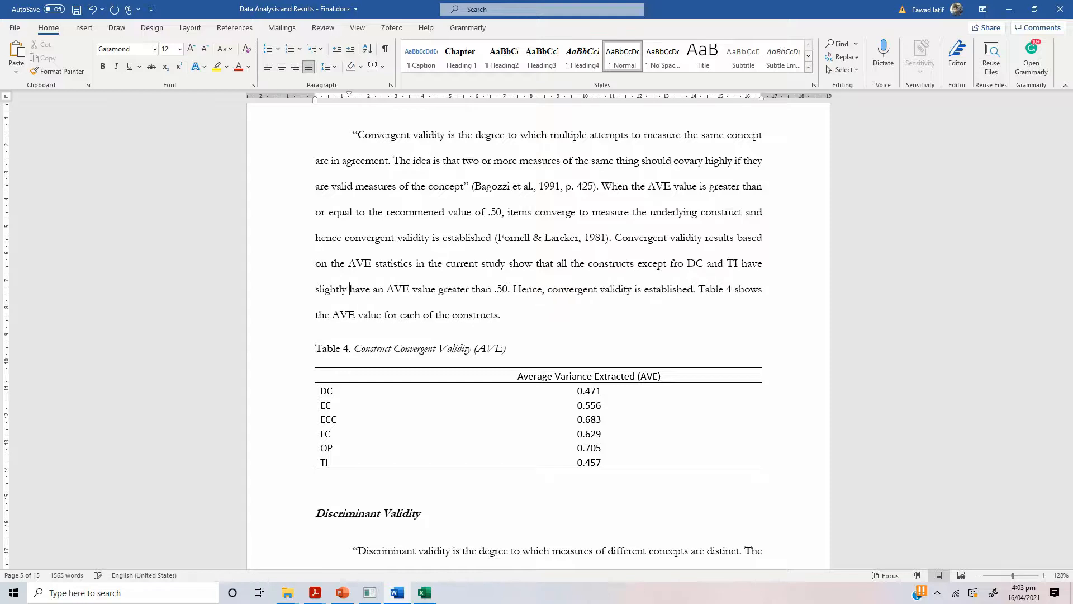
text(lower AVE)
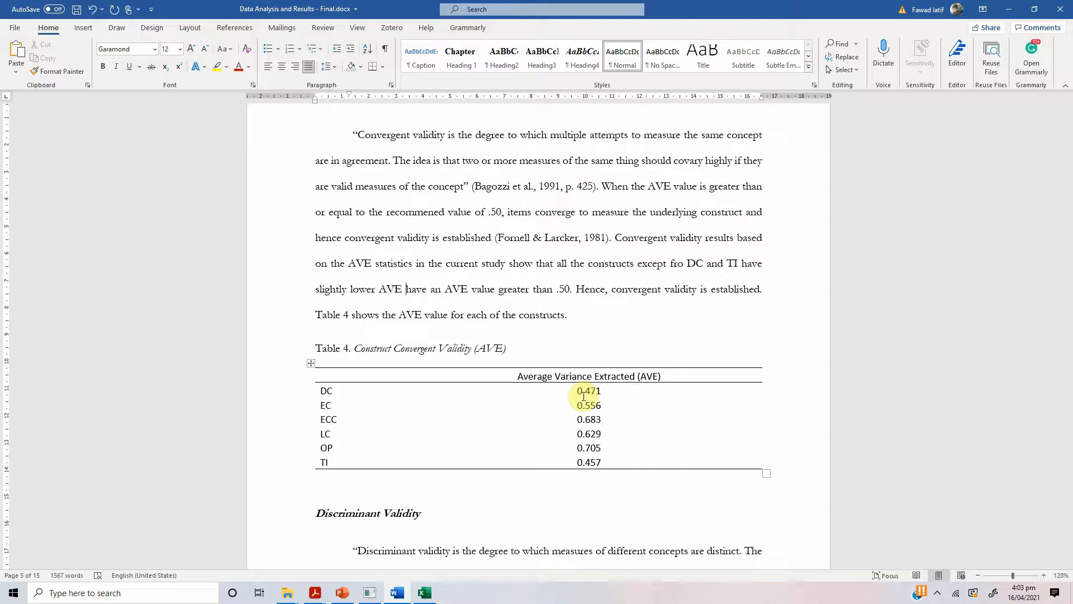
Step: After "slightly lower AVE", add ". However, the CR values for all the constrcuts was greater than .70. Hence, convergent validity is not an issues."
key(BackSpace)
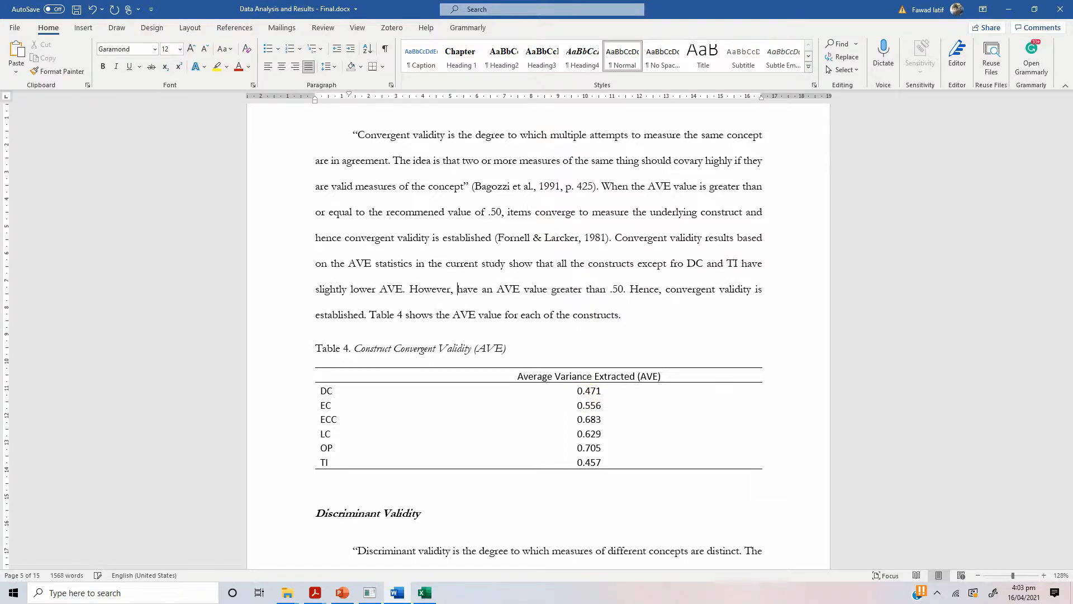
text(CR values)
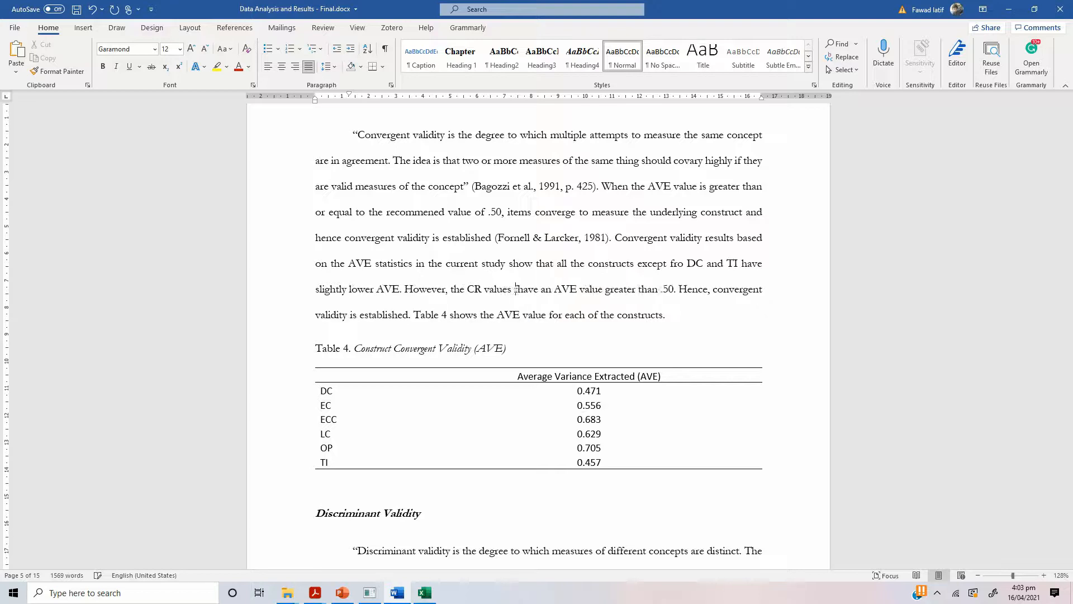
text( for all the constrcuts was )
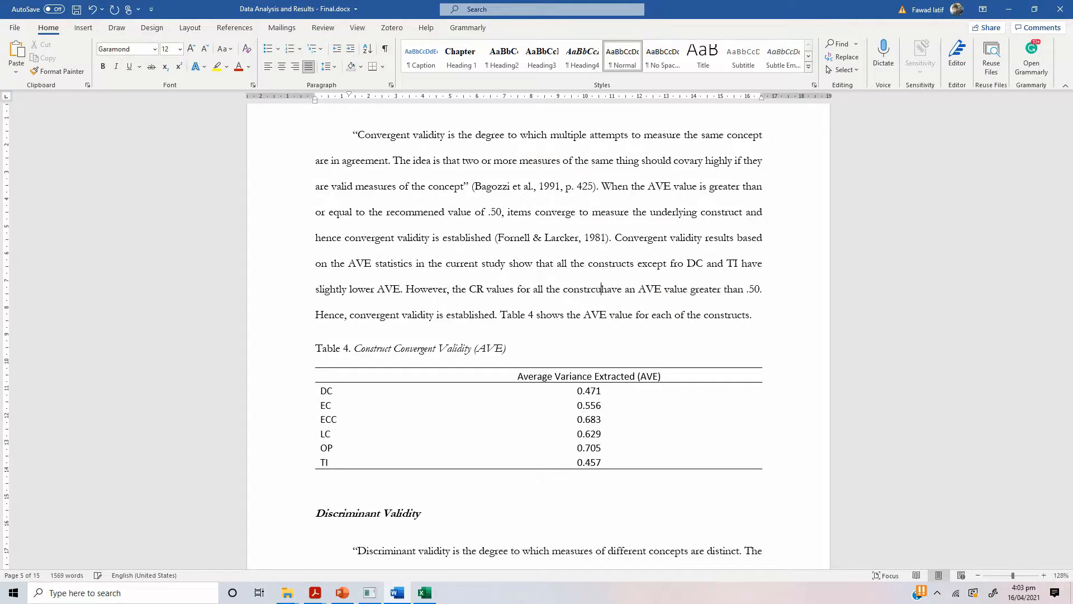
text(greater than .)
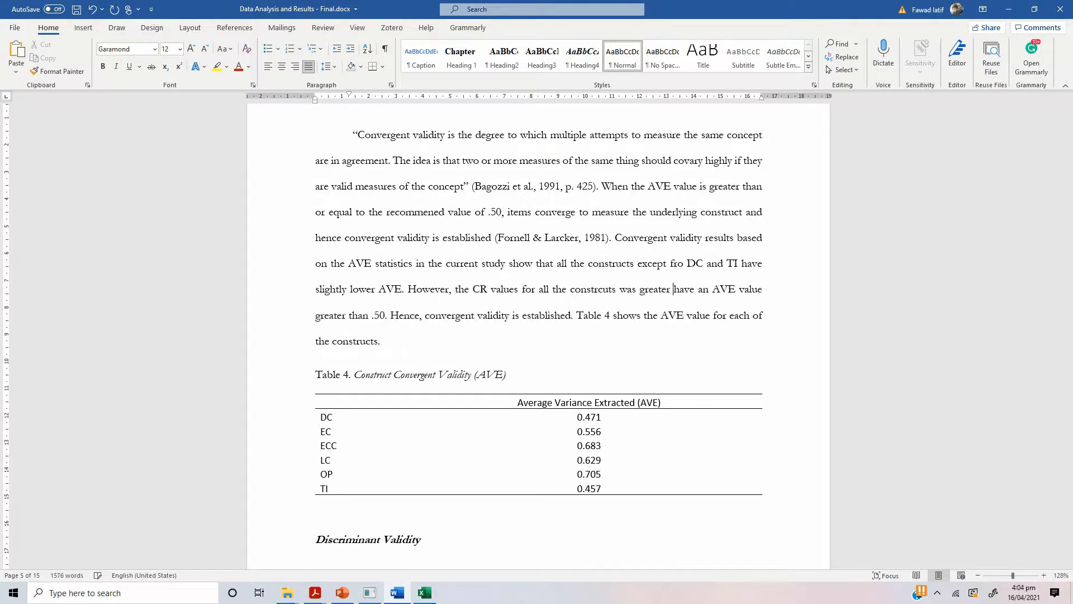
text(70. Henc)
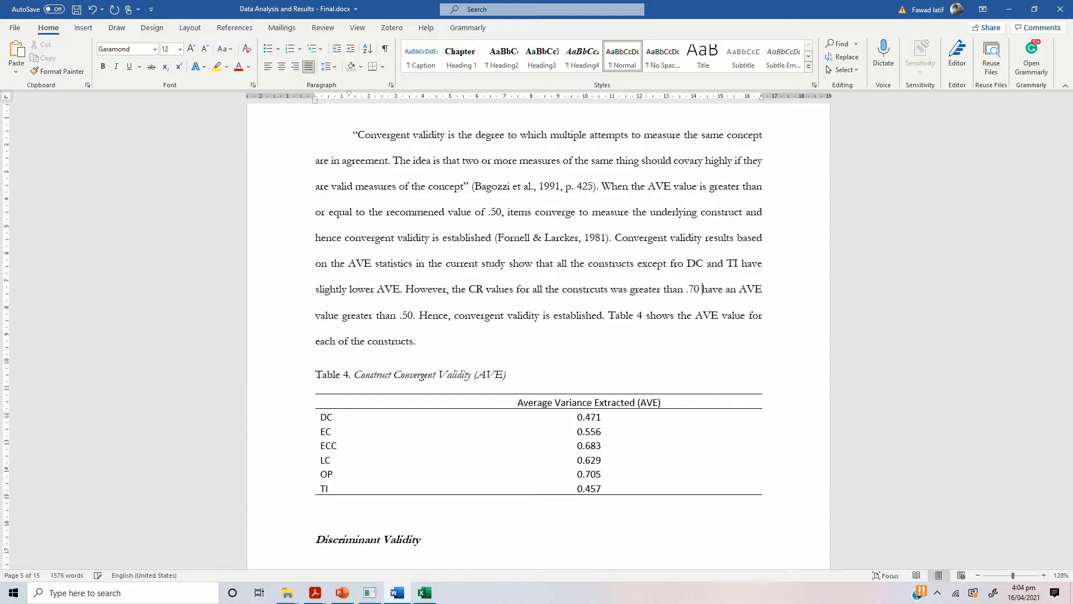
text(e, )
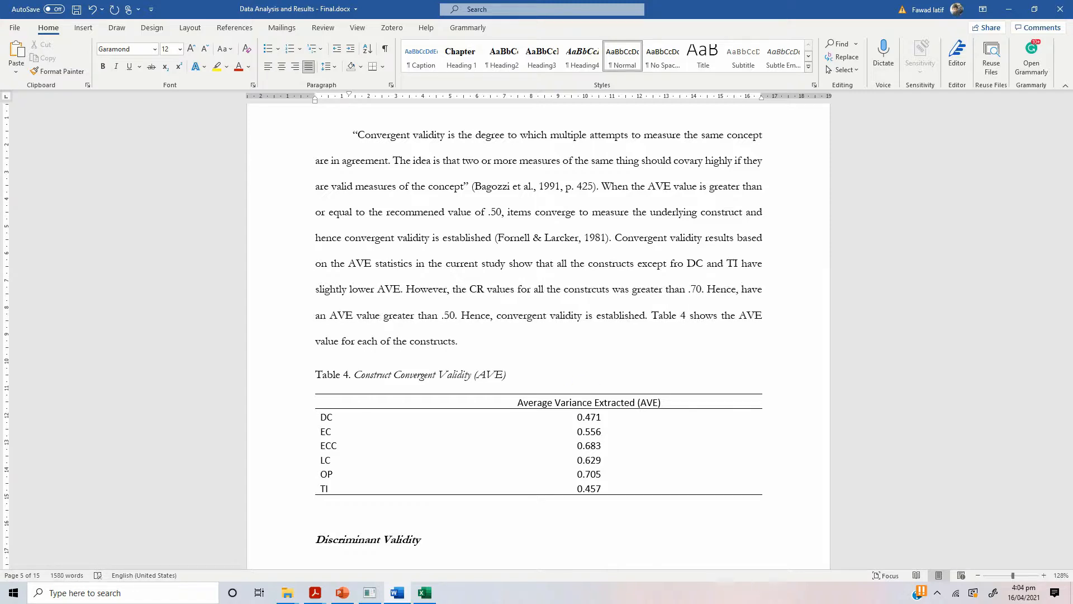
text(convergent validity is not an issues.)
Step: Delete the leftover text "have an AVE value greater than .50. Hence, convergent validity is established." before "Table 4 shows"
key(shift+Right)
key(shift+Right)
key(shift+Right)
key(shift+Right)
key(shift+Right)
key(shift+Right)
key(shift+Right)
key(shift+Right)
key(shift+Right)
key(shift+Right)
key(shift+Right)
key(shift+Right)
key(shift+Right)
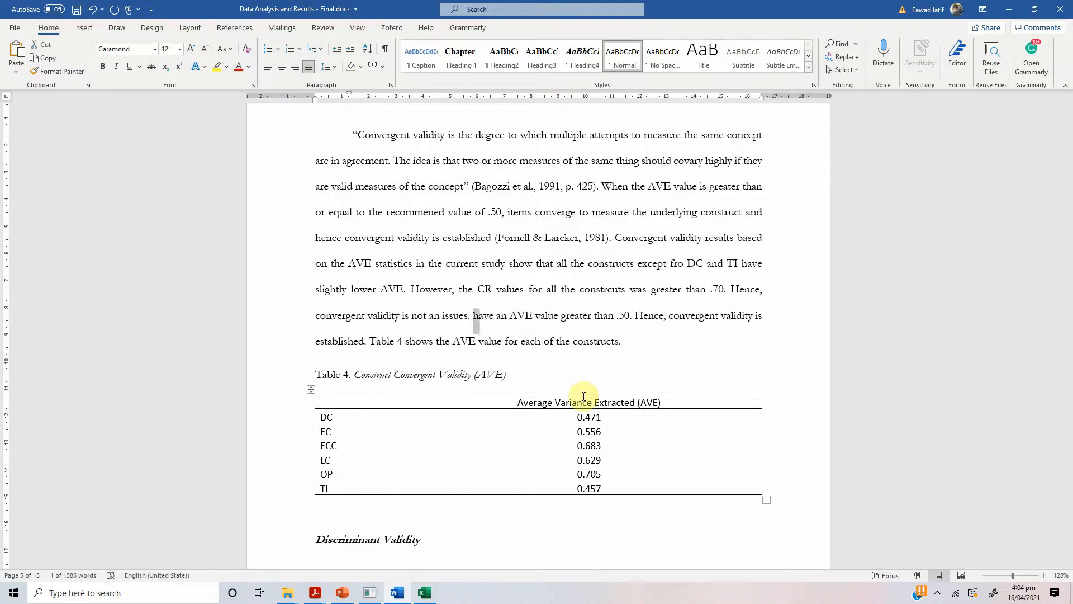
key(shift+Down)
key(shift+Left)
key(shift+Left)
key(shift+Left)
key(shift+Left)
key(shift+Left)
key(shift+Left)
key(shift+Left)
key(shift+Left)
key(shift+Left)
key(shift+Left)
key(shift+Left)
key(shift+Left)
key(shift+Left)
key(shift+Left)
key(shift+Left)
key(shift+Left)
key(shift+Left)
key(shift+Left)
key(shift+Left)
key(shift+Left)
key(shift+Left)
key(shift+Left)
key(shift+Left)
key(shift+Left)
key(shift+Left)
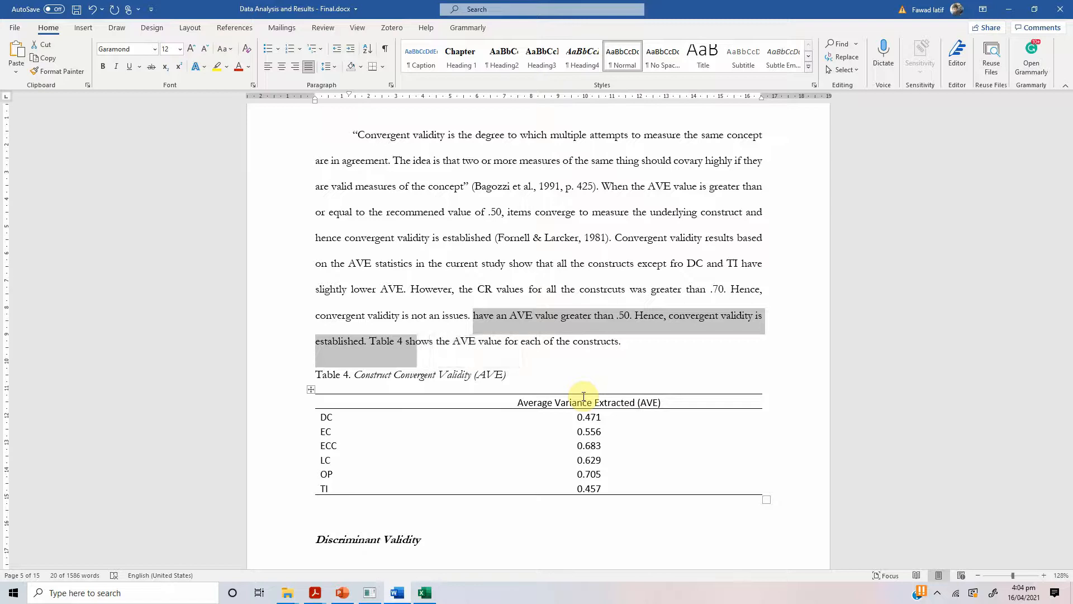
key(Delete)
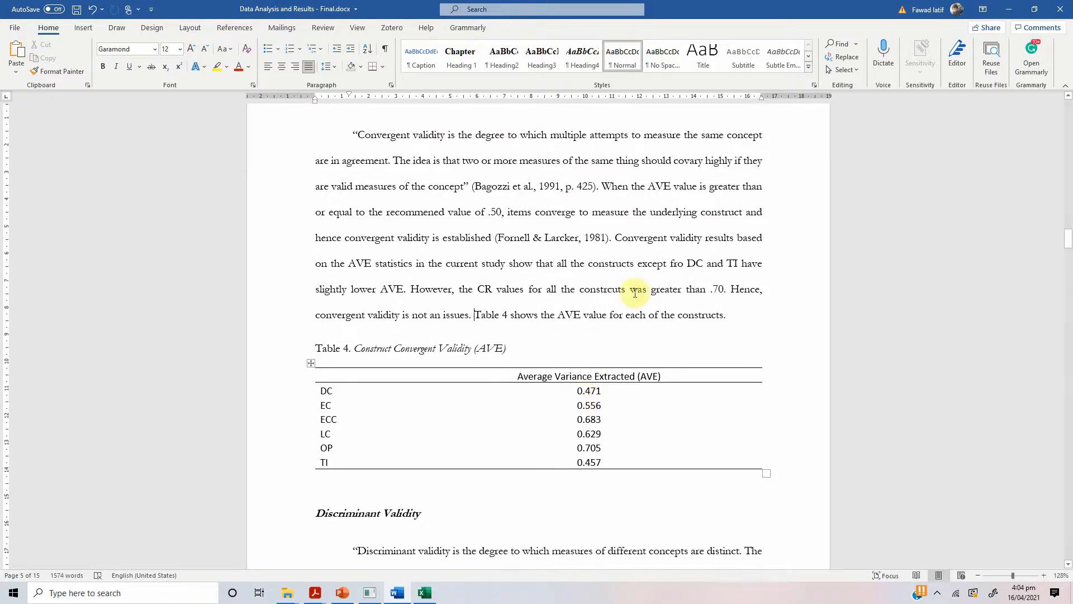
Step: Review the Discriminant Validity and Fornell and Larcker Criterion paragraphs below Table 4
scroll(615, 296, down, 8)
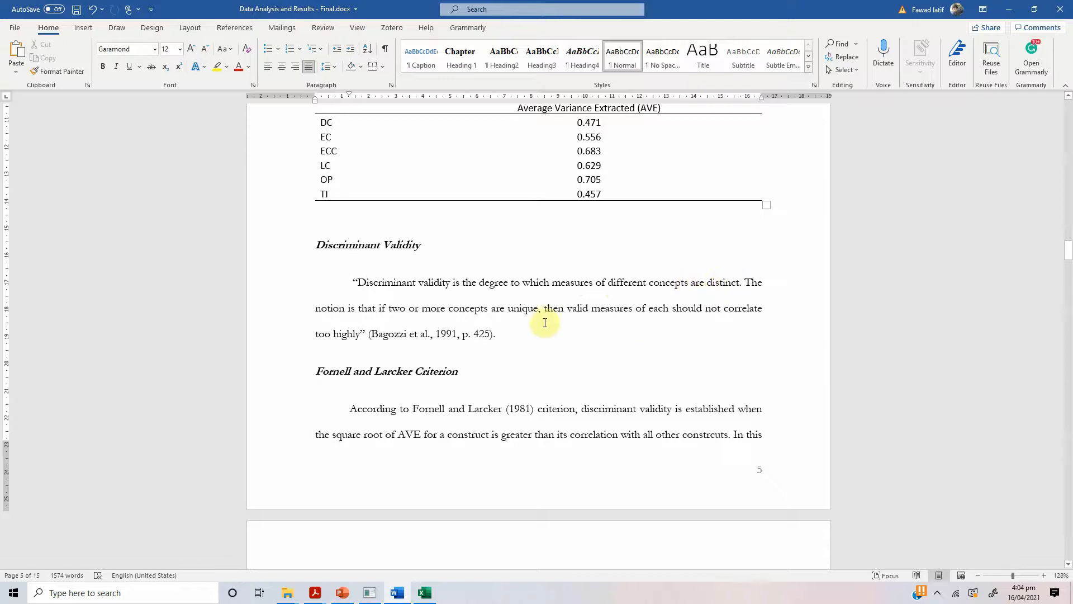
scroll(531, 297, down, 3)
scroll(531, 297, up, 2)
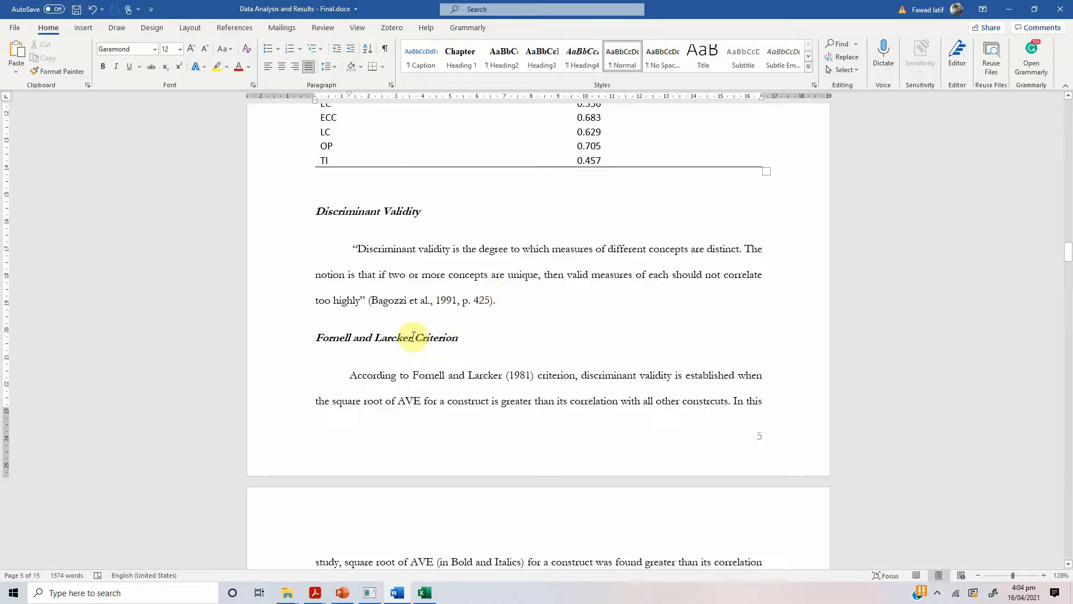
scroll(414, 339, down, 2)
scroll(414, 341, down, 2)
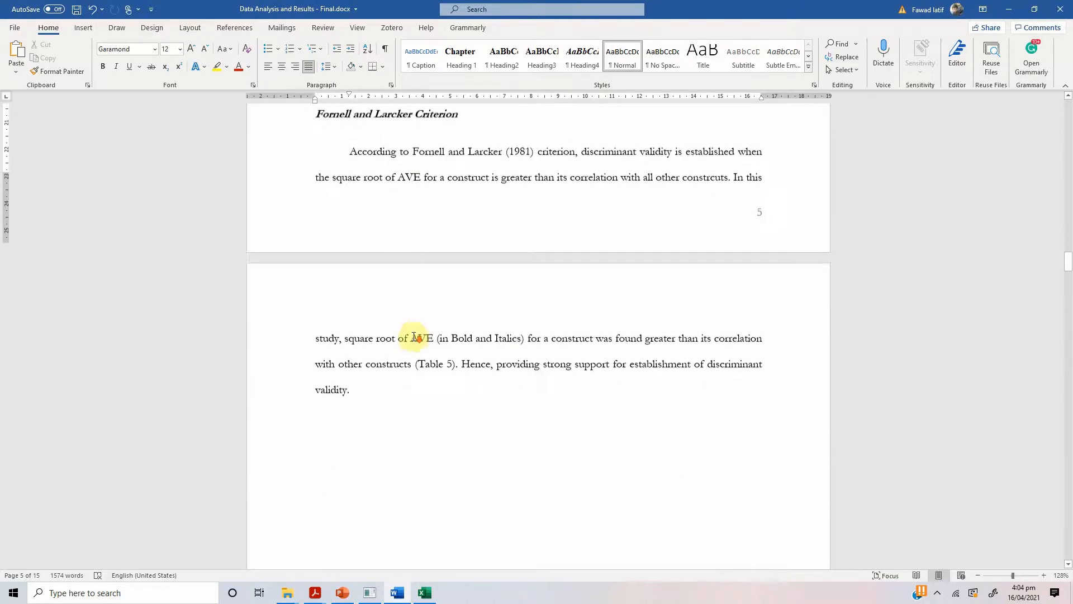
scroll(461, 281, down, 1)
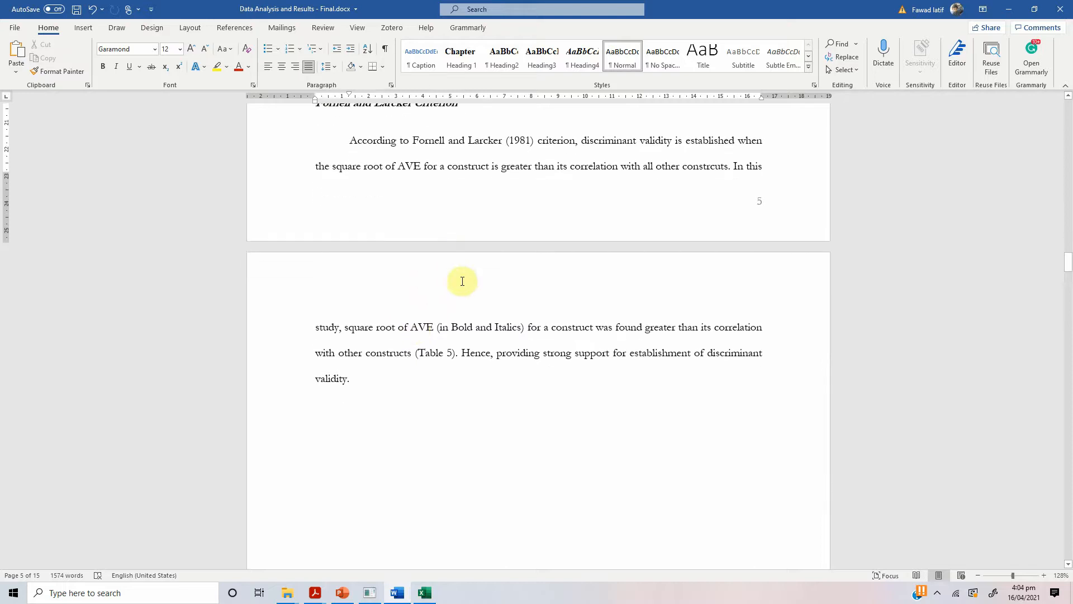
scroll(463, 282, down, 16)
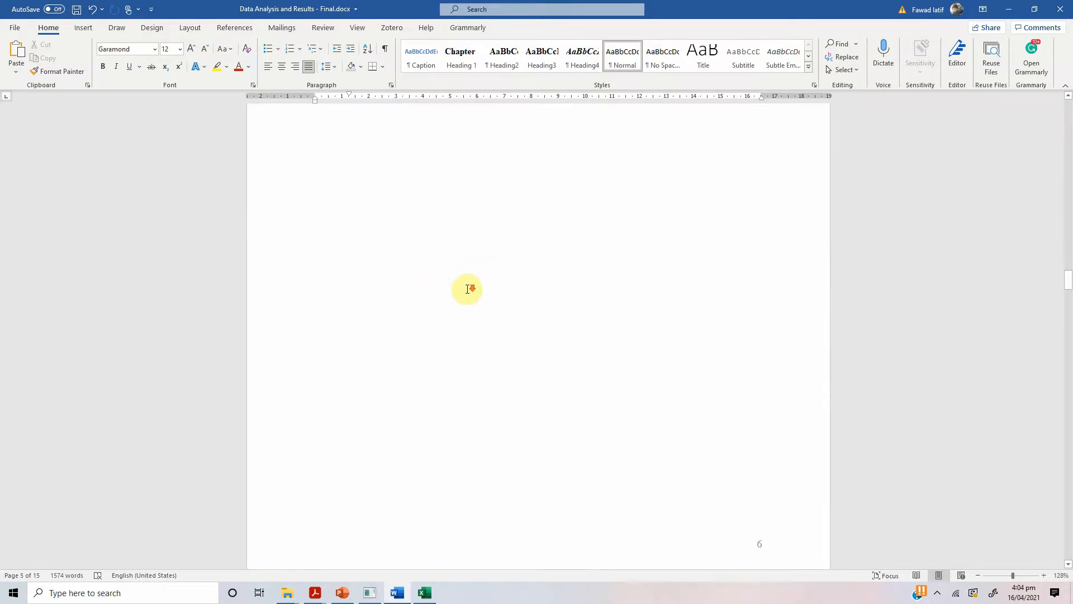
Step: Copy the Fornell-Larcker Criterion matrix from the SmartPLS discriminant validity results in Excel format and paste it into a new sheet in Excel
click(394, 595)
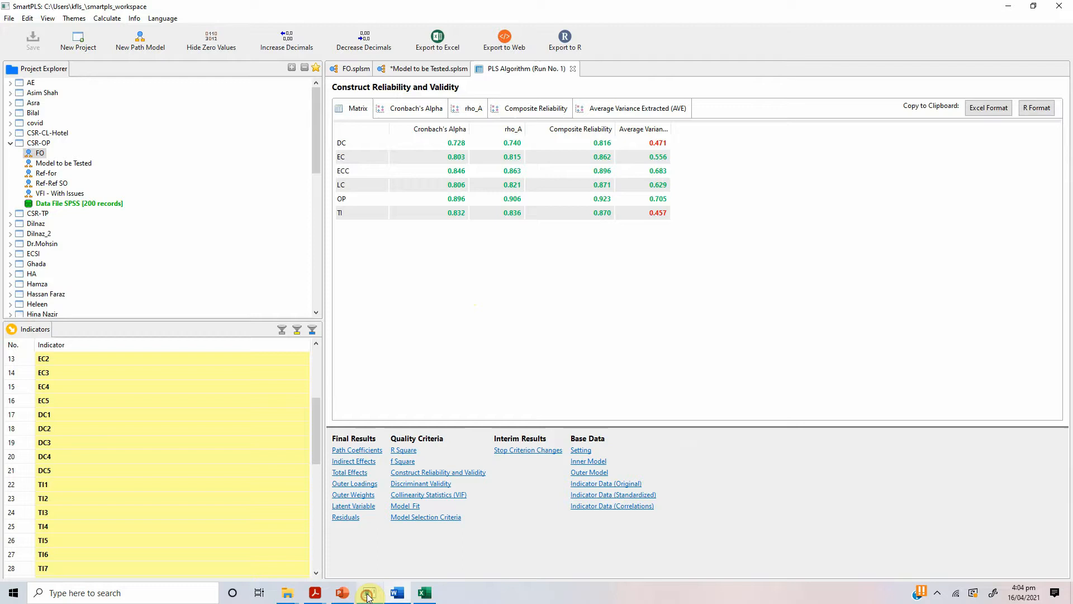
click(421, 485)
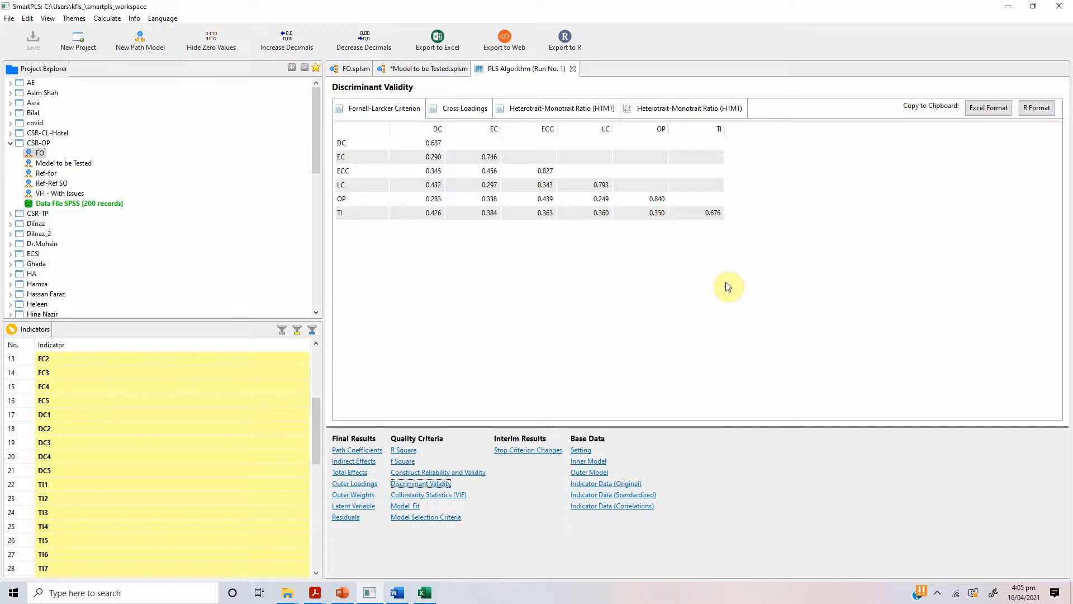
click(980, 116)
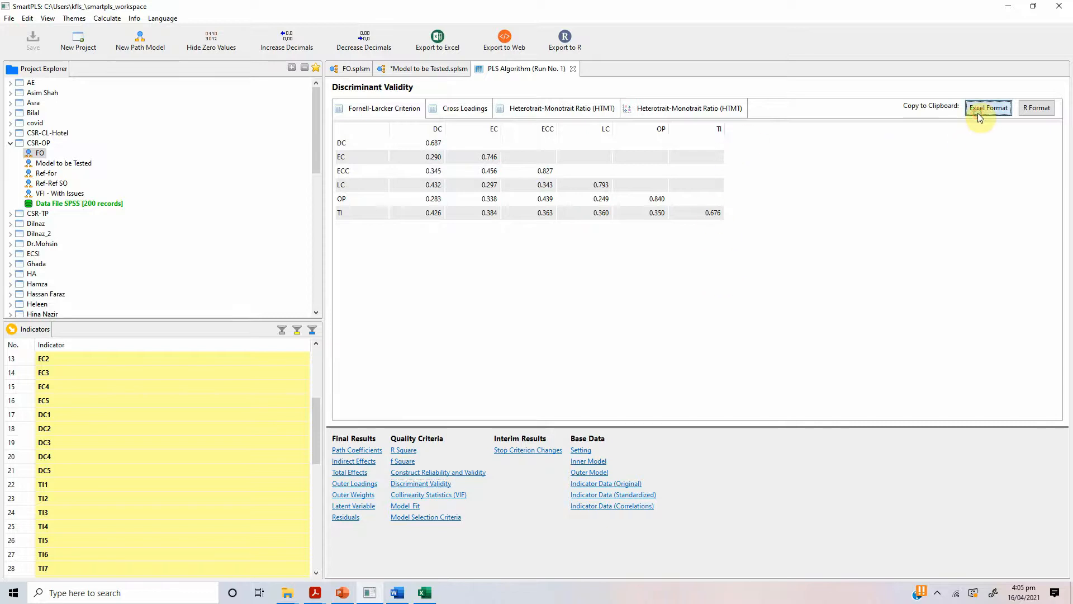
click(425, 592)
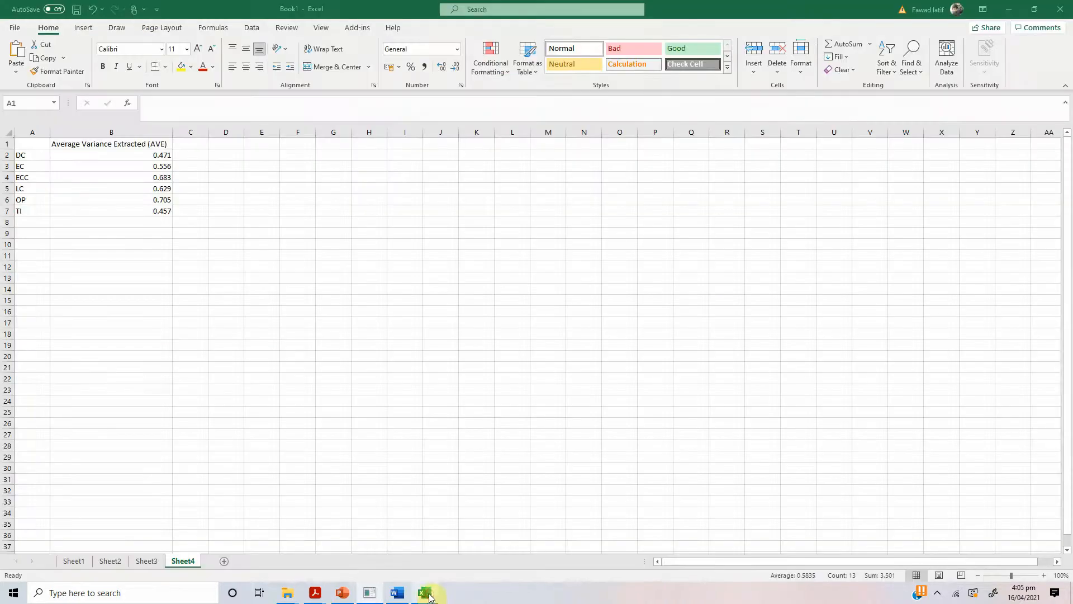
click(225, 561)
text(DC	EC	ECC	LC	OP	TI DC	0.687 EC	0.29	0.746 ECC	0.345	0.456	0.827 LC	0.432	0.297	0.343	0.793 OP	0.283	0.338	0.439	0.249	0.84 TI	0.426	0.384	0.363	0.36	0.35	0.676)
click(53, 168)
click(28, 144)
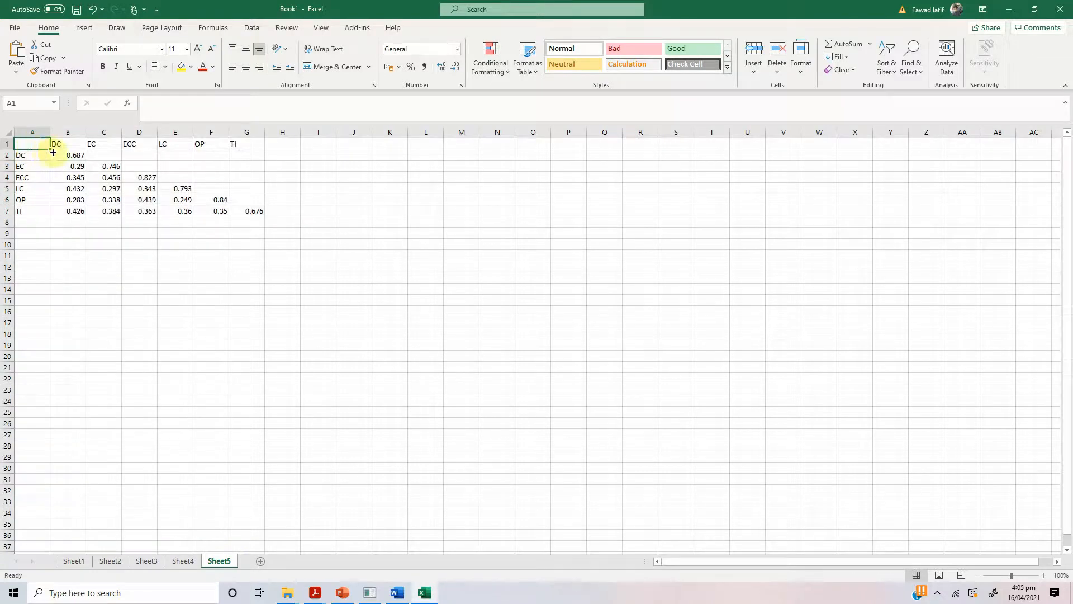
Step: Format the matrix values in B2:G7 as Number with three decimal places
click(61, 155)
drag(68, 157, 256, 216)
click(238, 210)
drag(75, 158, 237, 209)
right_click(238, 208)
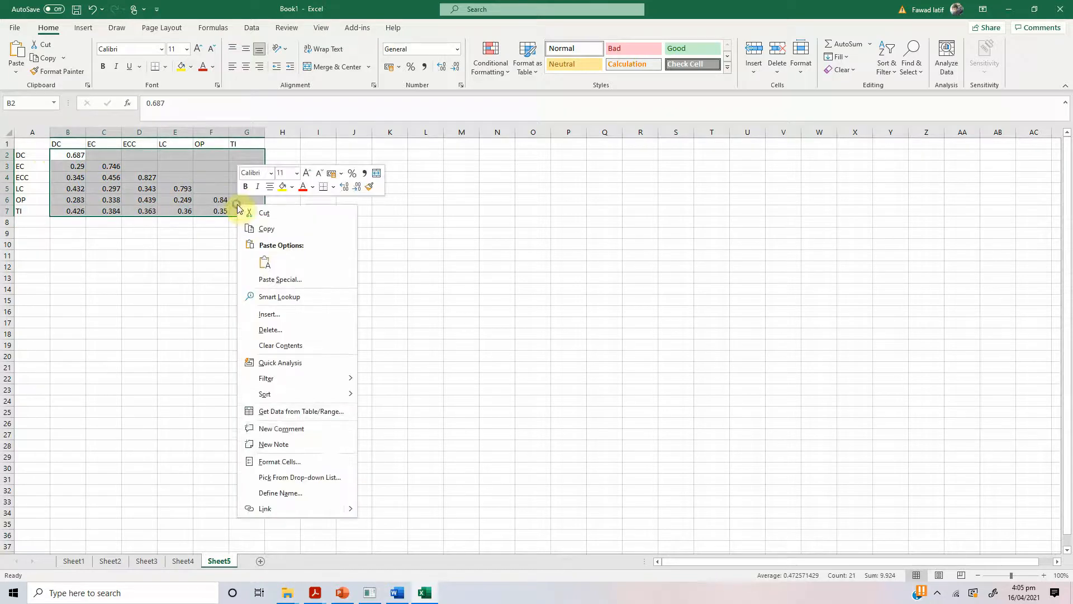
click(309, 461)
click(189, 366)
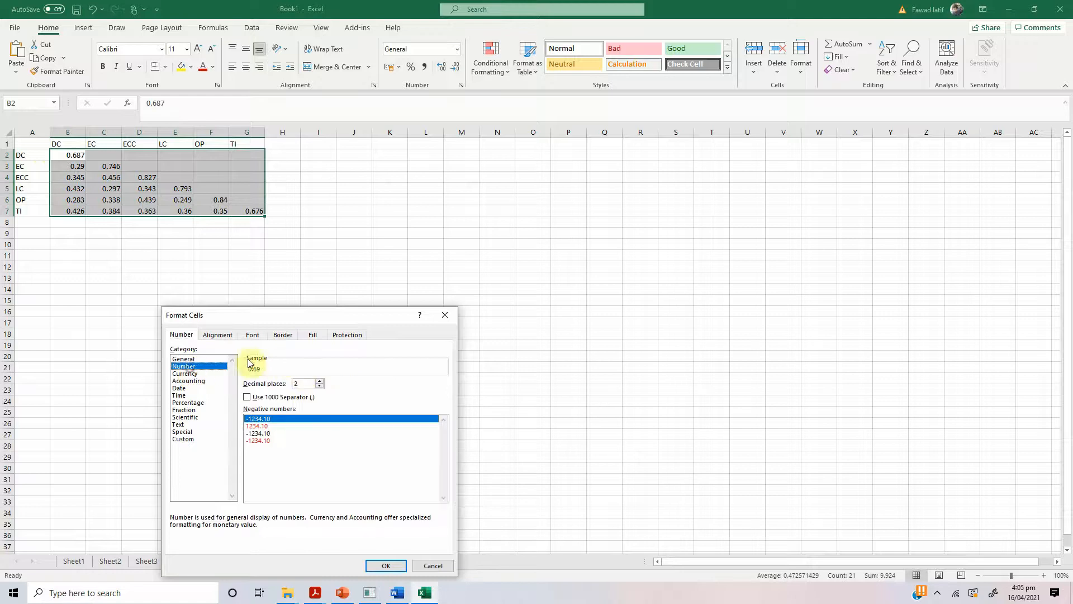
click(386, 565)
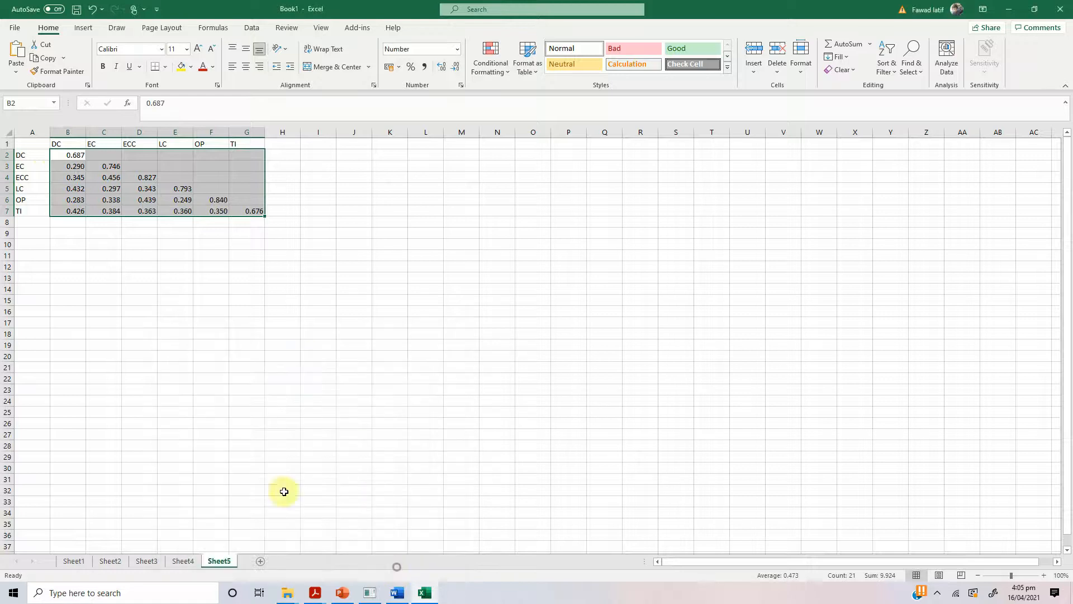
Step: Copy the matrix in A1:G7 to the empty line below the Table 5 caption in Word and fit it to the window width
drag(40, 145, 253, 210)
key(ctrl+c)
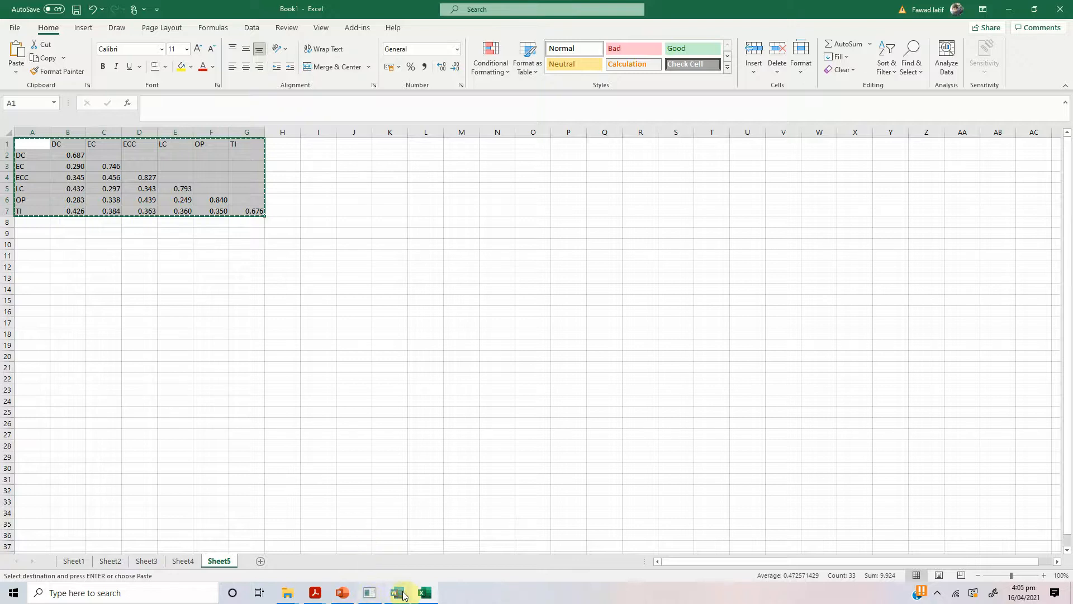
click(404, 594)
click(247, 273)
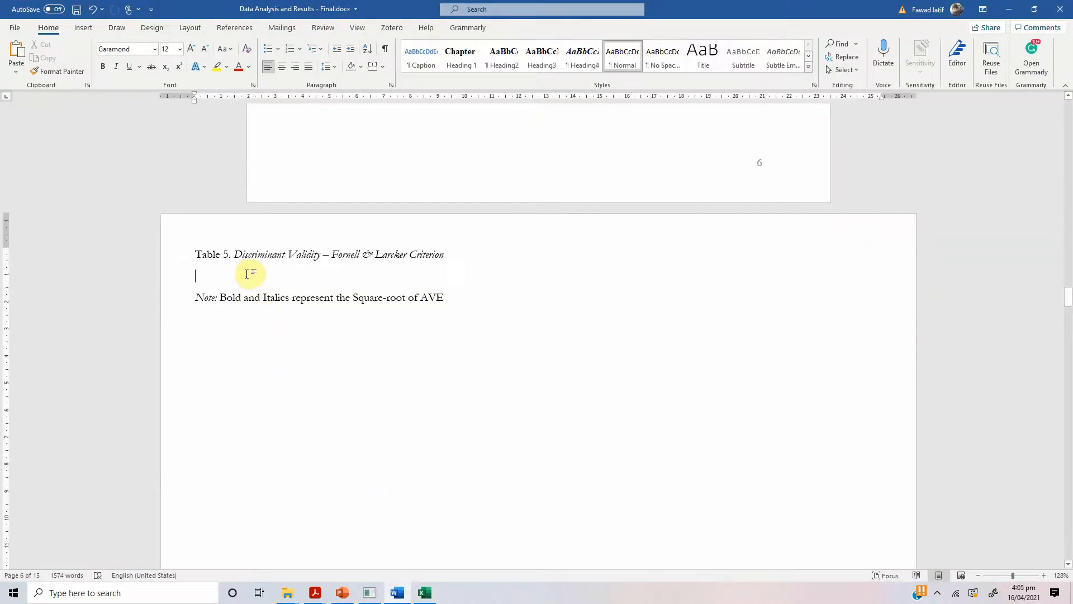
key(ctrl+v)
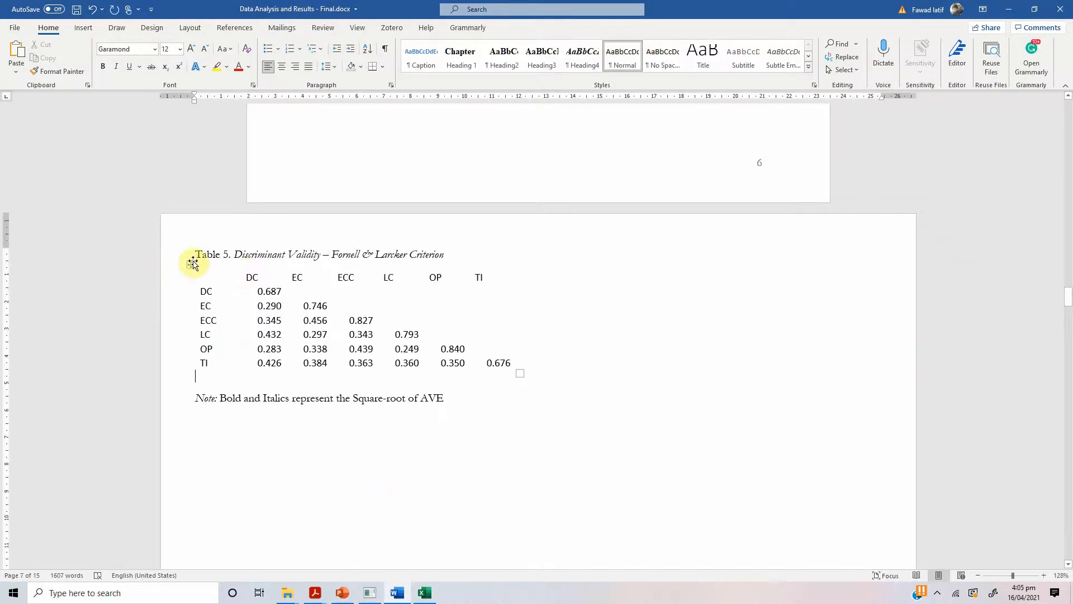
click(192, 262)
right_click(192, 263)
mouse_move(282, 417)
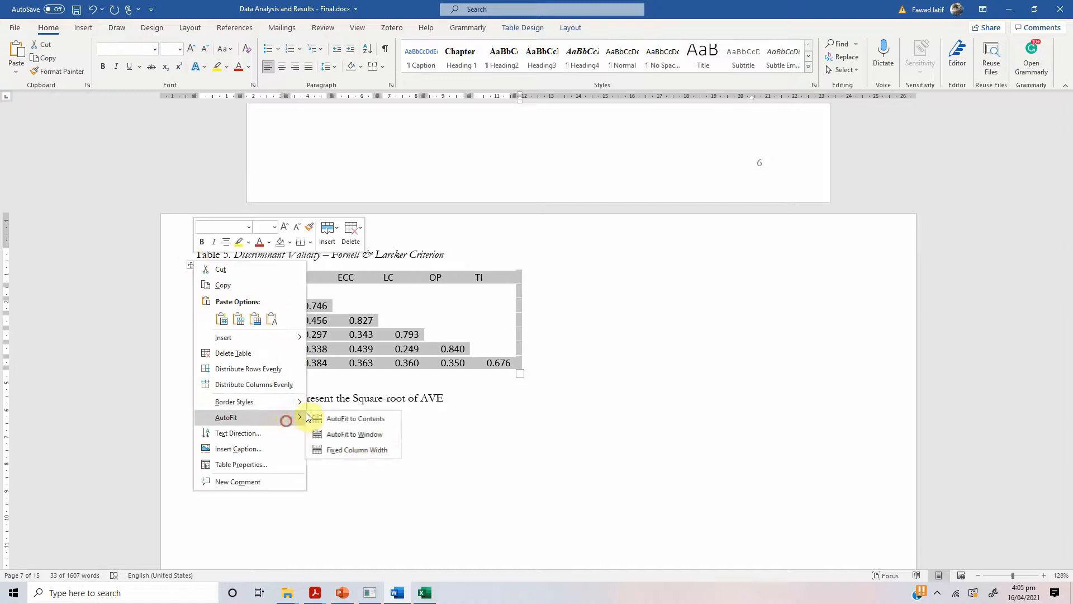
click(363, 437)
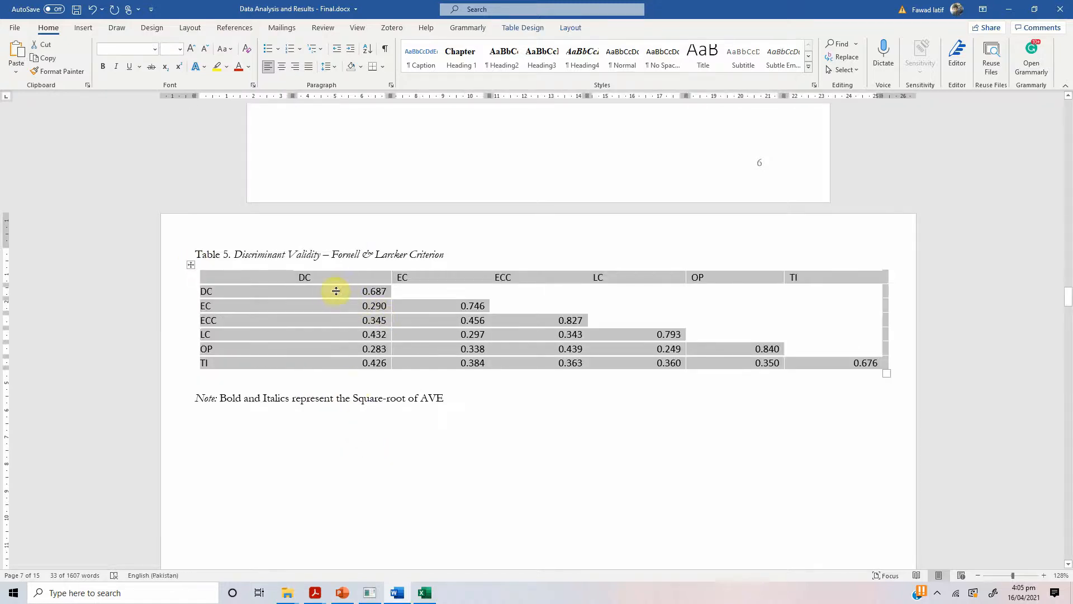
Step: Add bottom and top borders to the whole Fornell-Larcker table and a bottom border under its header row
click(372, 66)
click(383, 66)
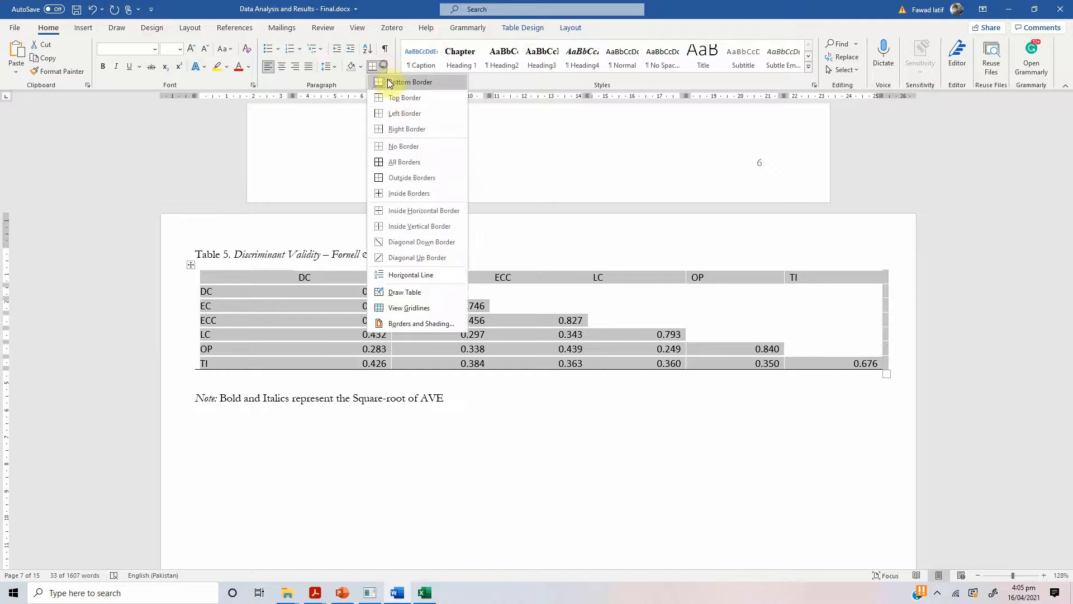
click(392, 98)
click(235, 278)
key(shift+Right)
key(shift+Right)
key(shift+Right)
key(shift+Right)
key(shift+Right)
key(shift+Right)
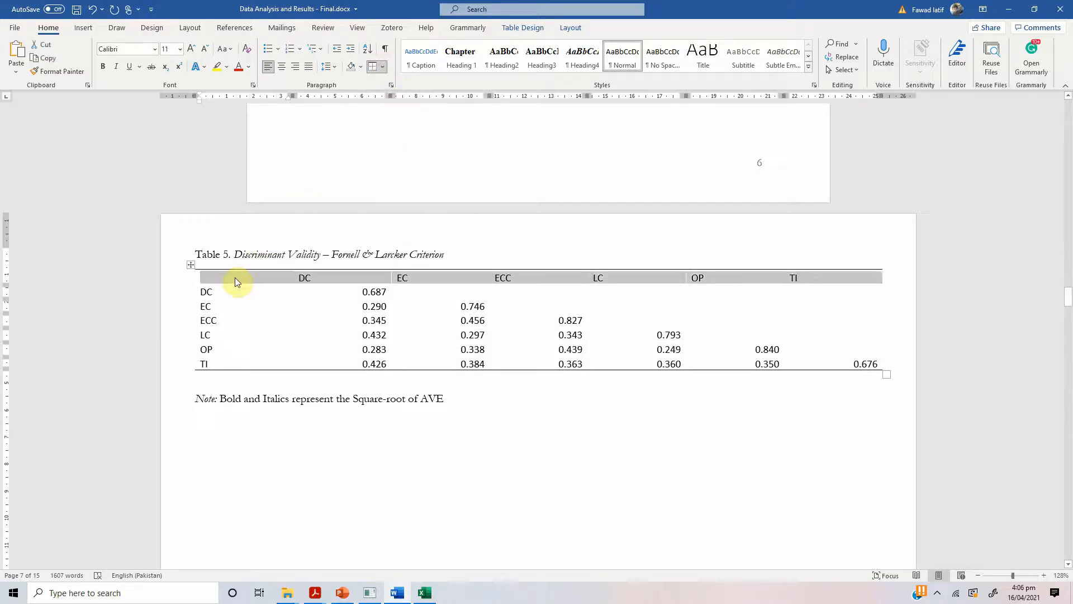
click(382, 67)
click(383, 76)
Step: Center the DC through TI columns of Table 5
click(314, 280)
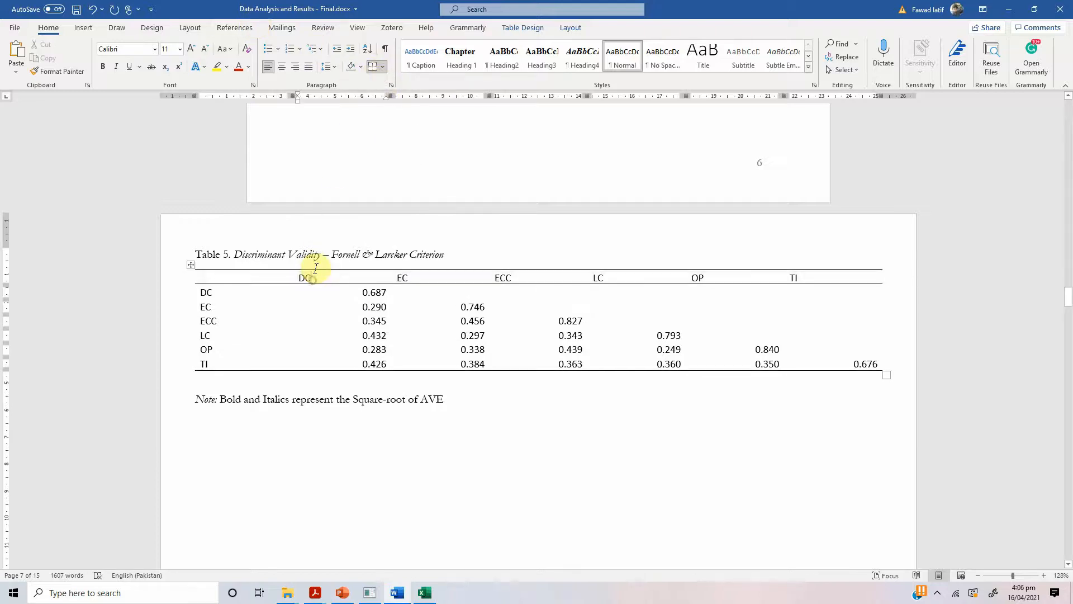
drag(316, 268, 822, 307)
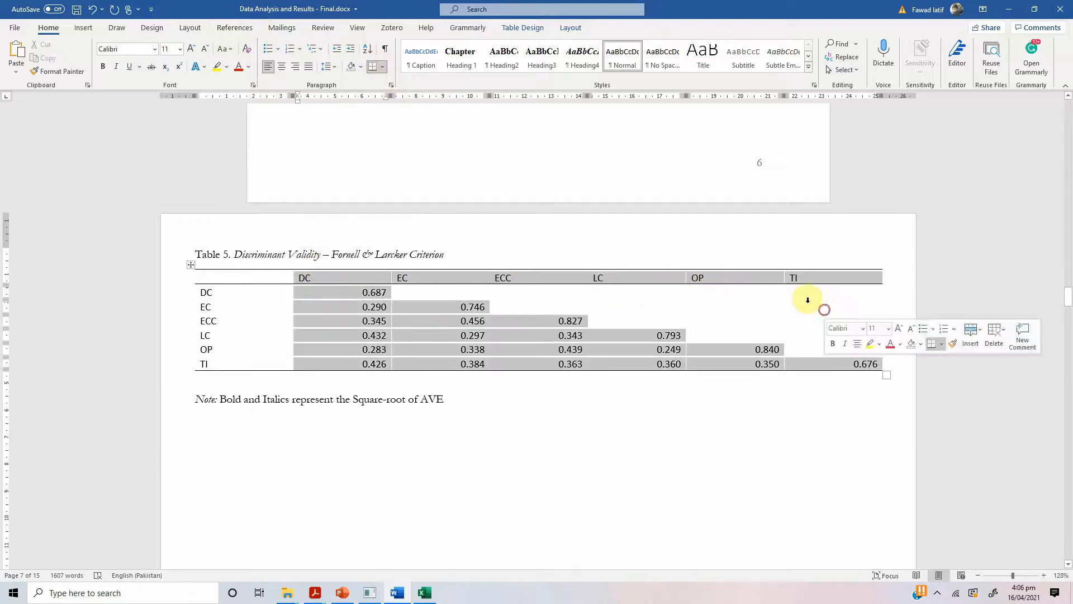
click(281, 67)
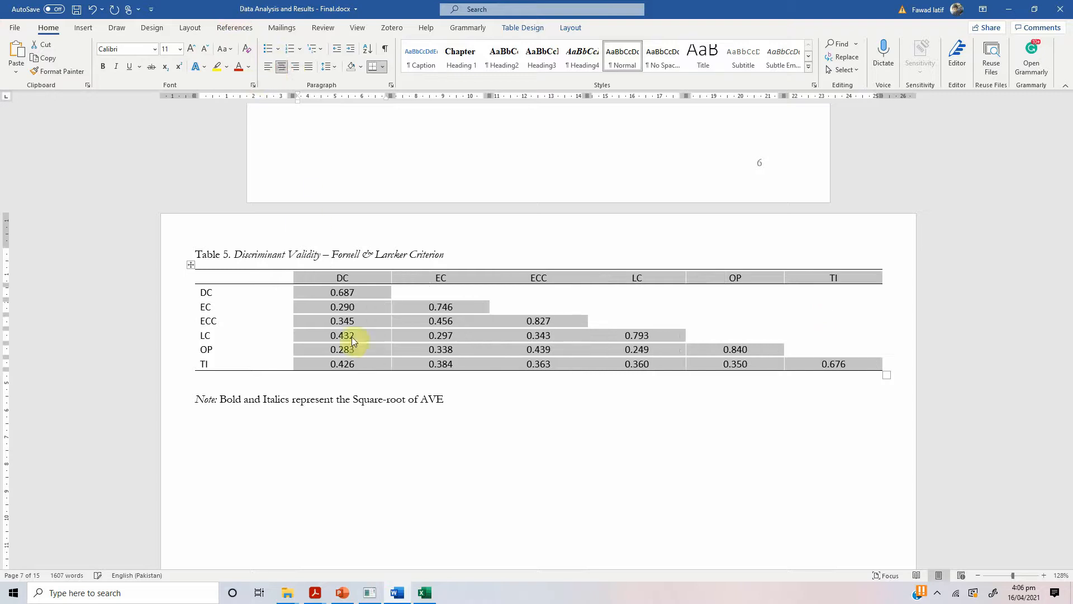
Step: Make the diagonal square-root-of-AVE values of Table 5, from DC through TI, bold and italic, and save the document
click(358, 292)
key(shift+Home)
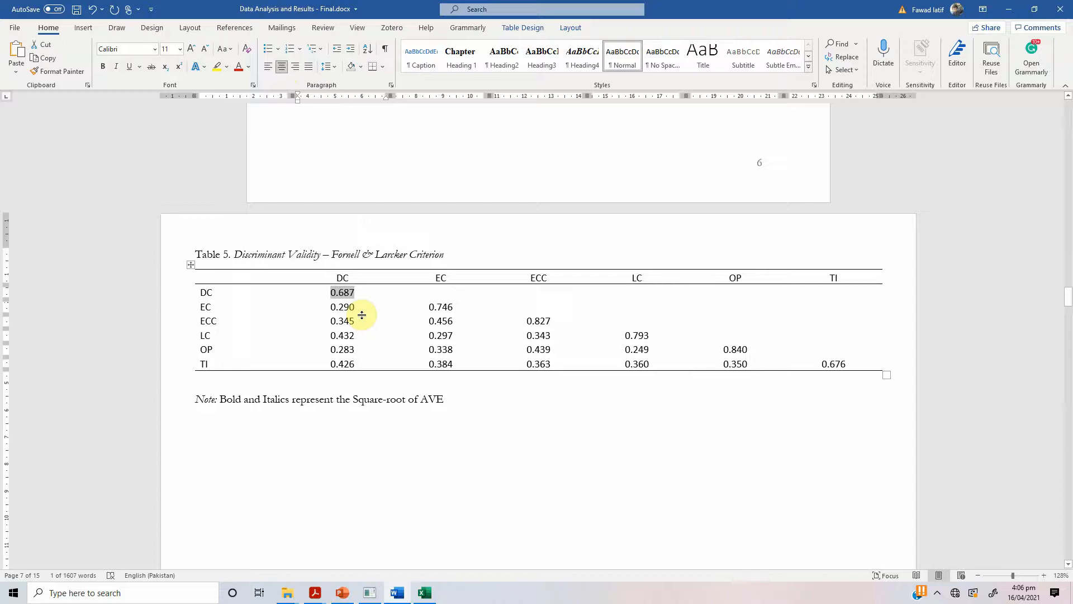
key(Right)
key(Right)
key(shift+Right)
key(shift+Right)
key(shift+Right)
key(ctrl+b)
key(ctrl+i)
key(Right)
key(shift+Right)
key(shift+Right)
key(shift+Right)
key(ctrl+b)
key(ctrl+i)
key(Right)
key(Down)
key(Right)
key(shift+Right)
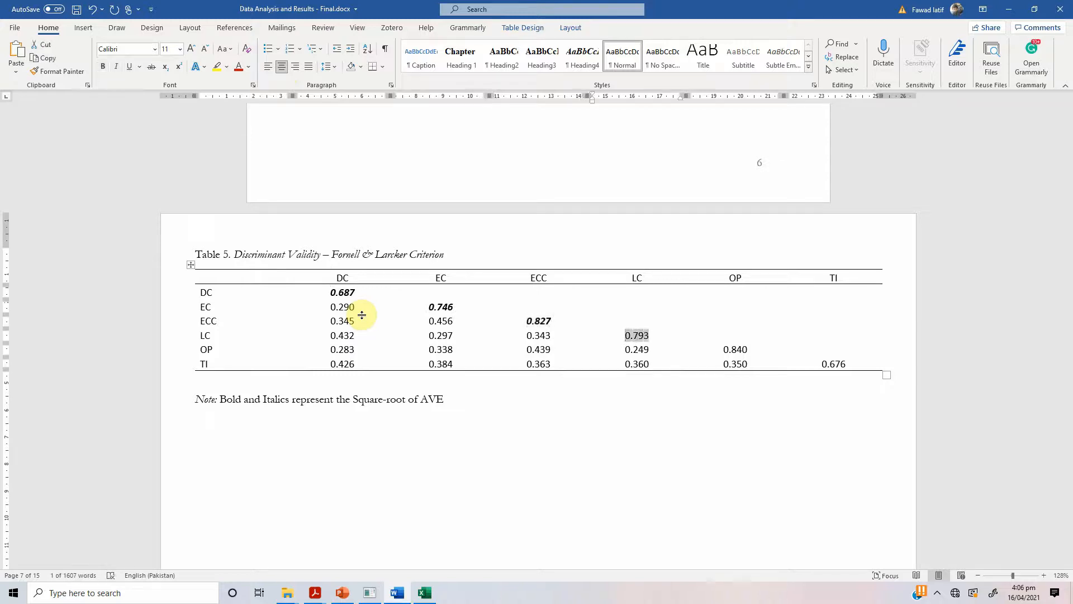
key(Right)
key(Down)
key(Right)
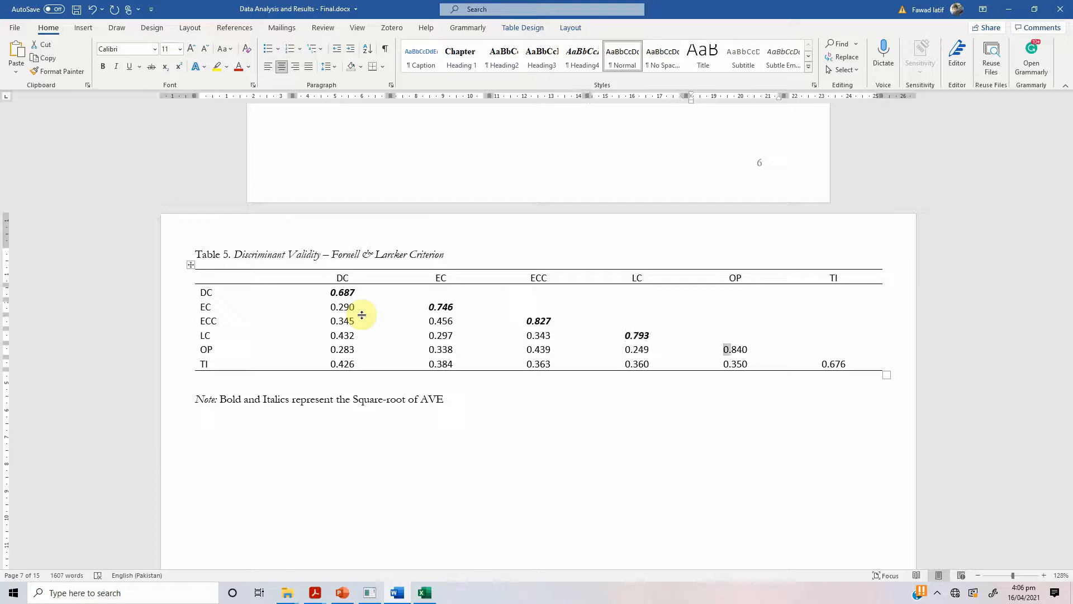
key(shift+Right)
key(Right)
key(Down)
key(Right)
key(shift+Right)
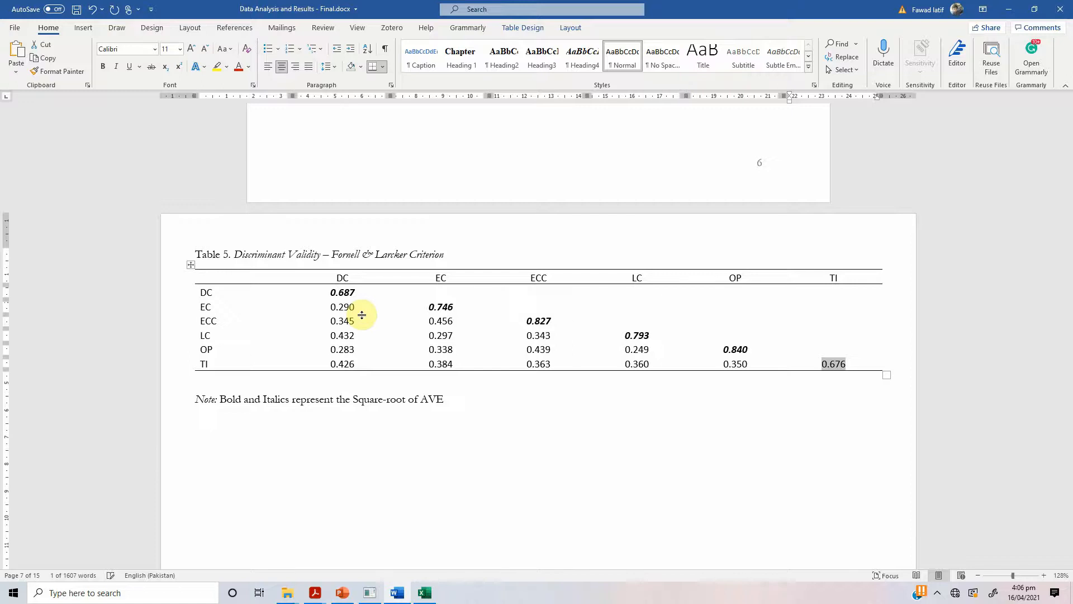
key(ctrl+s)
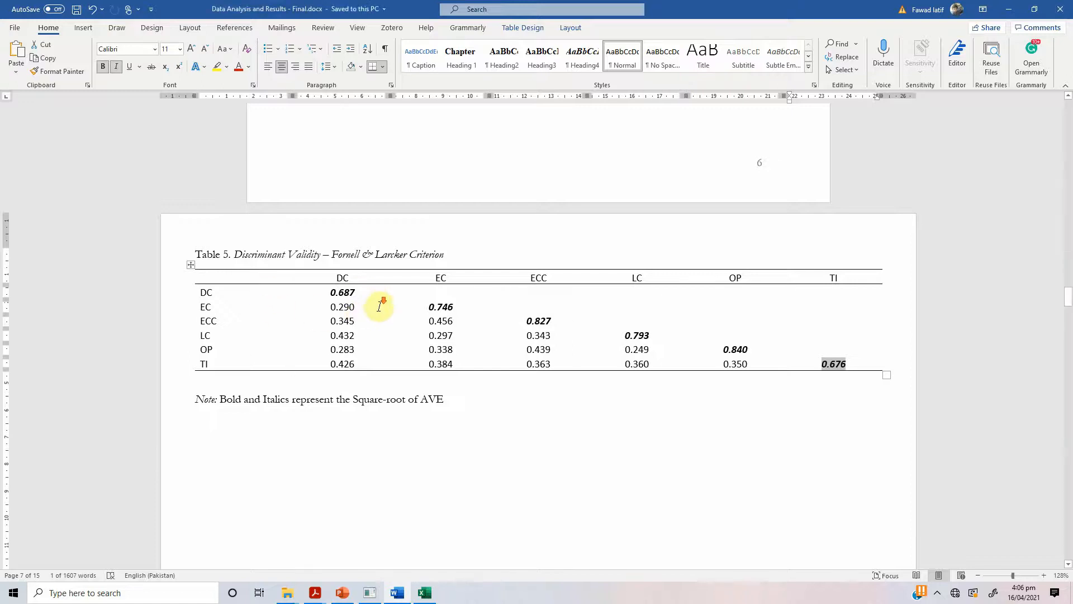
Step: Switch to SmartPLS, show the cross loadings of the discriminant validity results, and copy them in Excel format
scroll(376, 305, down, 4)
scroll(378, 302, down, 6)
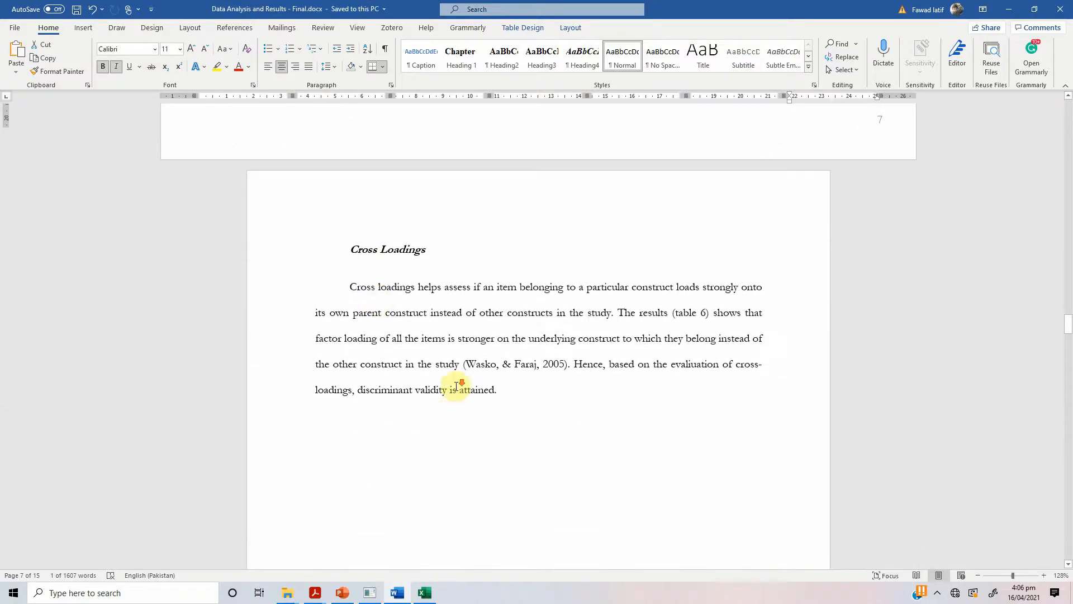
click(372, 596)
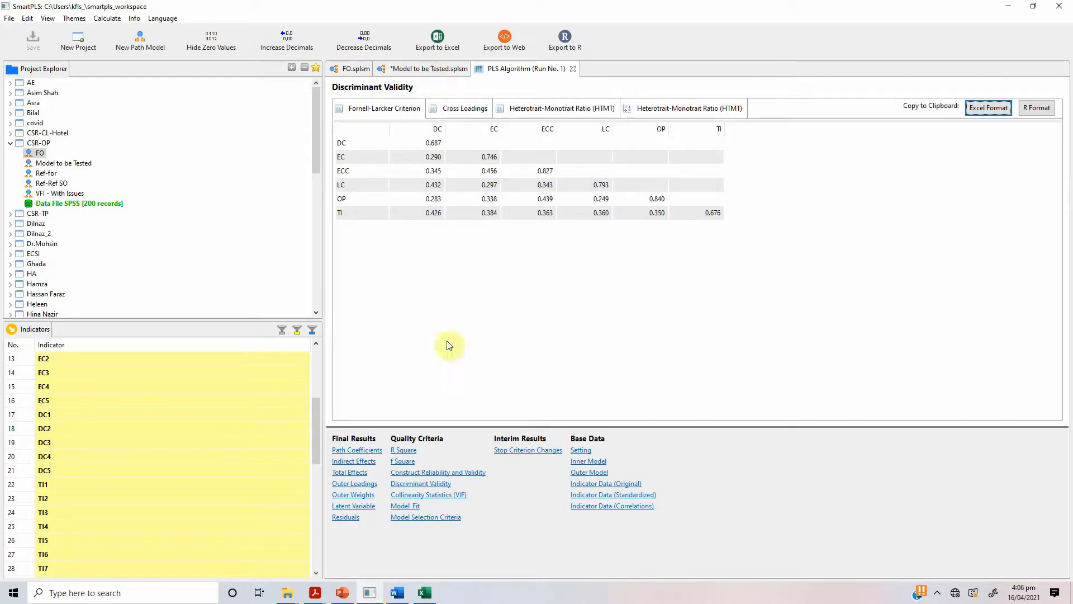
click(420, 490)
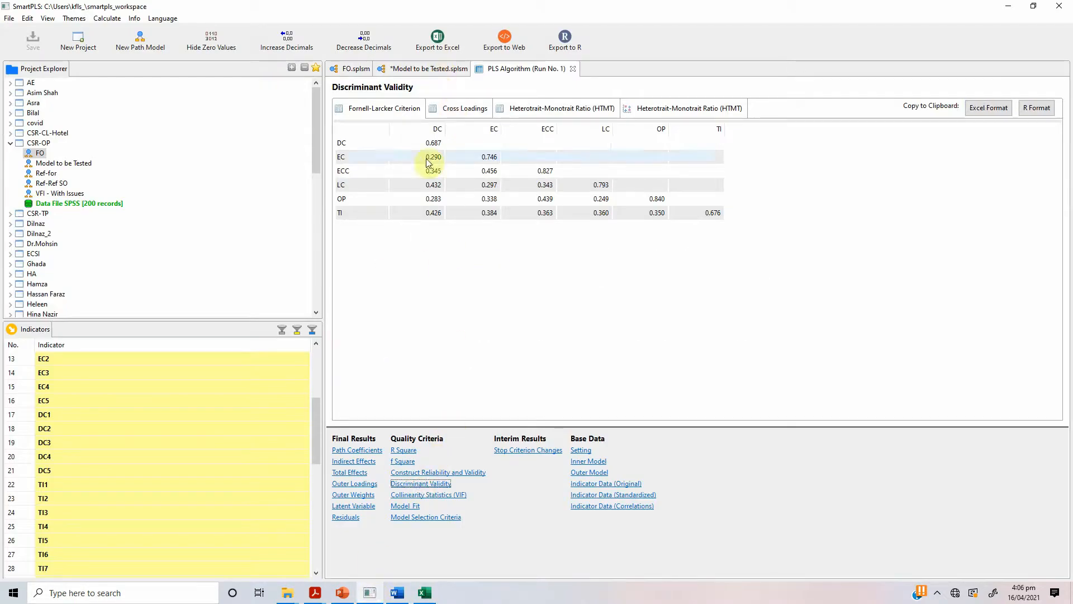
click(450, 110)
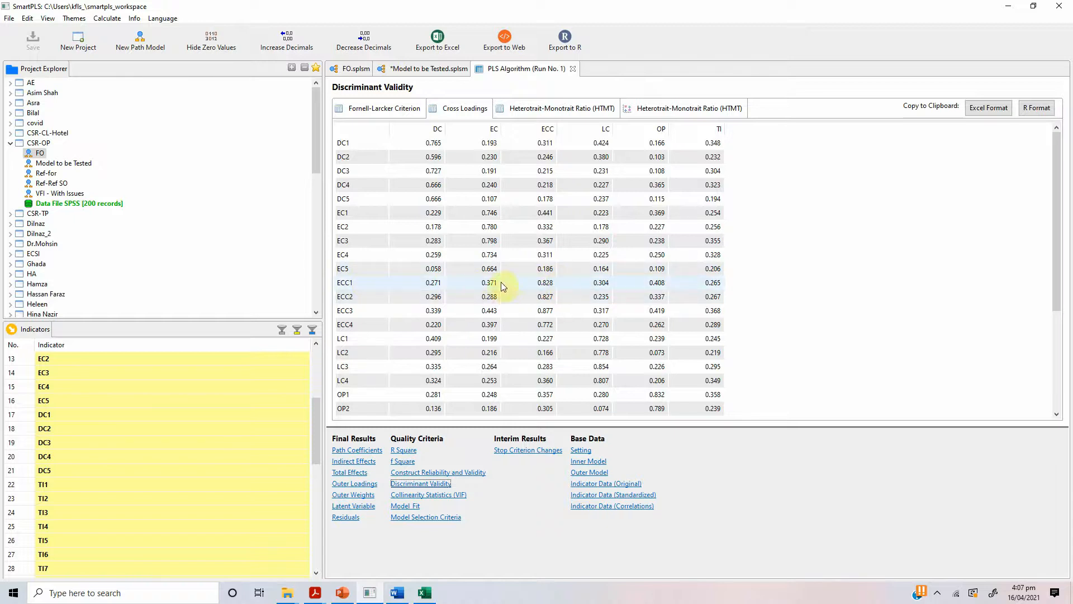
scroll(668, 365, down, 3)
scroll(648, 340, up, 3)
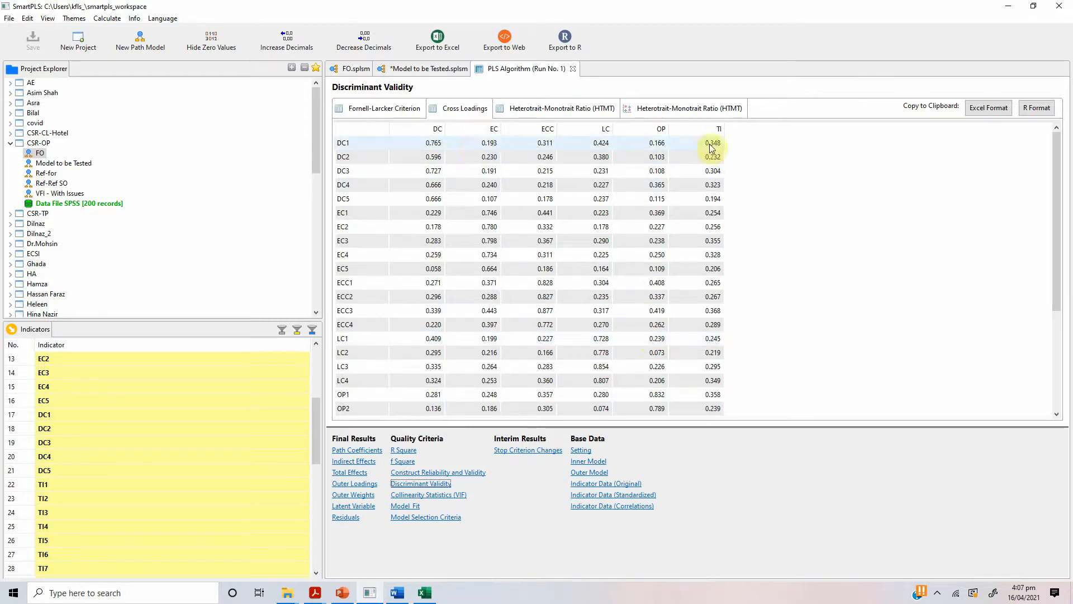
click(972, 111)
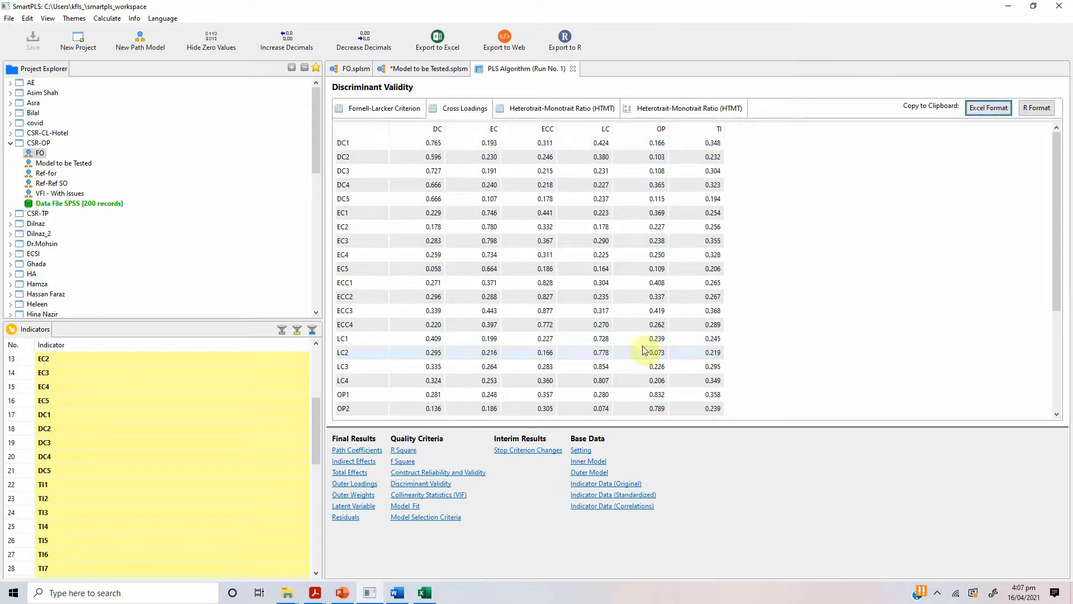
Step: Switch to Excel and paste the cross loadings into a new sheet of Book1
click(426, 592)
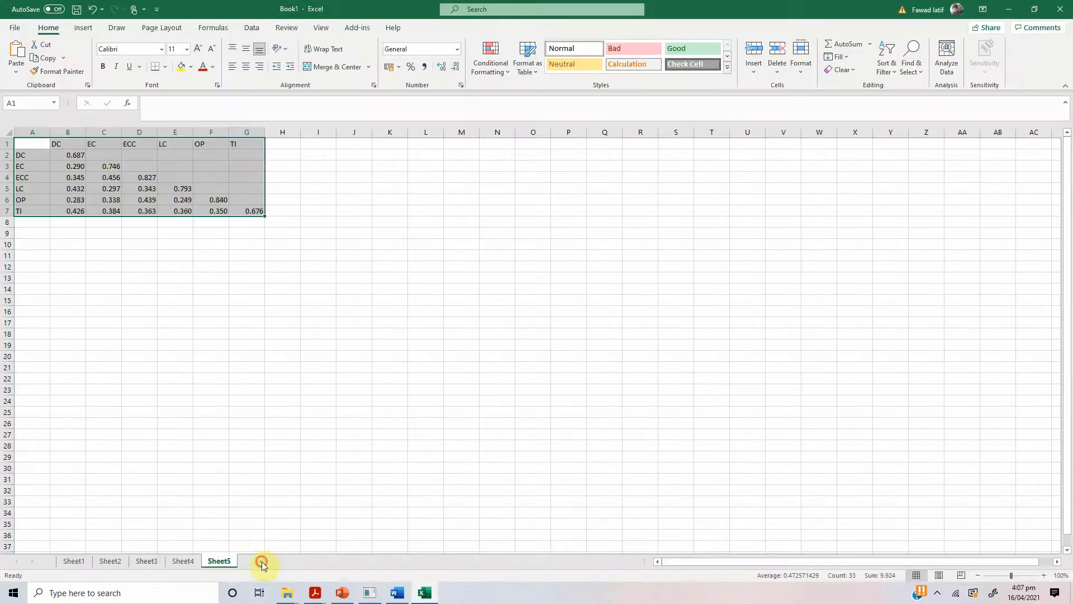
click(262, 563)
key(ctrl+v)
click(52, 187)
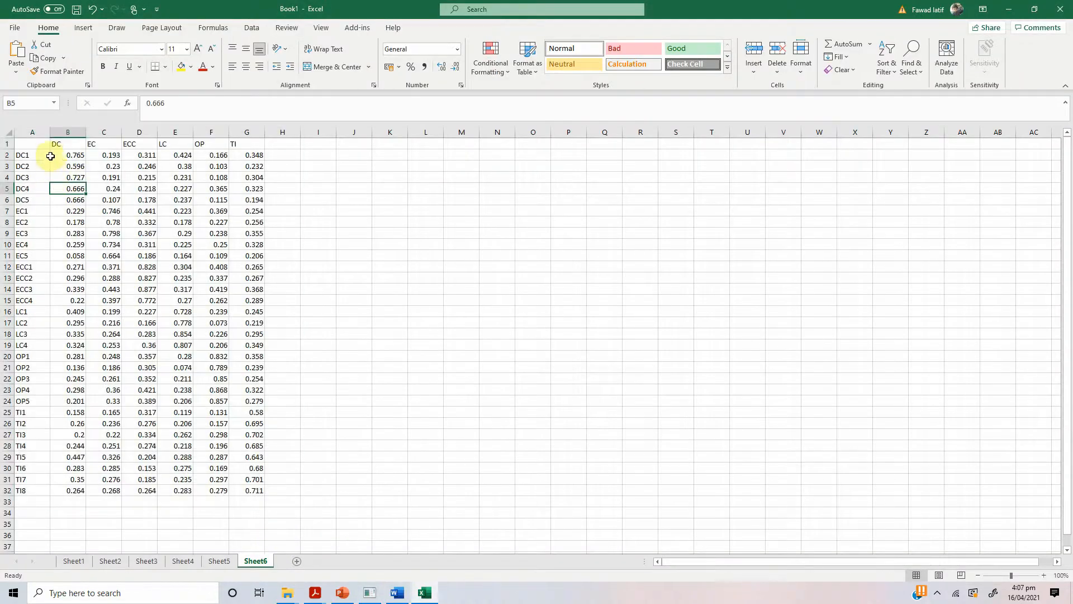
Step: Shade the own-construct loadings of the DC, EC, ECC and LC items gray in B2:B6, C7:C11, D12:D15 and E16:E19
drag(61, 156, 67, 202)
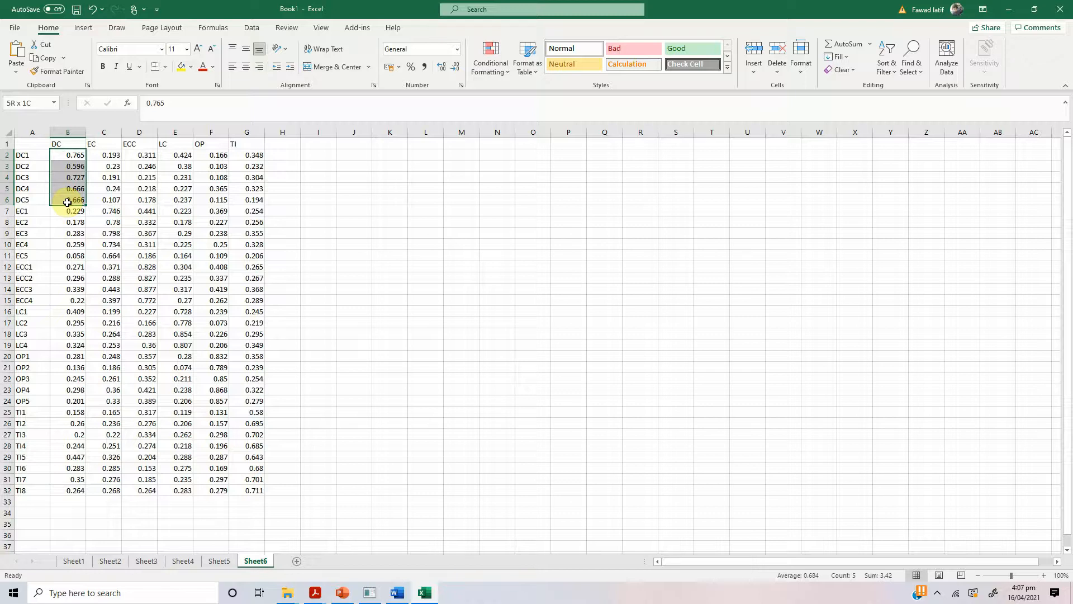
click(191, 68)
click(183, 133)
drag(107, 211, 110, 256)
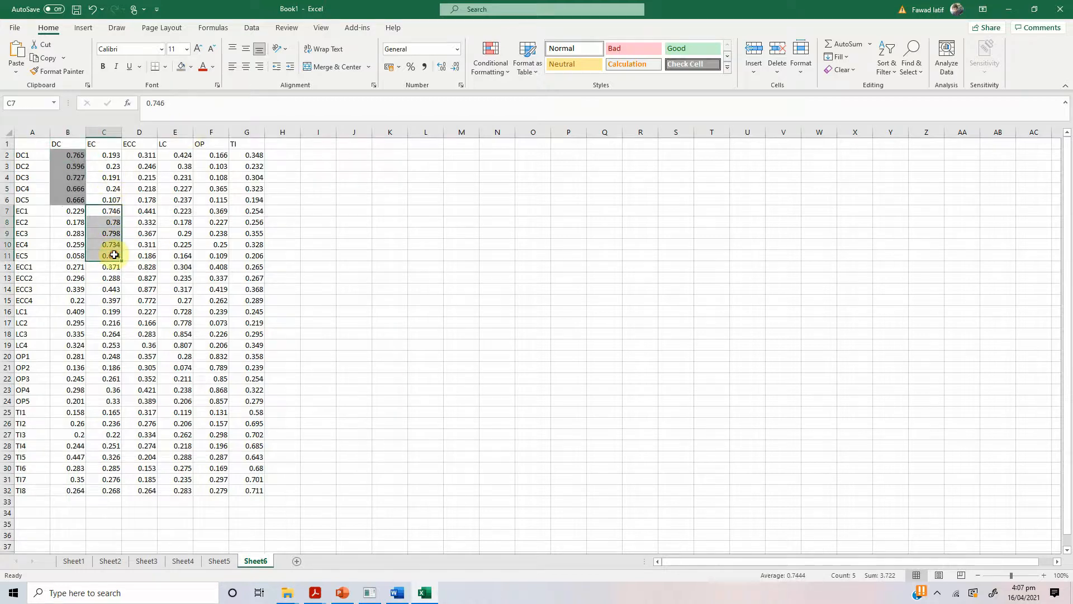
click(181, 72)
drag(152, 265, 183, 343)
click(186, 70)
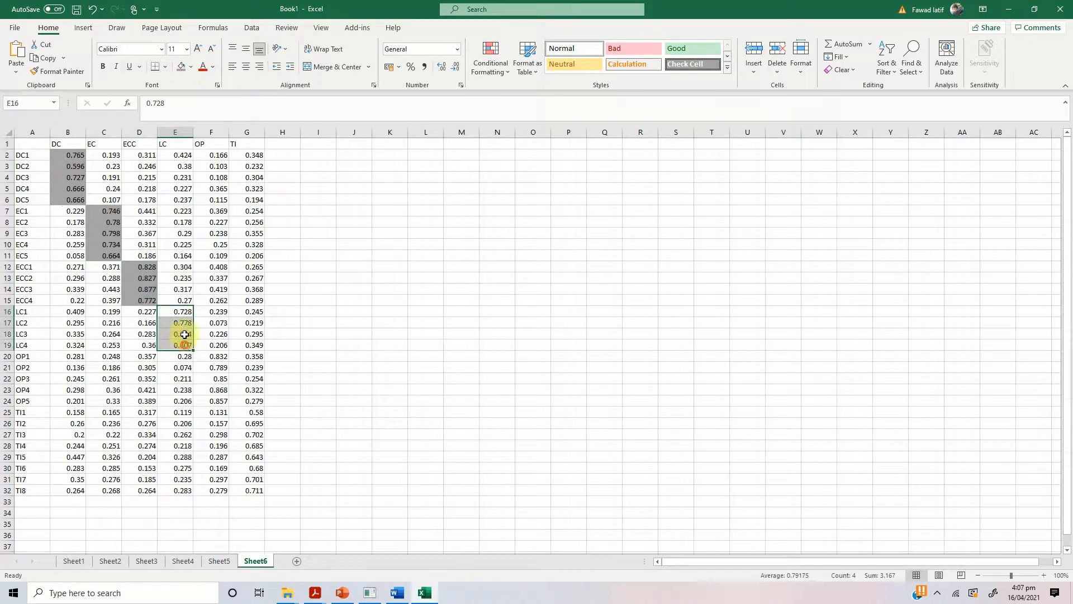
click(185, 71)
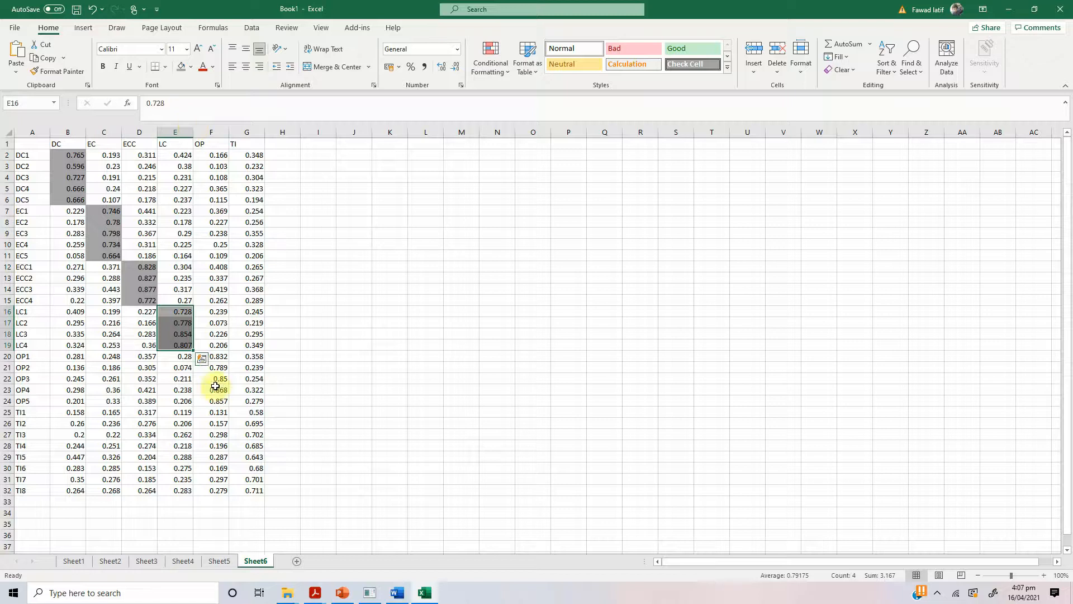
Step: Shade the own-construct loadings of the OP and TI items gray in F20:F24 and G25:G32
drag(215, 358, 254, 450)
click(180, 69)
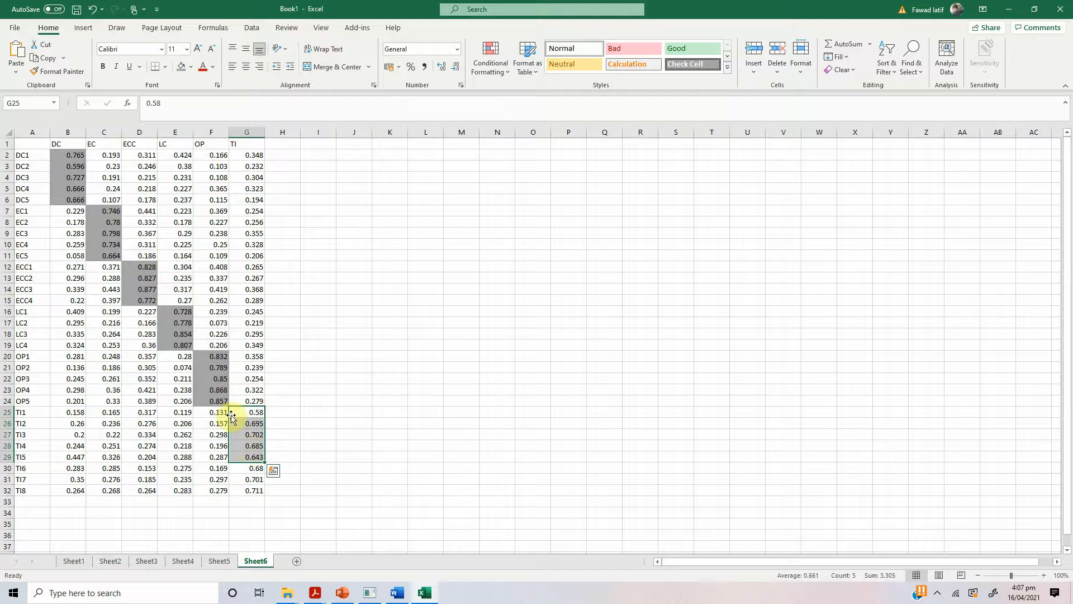
key(shift+Down)
key(shift+Down)
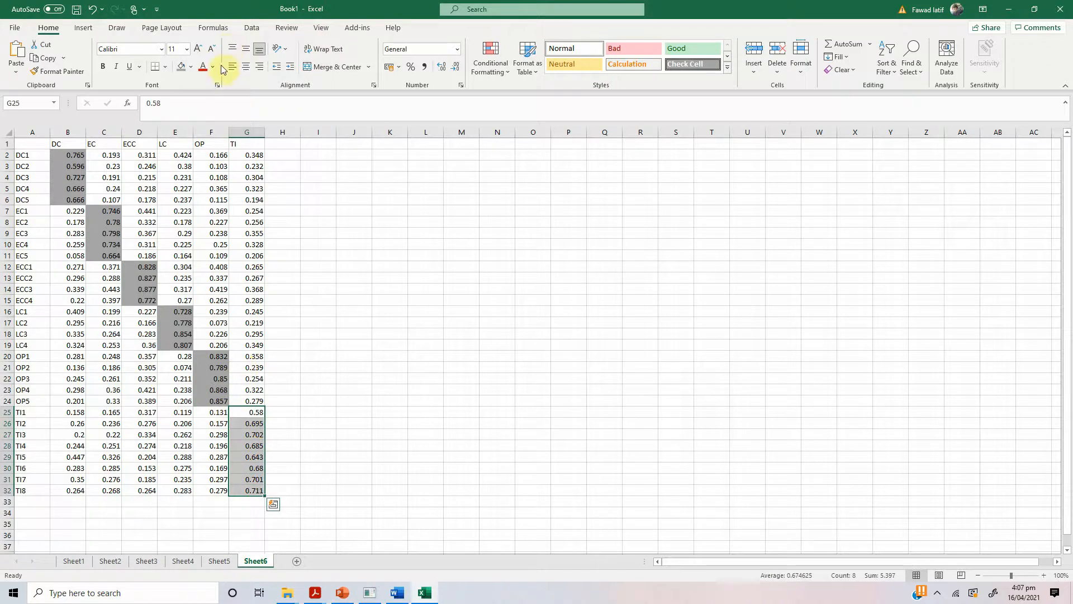
click(182, 66)
Step: Copy the cross loadings in A1:G32 into the Word document directly below the Table 6 caption, removing the extra blank line
drag(23, 150, 252, 486)
key(ctrl+c)
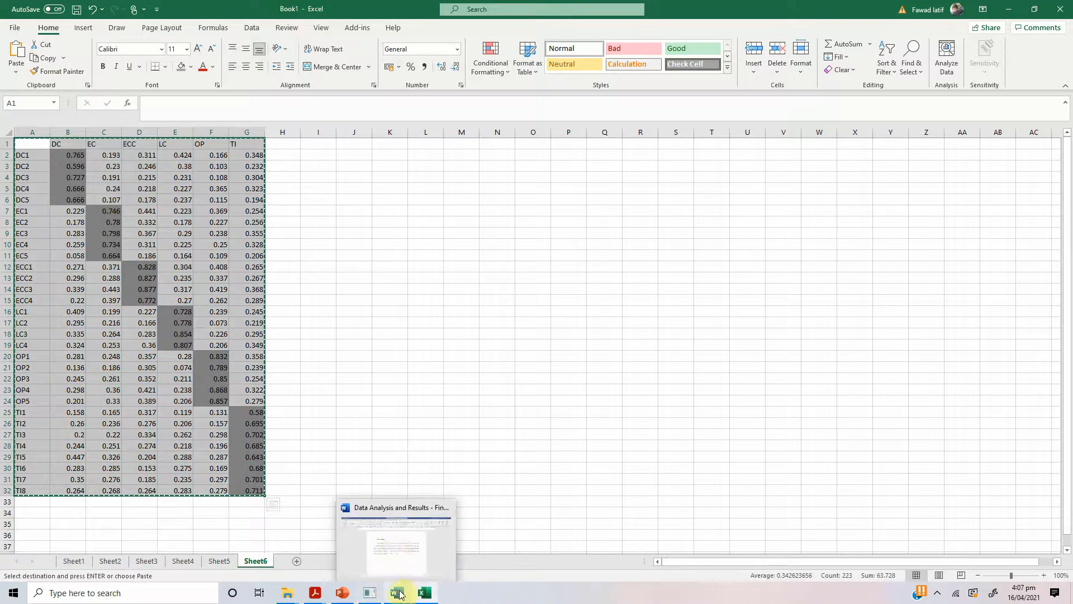
click(392, 542)
scroll(395, 401, down, 10)
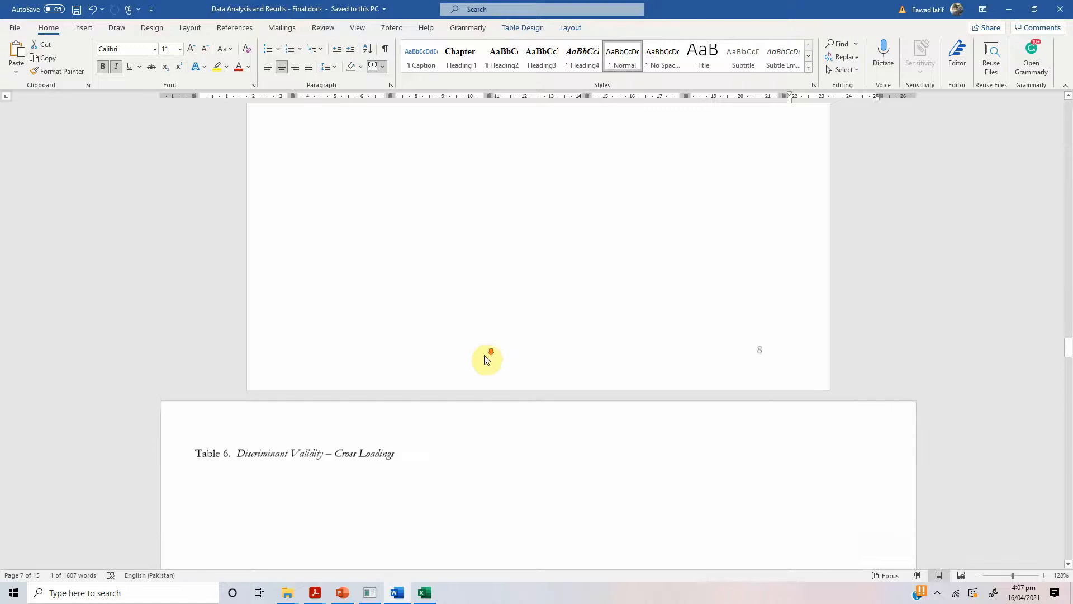
click(414, 356)
key(Return)
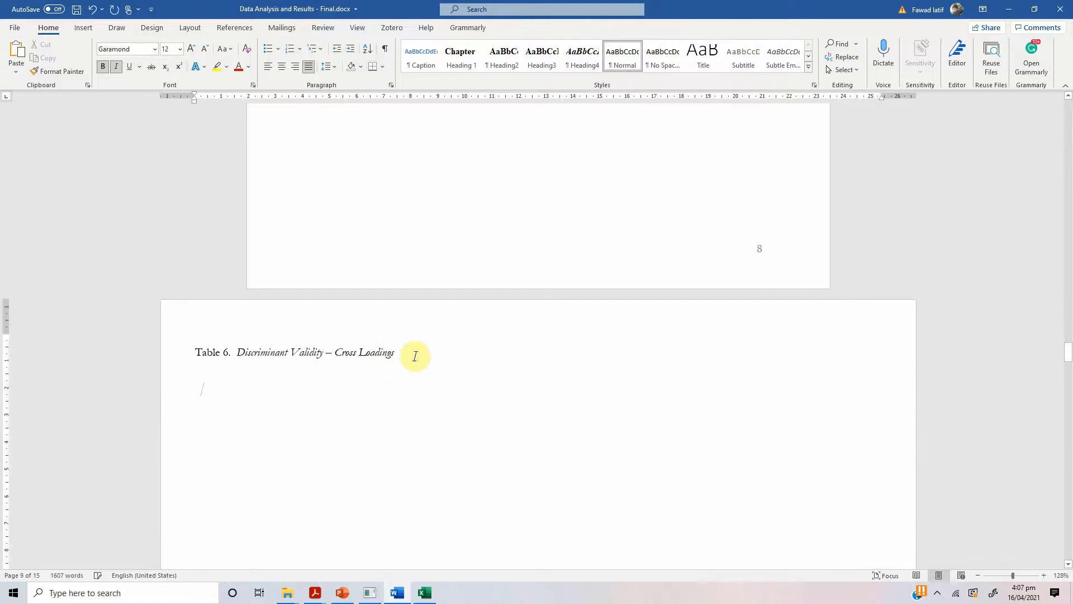
key(ctrl+v)
scroll(354, 257, up, 10)
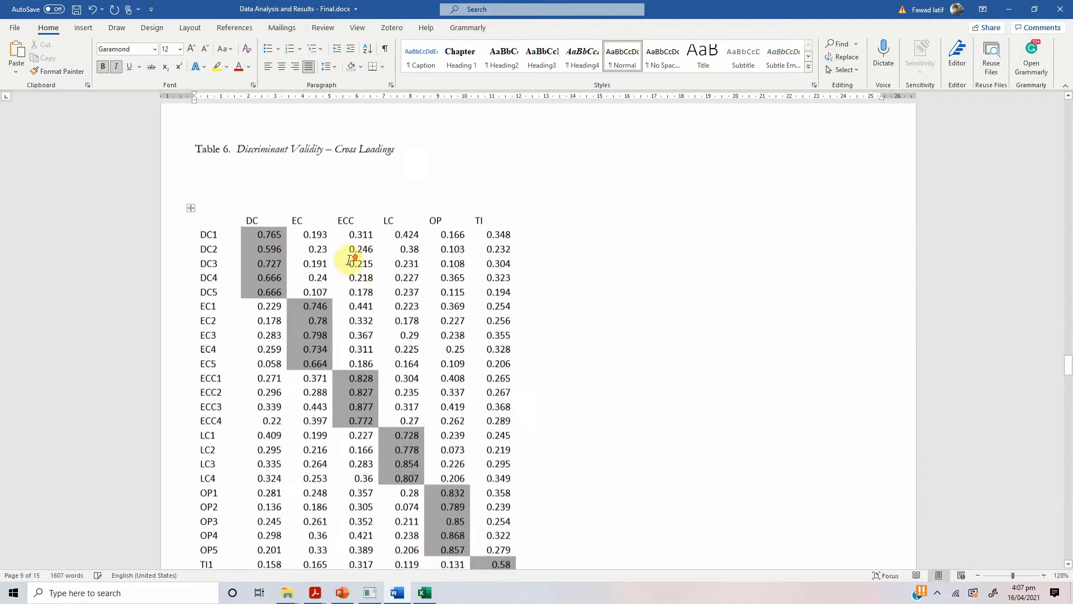
click(199, 299)
key(Delete)
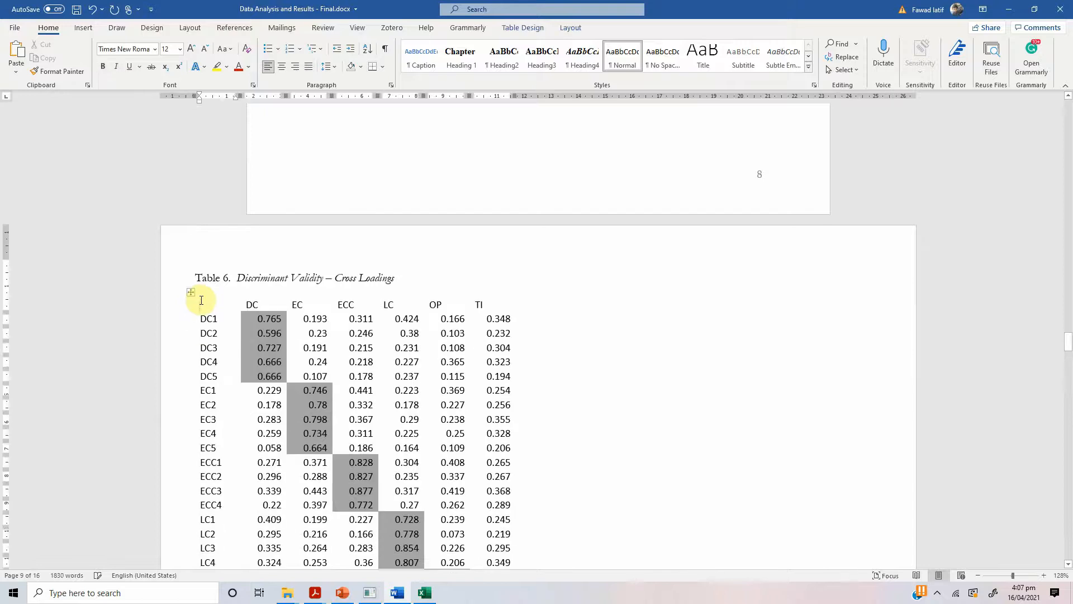
Step: Fit the cross-loadings table under the Table 6 caption to the window width
click(188, 292)
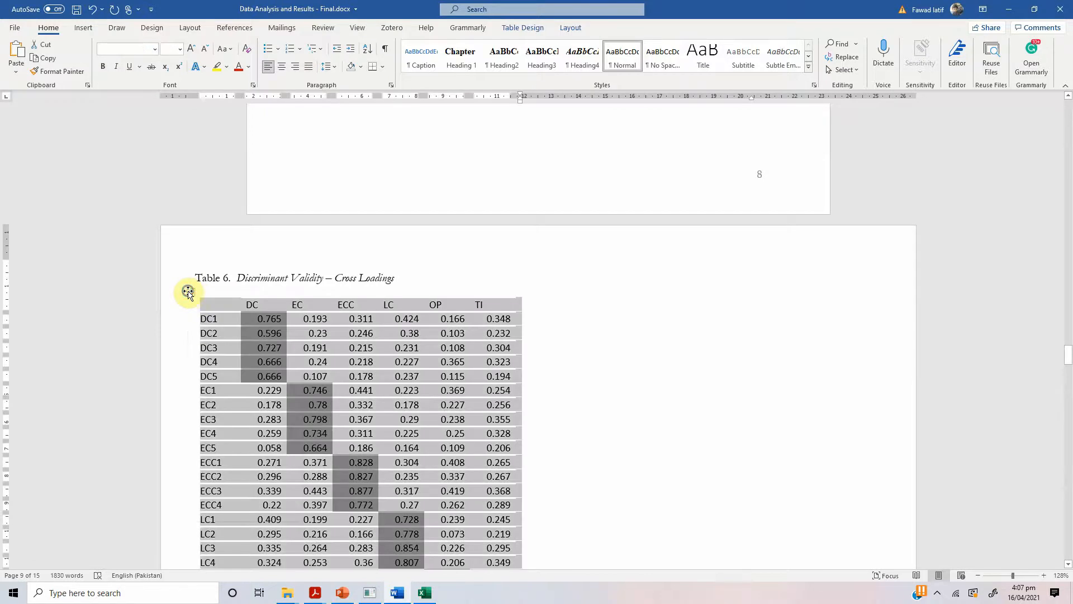
right_click(189, 291)
mouse_move(285, 447)
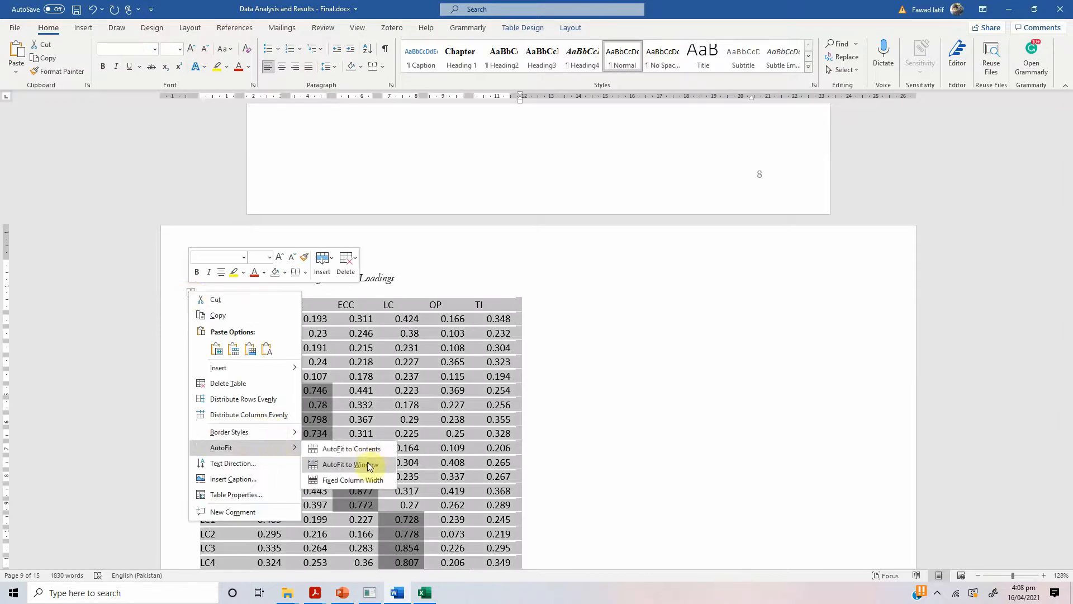
click(369, 465)
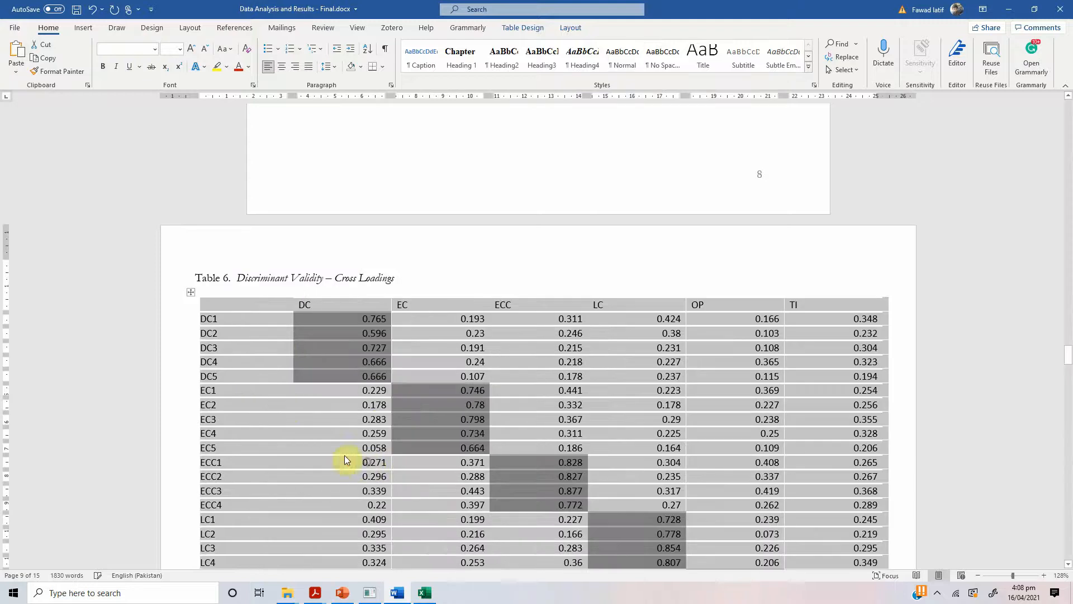
Step: Add a top border to Table 6 and a border under its header row, and center the DC through TI columns
click(384, 71)
click(394, 96)
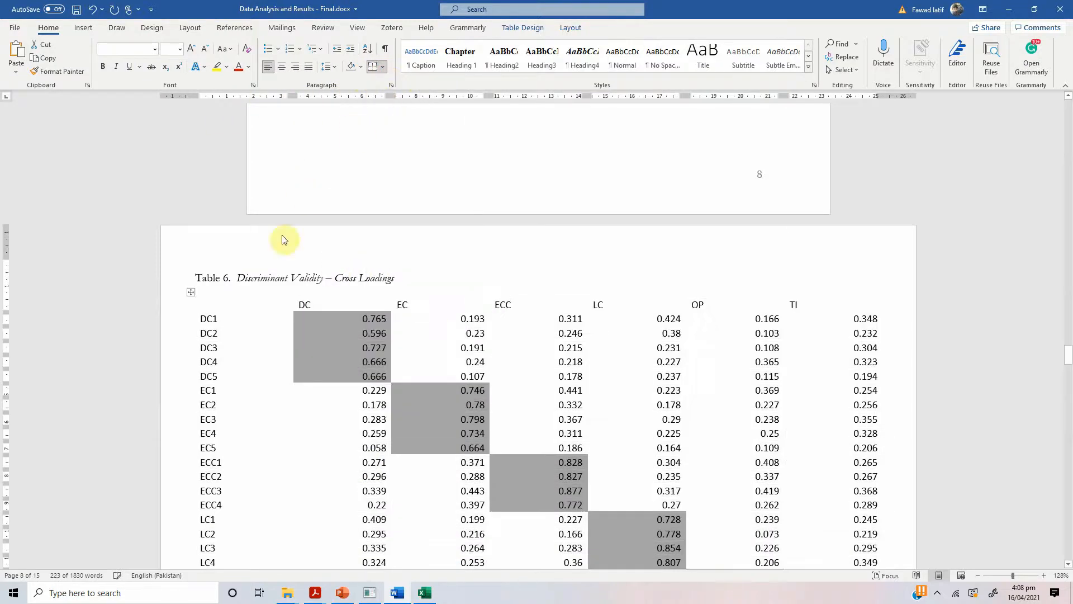
click(243, 304)
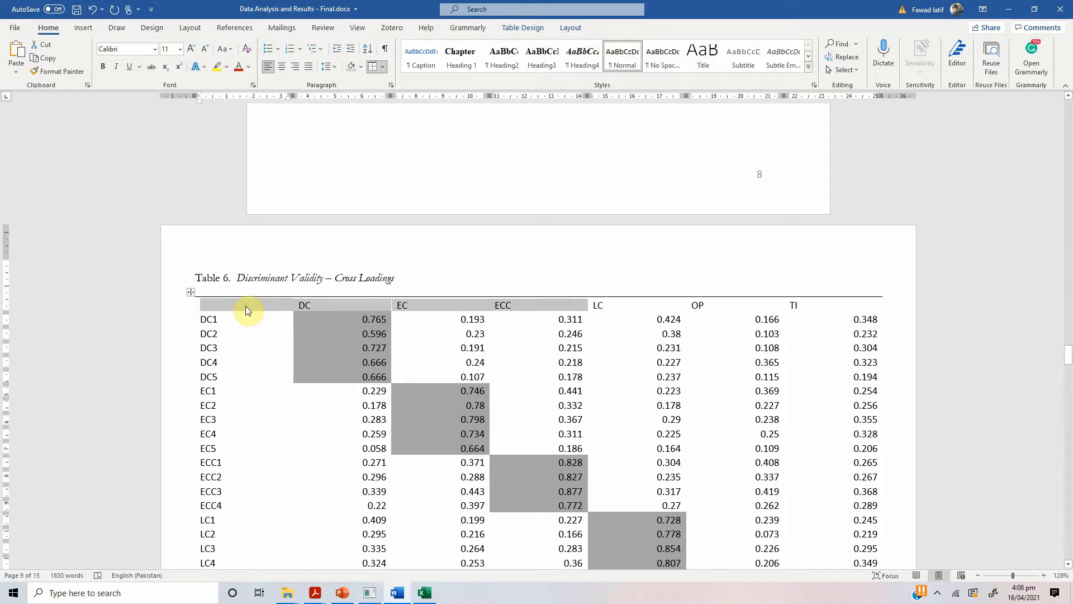
click(383, 67)
click(398, 81)
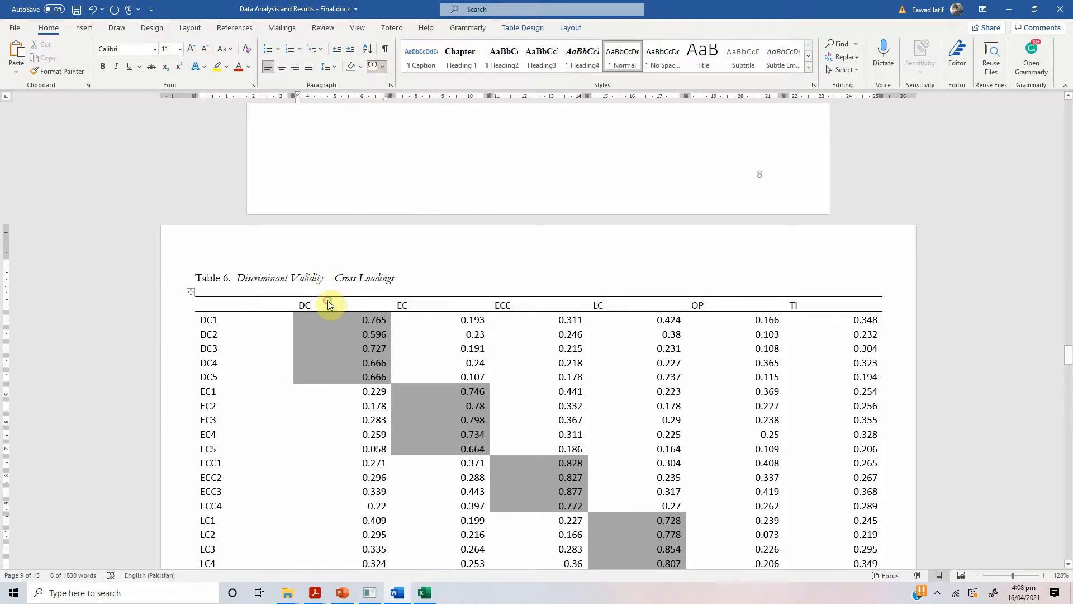
mouse_move(316, 288)
mouse_down()
mouse_move(687, 313)
mouse_move(804, 336)
mouse_up()
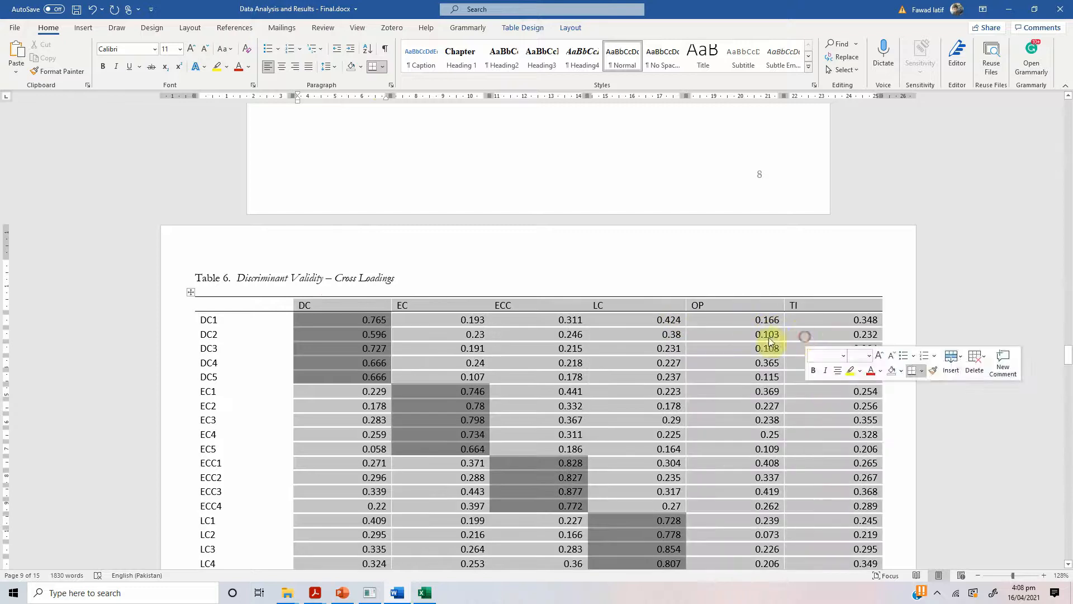
click(284, 68)
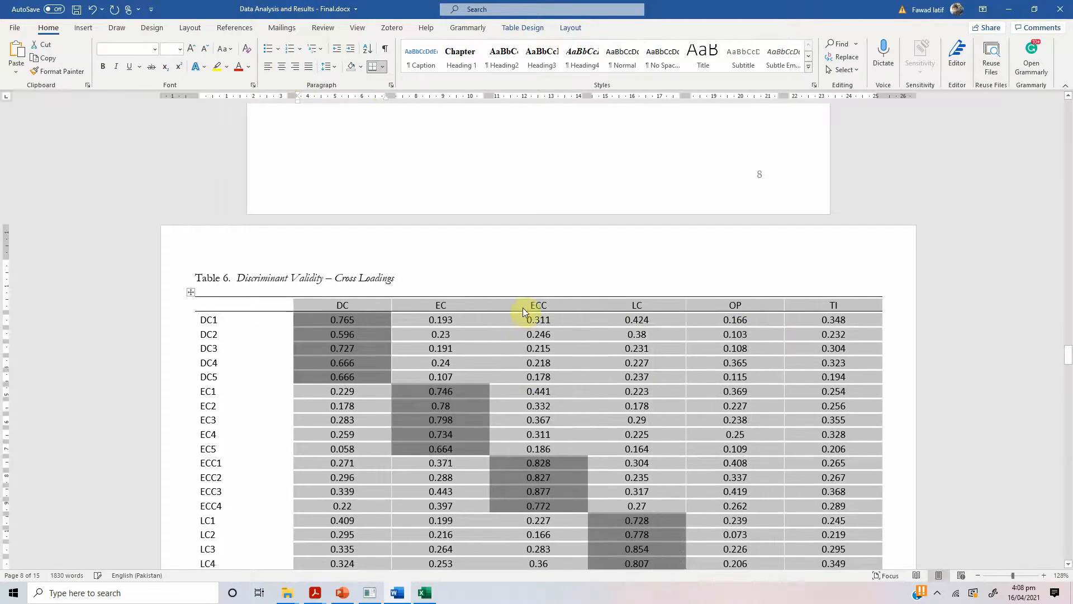
Step: Place the insertion point directly below the Table 7 Discriminant Validity - HTMT caption
scroll(523, 321, down, 10)
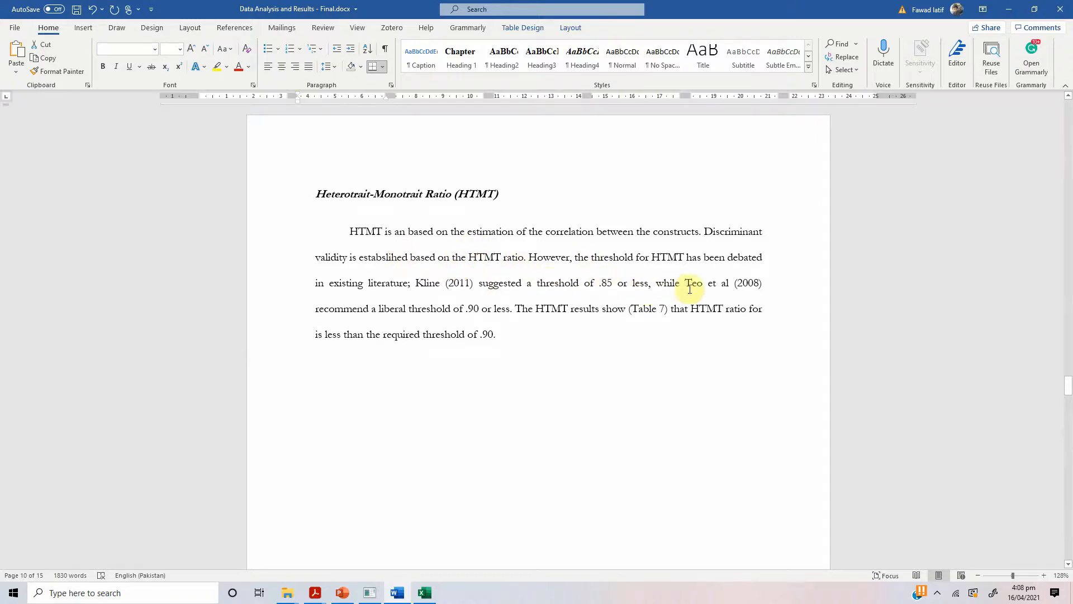
scroll(554, 324, down, 5)
scroll(554, 324, down, 4)
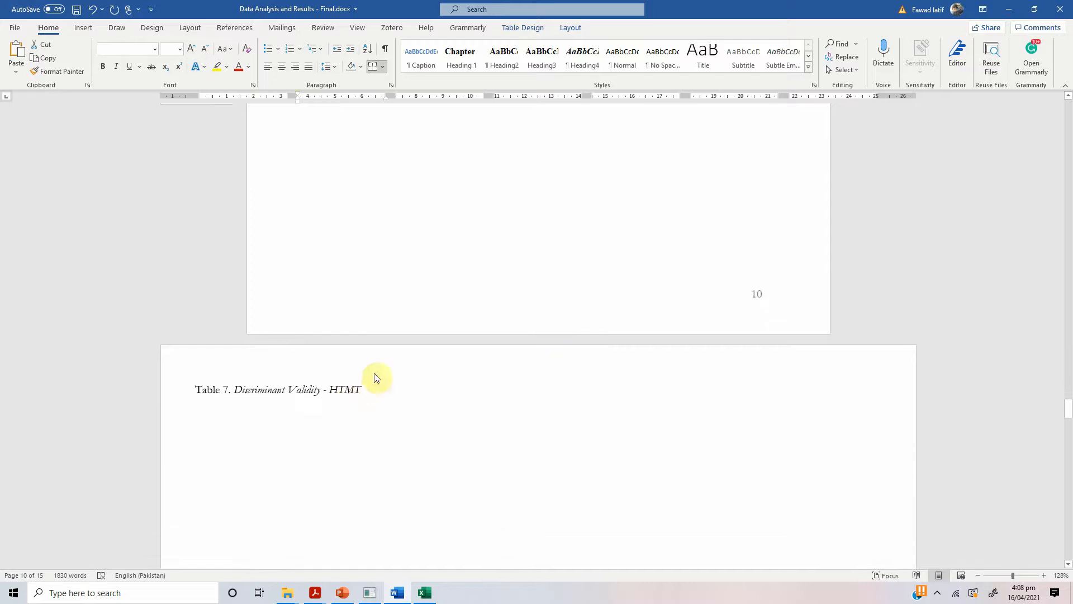
click(342, 407)
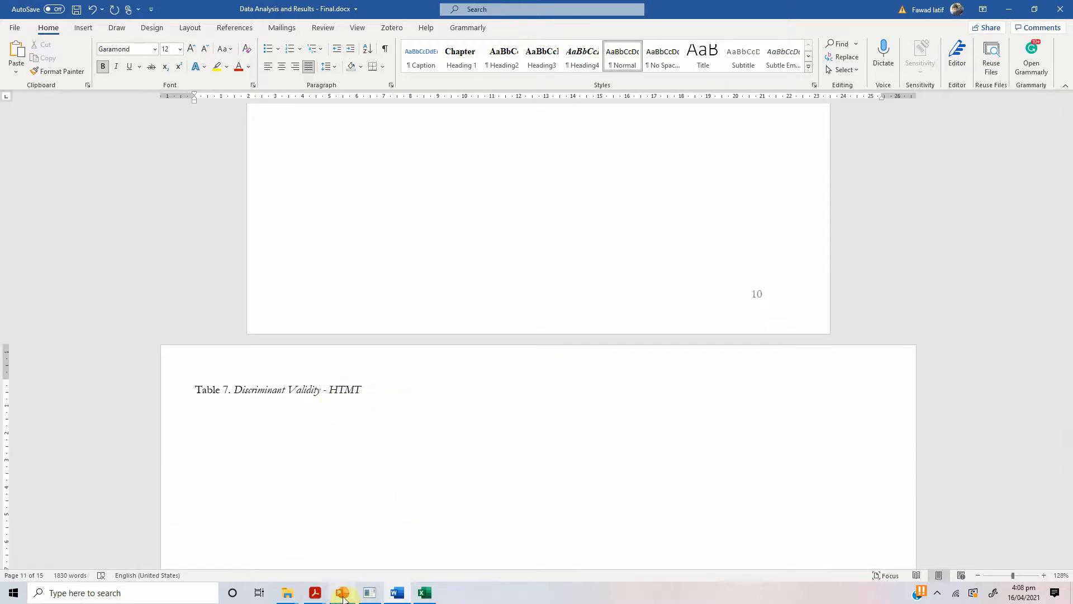
Step: Switch to SmartPLS and copy the Heterotrait-Monotrait Ratio (HTMT) matrix into a new Excel worksheet starting at A1
click(367, 591)
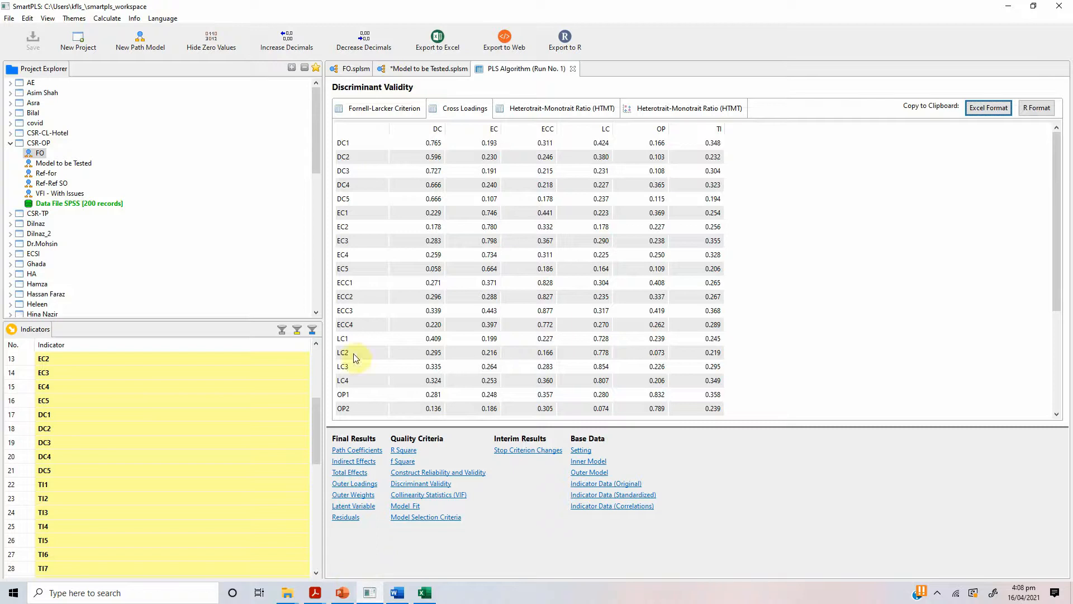
click(549, 106)
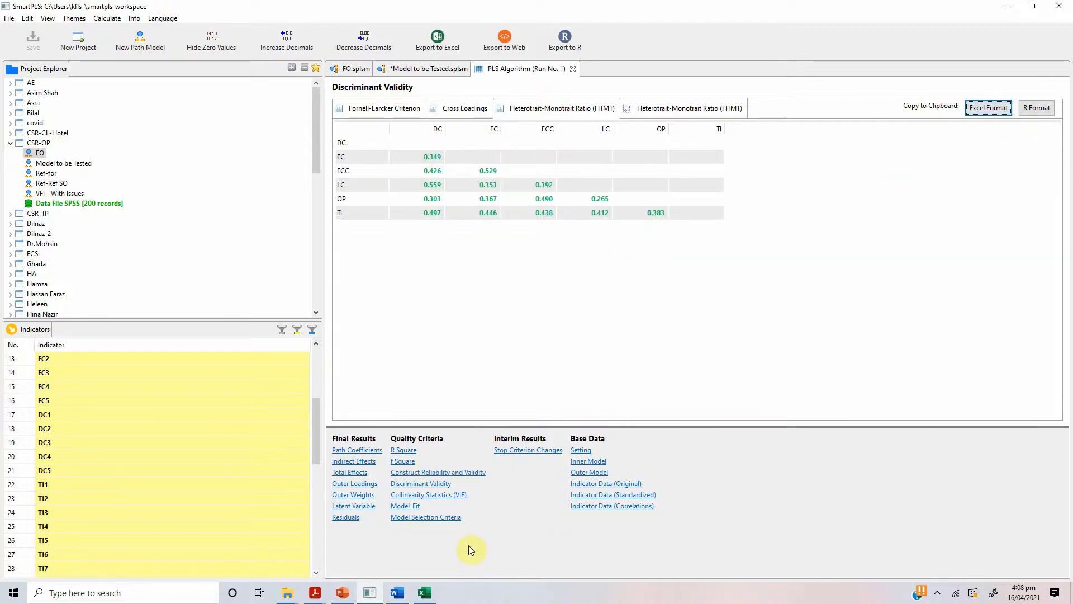
click(435, 590)
click(296, 561)
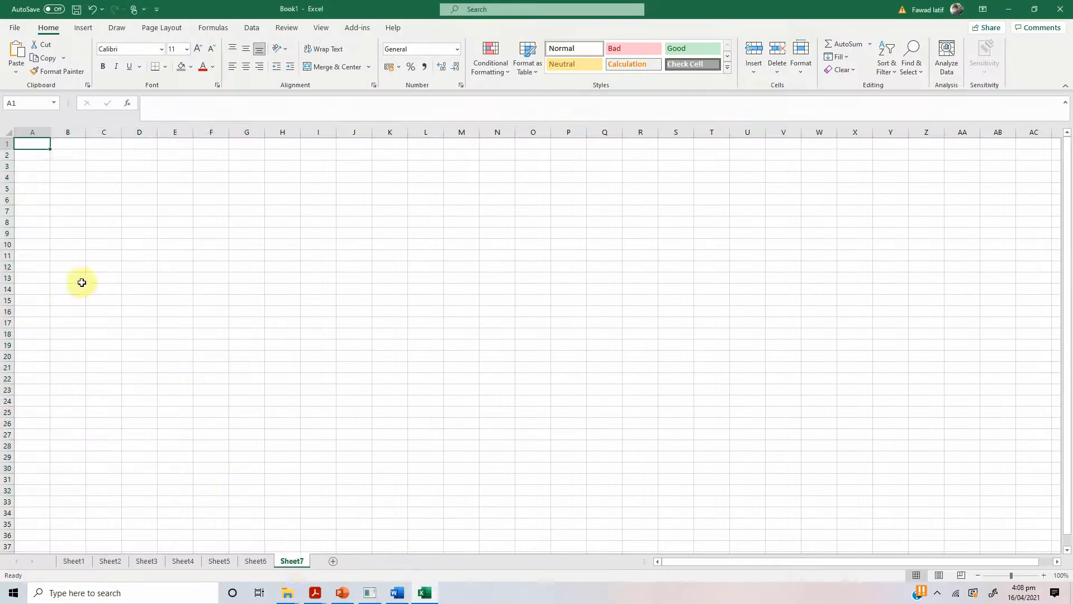
key(ctrl+v)
Step: Copy the HTMT matrix in A1:G7 into the Word document below the Table 7 caption and fit it to the window width
click(50, 177)
drag(34, 144, 239, 217)
key(ctrl+c)
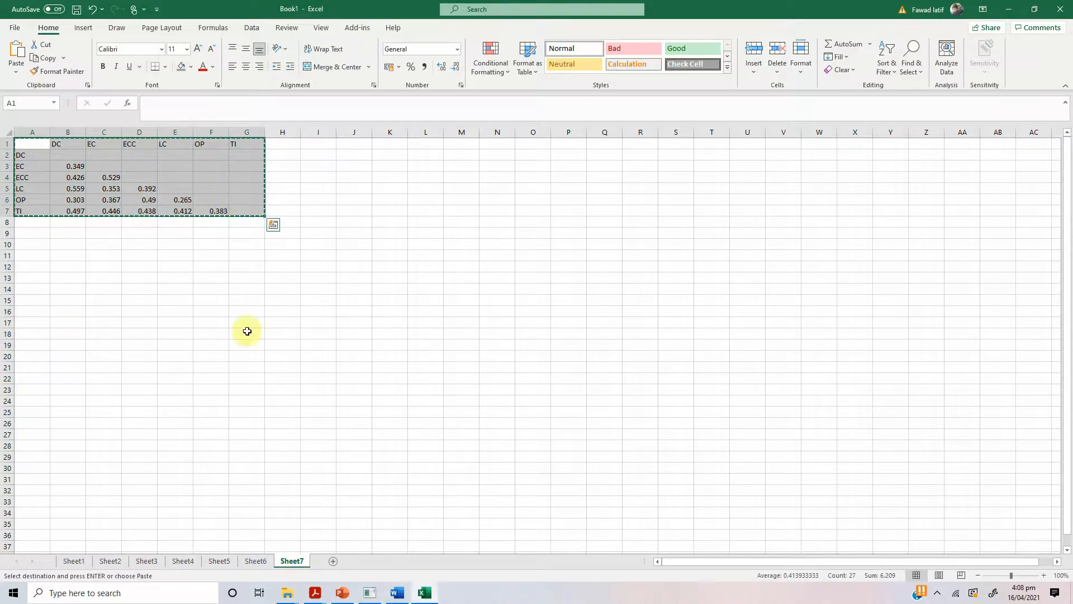
click(401, 595)
key(ctrl+v)
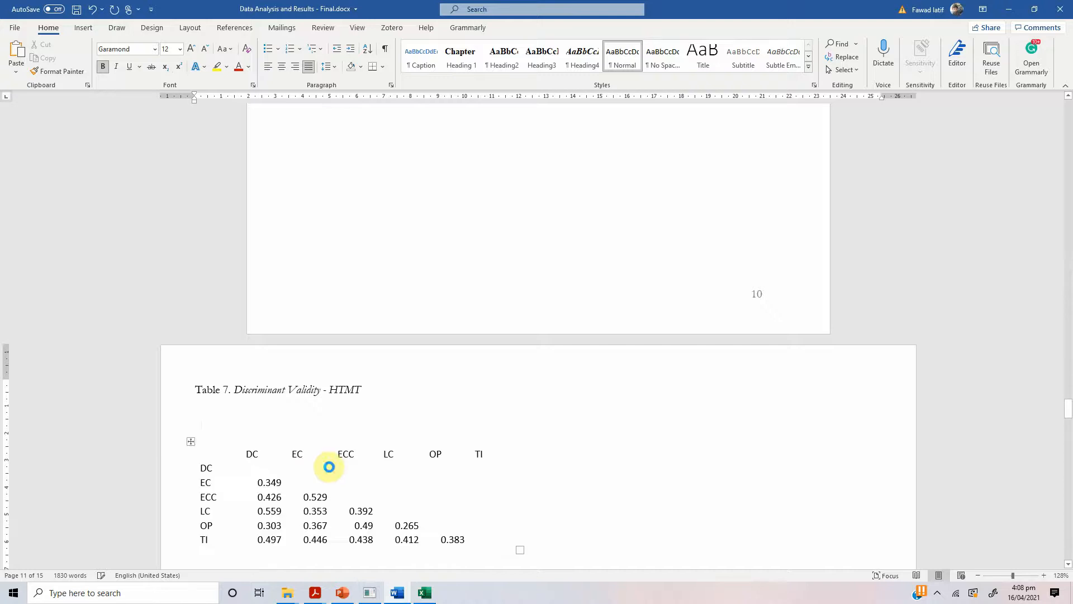
right_click(189, 442)
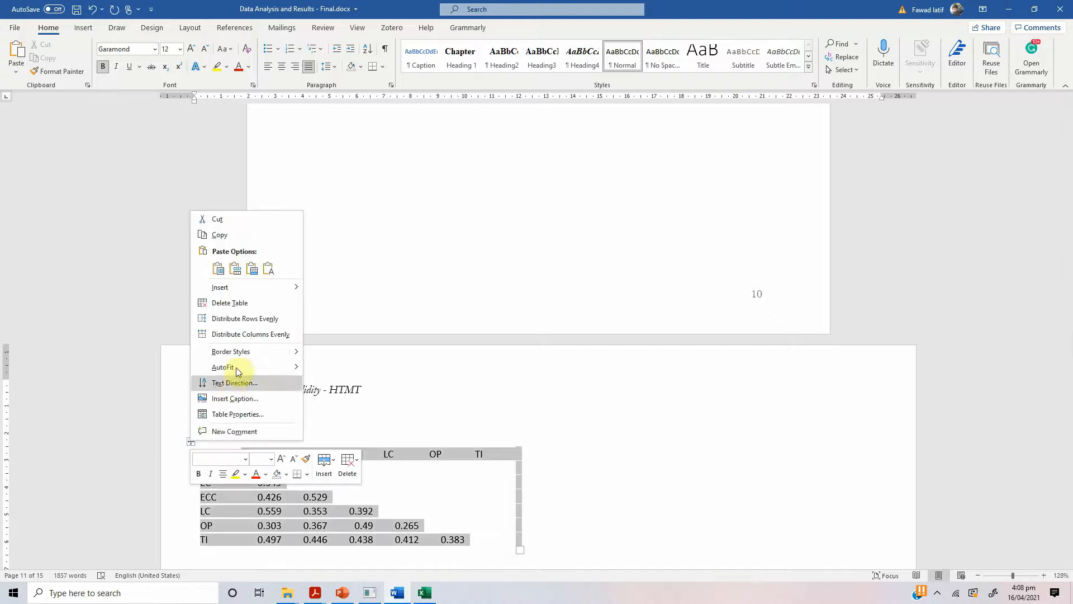
click(343, 388)
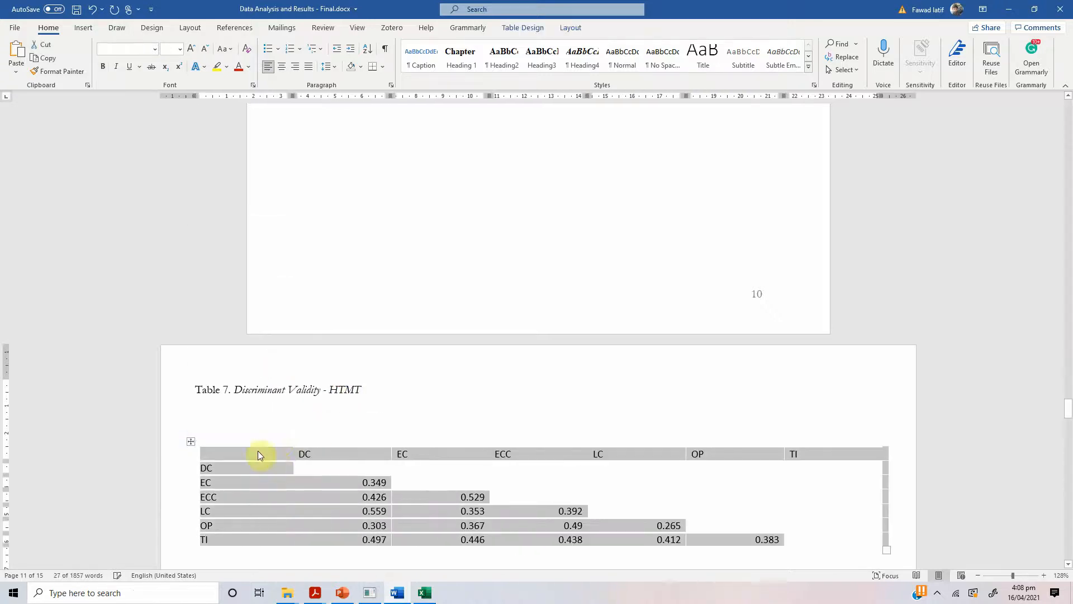
Step: Center the DC through TI columns of Table 7 and remove the blank line between its caption and the table
click(297, 457)
drag(326, 446, 790, 463)
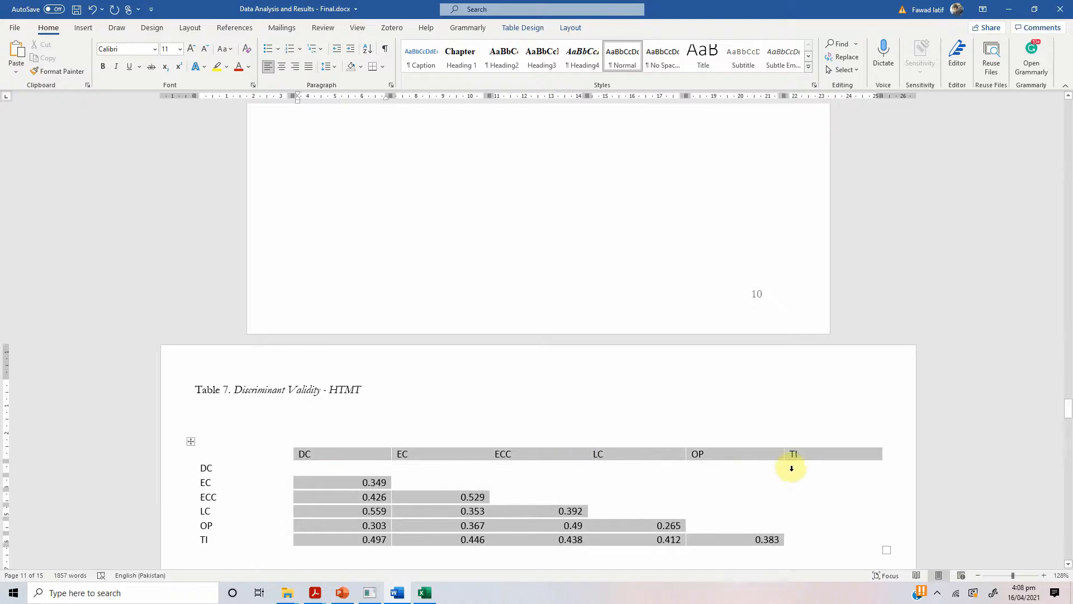
click(284, 73)
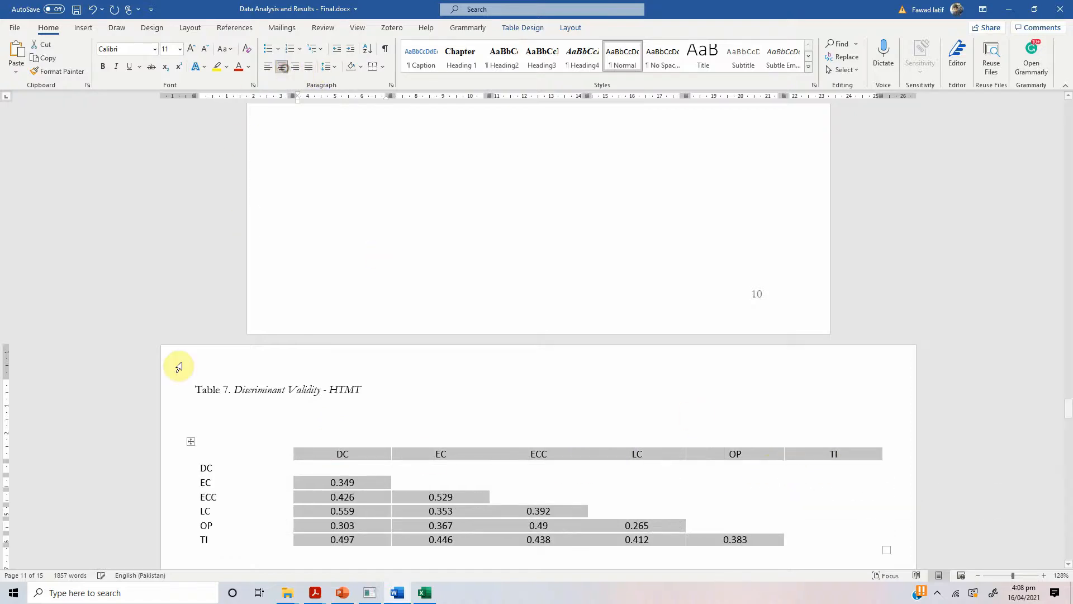
click(218, 414)
key(Delete)
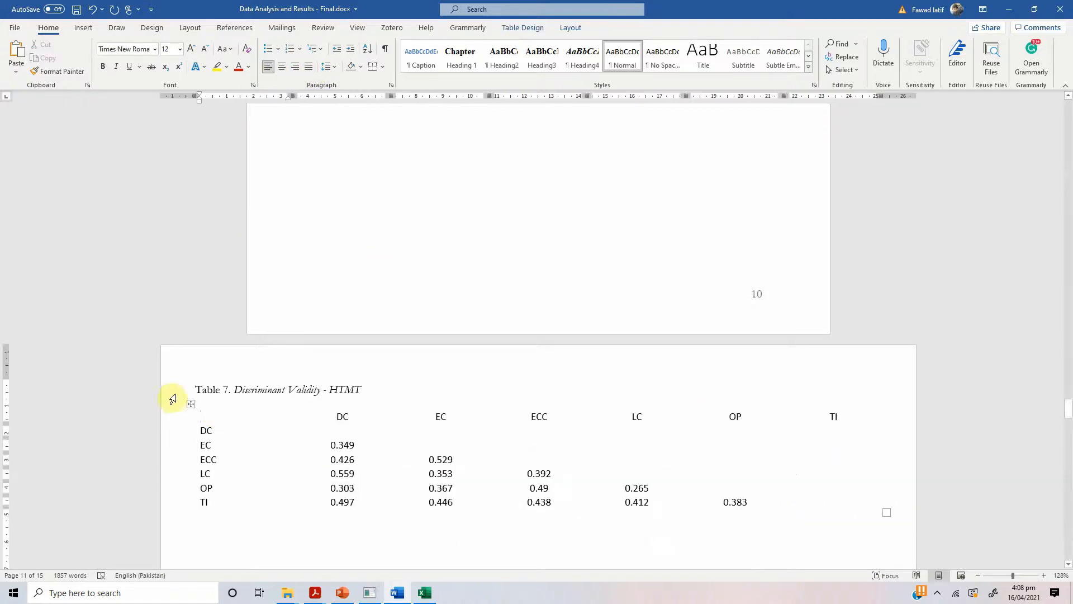
Step: Add top and bottom borders to the whole Table 7 Discriminant Validity - HTMT table
click(190, 403)
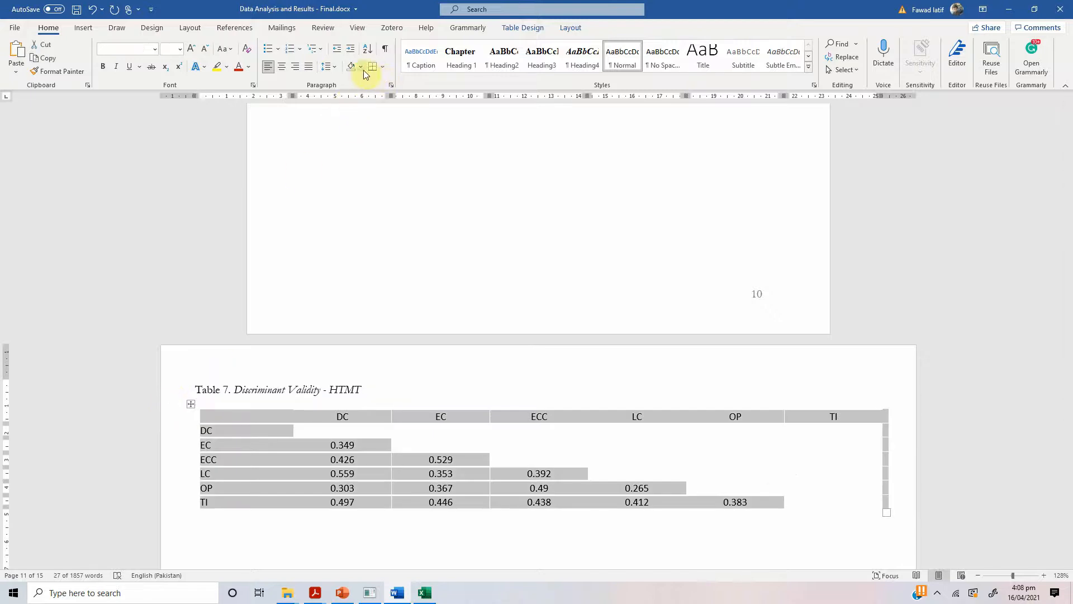
click(382, 67)
click(384, 88)
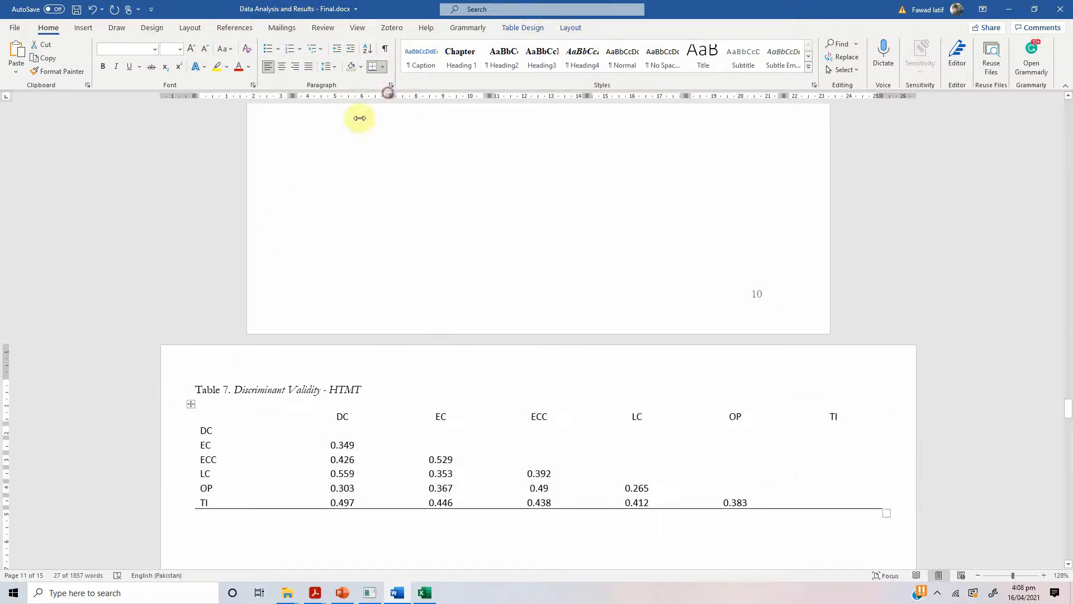
Step: Add a bottom border under the header row of Table 7, from the empty first cell through TI
click(217, 411)
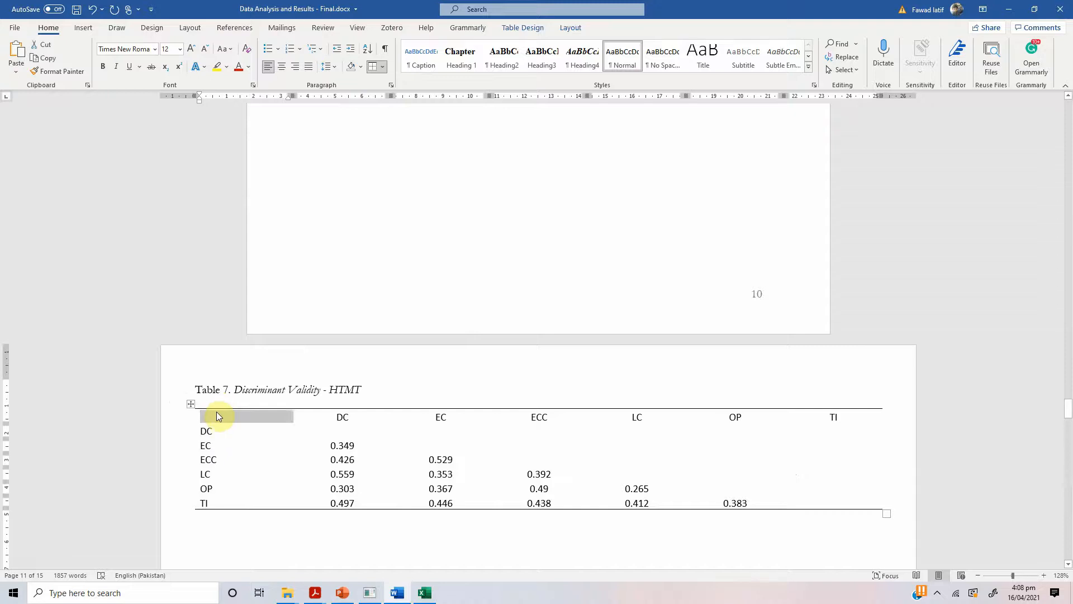
key(shift+Right)
key(shift+Right)
key(shift+Right)
key(shift+Right)
key(shift+Right)
key(shift+Right)
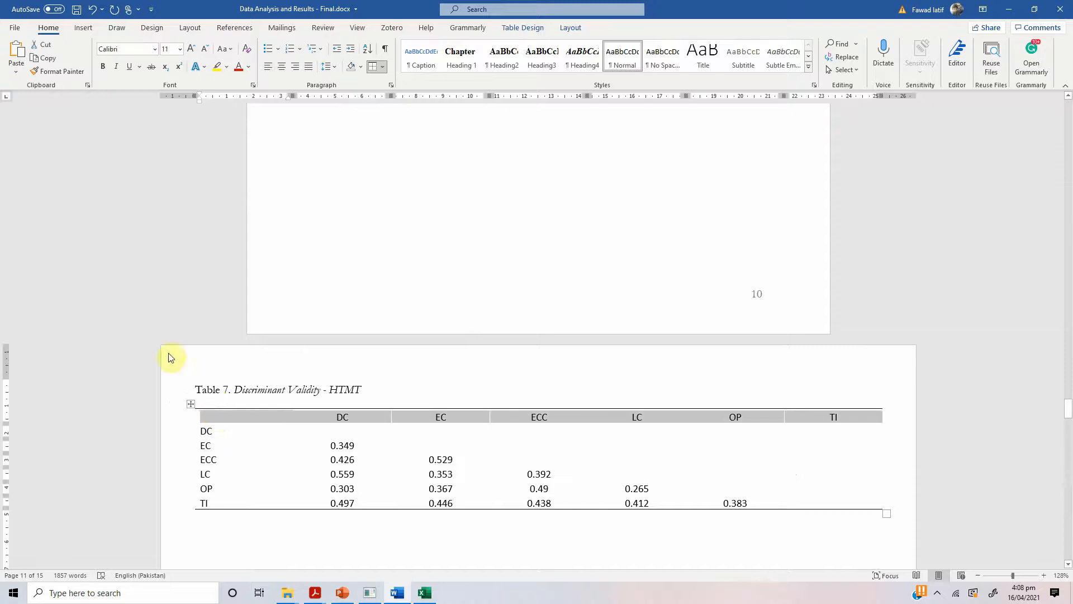
click(382, 67)
click(381, 80)
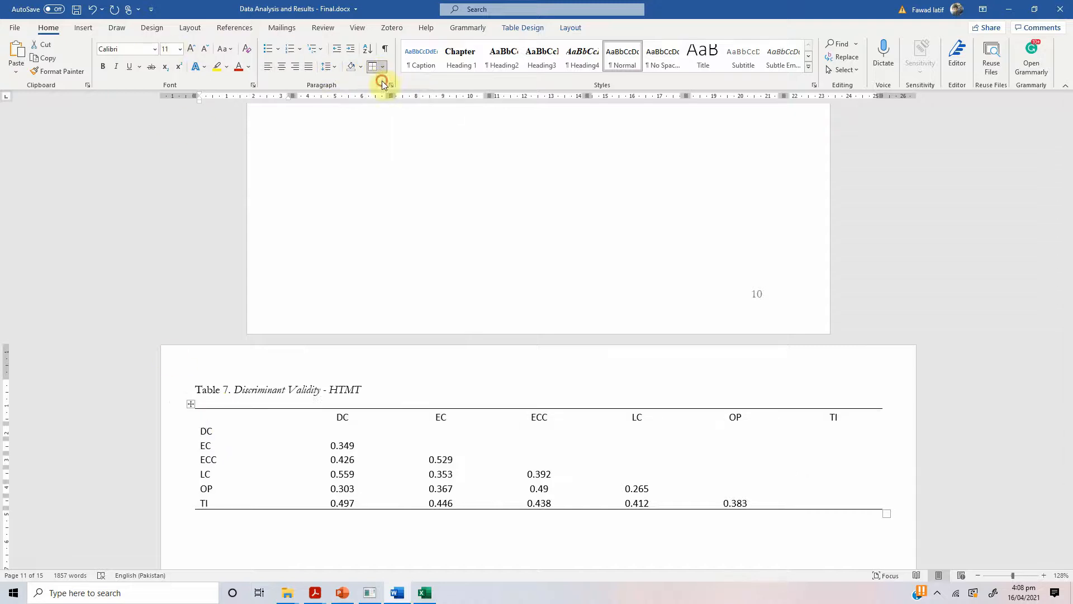
Step: Centre-align the DC through TI columns of Table 1, Factor Loading
scroll(394, 252, up, 1)
scroll(395, 251, up, 20)
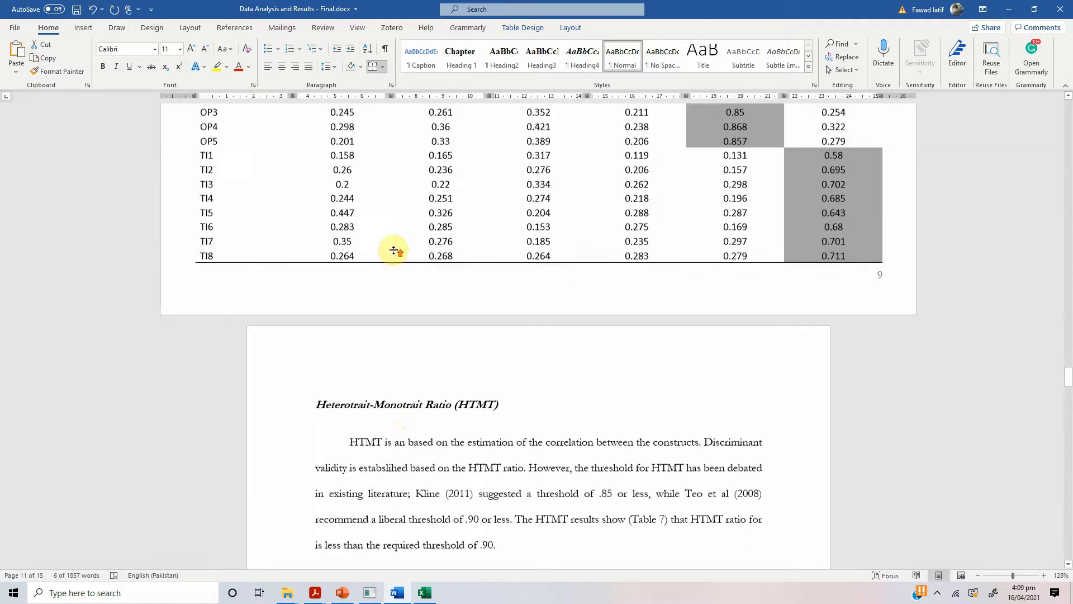
scroll(395, 249, up, 20)
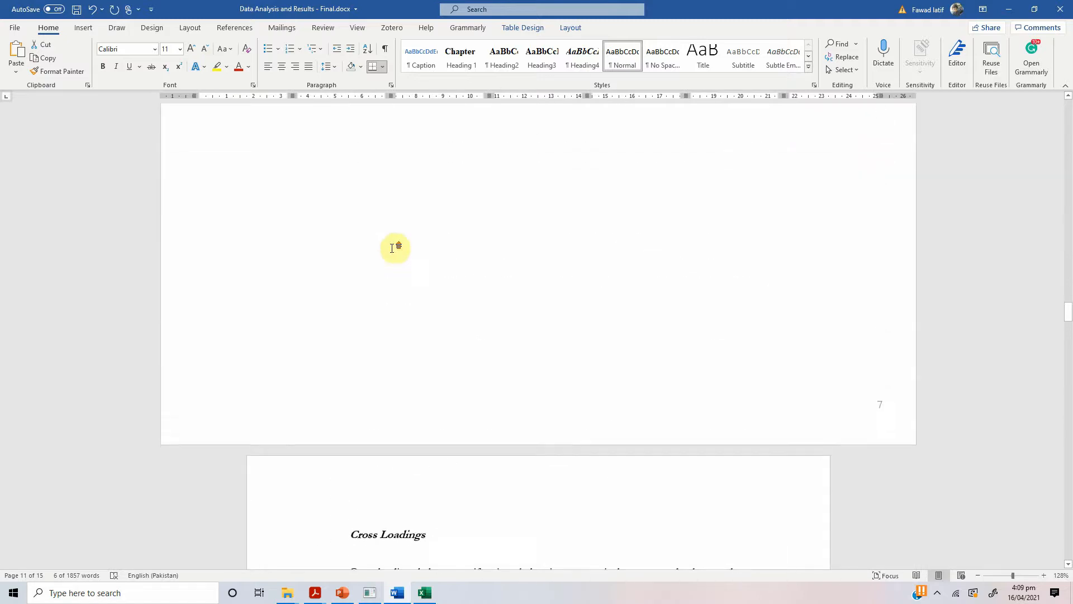
scroll(394, 248, up, 20)
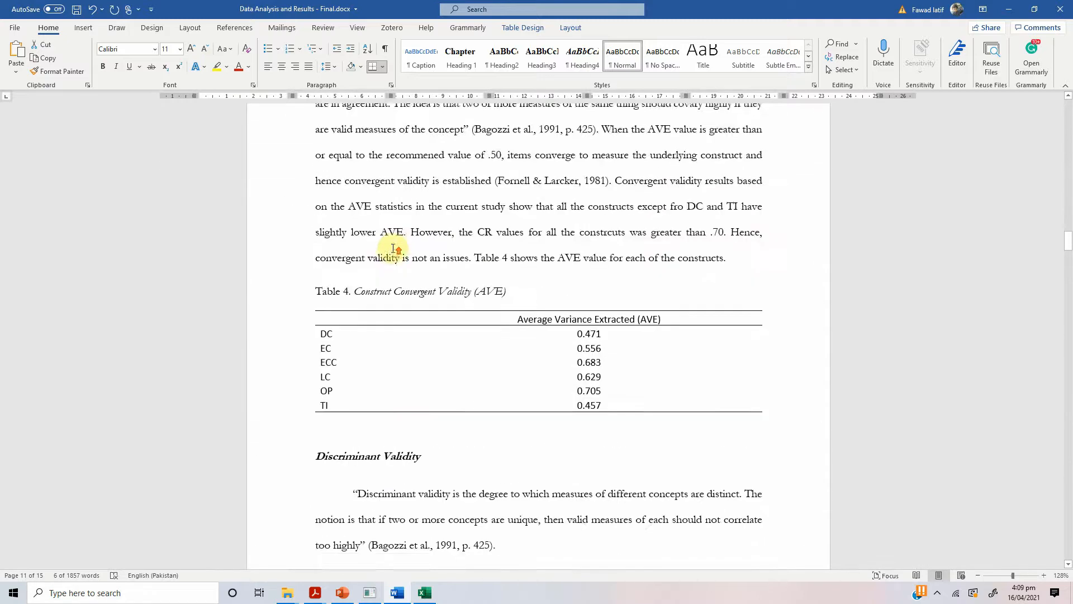
scroll(393, 248, up, 20)
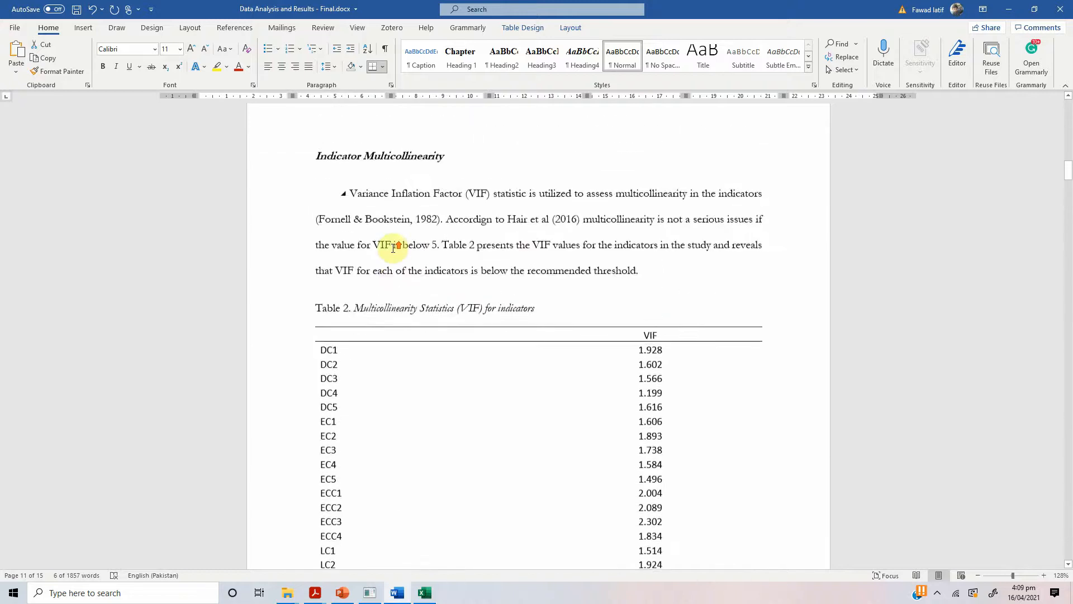
scroll(394, 249, up, 12)
scroll(391, 240, down, 10)
scroll(391, 256, down, 4)
scroll(363, 233, up, 2)
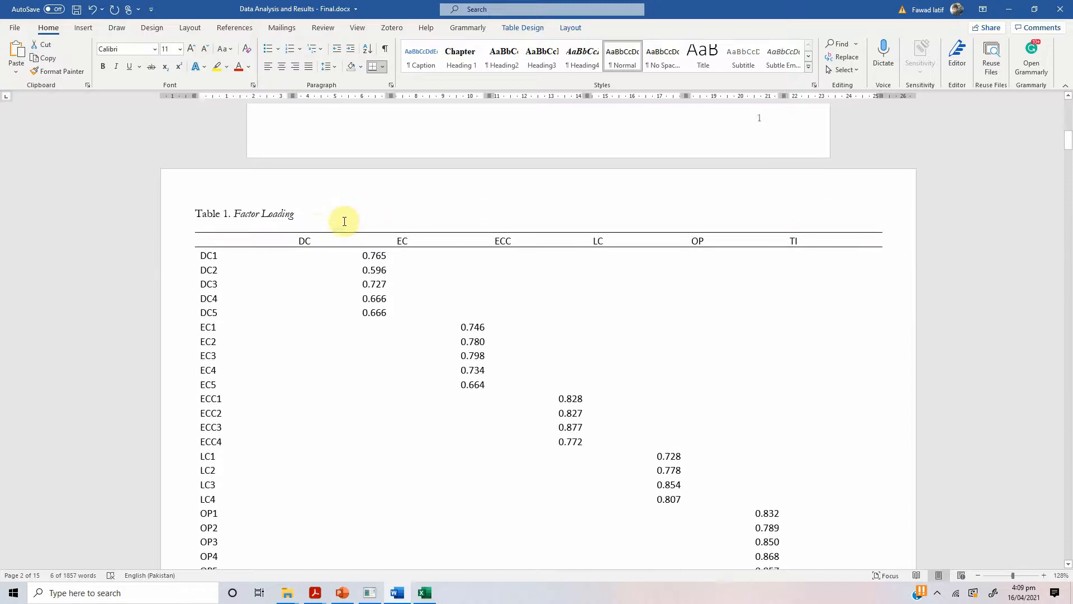
drag(314, 231, 827, 241)
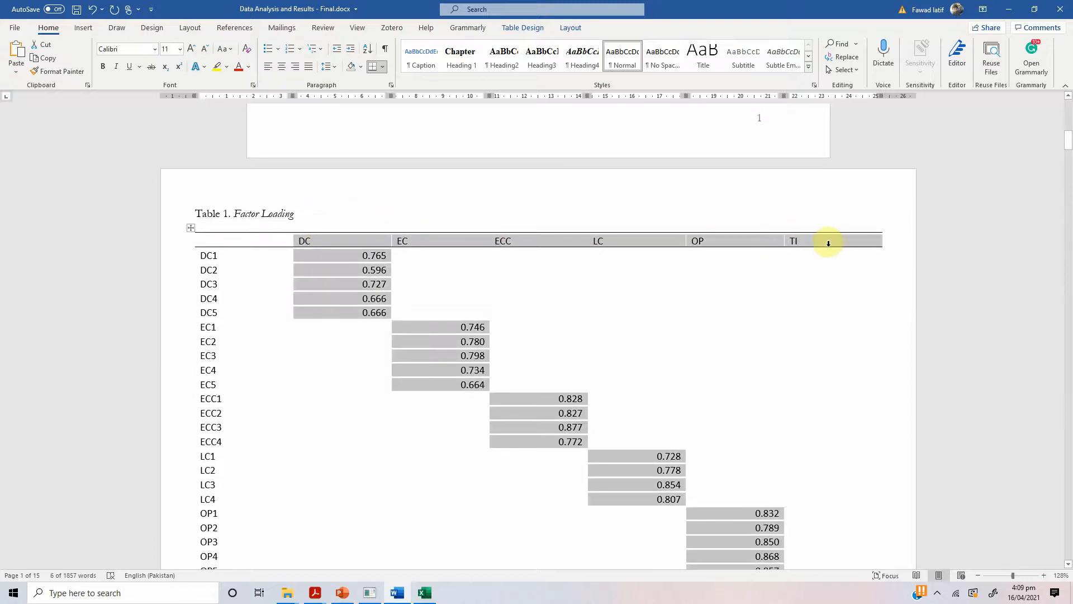
click(284, 68)
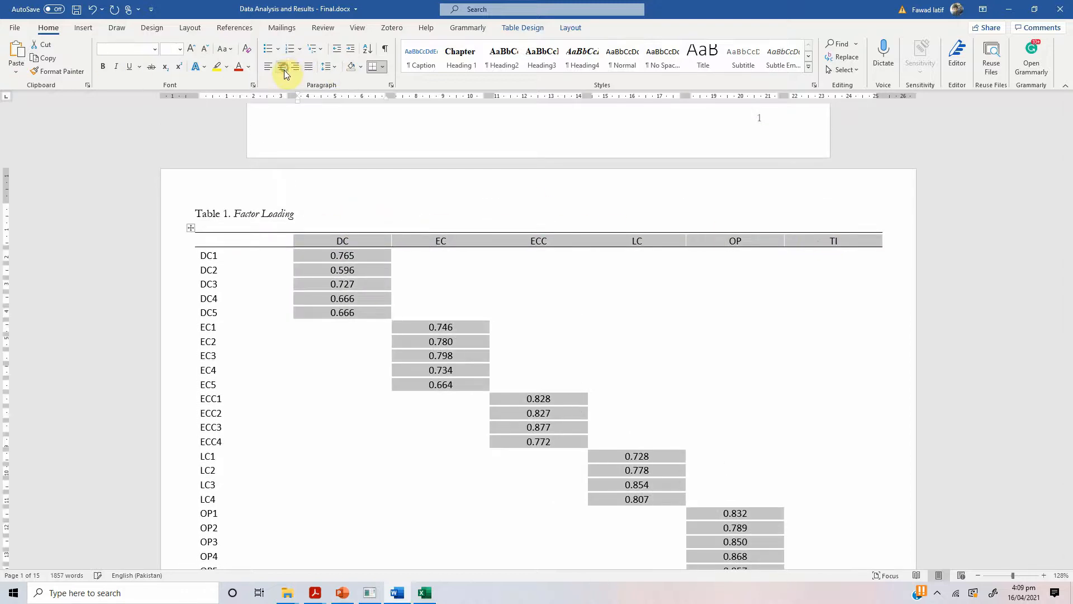
Step: Review the layout of the remaining tables down to the Validating Higher Order Construct section
scroll(338, 204, down, 10)
scroll(340, 202, down, 20)
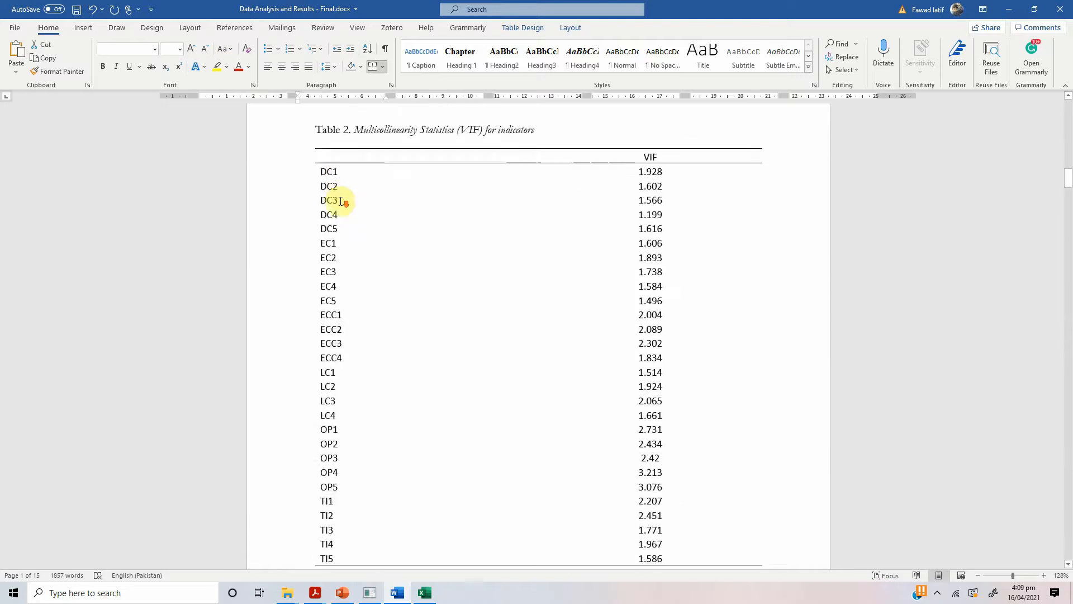
scroll(340, 202, down, 15)
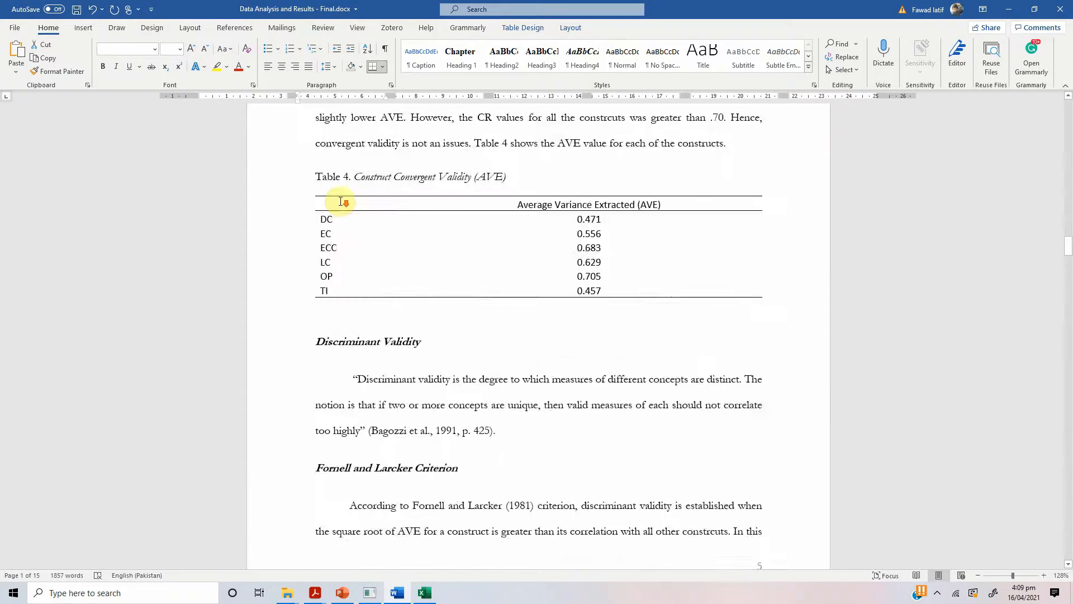
scroll(340, 201, down, 15)
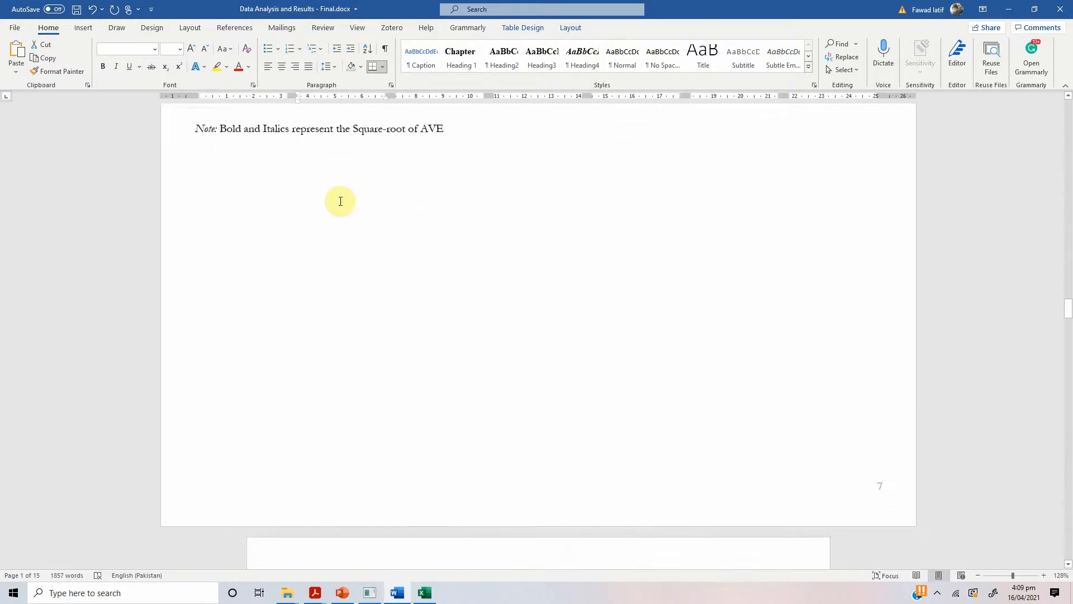
scroll(340, 201, down, 15)
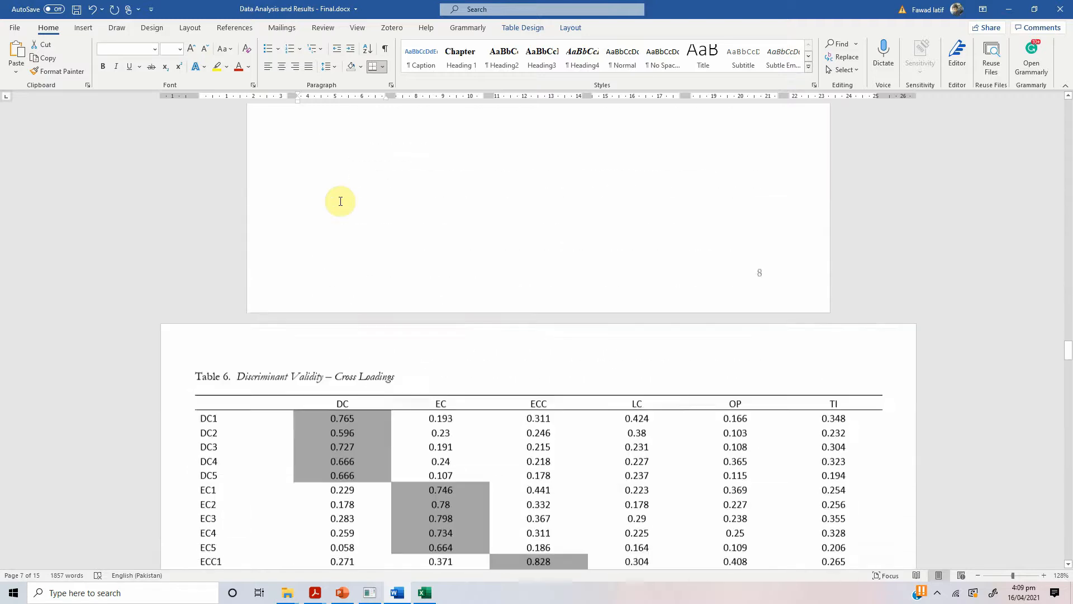
scroll(340, 202, down, 15)
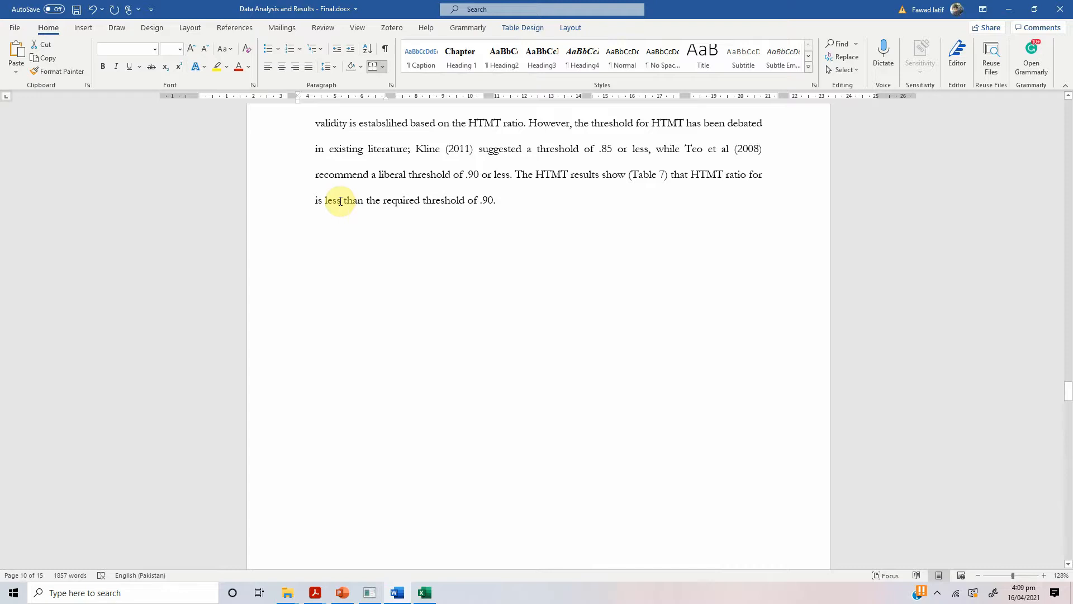
scroll(341, 201, down, 8)
scroll(340, 201, down, 15)
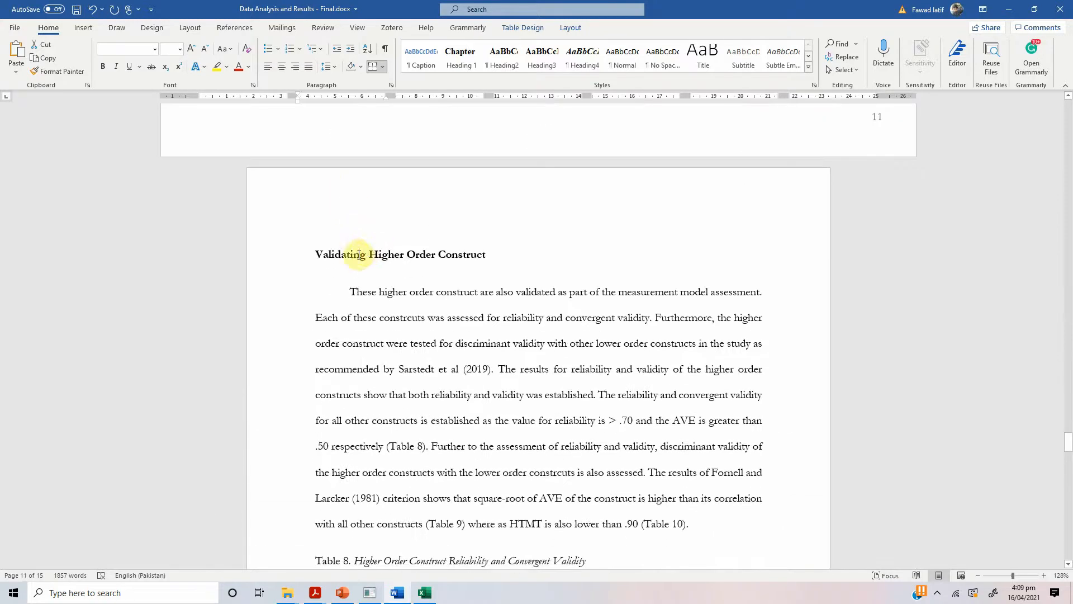
click(353, 251)
scroll(363, 246, down, 3)
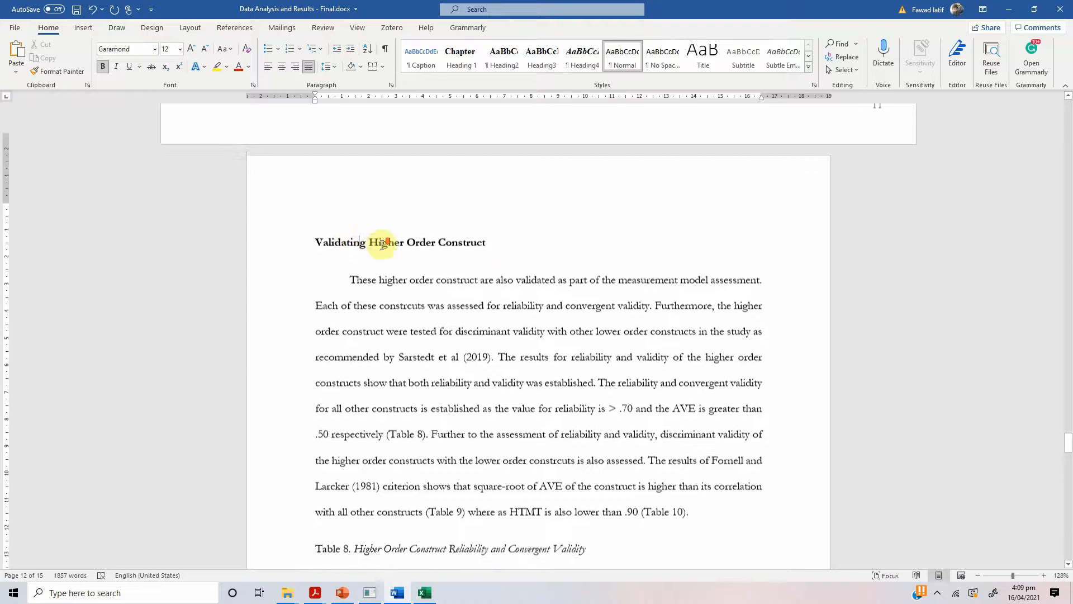
Step: Switch to SmartPLS, show the Latent Variable scores in the PLS Algorithm results through case 200, and copy them in Excel format
click(369, 593)
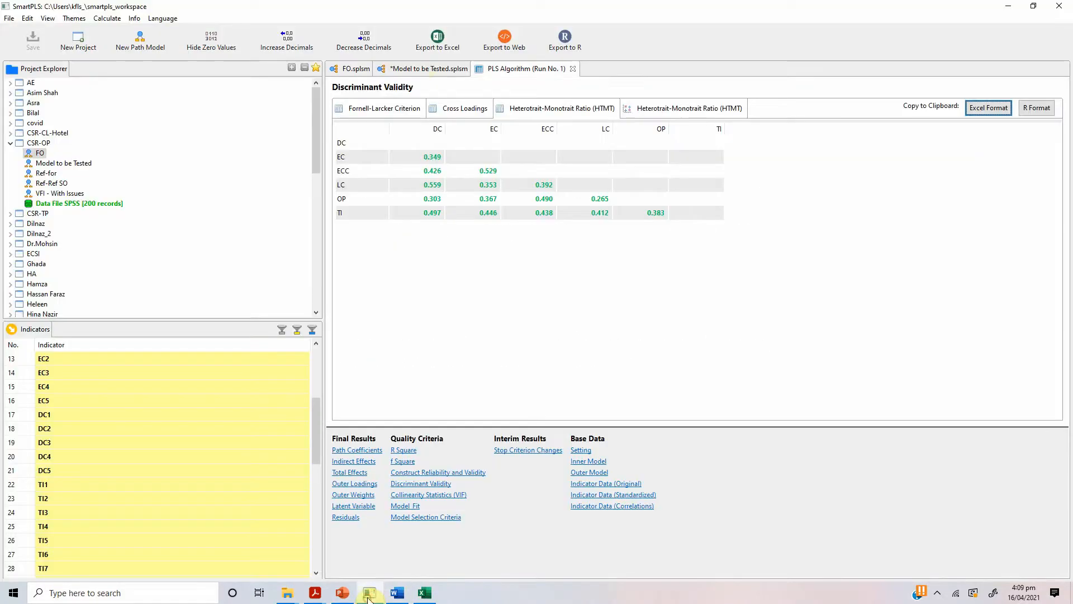
click(429, 69)
click(353, 69)
click(519, 70)
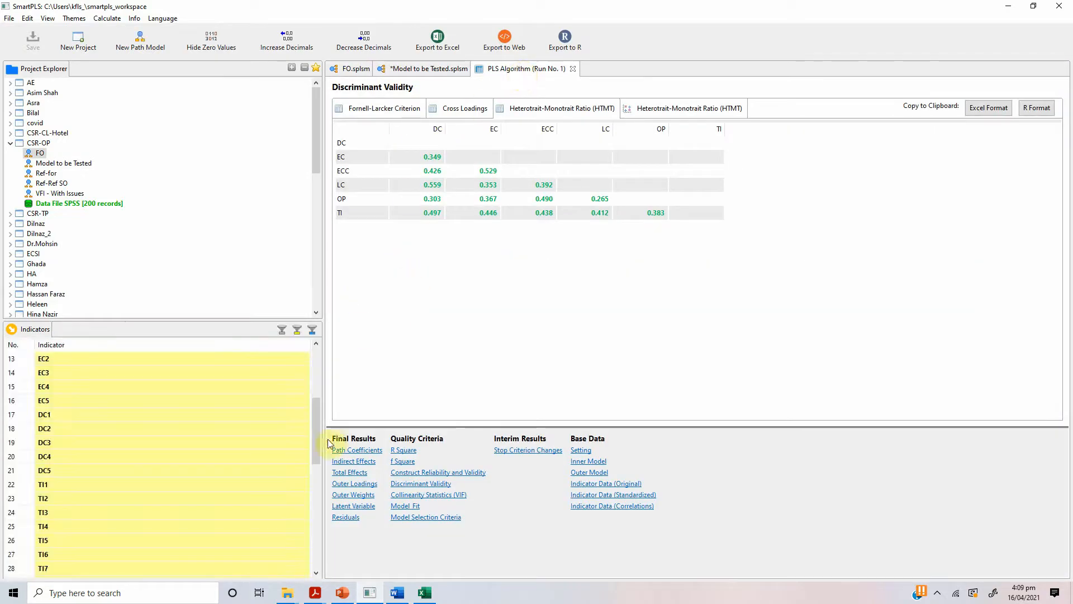
click(353, 506)
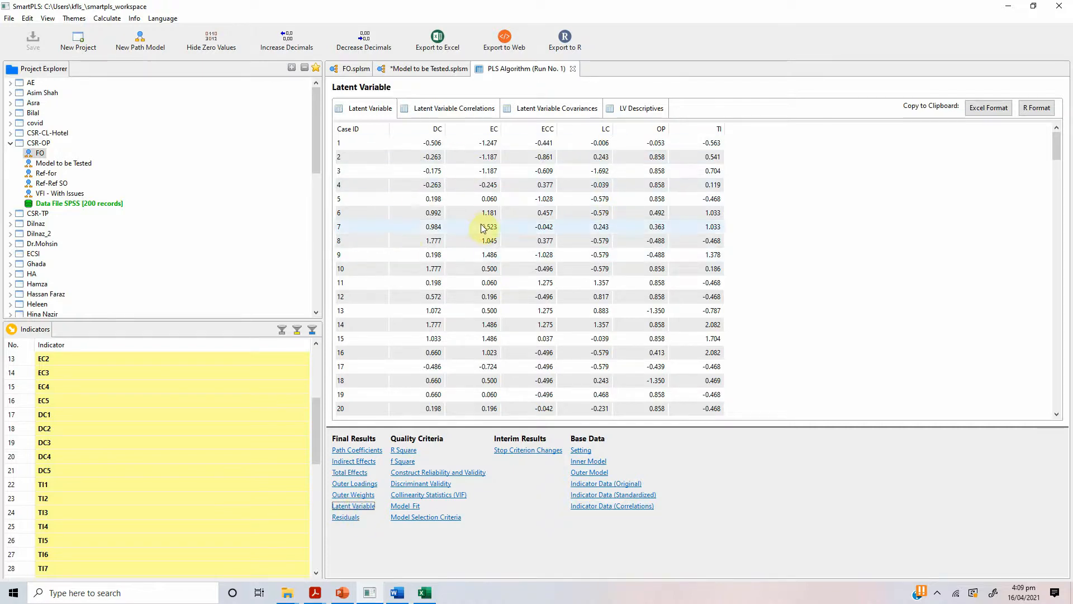
drag(1057, 146, 1056, 400)
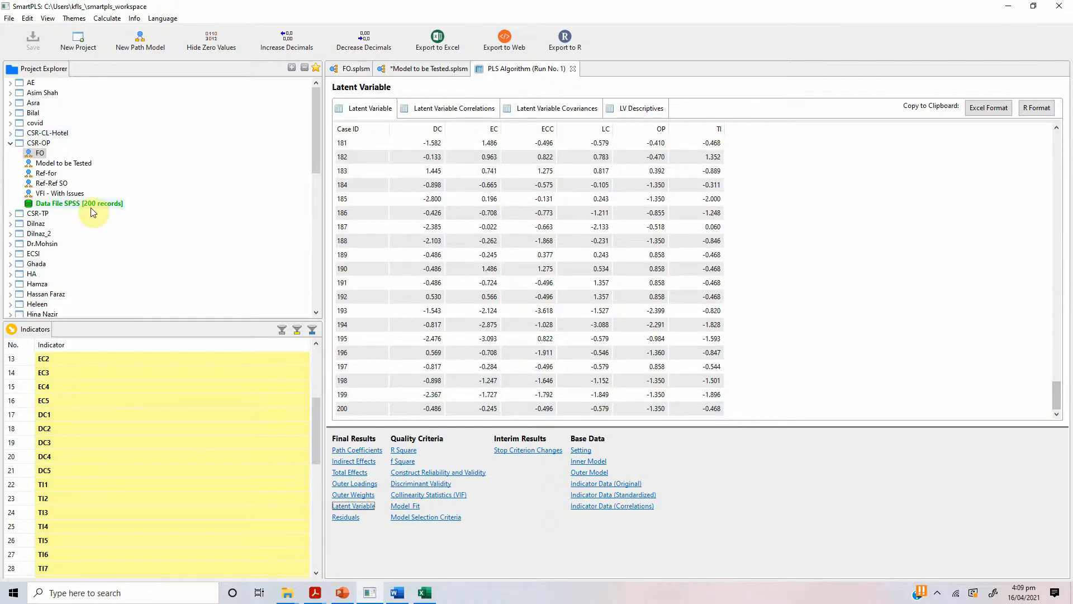
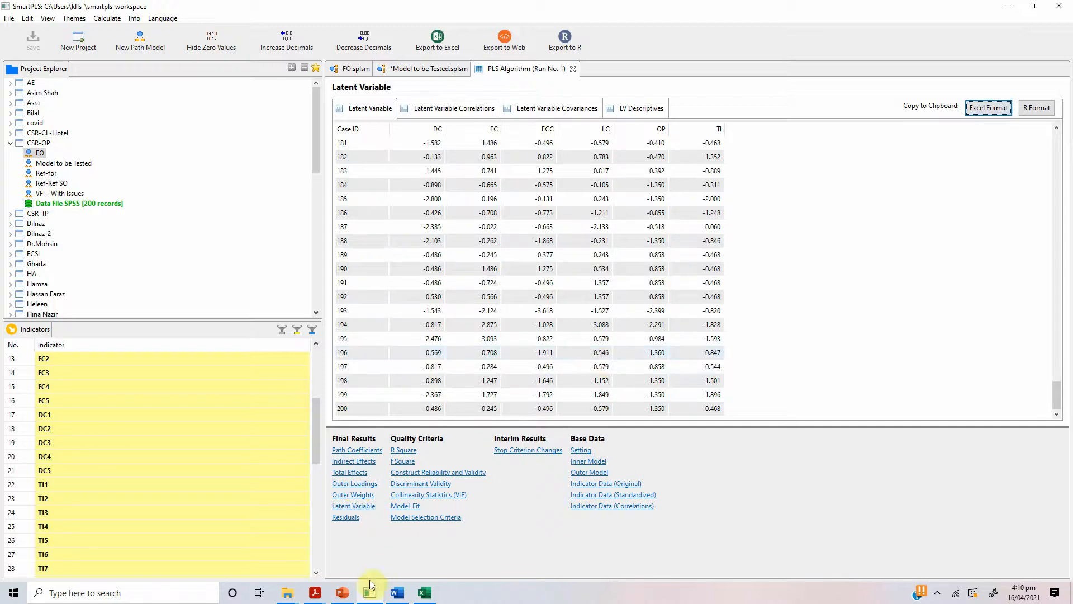
Step: Switch to File Explorer and open Data File SPSS.csv from the Thesis Final, Data, and Paper folder
click(286, 595)
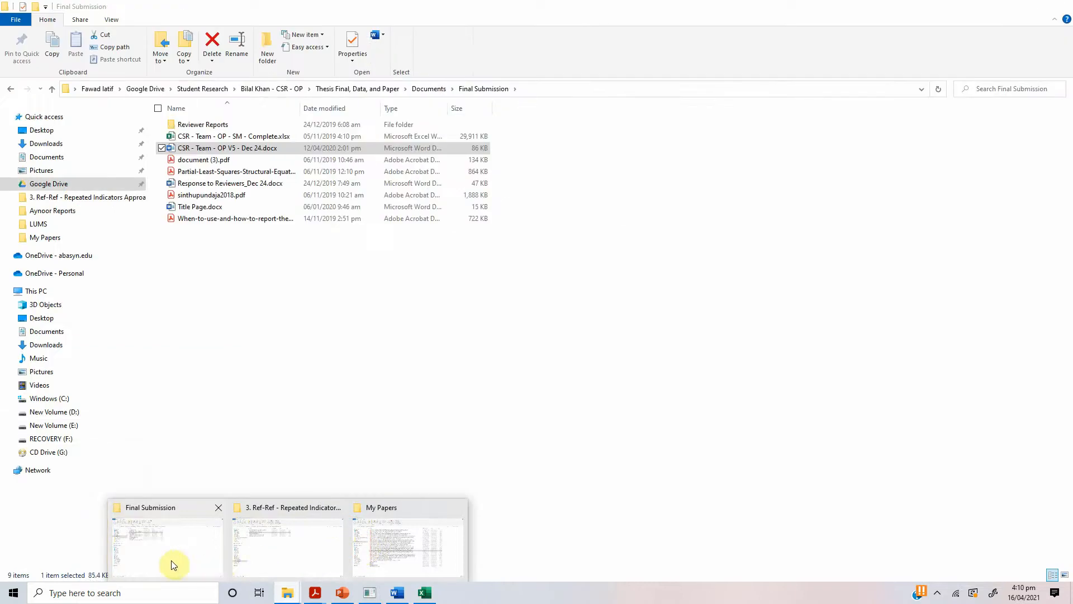
click(172, 564)
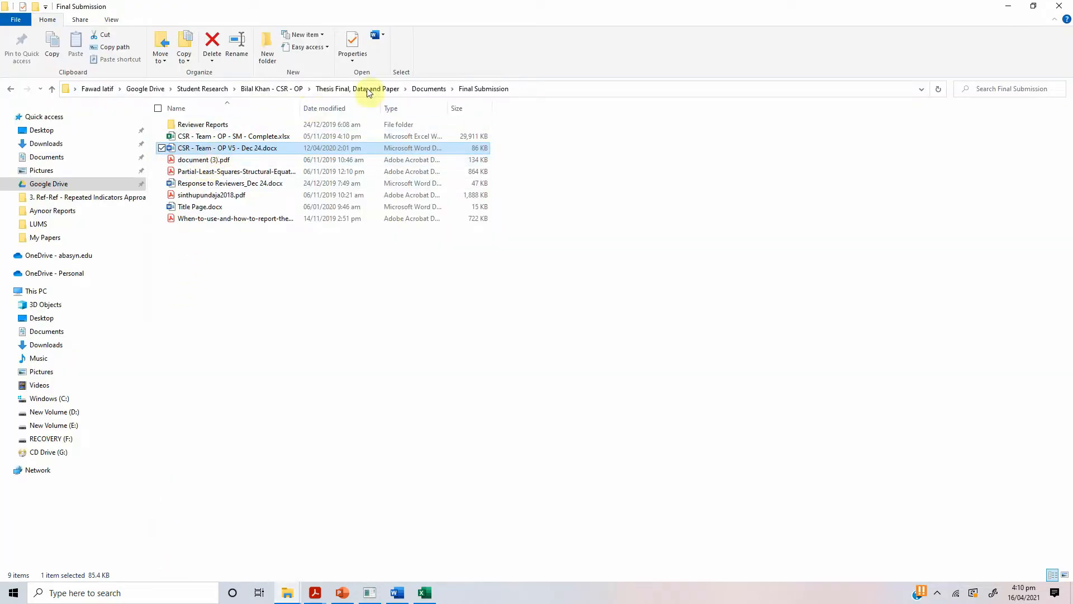
click(432, 90)
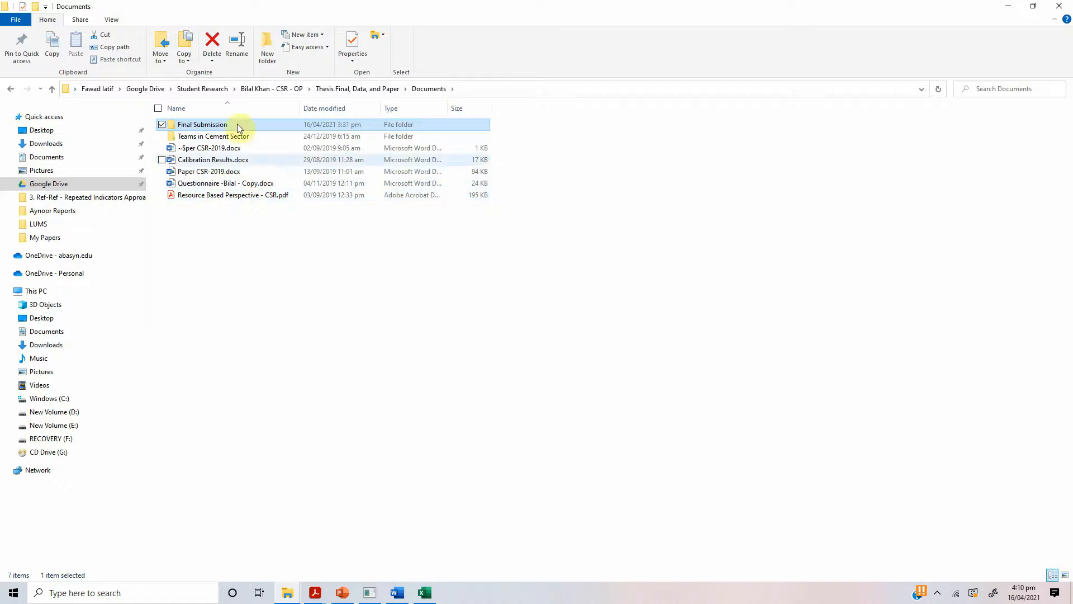
click(370, 90)
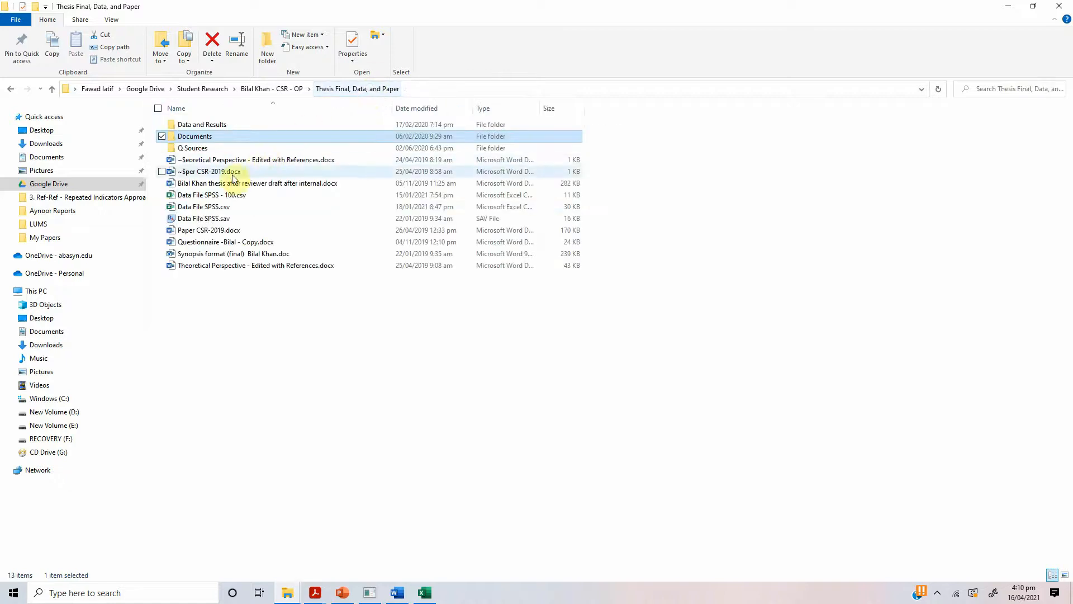
click(201, 208)
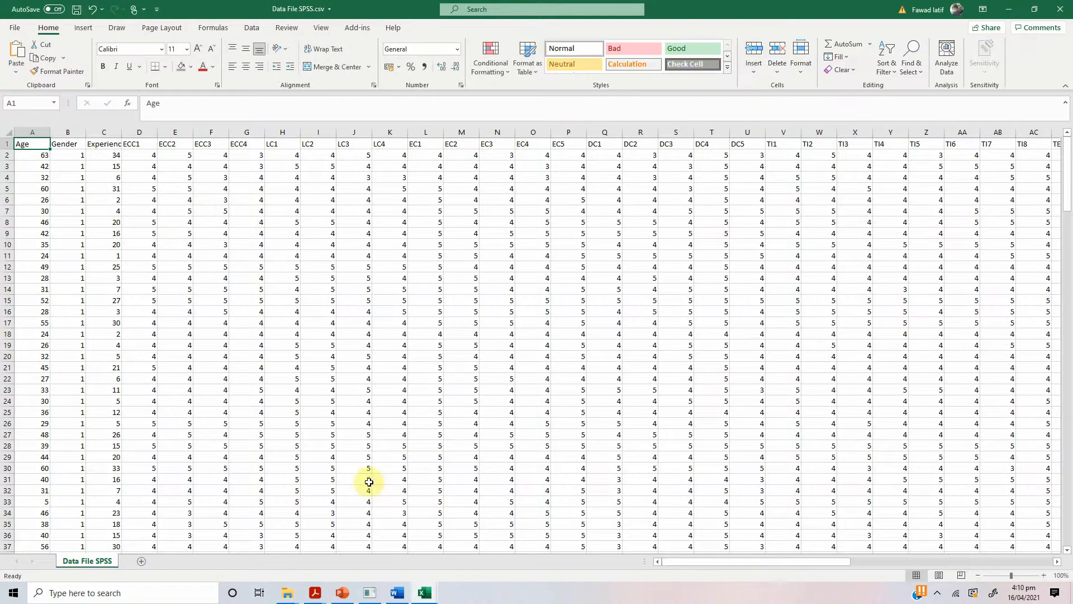
Step: Delete the old score columns BB through BH, from Case ID to TI, in the data file
drag(801, 561, 1016, 561)
click(1058, 561)
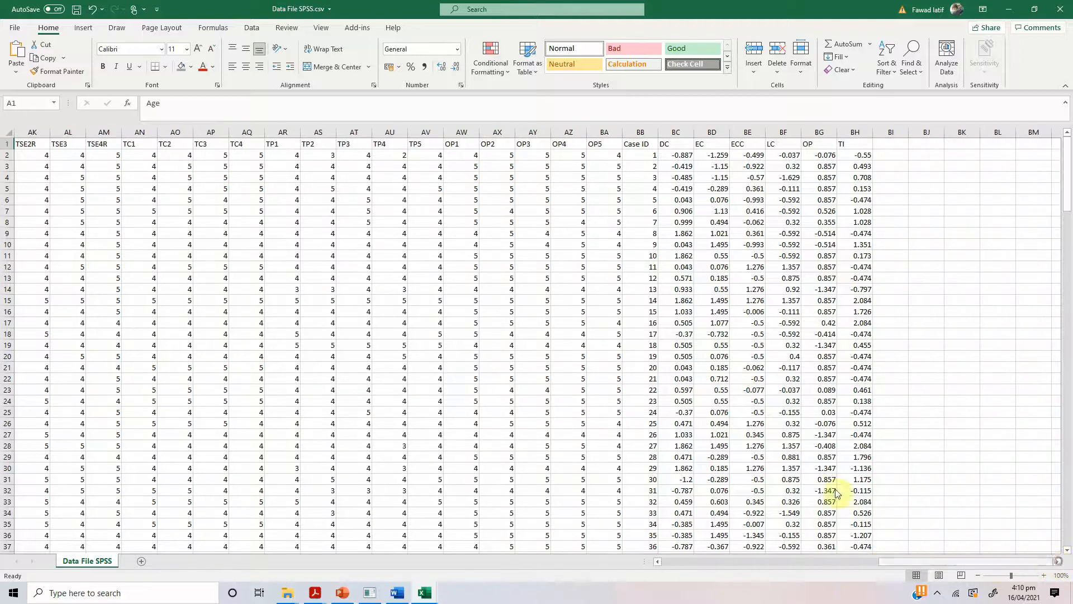
drag(637, 129, 841, 136)
right_click(840, 137)
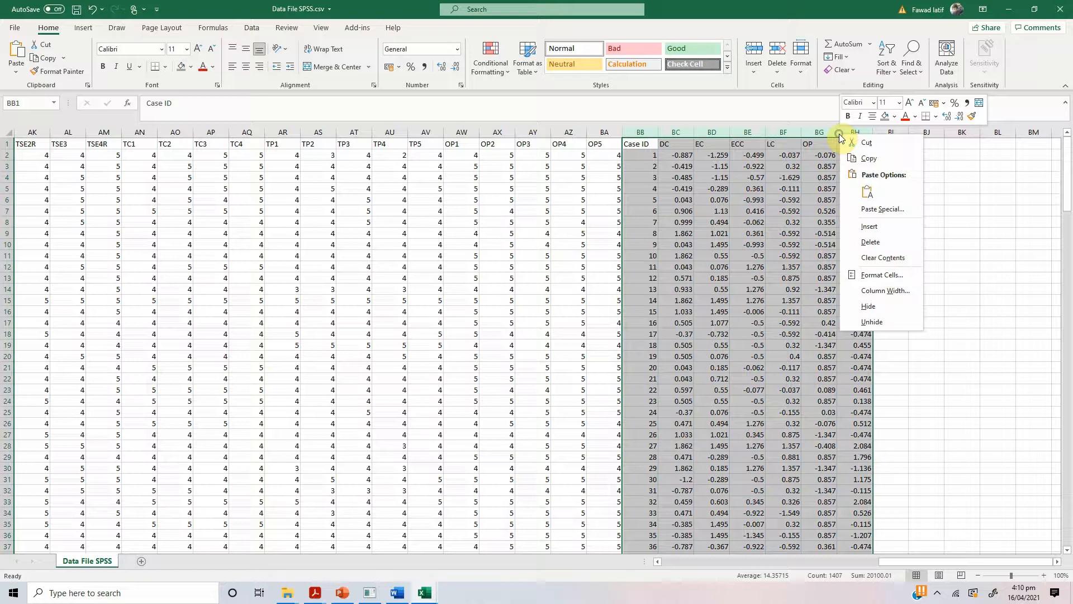
click(872, 244)
Step: Paste the copied SmartPLS latent variable scores into the data file, starting at cell BB1
click(641, 146)
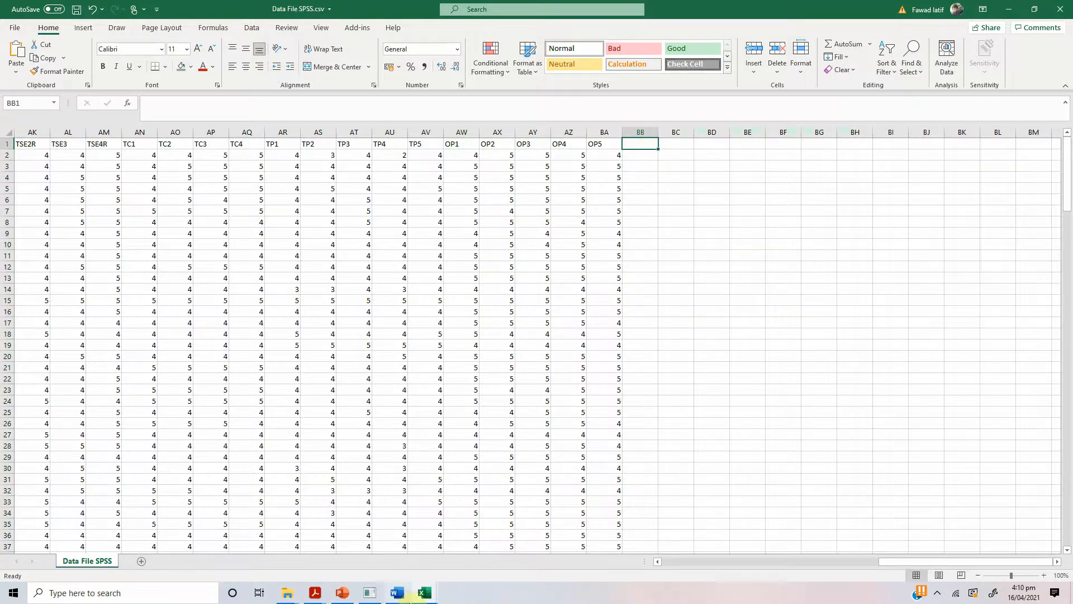
click(369, 593)
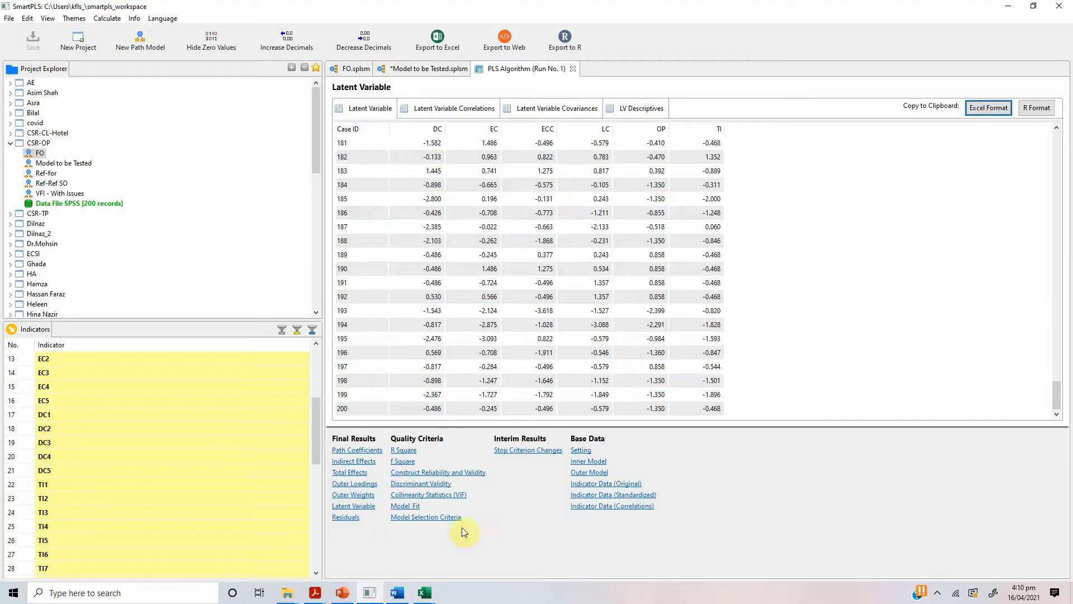
mouse_move(418, 596)
click(480, 566)
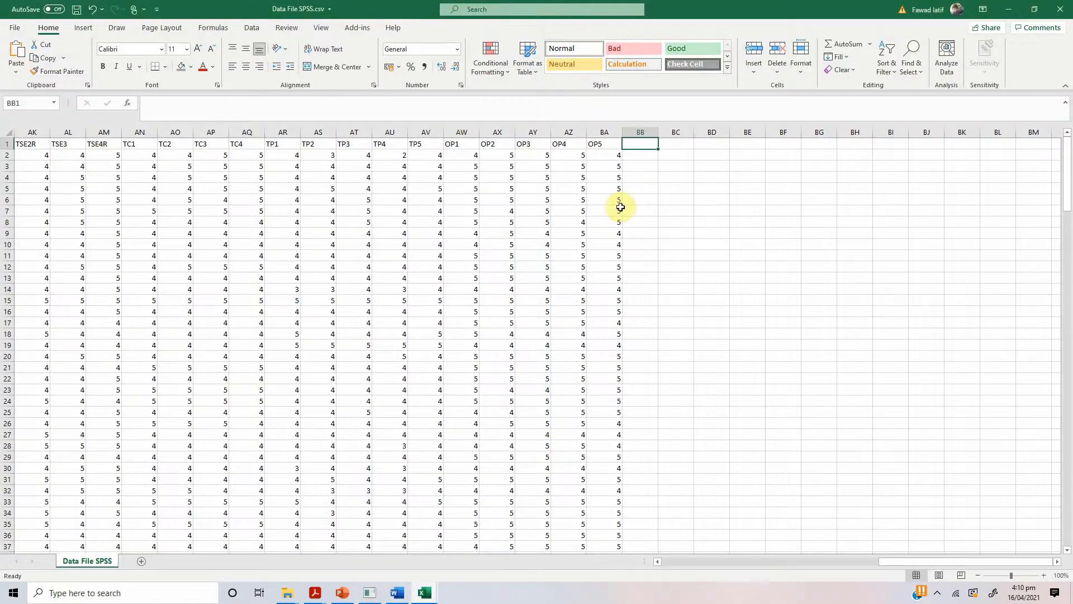
key(ctrl+v)
click(641, 159)
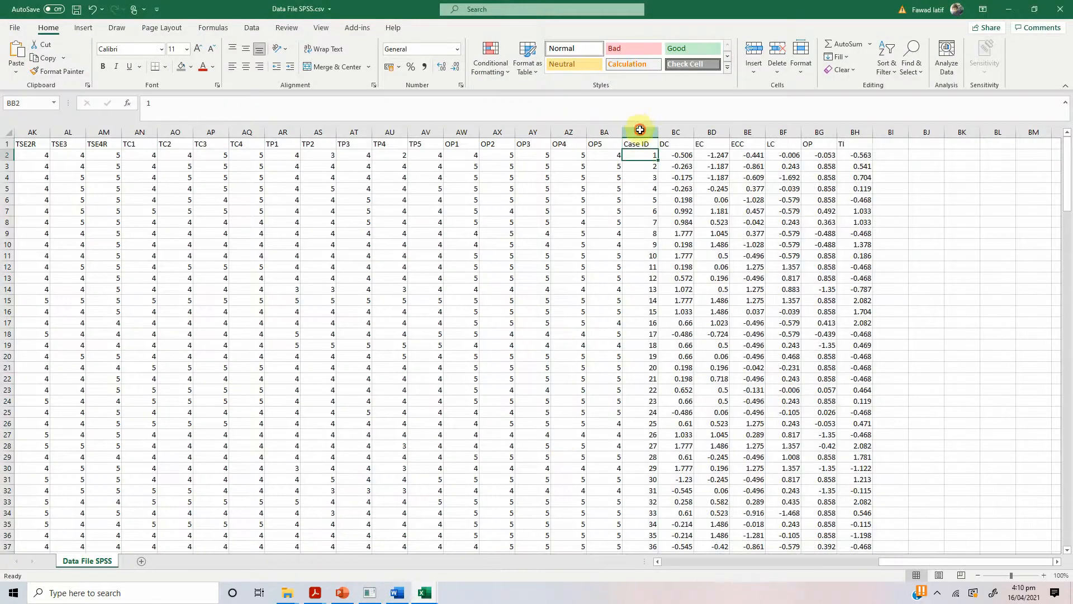
Step: Delete the Case ID column from the data file, save it as a comma-delimited CSV named Data File SPSS - LVS, and close it
right_click(639, 130)
click(676, 239)
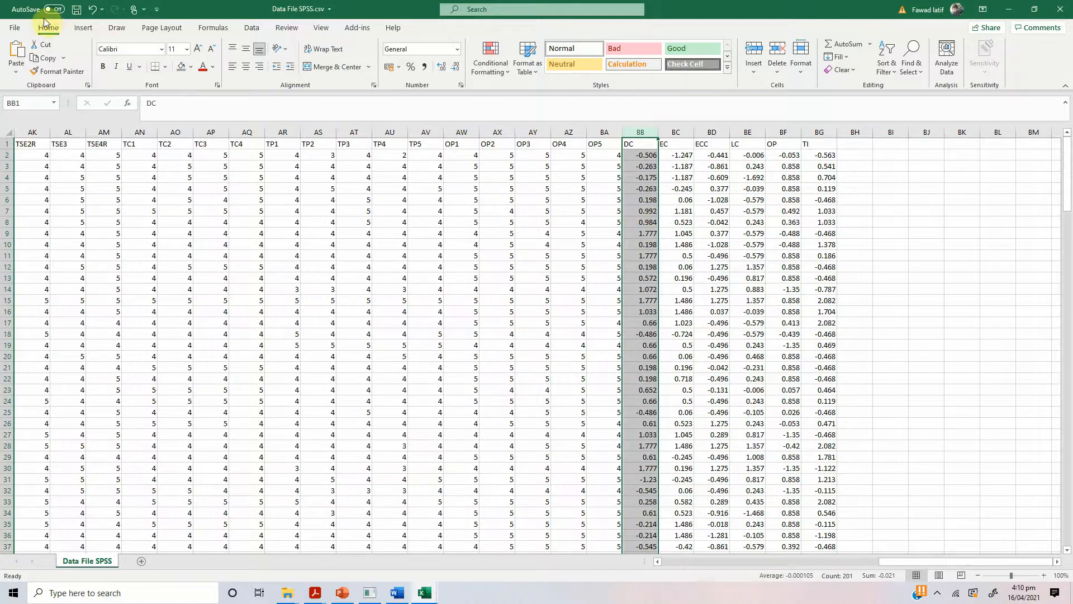
click(20, 29)
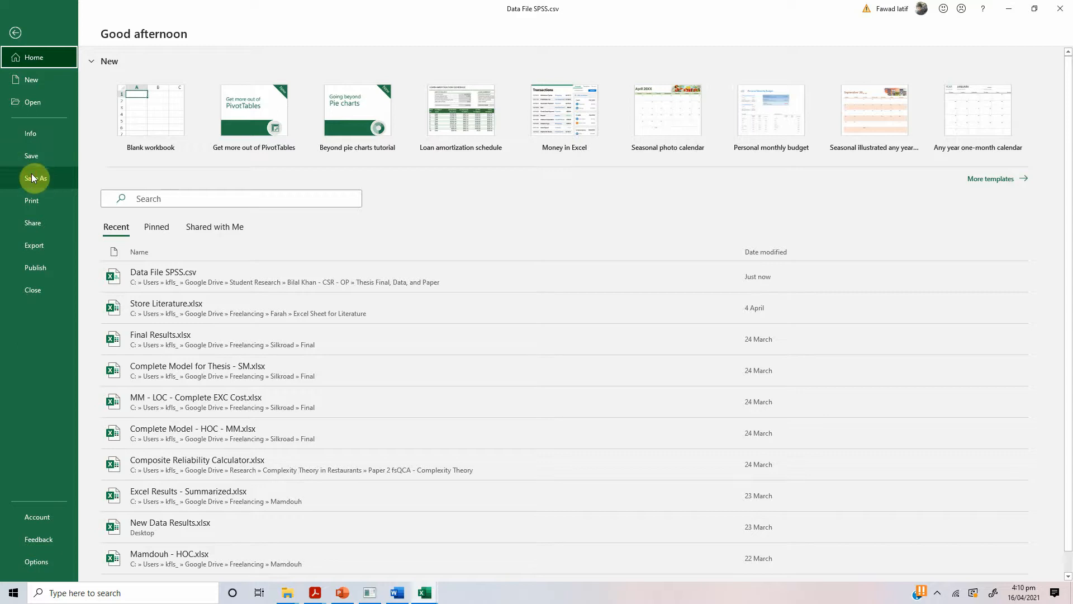
click(32, 177)
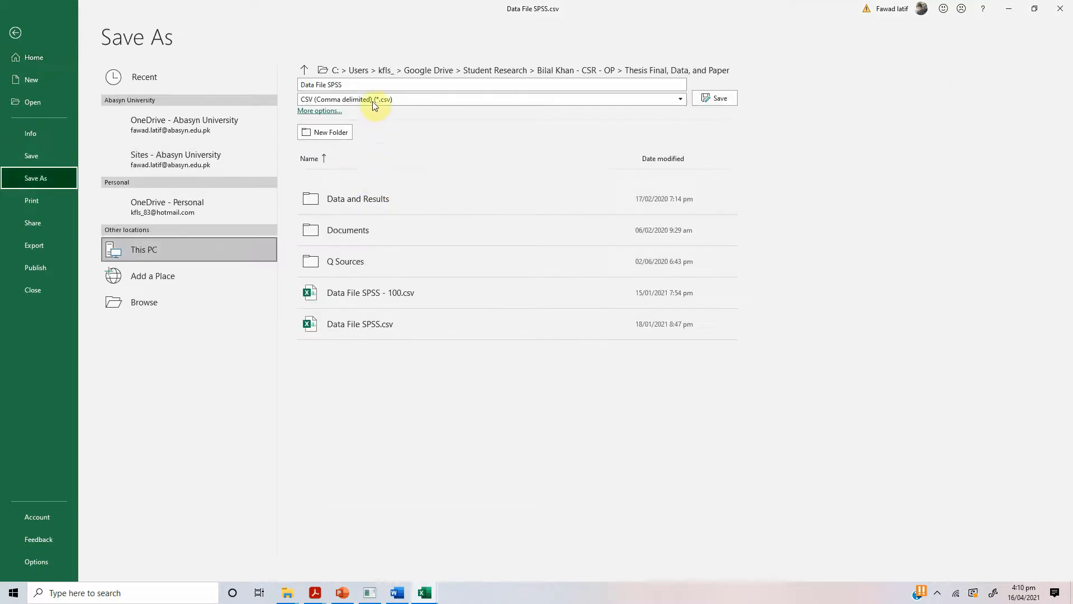
click(375, 84)
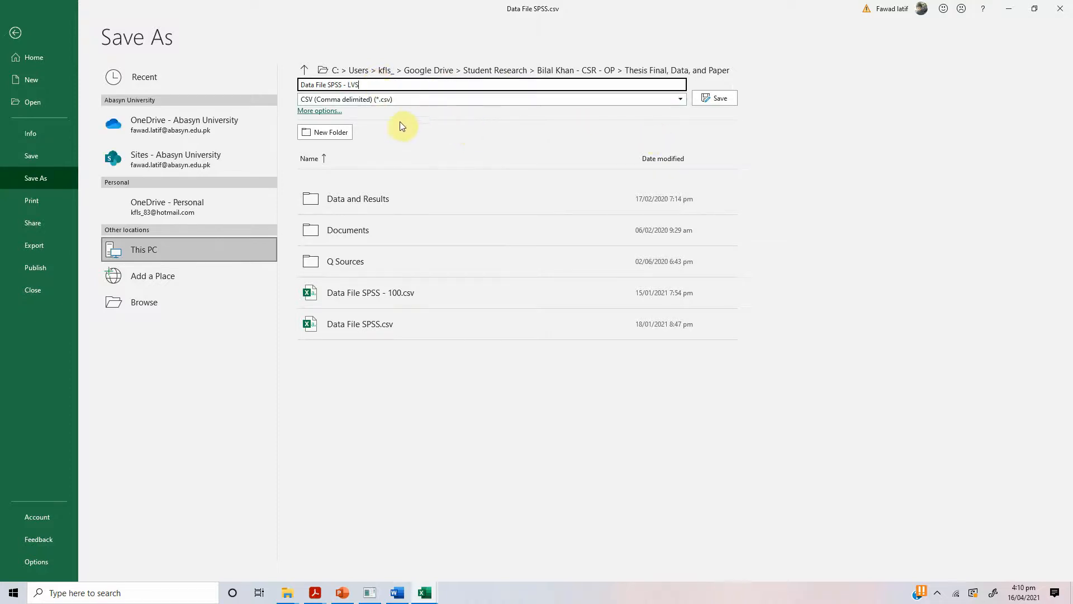
click(729, 106)
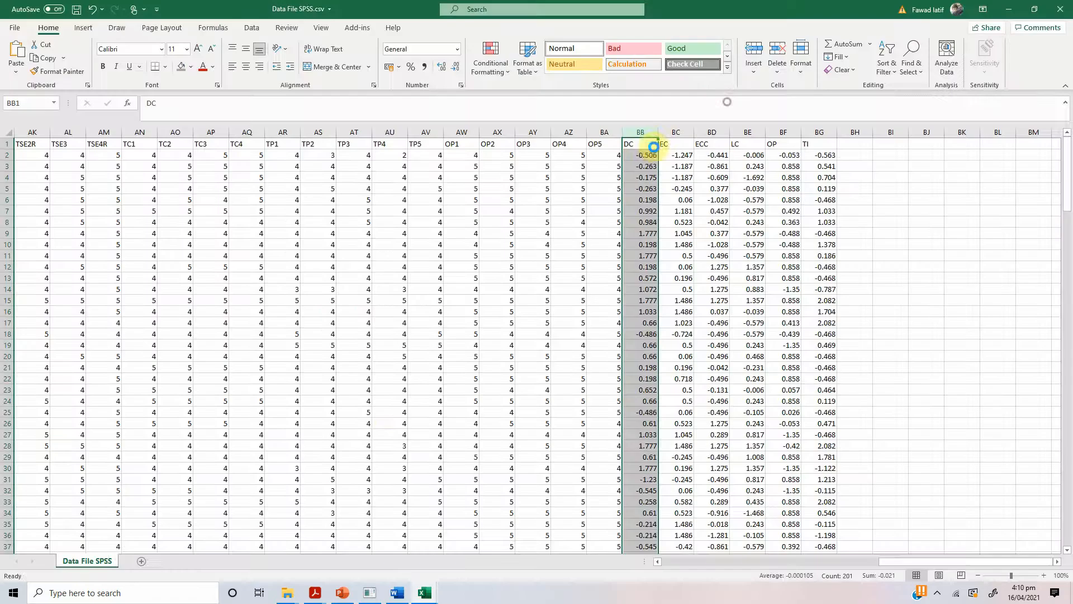
click(1060, 9)
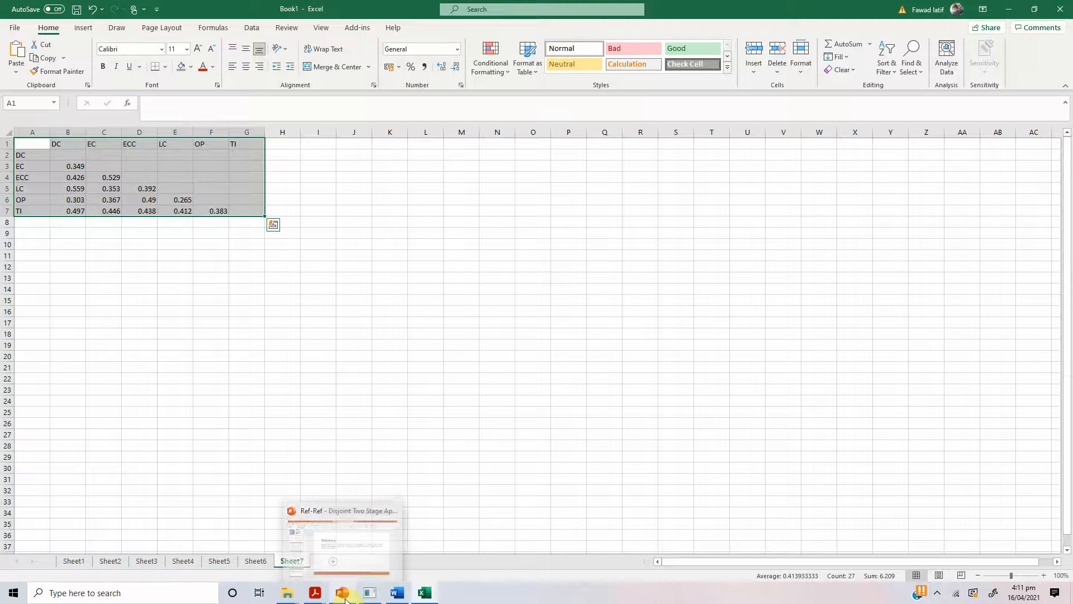
Step: Switch to SmartPLS and import Data File SPSS - LVS.csv from the Thesis Final, Data, and Paper folder into the CSR-OP project
click(368, 594)
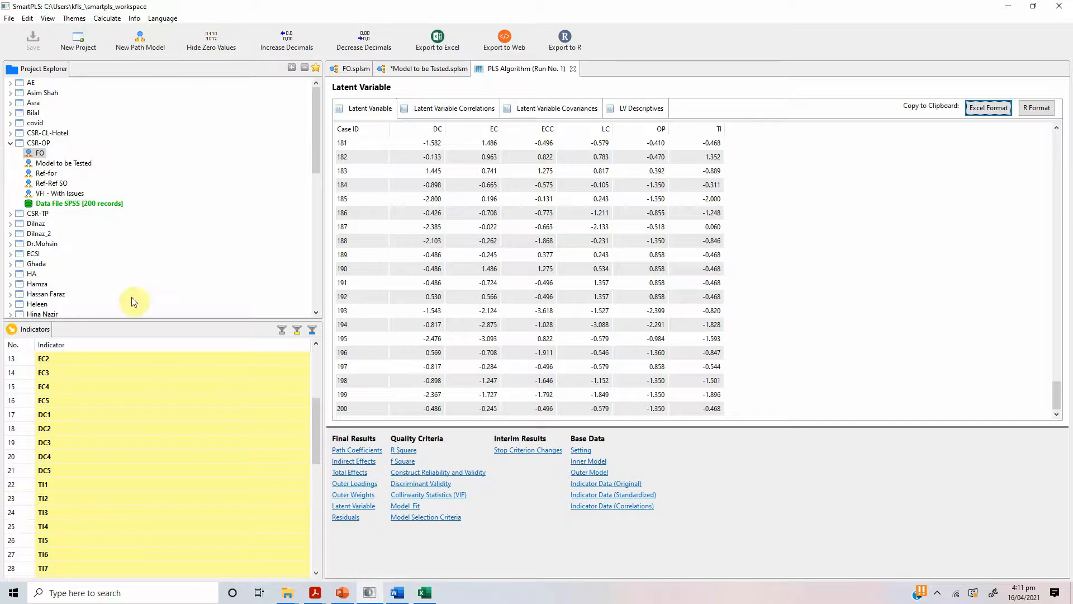
right_click(35, 144)
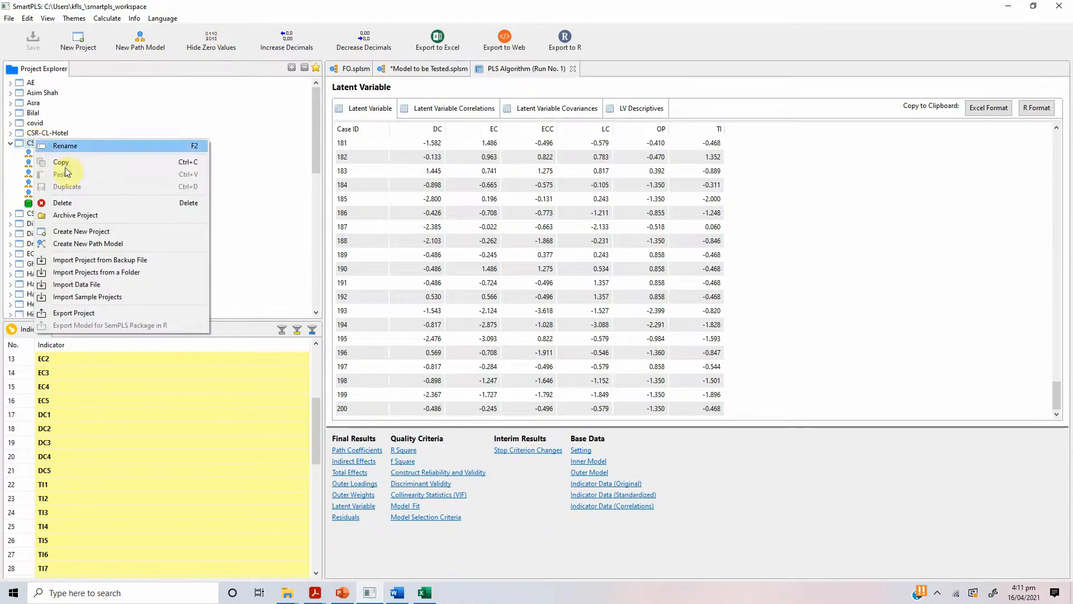
click(107, 287)
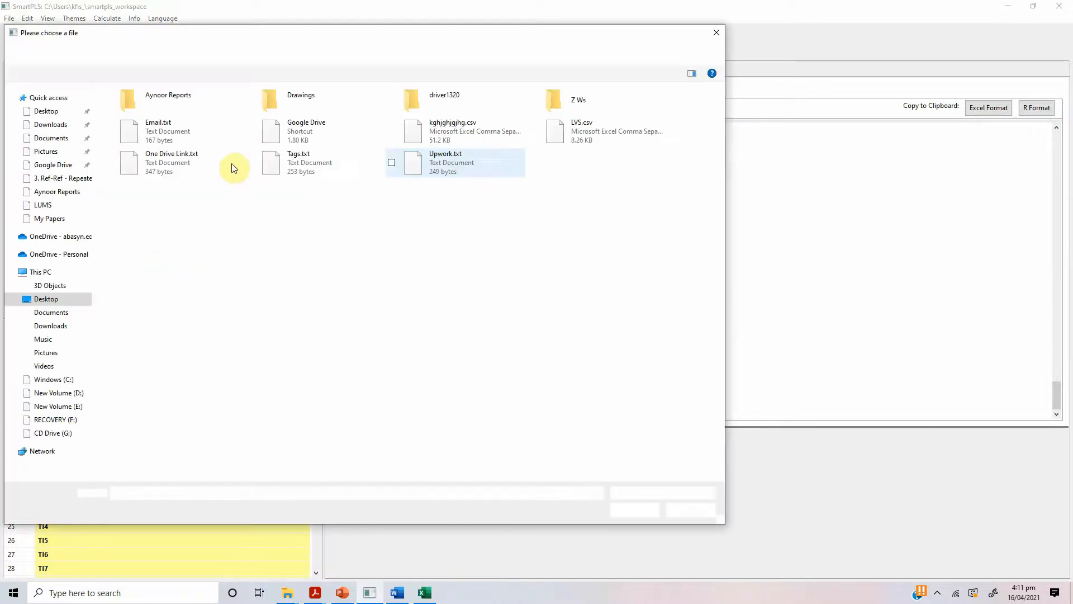
click(52, 164)
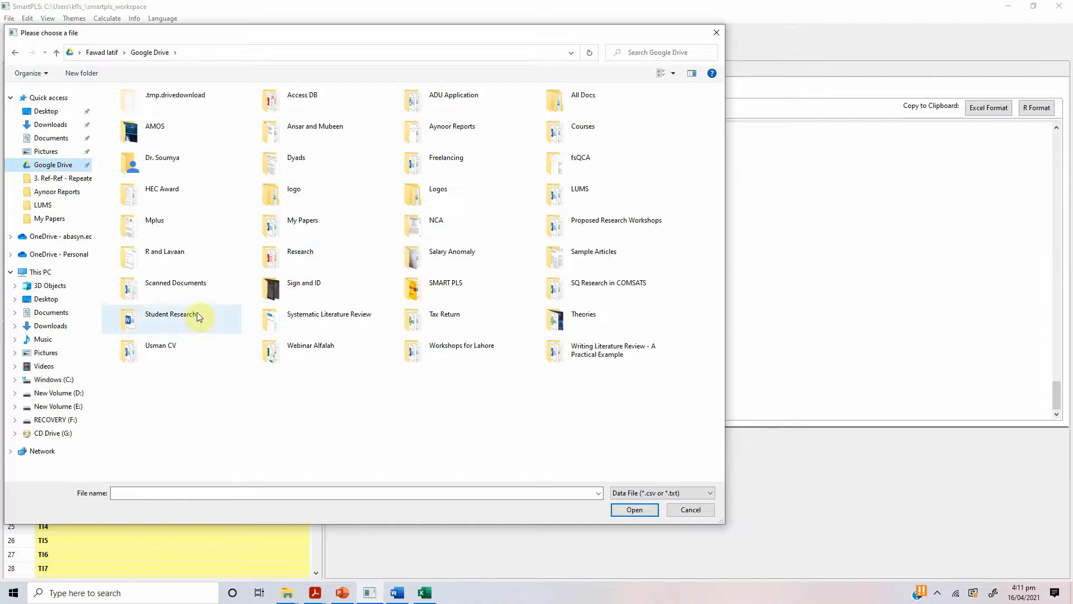
click(174, 314)
double_click(174, 314)
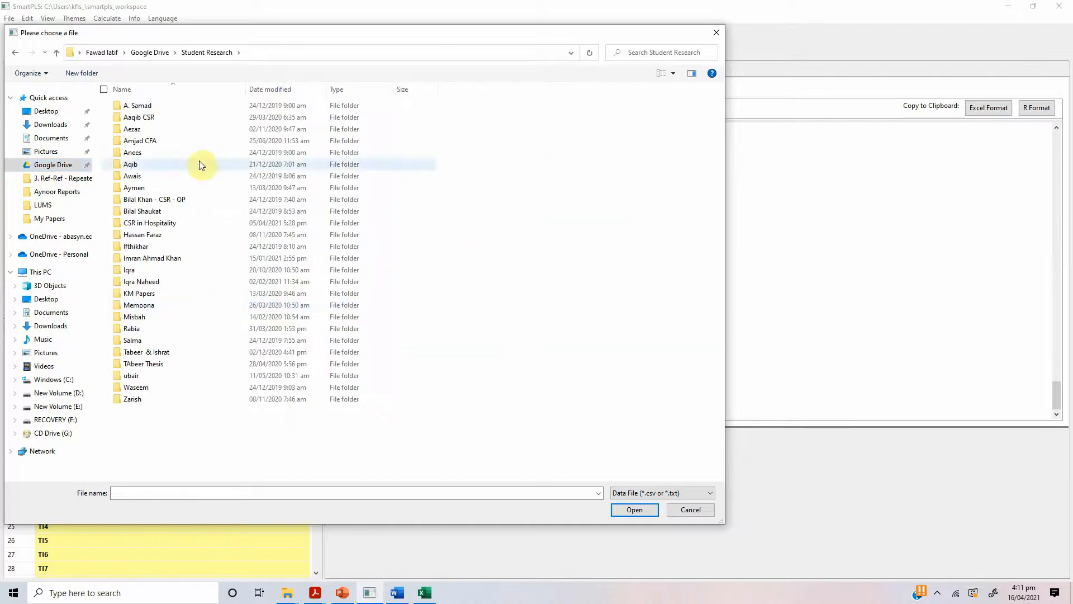
double_click(179, 197)
double_click(168, 118)
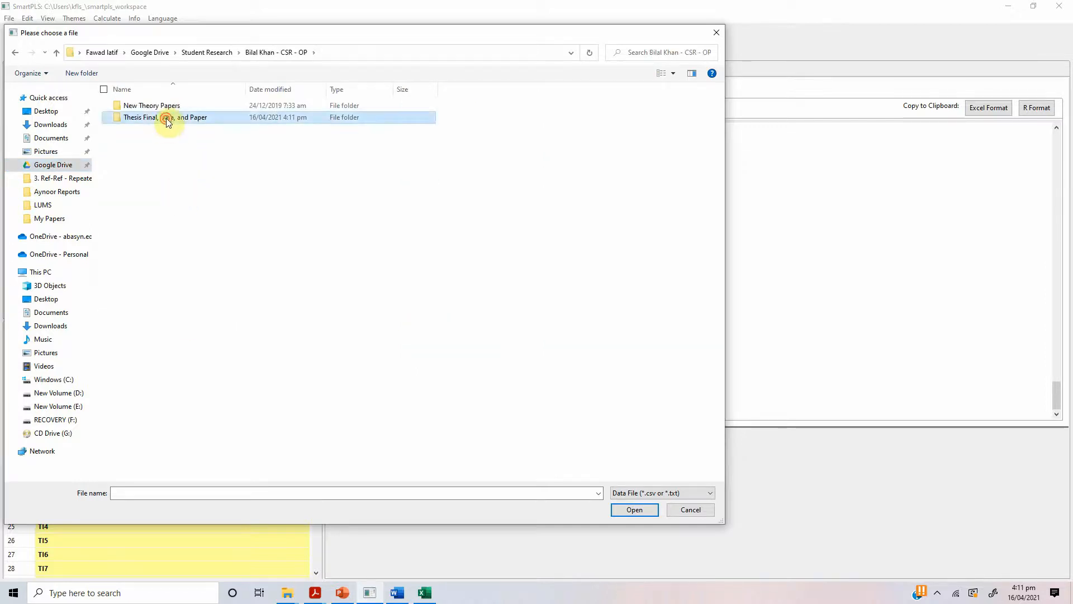
click(180, 154)
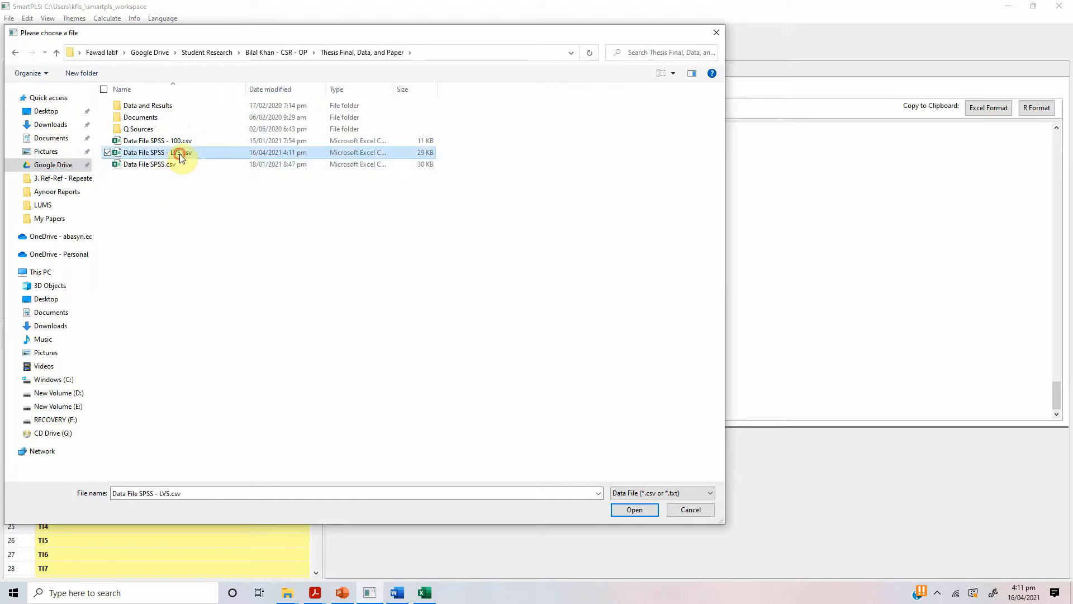
click(637, 511)
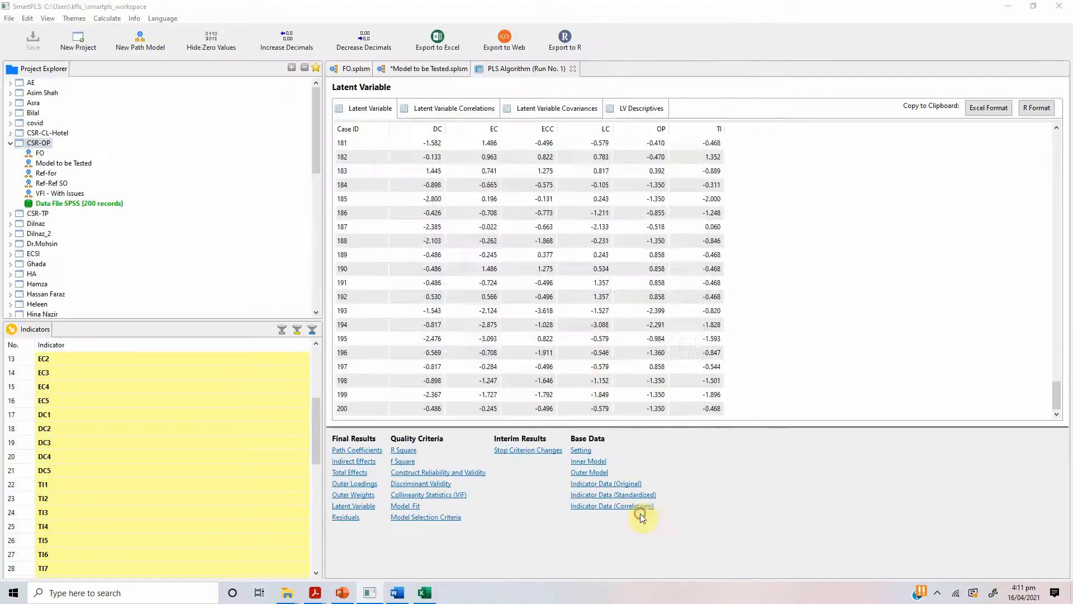
click(612, 347)
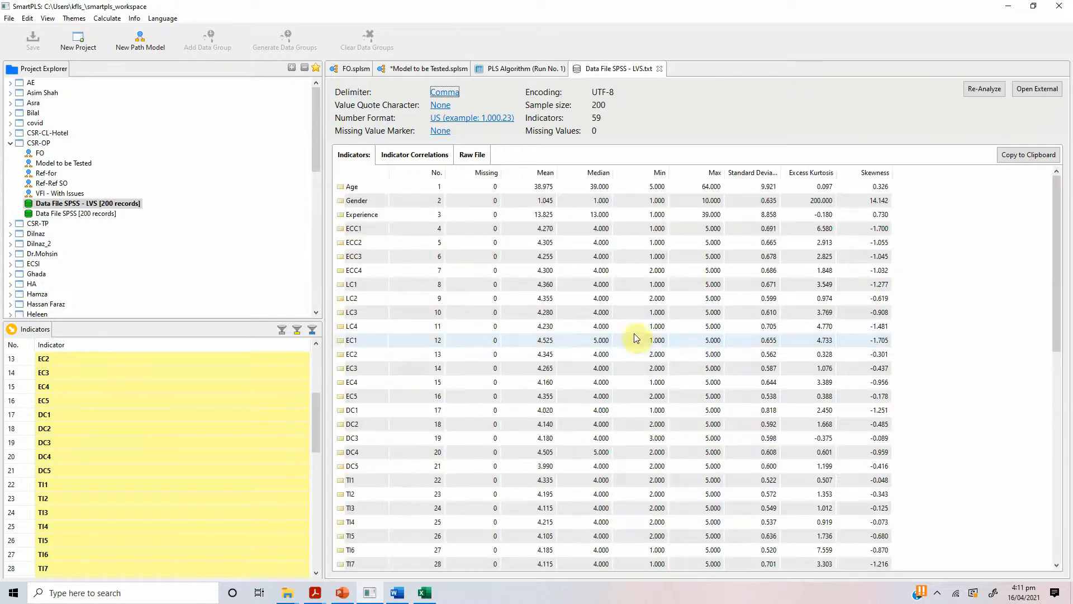
Step: Check the DC, EC, ECC, LC, OP and TI score indicators in the imported data, and close the data file and PLS Algorithm results
scroll(636, 338, down, 10)
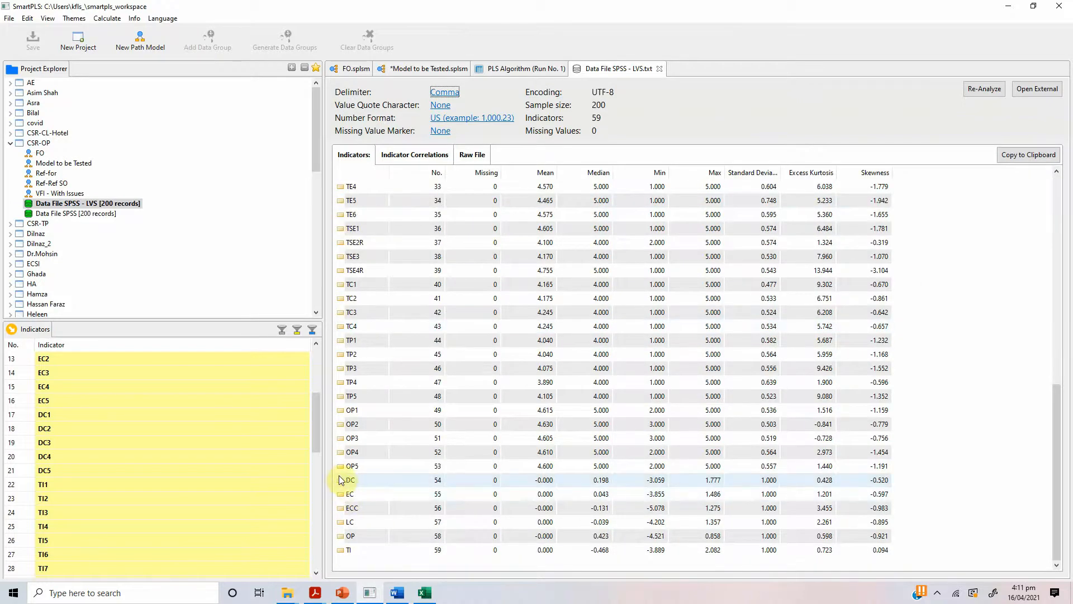
click(342, 507)
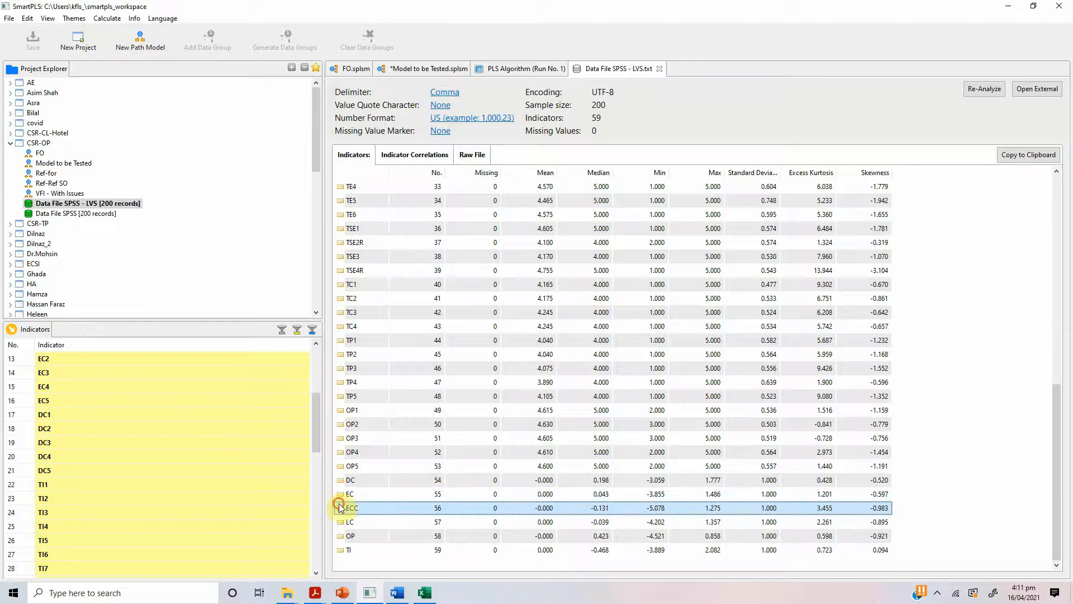
click(340, 549)
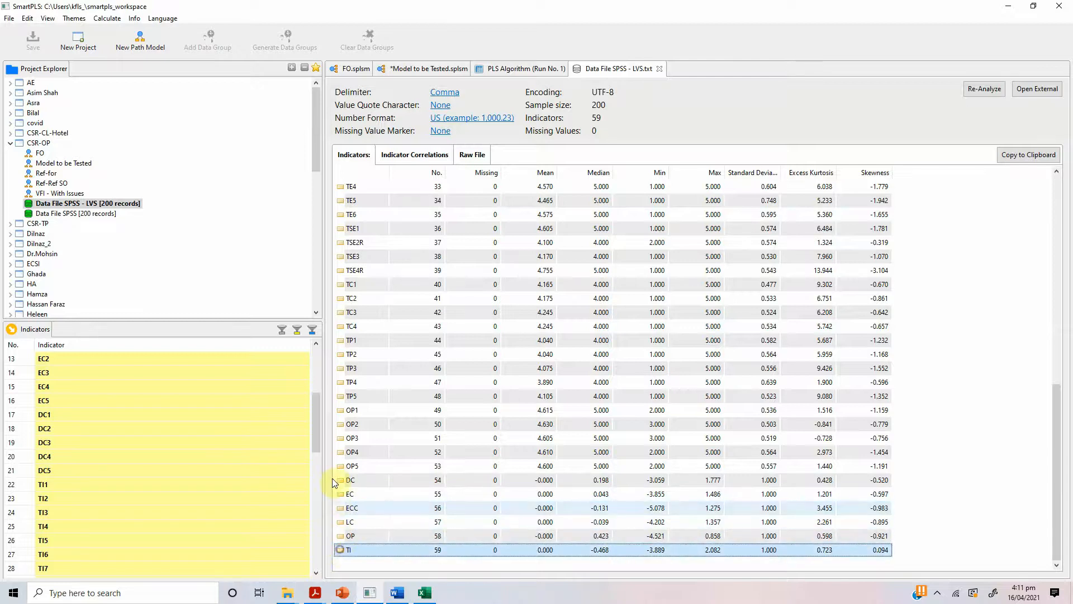
click(343, 508)
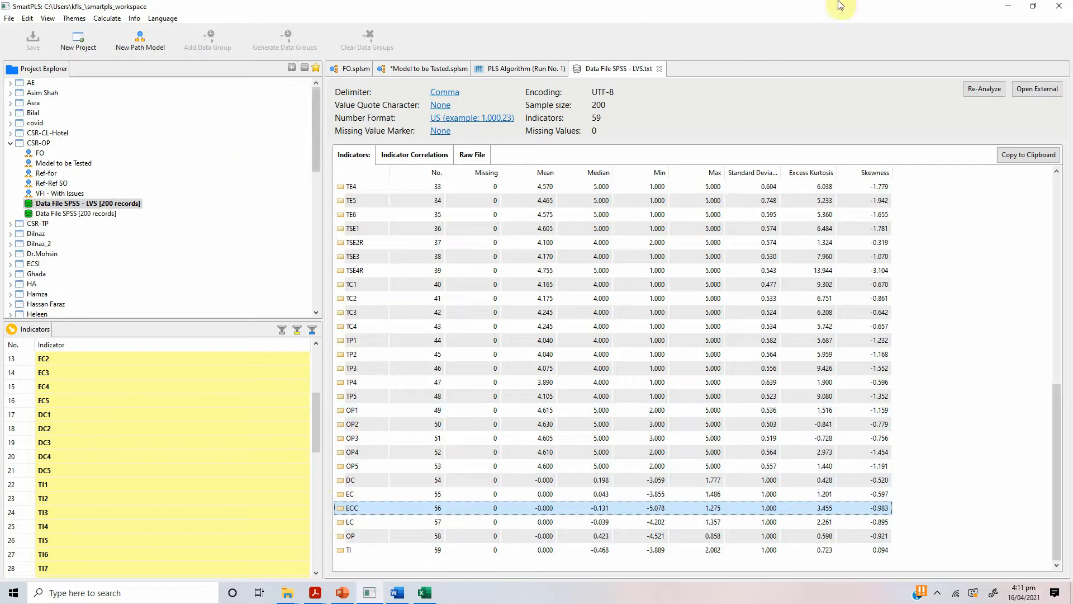
click(660, 71)
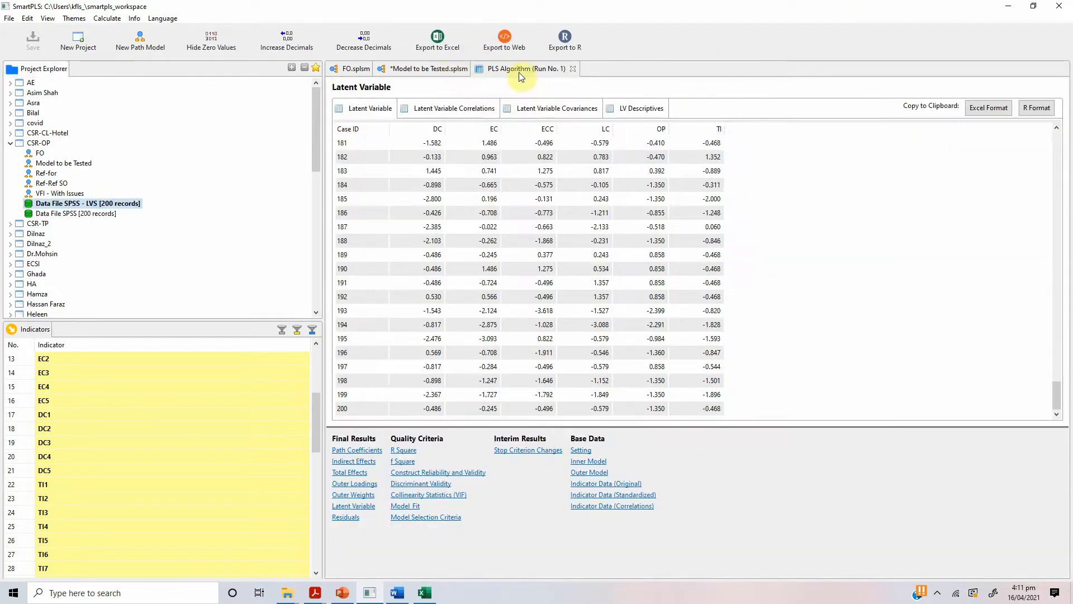
click(573, 69)
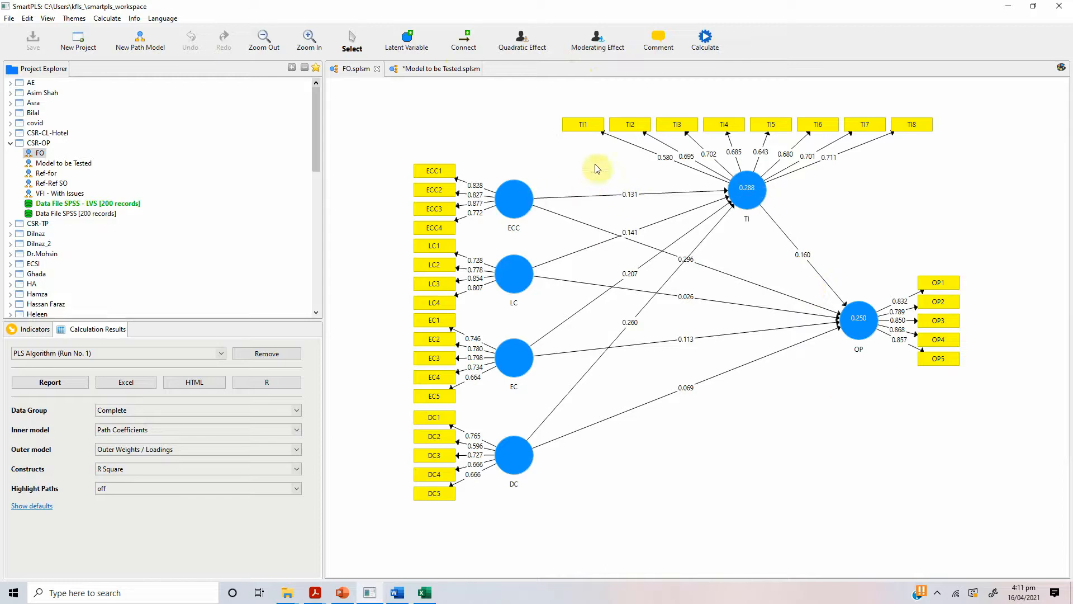
Step: Compare the Model to be Tested with the FO model, and open the Ref-Ref SO model of the CSR-OP project
click(445, 70)
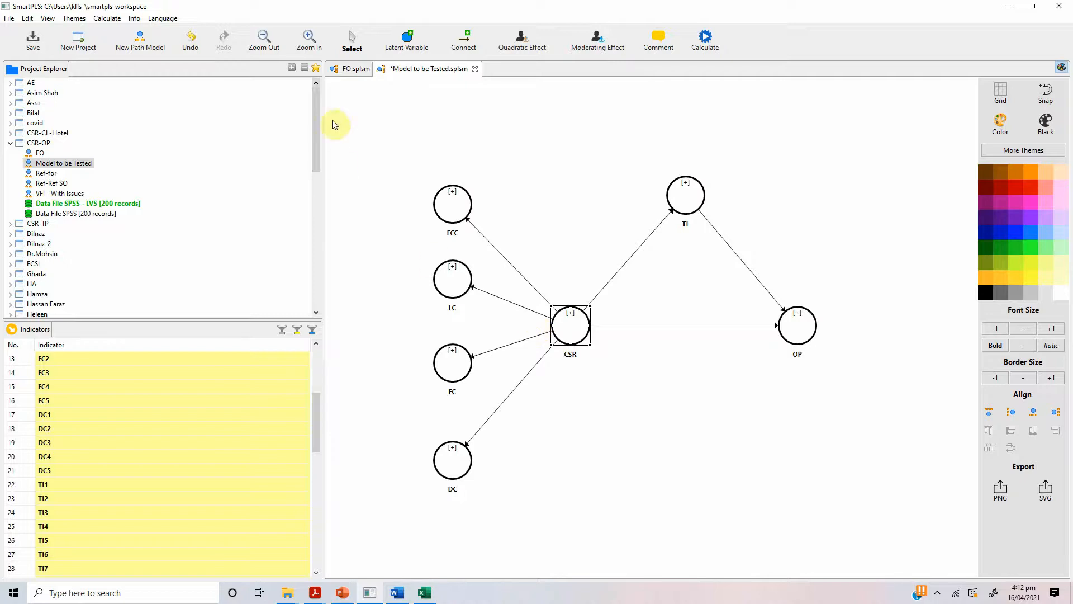
click(343, 70)
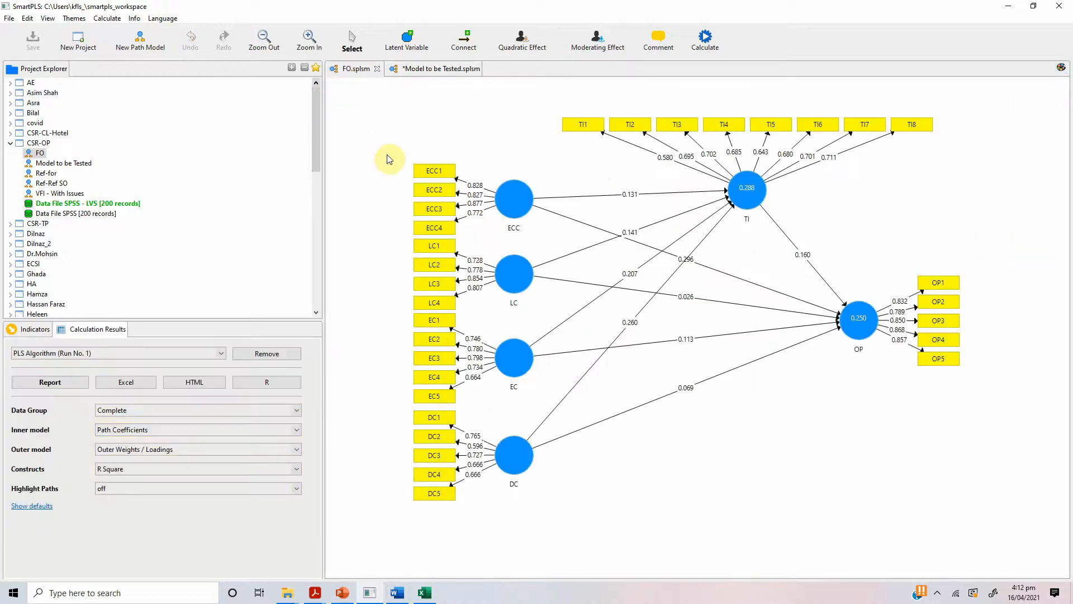
click(33, 186)
double_click(33, 185)
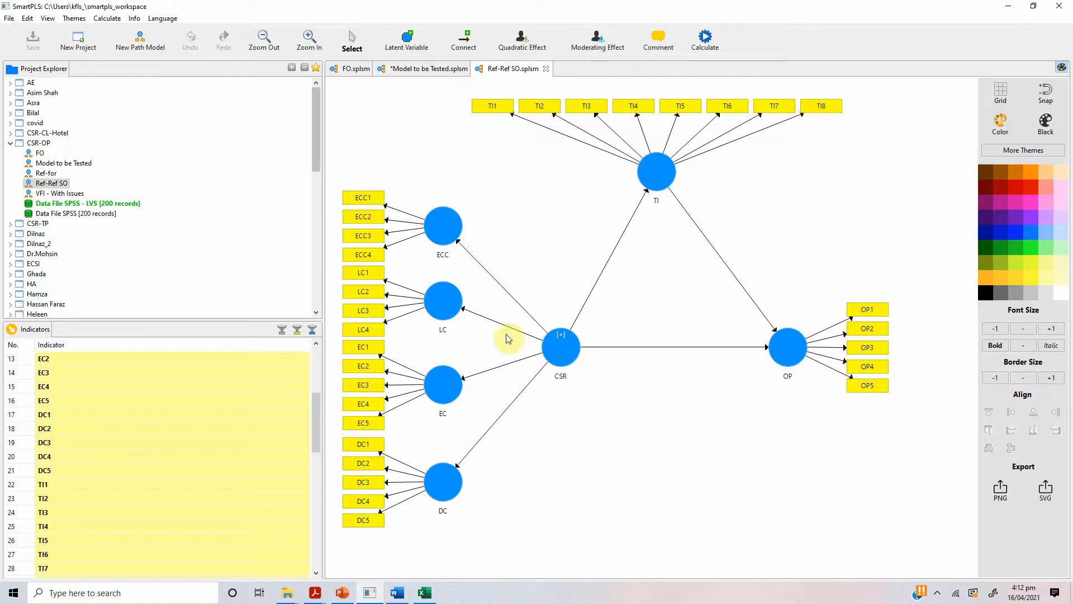
Step: Examine the ECC, LC, EC and DC lower-order constructs in the Ref-Ref SO model and show the hidden indicators of CSR
click(558, 361)
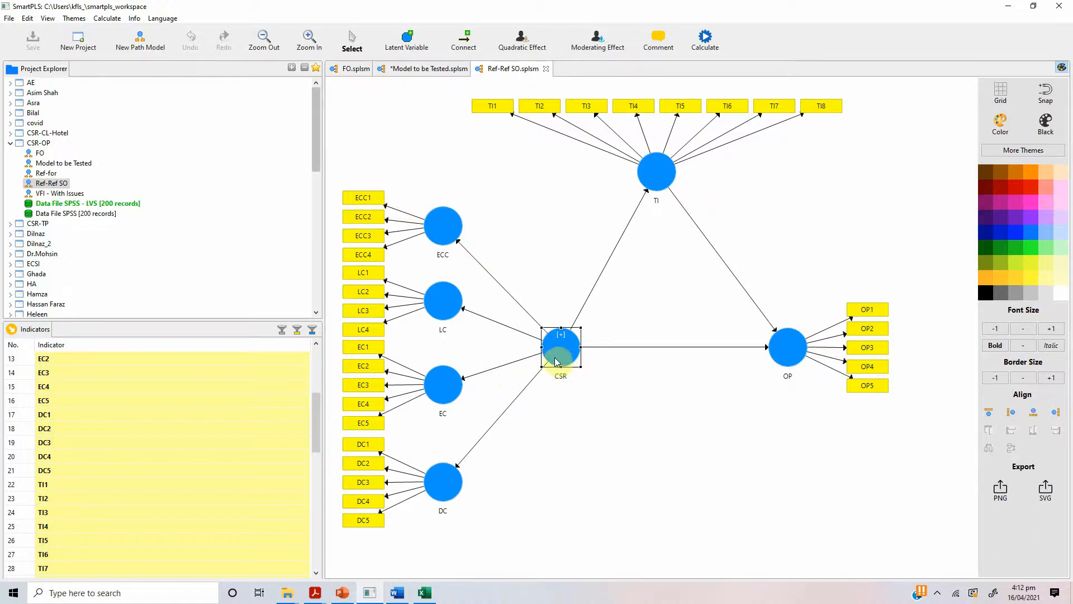
click(443, 227)
click(443, 300)
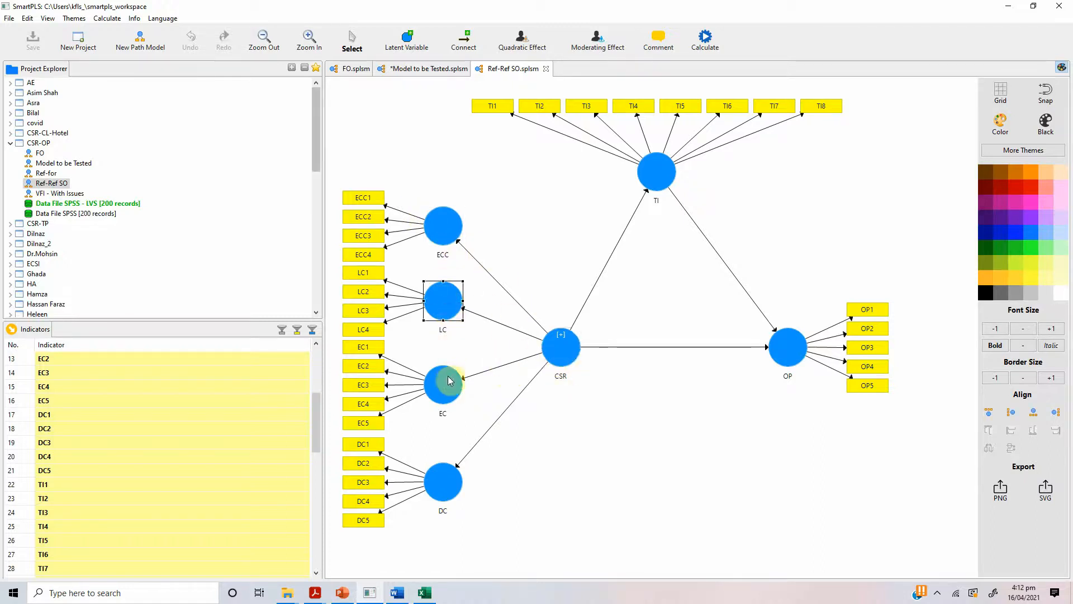
click(449, 382)
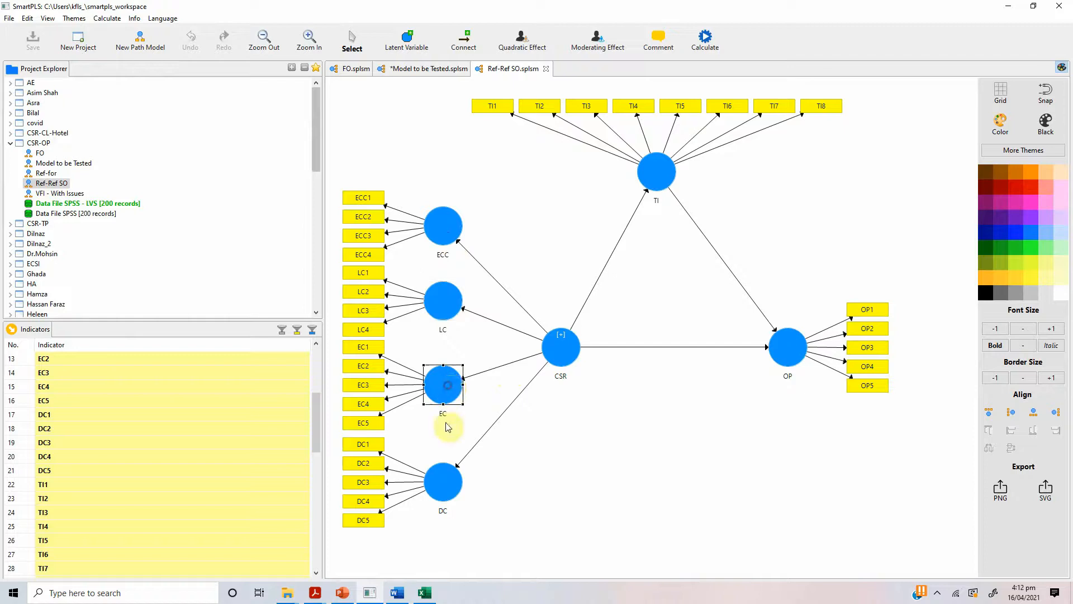
click(440, 478)
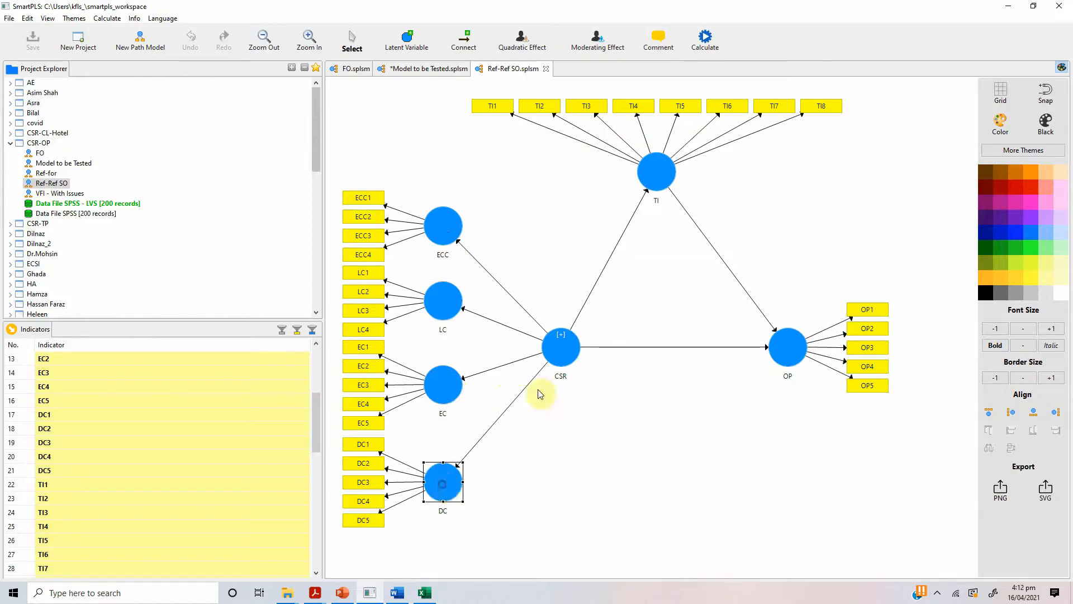
double_click(566, 358)
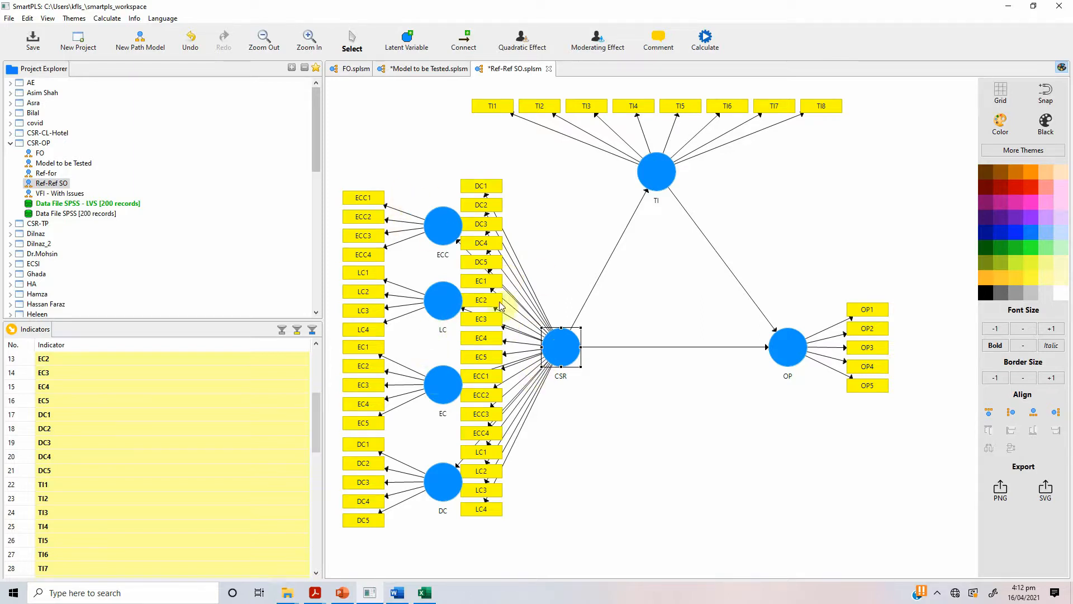
click(446, 229)
click(443, 300)
click(443, 385)
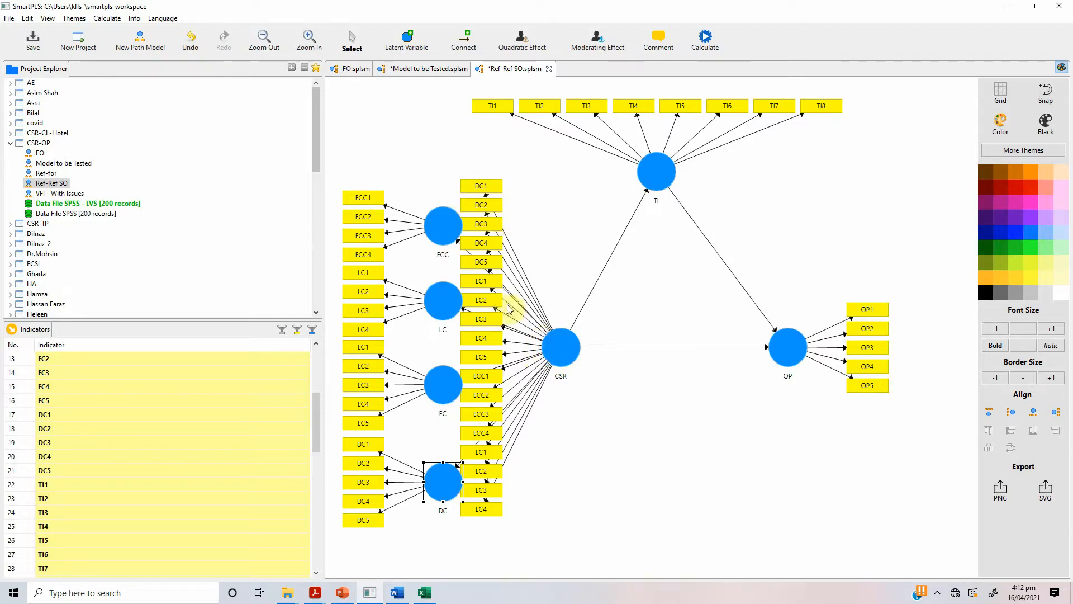
Step: Delete the CSR construct and the ECC, LC, EC and DC constructs with their indicators from the Ref-Ref SO model
click(554, 350)
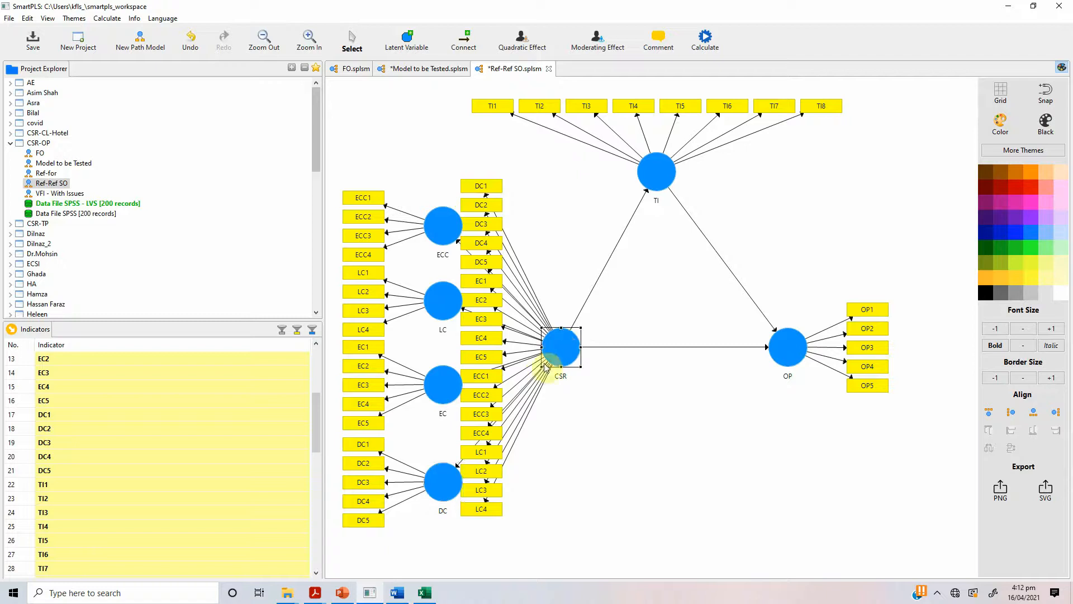
key(Delete)
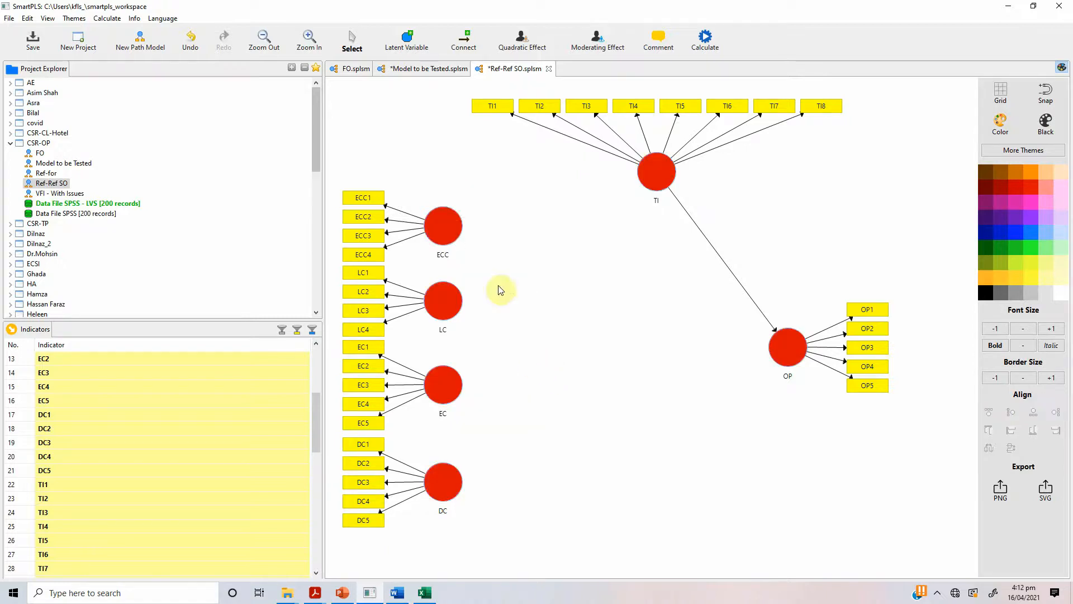
drag(335, 166, 508, 559)
key(Delete)
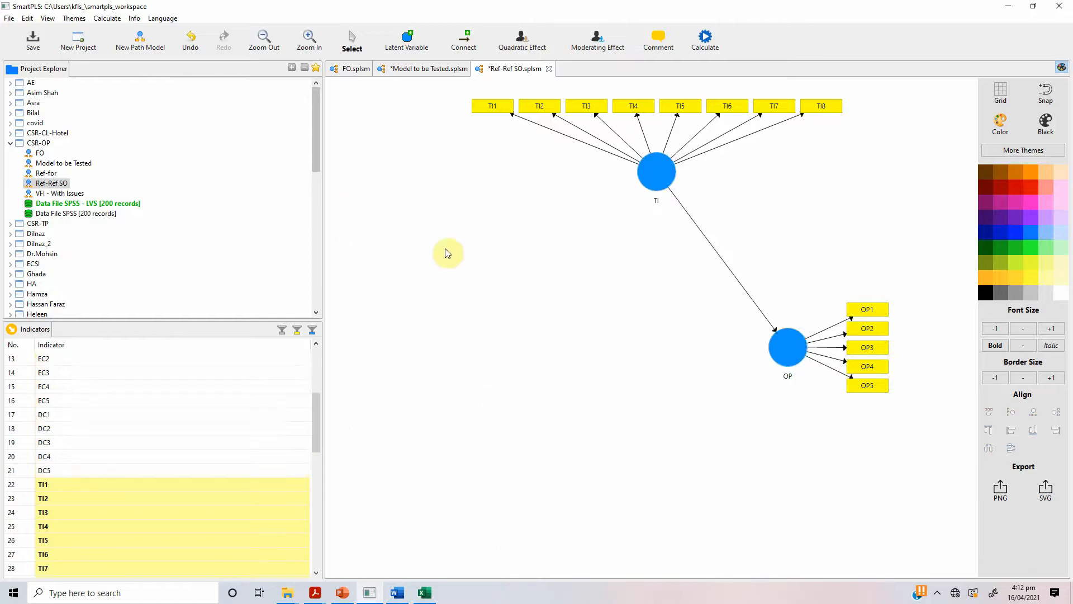
Step: Add a latent variable to the Ref-Ref SO model with the DC, EC, ECC and LC scores as its indicators
drag(317, 408, 327, 536)
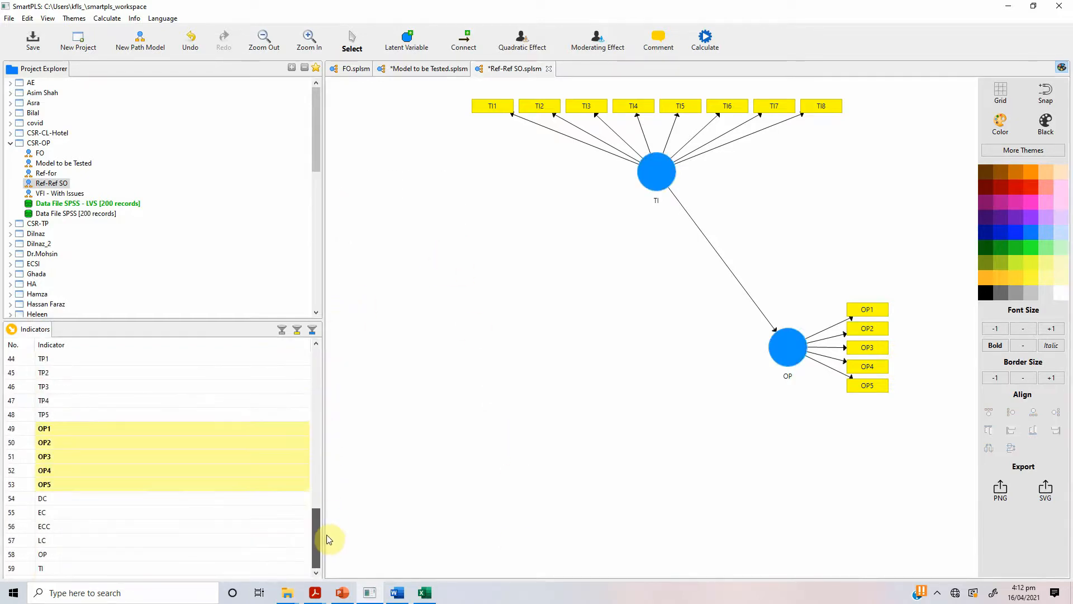
click(109, 499)
ctrl+click(92, 511)
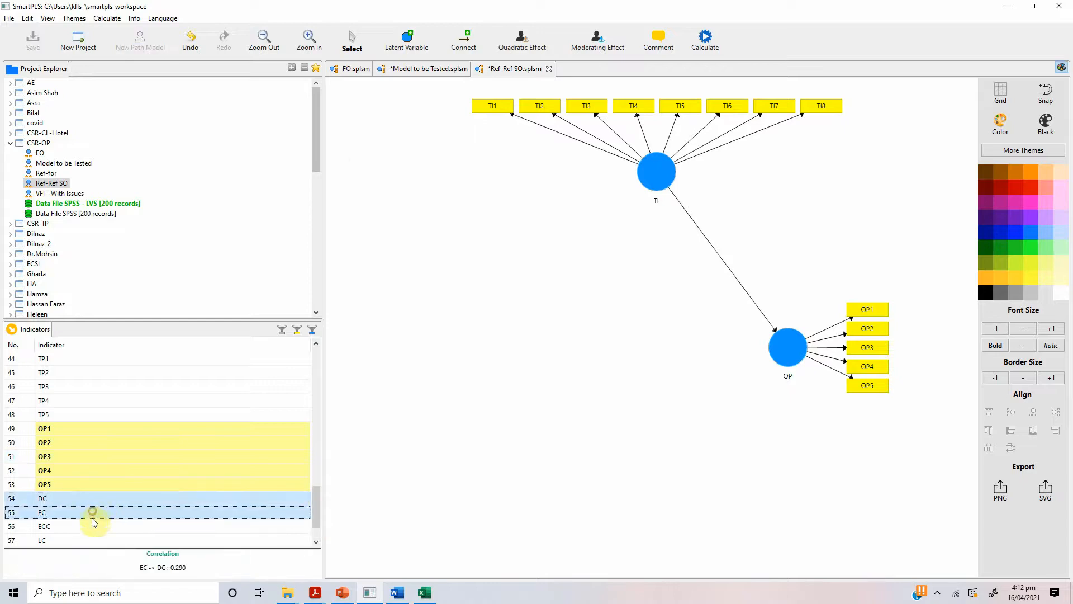
ctrl+click(89, 525)
ctrl+click(86, 541)
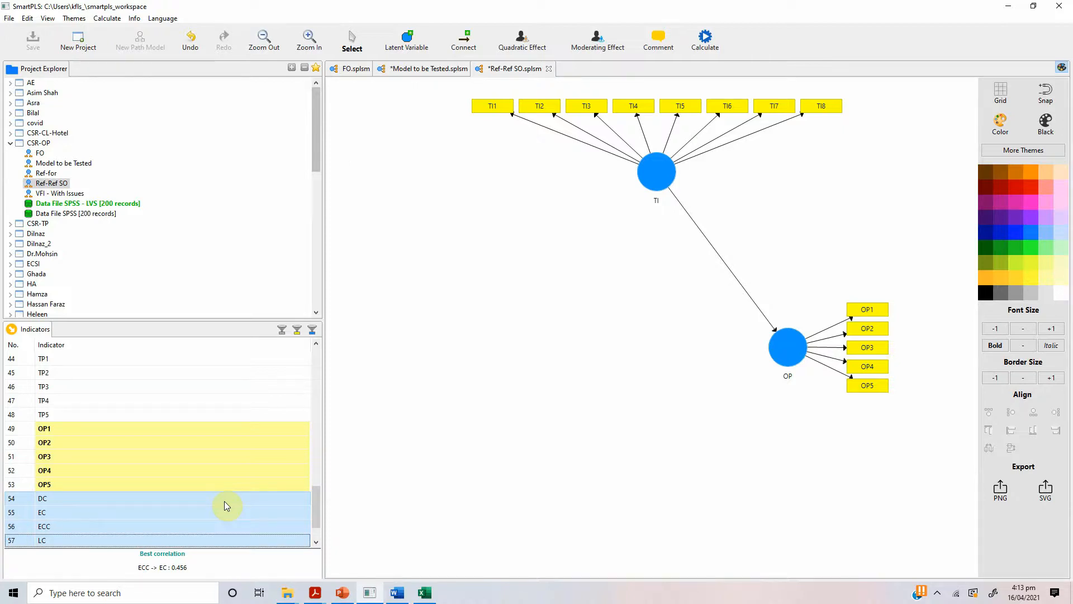
drag(224, 506, 463, 319)
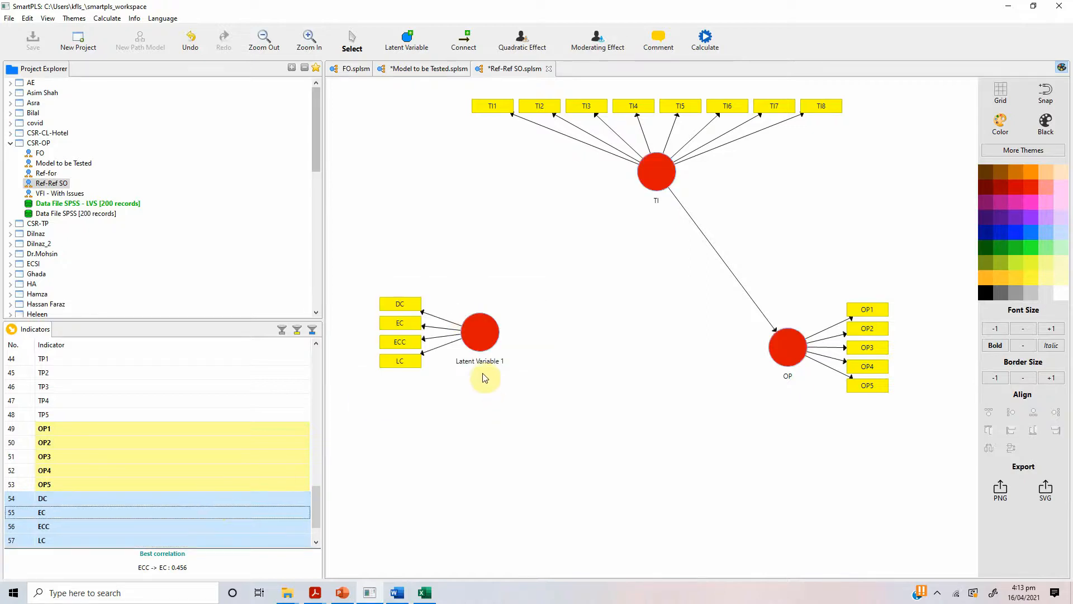
Step: Rename the new latent variable as CSR
click(482, 343)
double_click(481, 342)
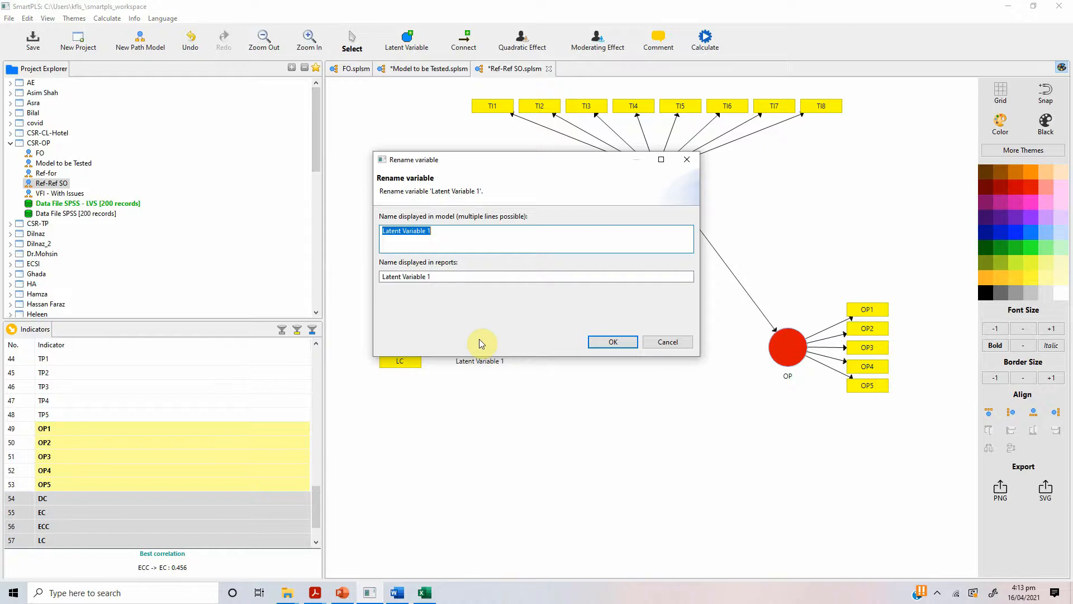
text(CSR)
click(613, 342)
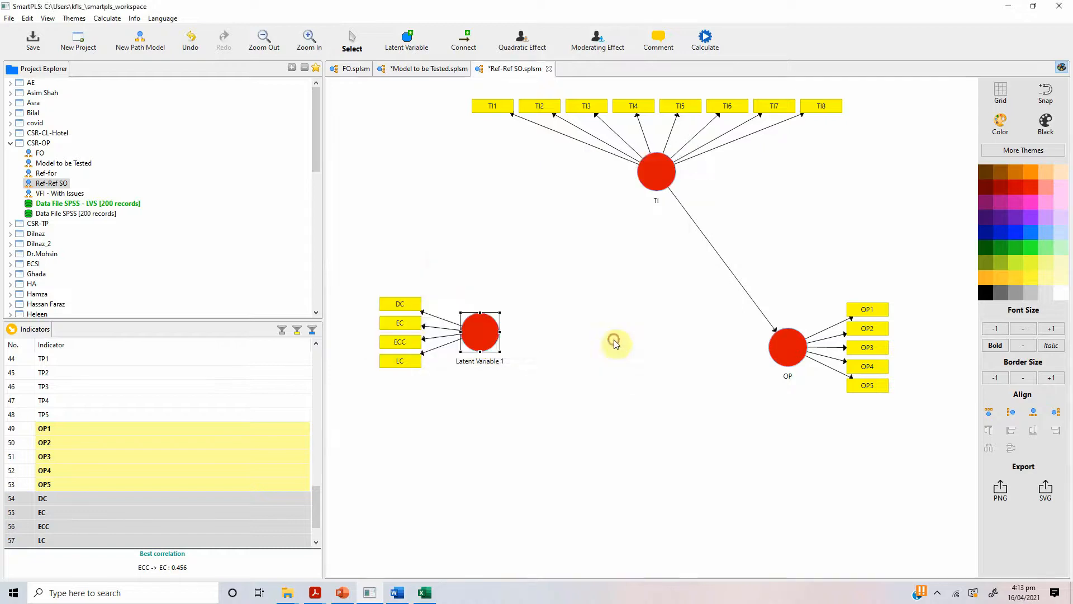
Step: Compare the lower-order constructs in the Model to be Tested with the DC, EC, ECC and LC indicators in the Ref-Ref SO model
click(436, 69)
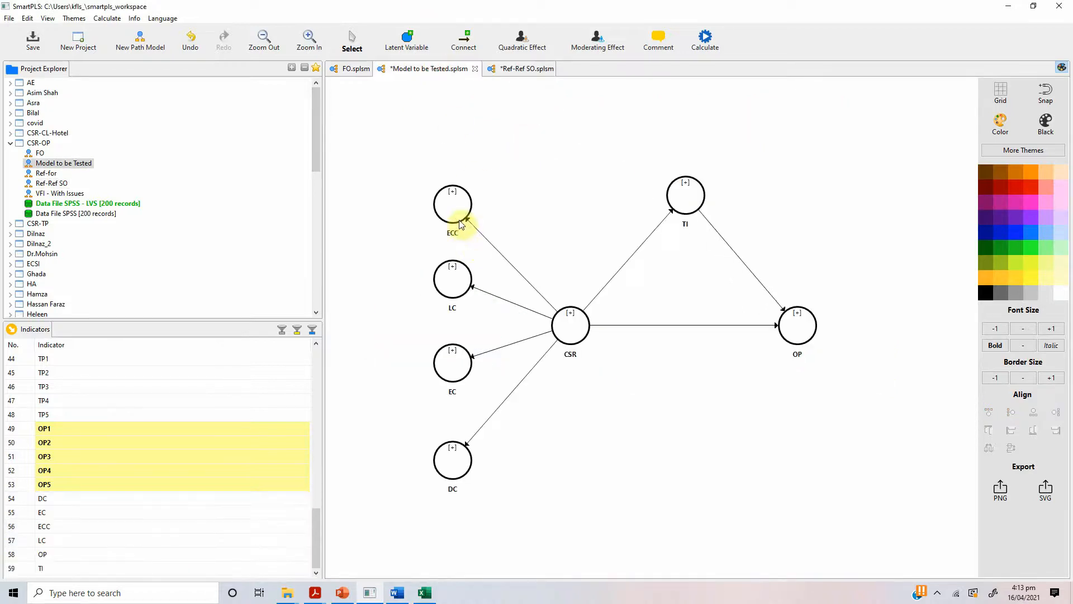
drag(399, 156, 490, 525)
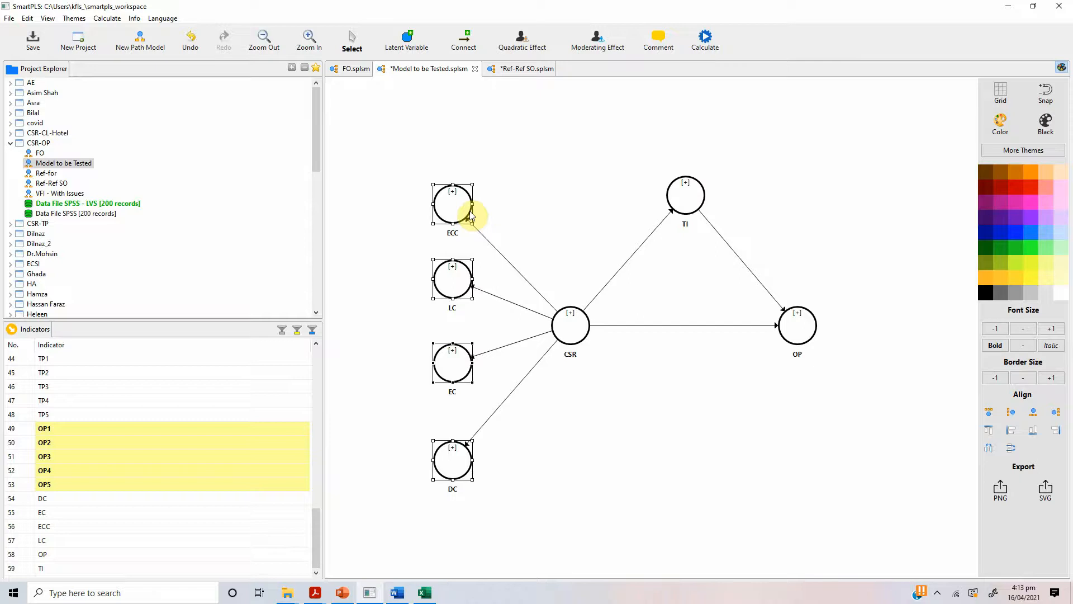
click(535, 73)
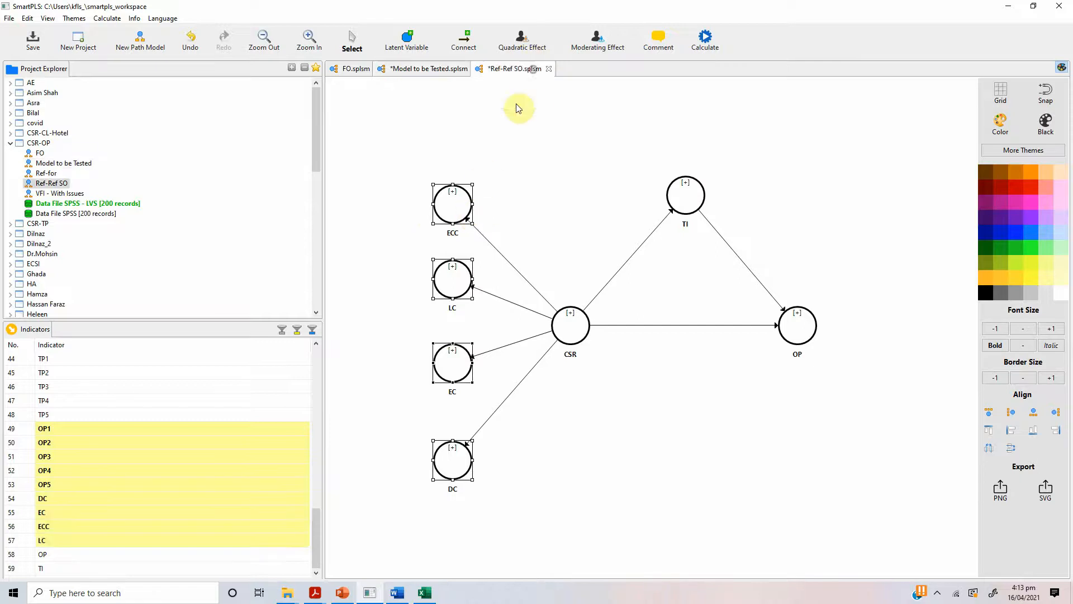
drag(368, 275, 437, 399)
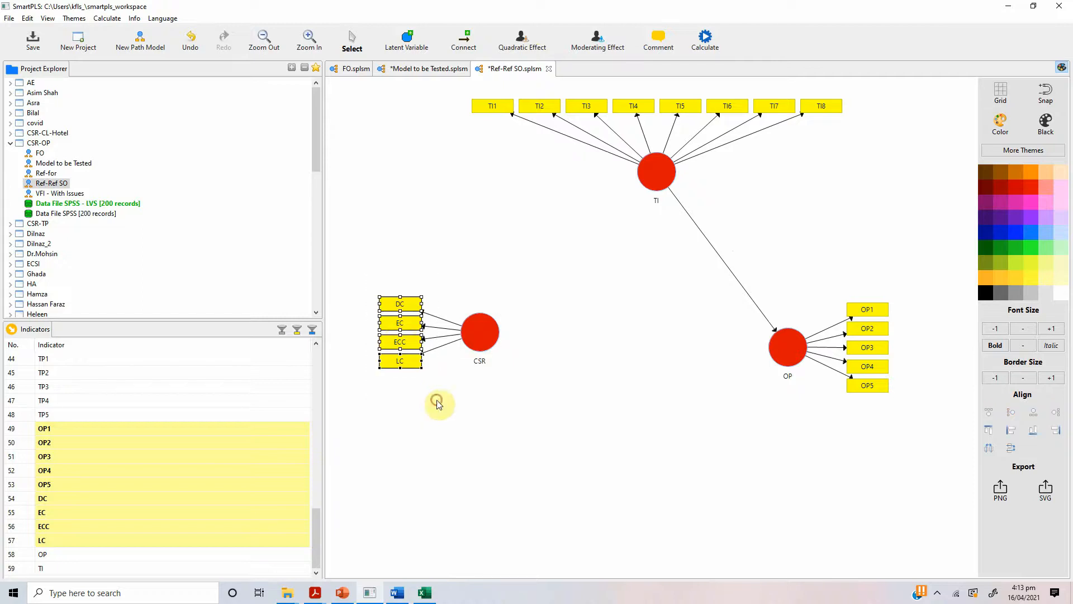
Step: Turn on snapping and move the CSR construct with its indicators closer to OP, level with it
drag(484, 333, 537, 360)
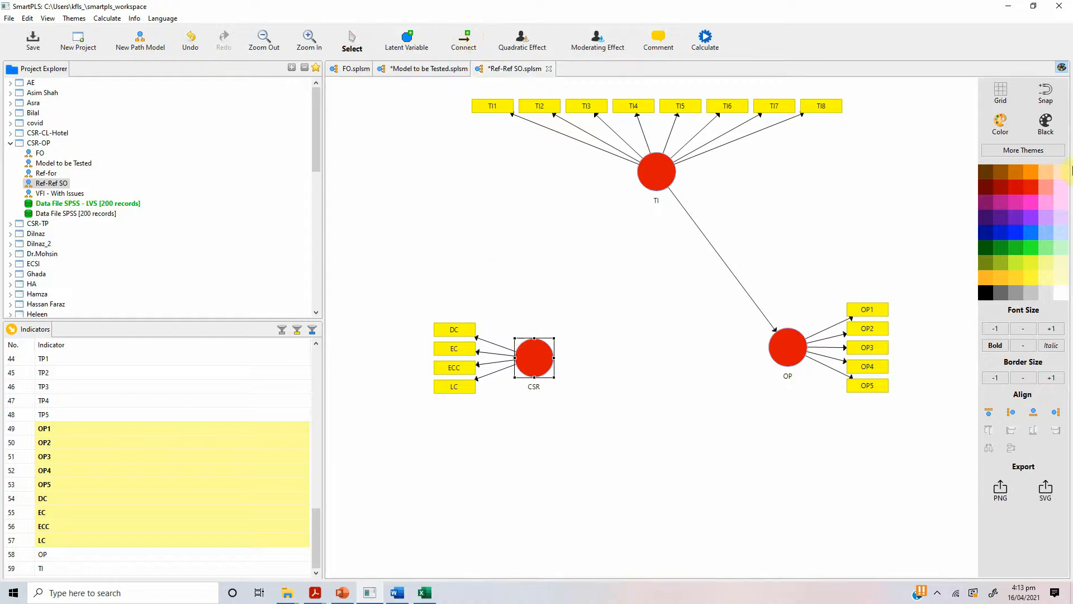
click(1046, 94)
drag(536, 359, 562, 355)
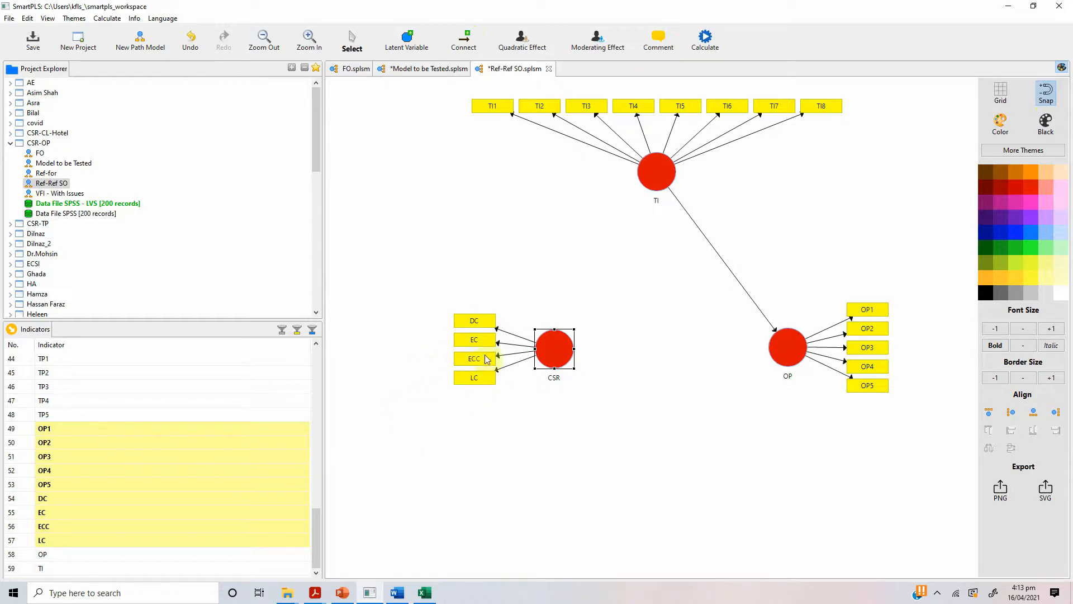
Step: Connect CSR to TI and CSR to OP with structural paths
click(468, 38)
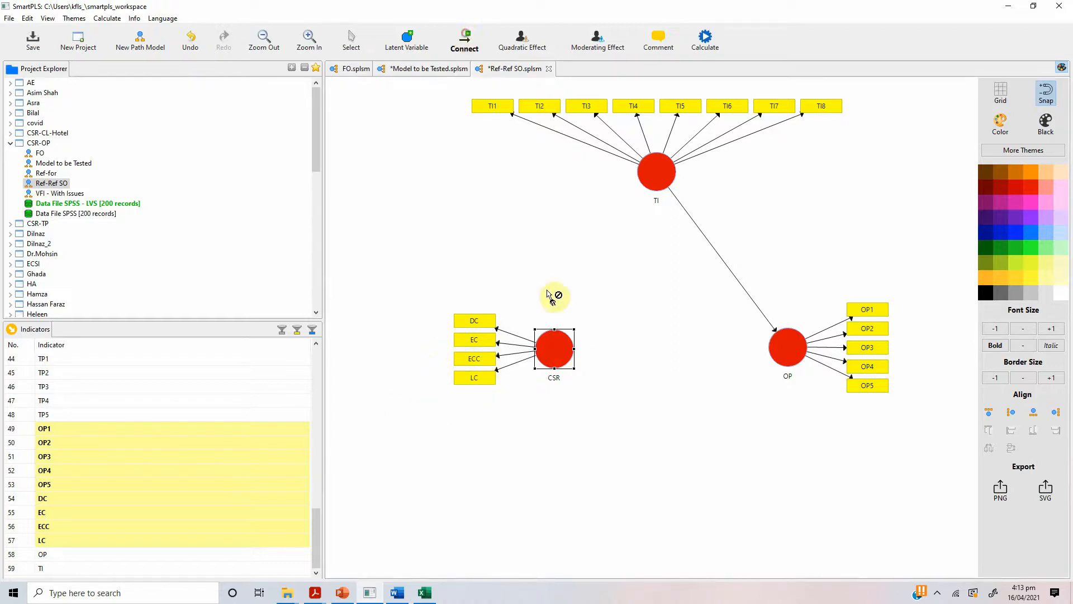
click(564, 352)
click(657, 171)
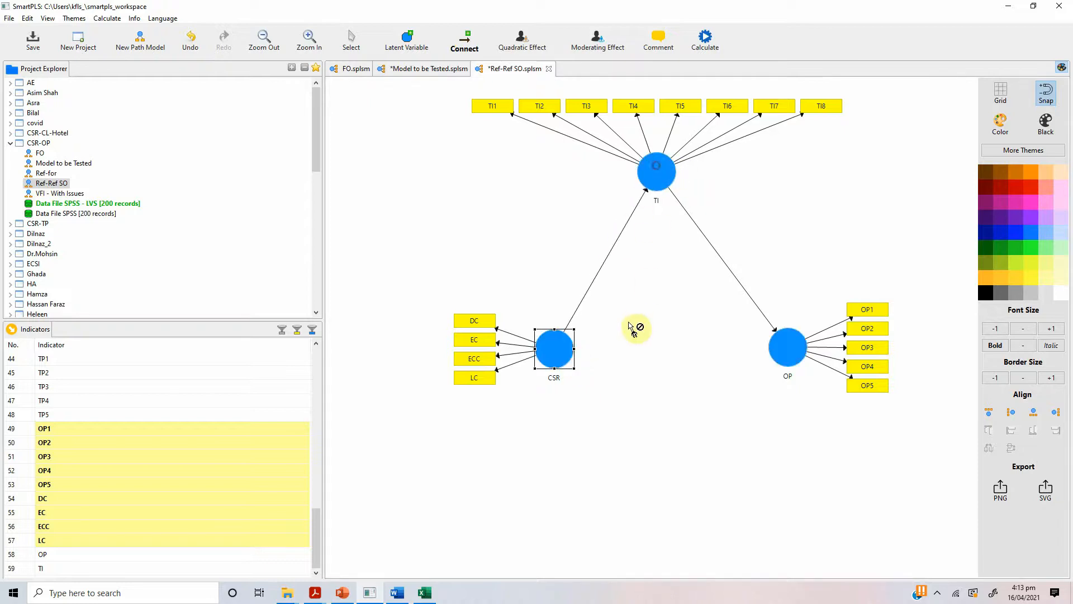
click(573, 352)
click(784, 347)
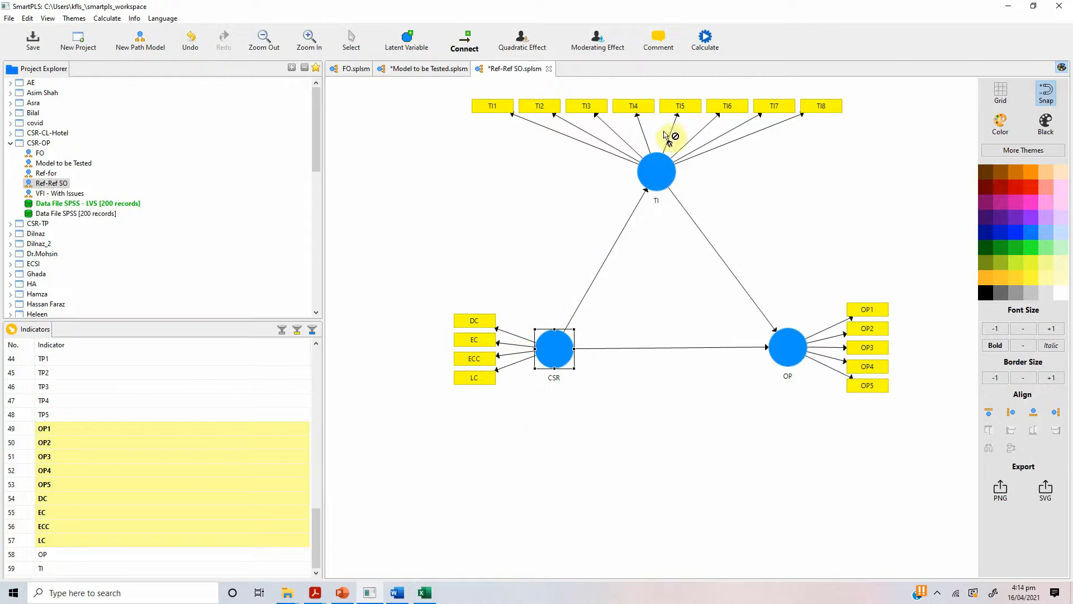
Step: Run the PLS Algorithm on the Ref-Ref SO model and check the Construct Reliability and Validity matrix for CSR, OP and TI
click(707, 40)
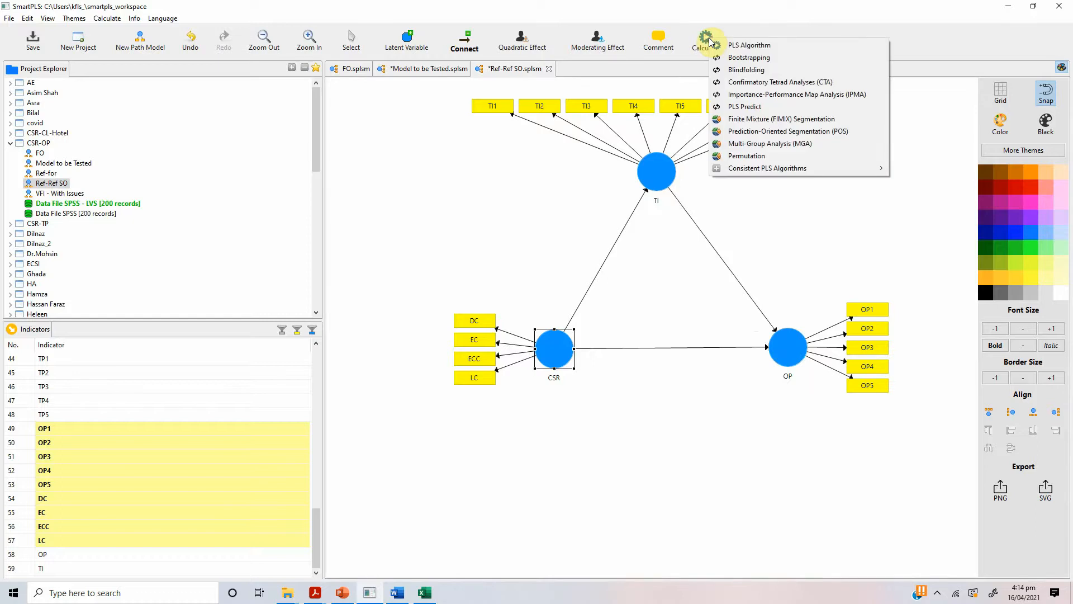
click(729, 45)
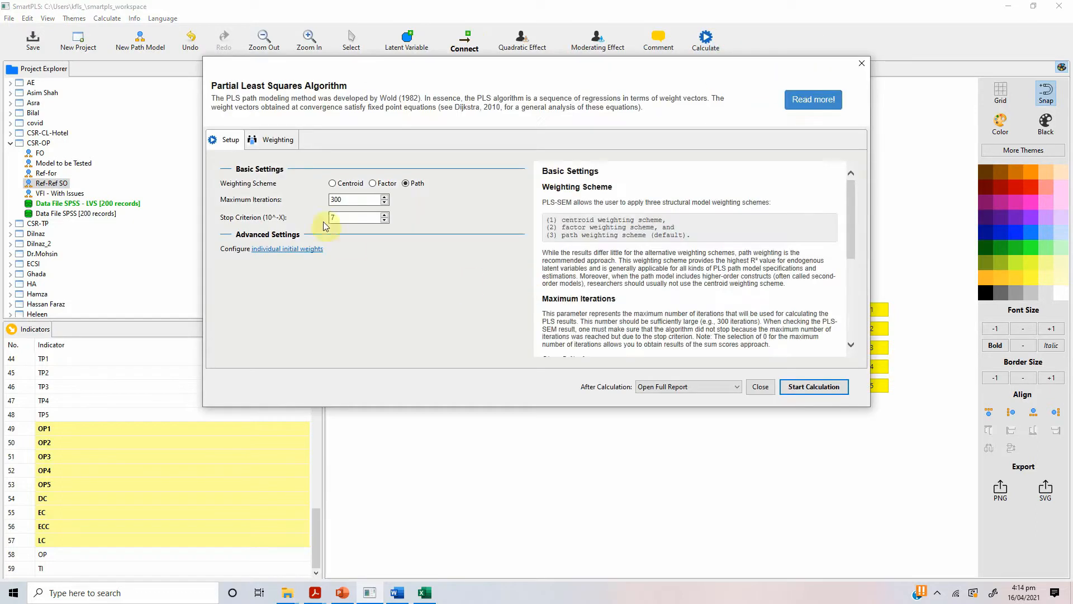
click(814, 387)
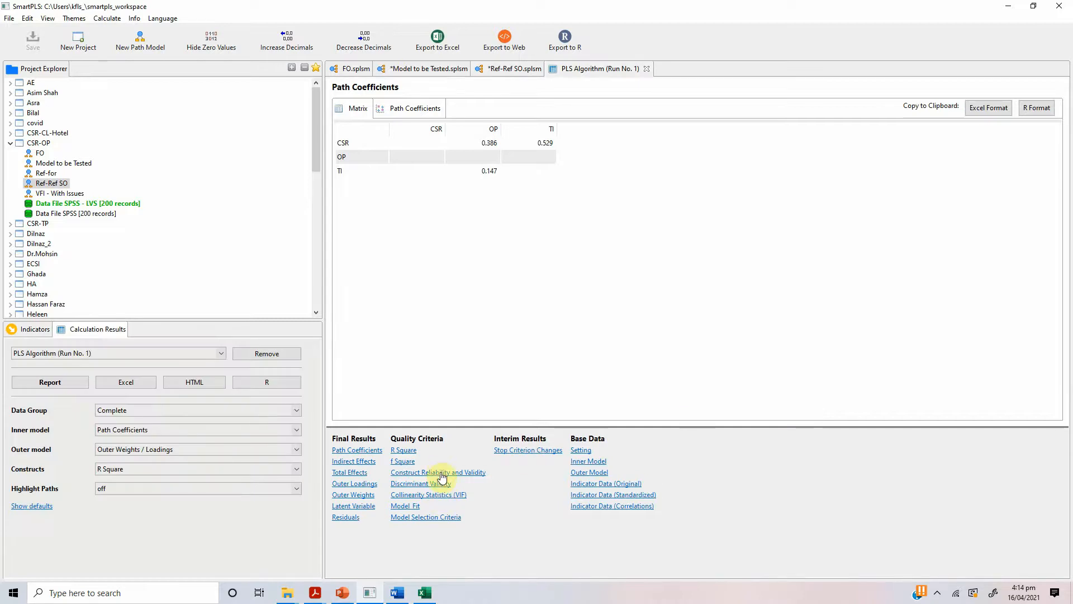
click(442, 473)
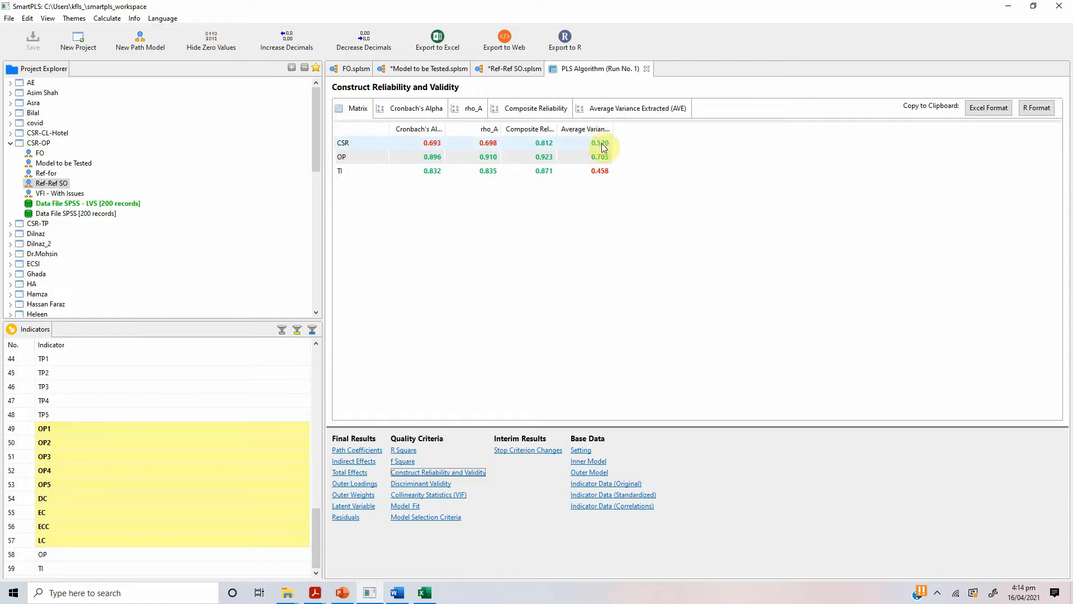
click(352, 161)
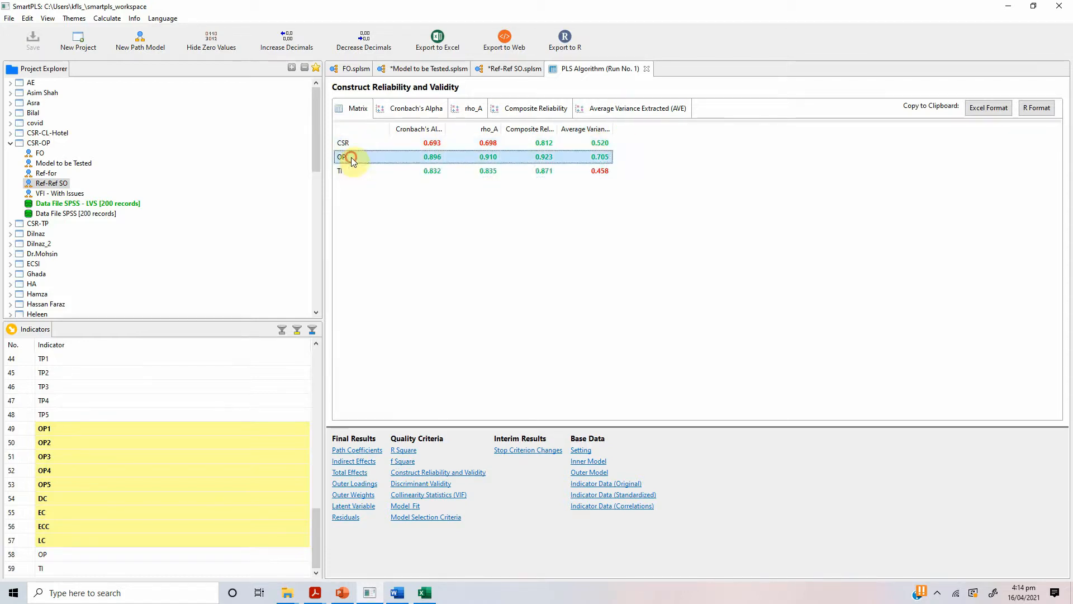
click(350, 169)
click(351, 145)
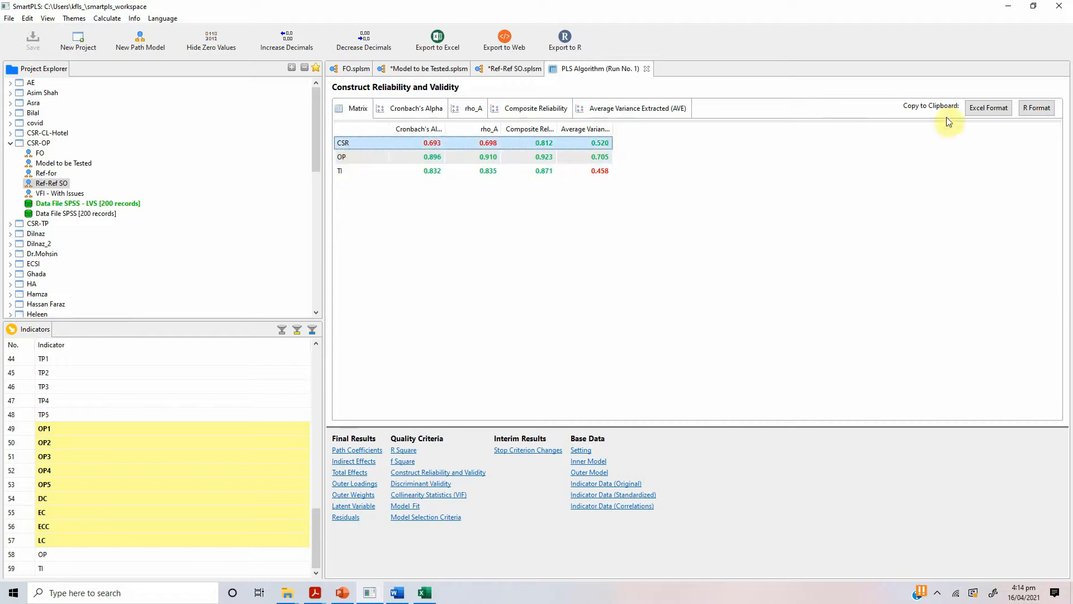
Step: Copy the reliability and validity matrix in Excel format and paste it into a new sheet of the Book1 workbook in Excel
click(985, 111)
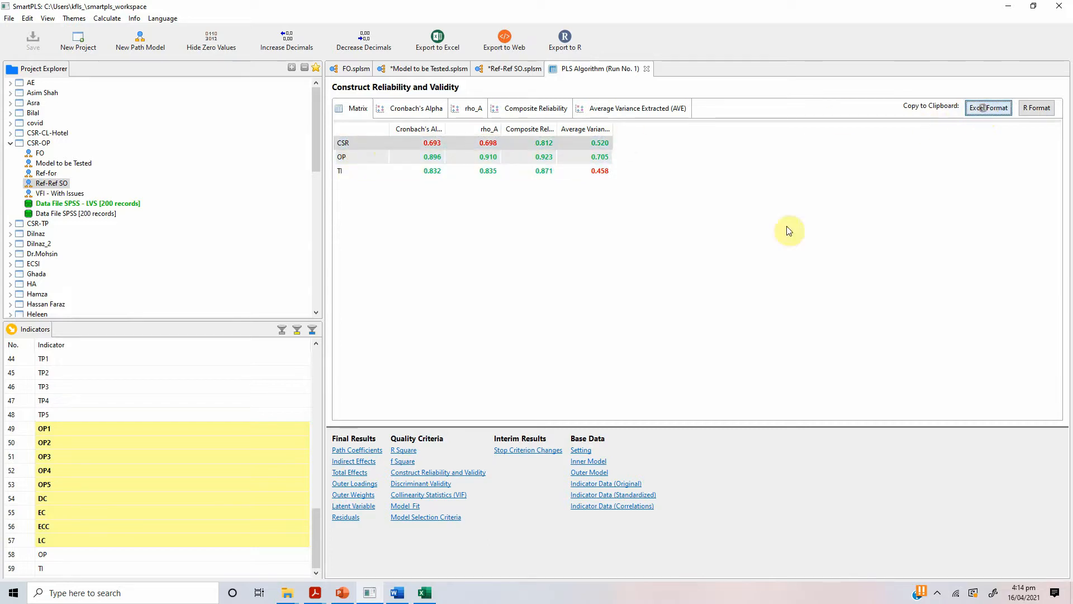
click(441, 595)
click(336, 561)
text(Cronbach's Alpha	rho_A	Composite Reliability	Average Variance Extracted (AVE) CSR	0.693	0.698	0.812	0.52 OP	0.896	0.91	0.923	0.705 TI	0.832	0.835	0.871	0.458)
Step: Delete the OP and TI rows and the rho_A column from the pasted reliability table
click(35, 161)
click(9, 167)
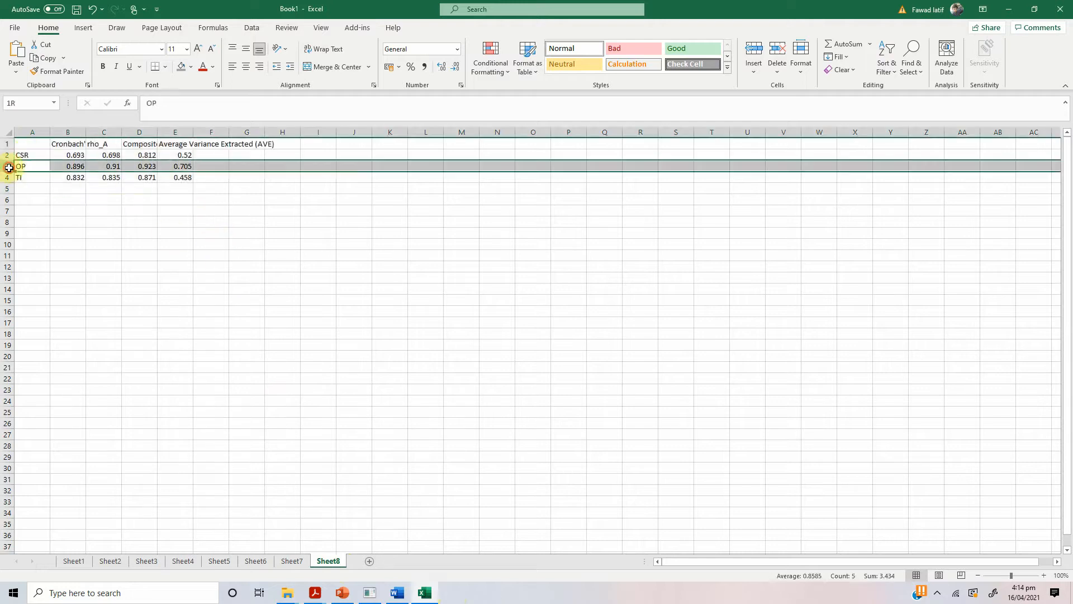
drag(9, 168, 7, 180)
right_click(4, 175)
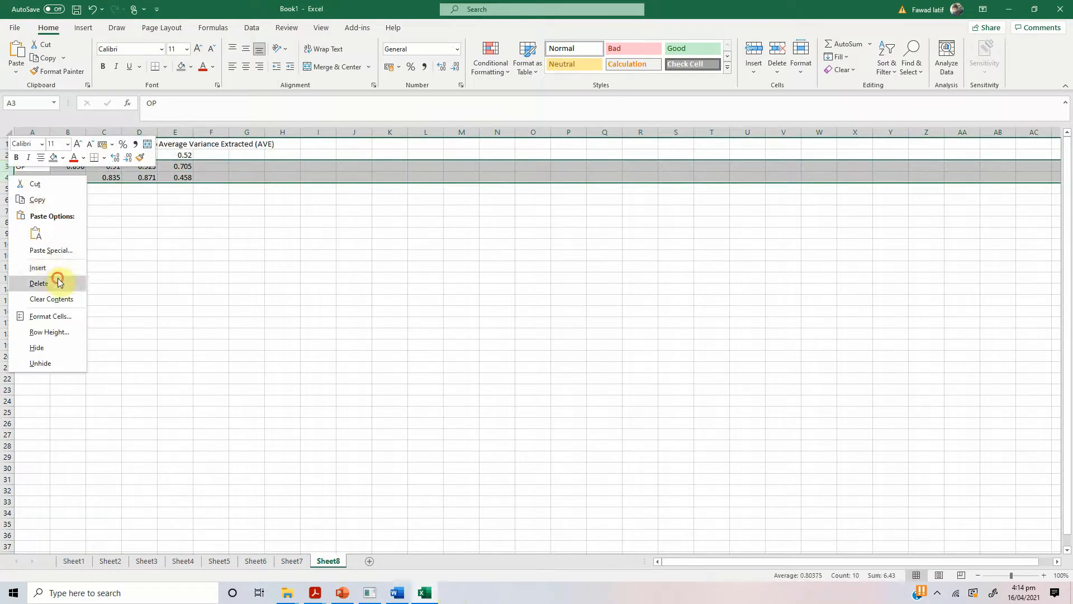
click(60, 280)
click(140, 267)
click(99, 133)
right_click(99, 135)
click(148, 257)
Step: Copy the Cronbach's Alpha, Composite Reliability and AVE headers with the CSR values, and paste them below the Table 8 caption in Word
drag(36, 144, 255, 154)
key(ctrl+c)
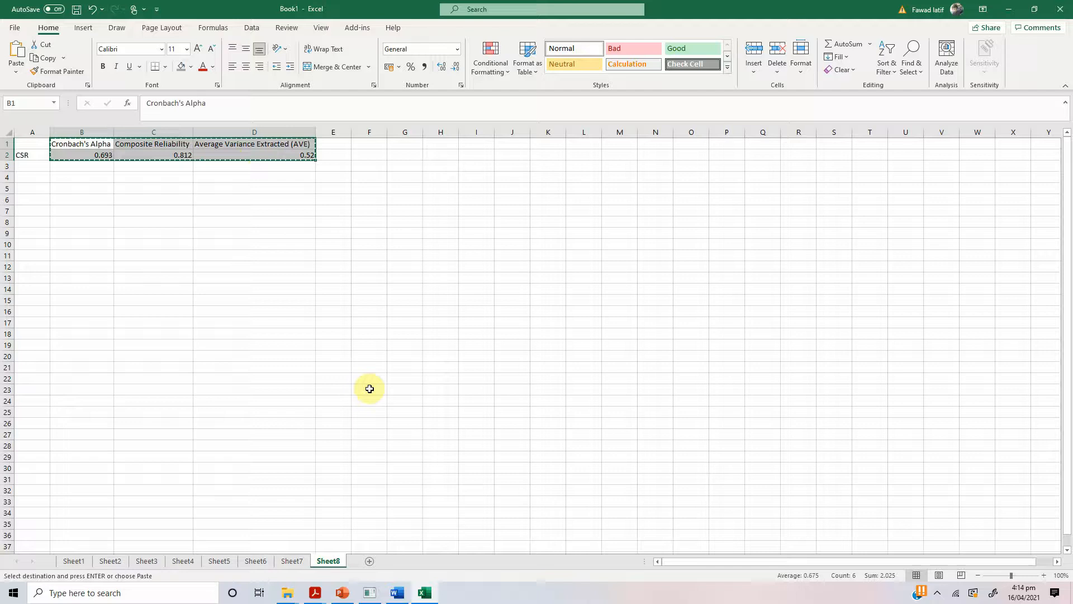
click(398, 598)
scroll(442, 414, down, 3)
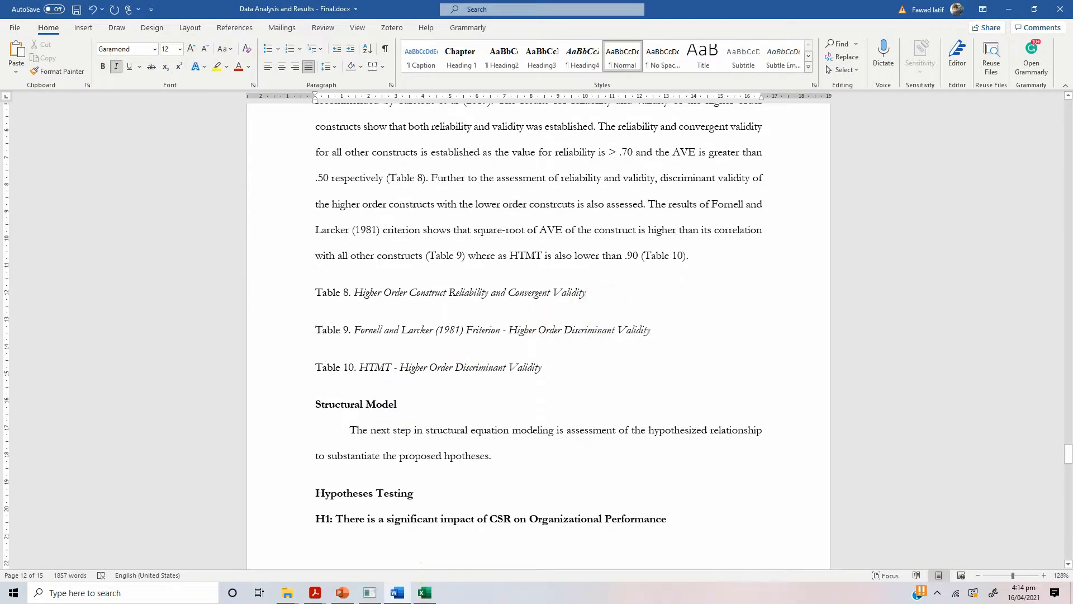
click(606, 297)
key(Return)
key(ctrl+v)
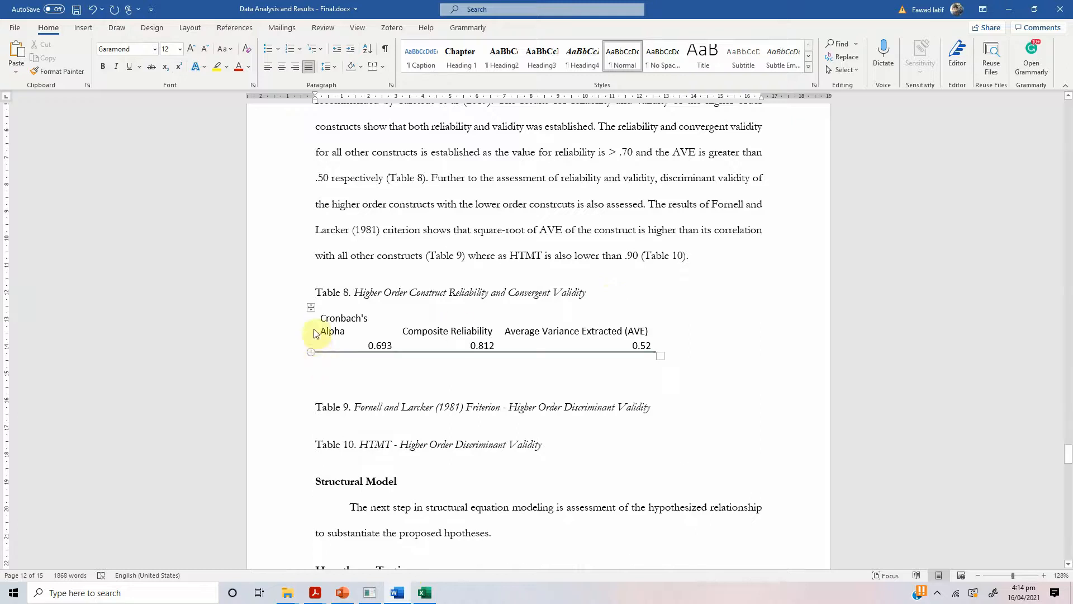
Step: Fit the pasted Table 8 to the page text width and give it top and bottom border lines
click(311, 307)
right_click(311, 307)
mouse_move(373, 466)
click(462, 481)
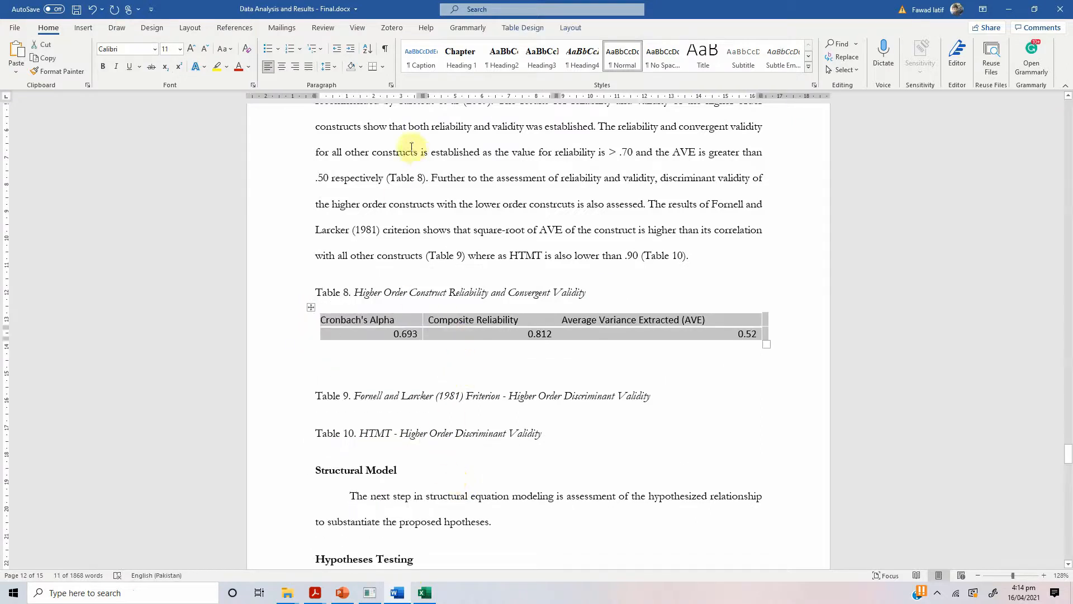
click(374, 67)
click(386, 67)
click(414, 115)
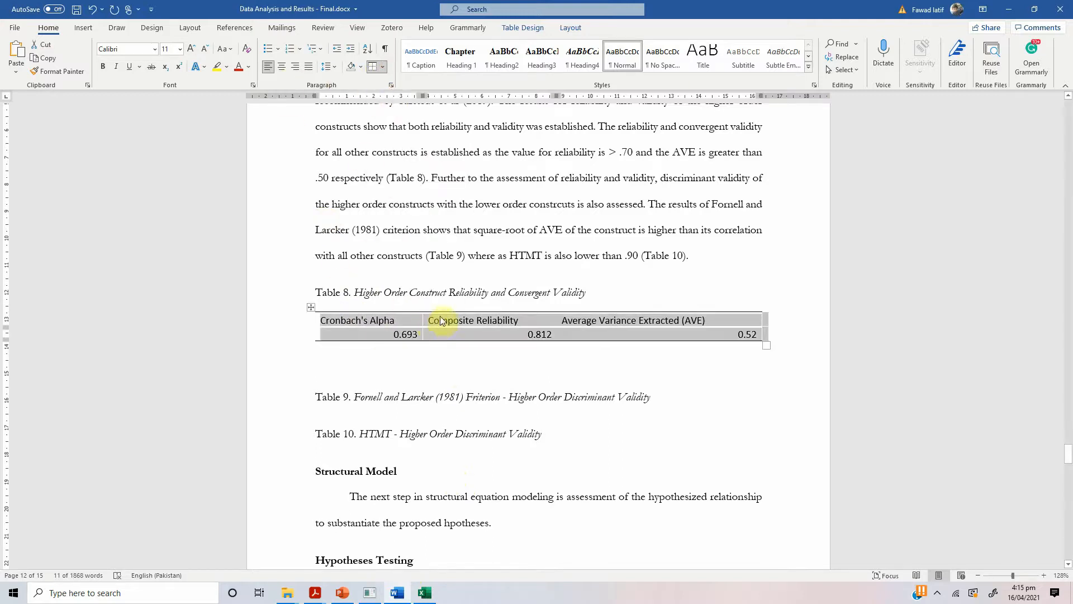
Step: Center the column headings in the header row of Table 8
click(396, 323)
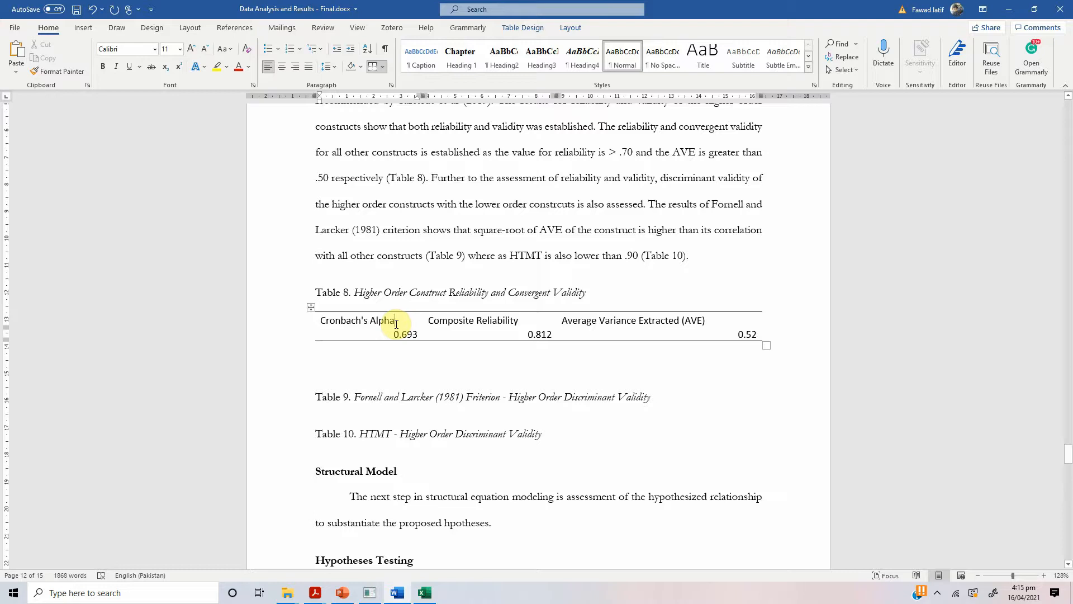
key(shift+End)
key(shift+End)
key(shift+End)
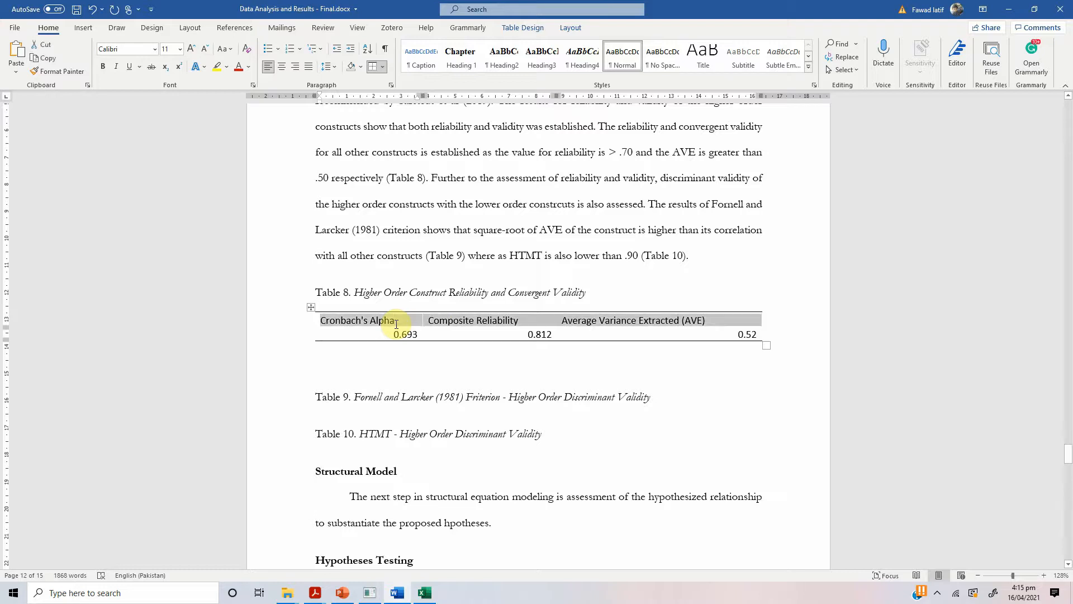
click(281, 67)
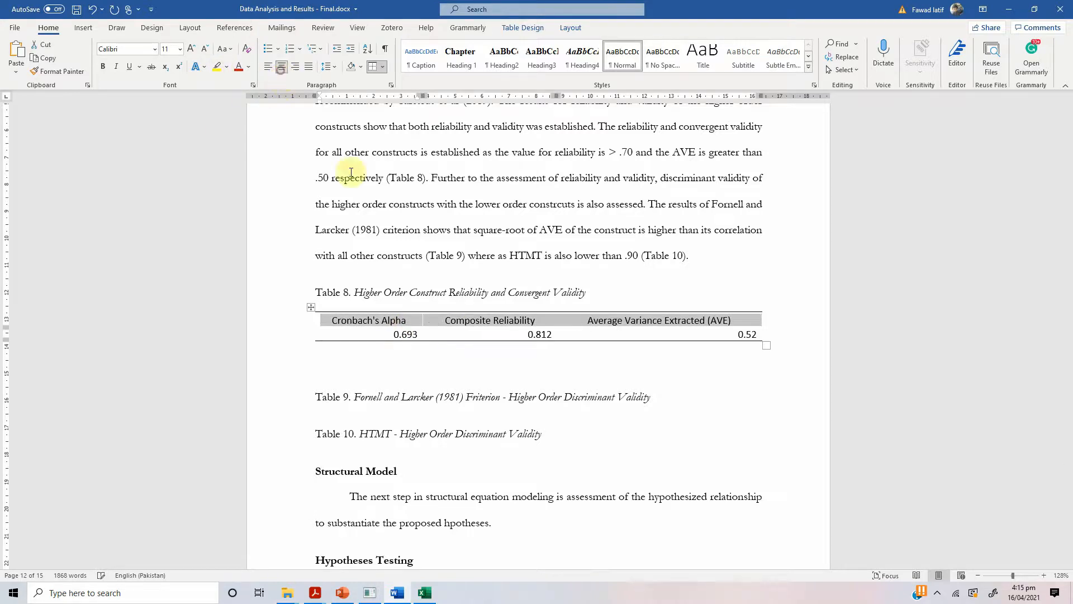
click(487, 335)
Step: Add a bottom border below the header row of Table 8 and remove the blank paragraph after the table
drag(330, 320, 717, 324)
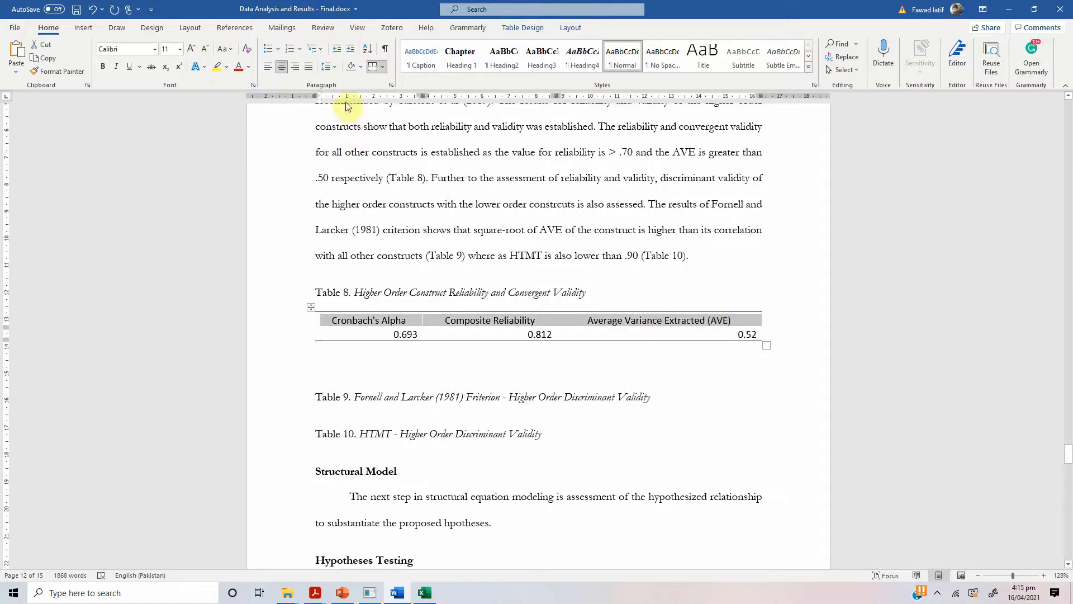
click(382, 66)
click(382, 82)
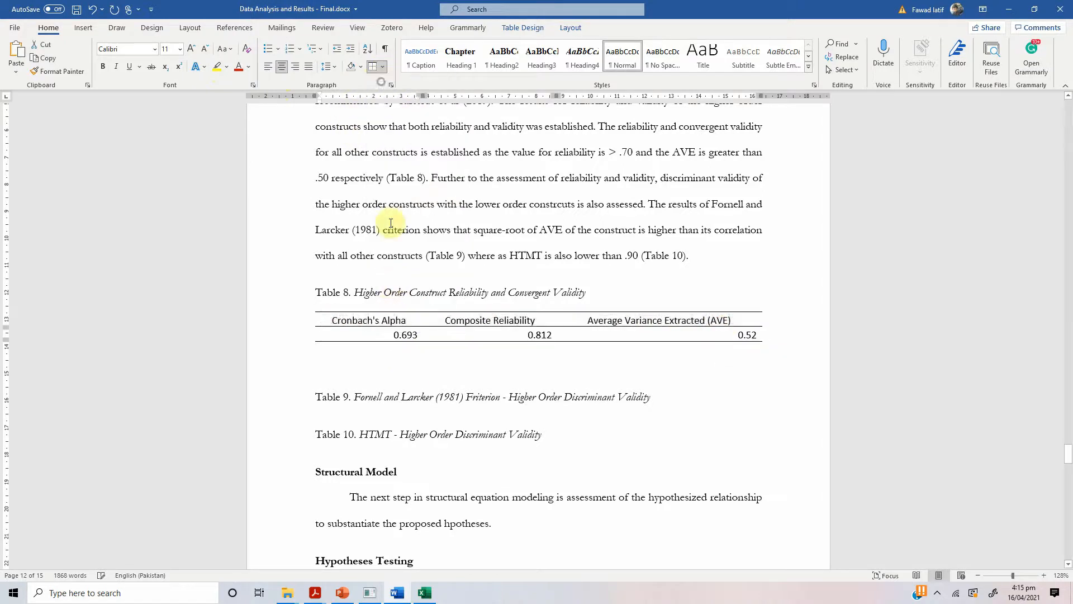
click(393, 362)
key(Delete)
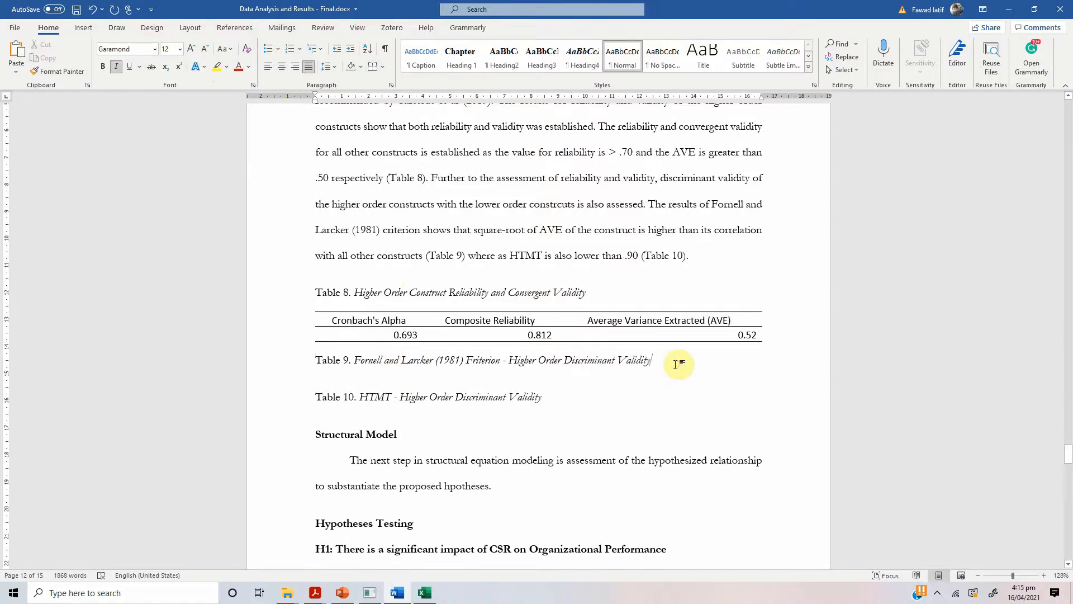
Step: Add an empty line below the Table 9 caption and center the Composite Reliability and AVE columns of Table 8
key(Return)
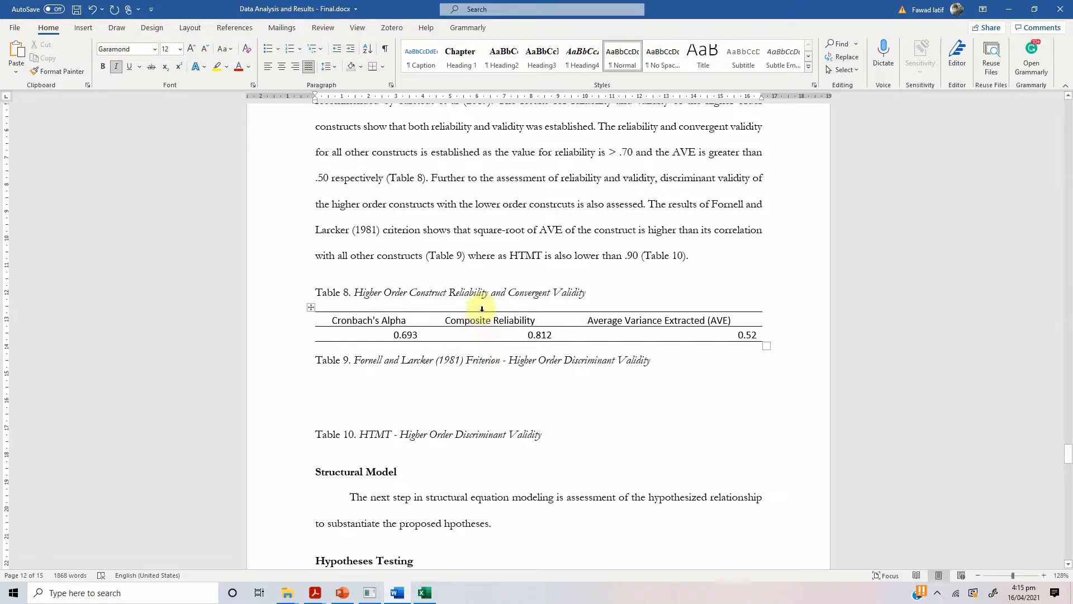
drag(482, 309, 648, 312)
click(282, 67)
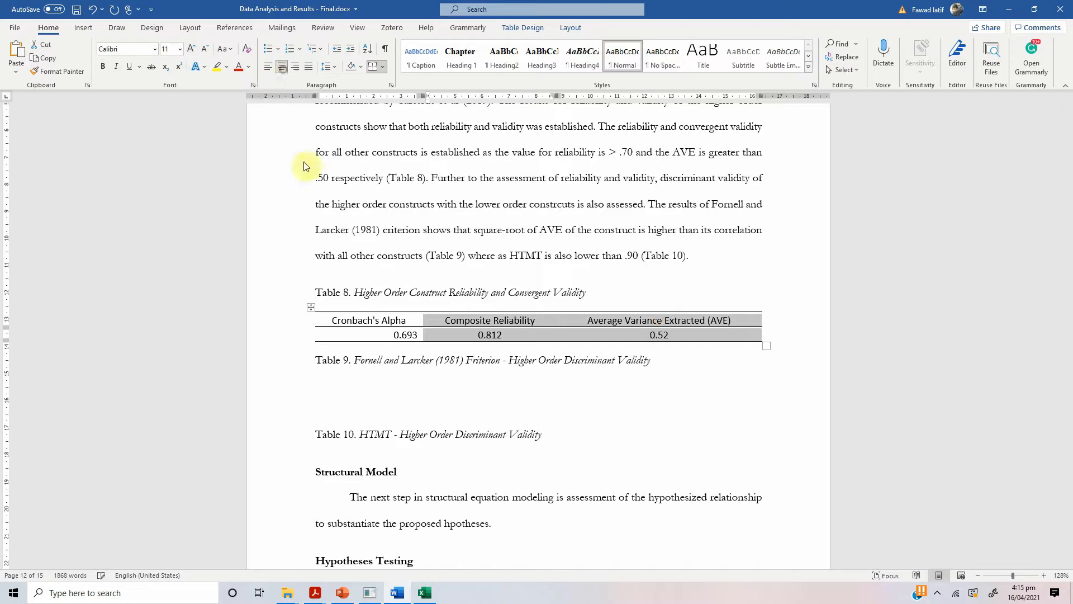
Step: Copy the Fornell-Larcker criterion matrix from SmartPLS in Excel format and paste it into a new Excel sheet
click(327, 383)
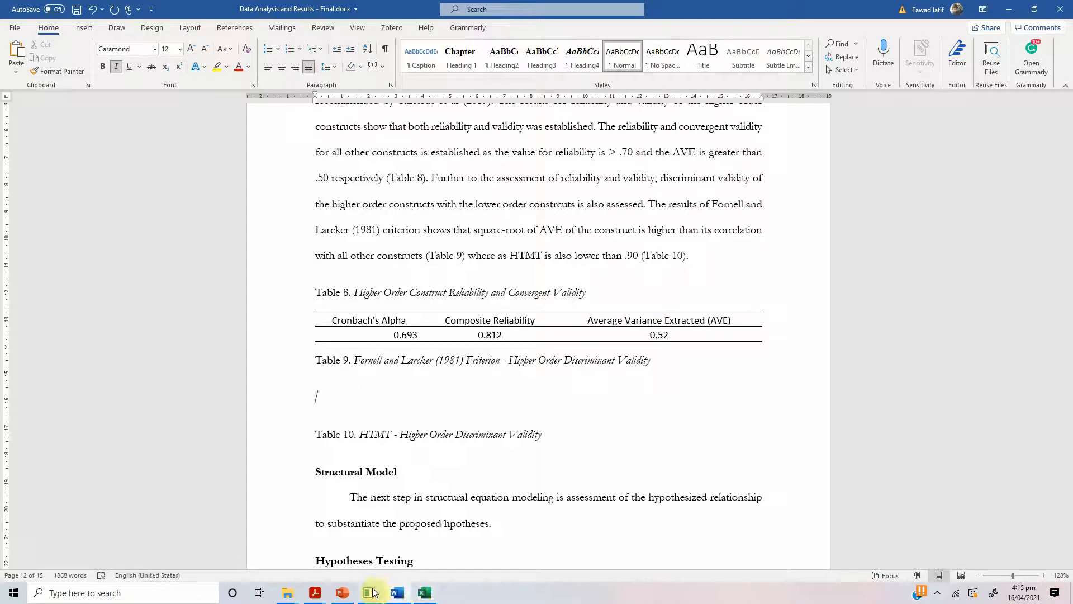
click(370, 593)
click(429, 484)
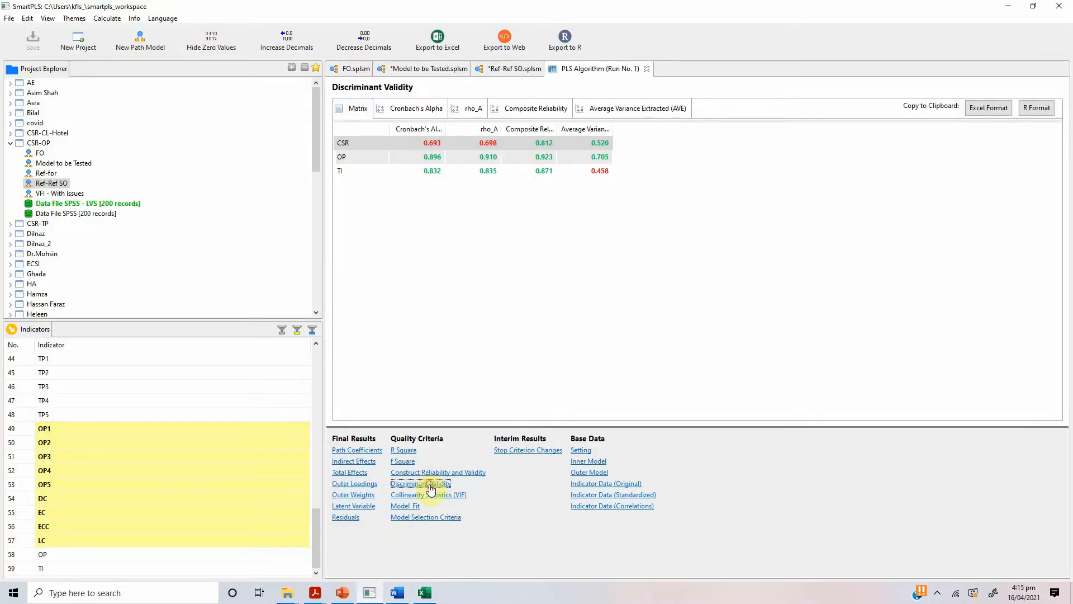
click(1003, 109)
click(425, 594)
click(369, 560)
key(ctrl+v)
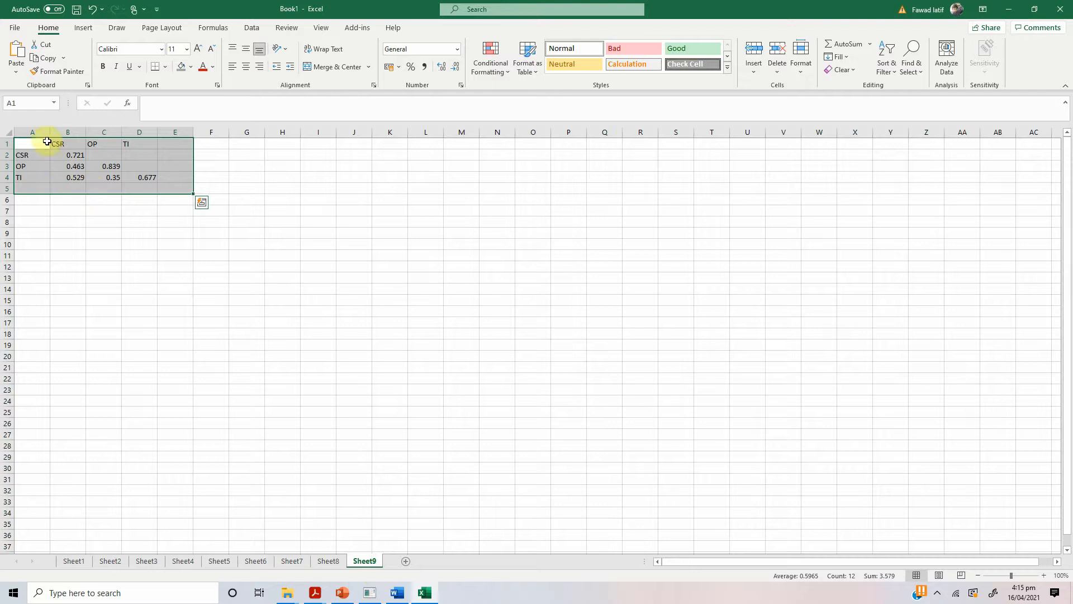
Step: Copy the CSR, OP and TI Fornell-Larcker matrix with its headers, and paste it below the Table 9 caption in Word
drag(54, 141, 151, 176)
key(ctrl+c)
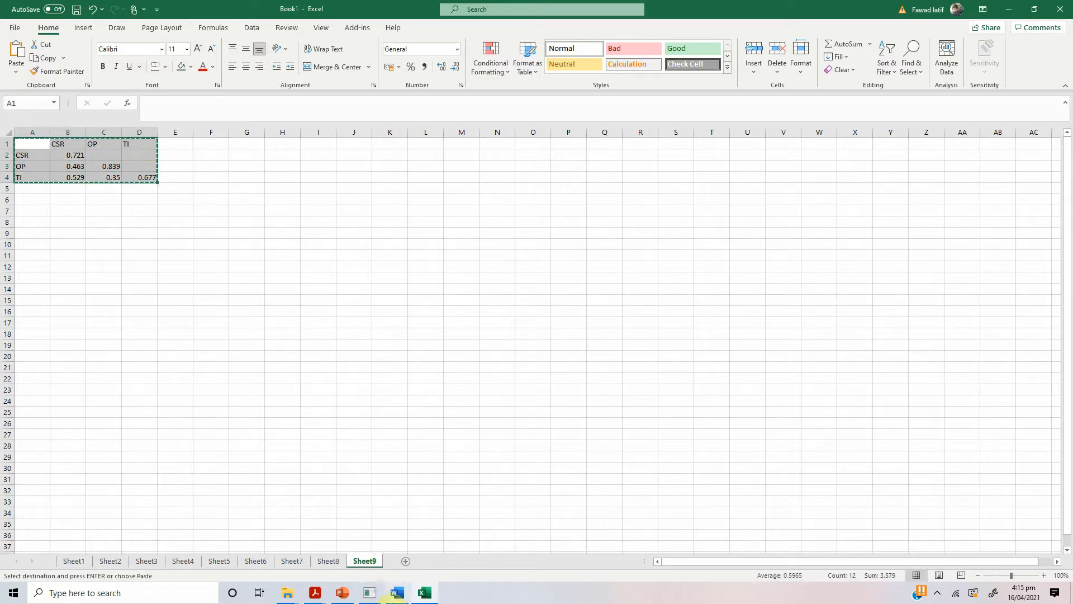
click(398, 593)
key(ctrl+v)
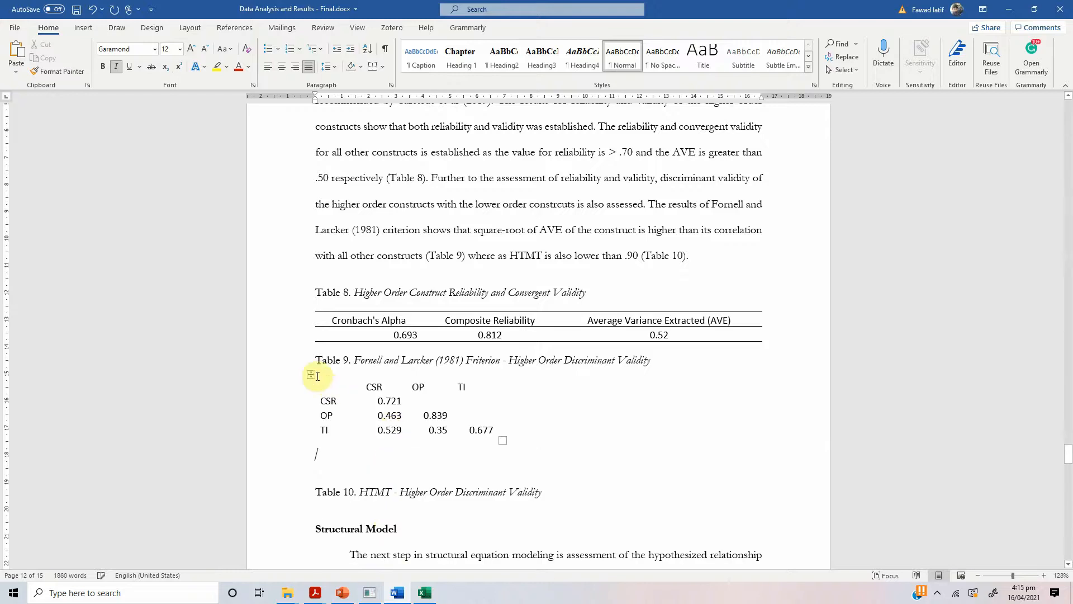
Step: Fit the pasted Table 9 to the page text width and give it top and bottom border lines
click(307, 374)
right_click(308, 373)
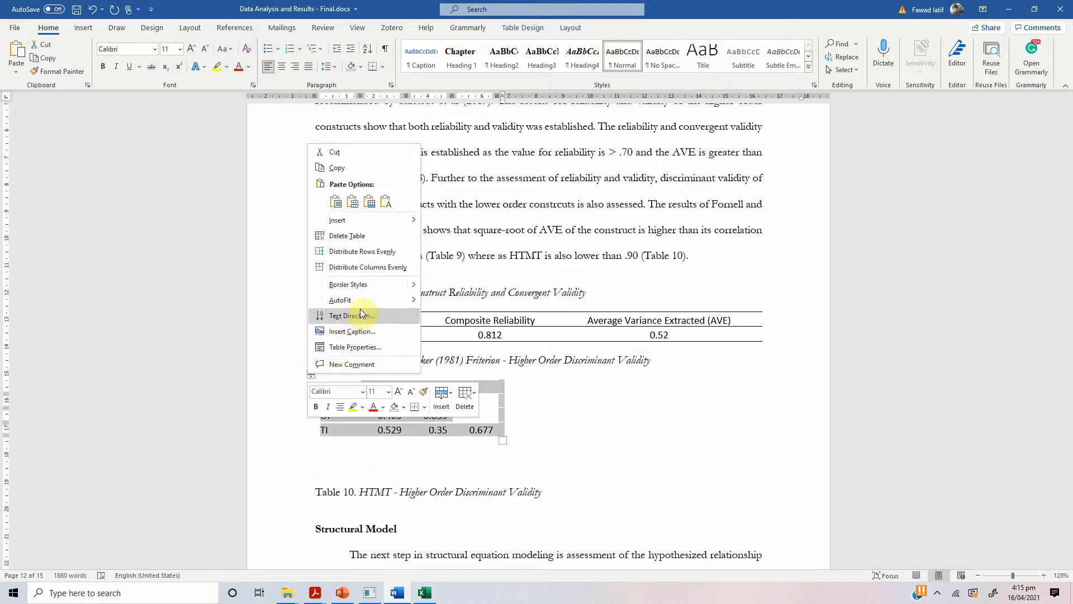
mouse_move(352, 300)
click(441, 309)
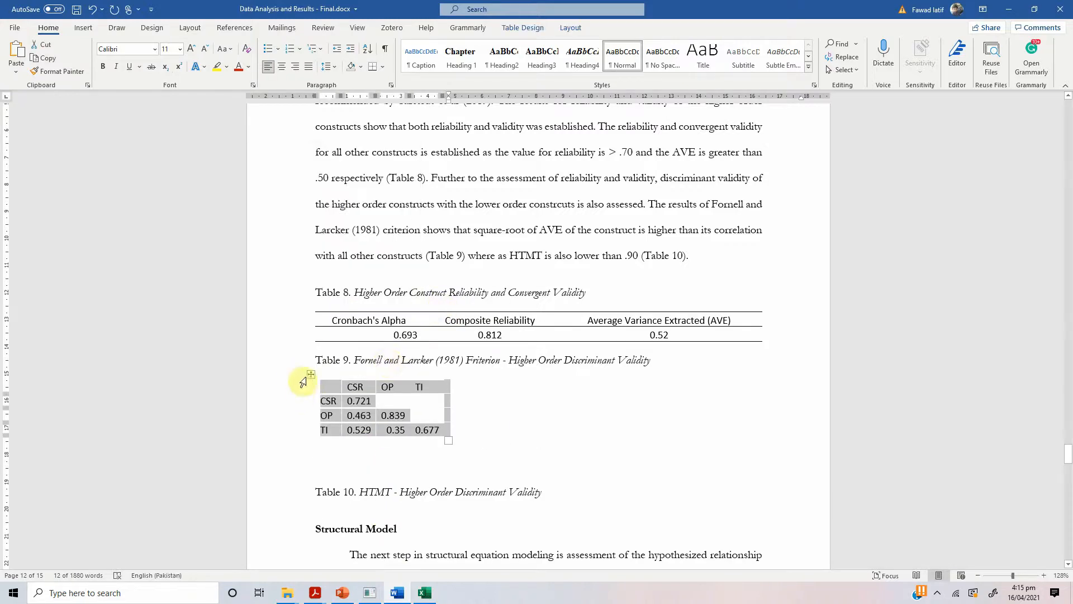
right_click(311, 377)
mouse_move(380, 303)
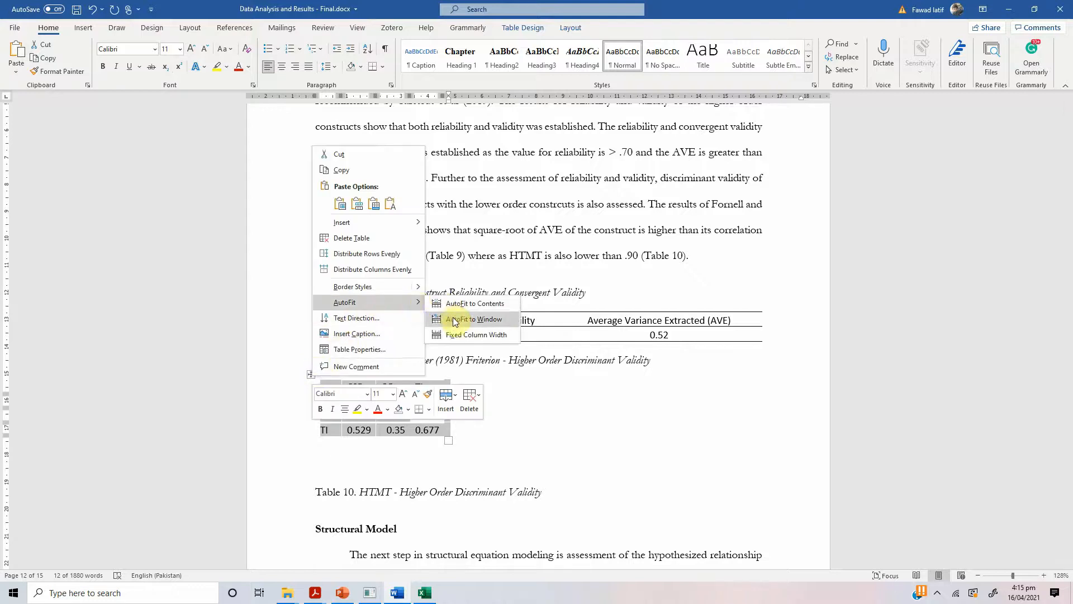
click(439, 319)
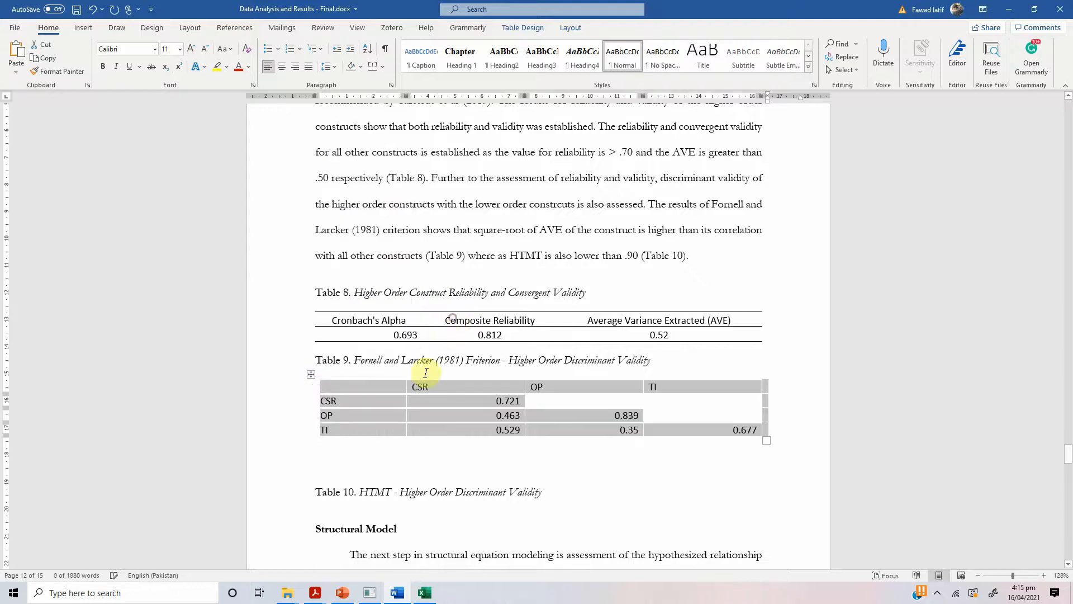
click(372, 67)
click(383, 67)
click(402, 108)
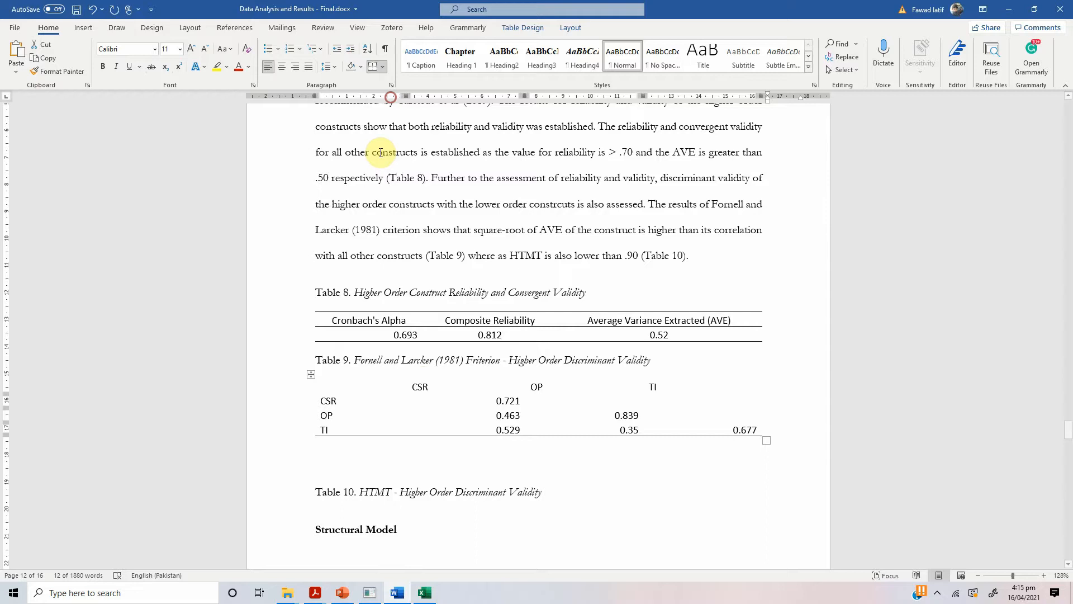
Step: Add a bottom border below the header row of Table 9 and center its CSR, OP and TI columns
click(352, 390)
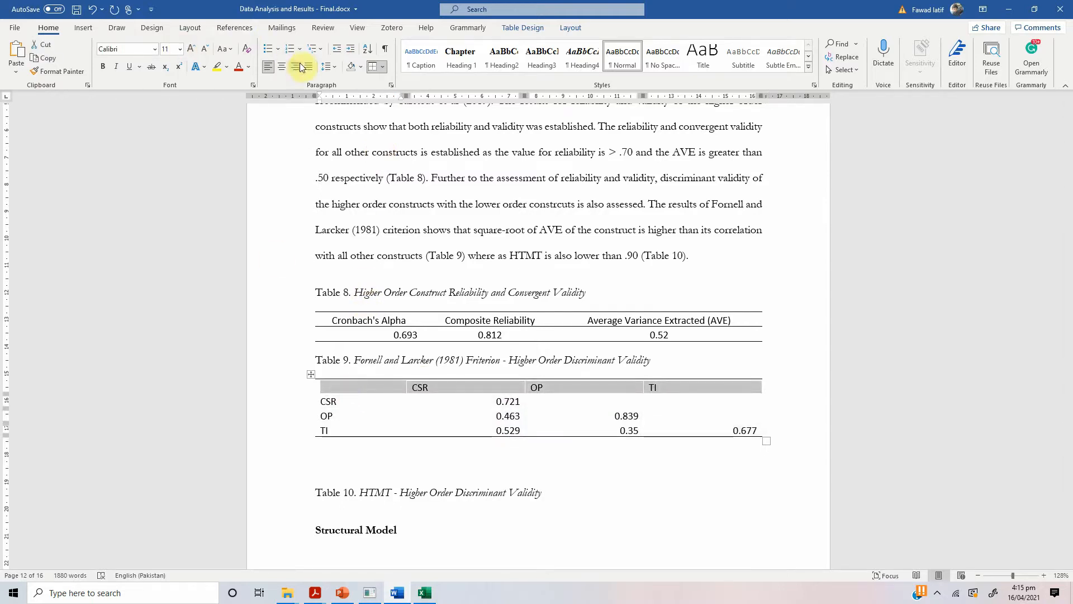
click(381, 67)
click(385, 83)
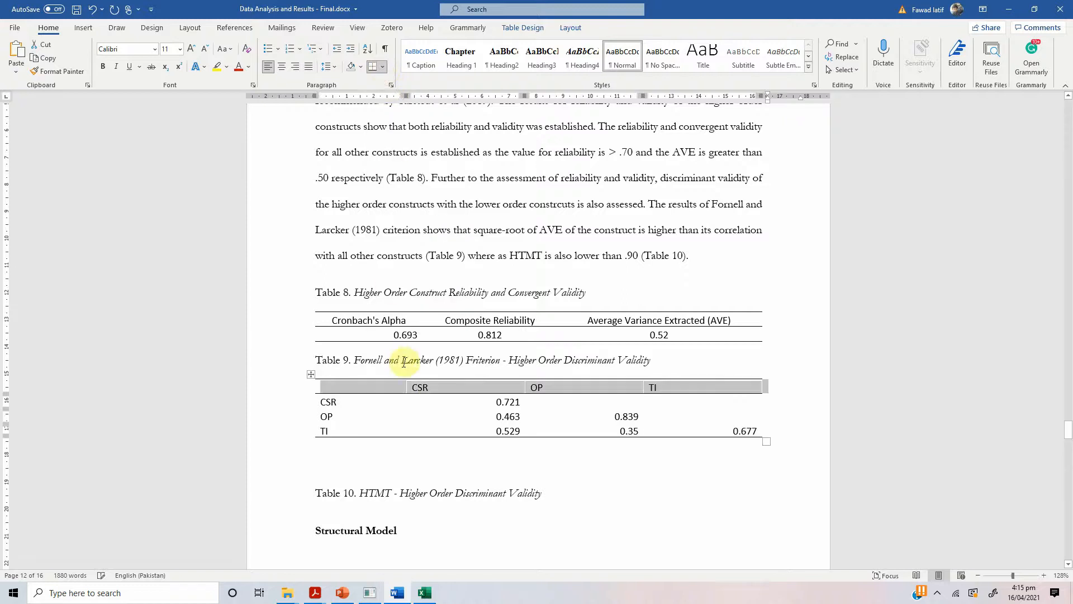
click(432, 387)
drag(437, 378, 651, 390)
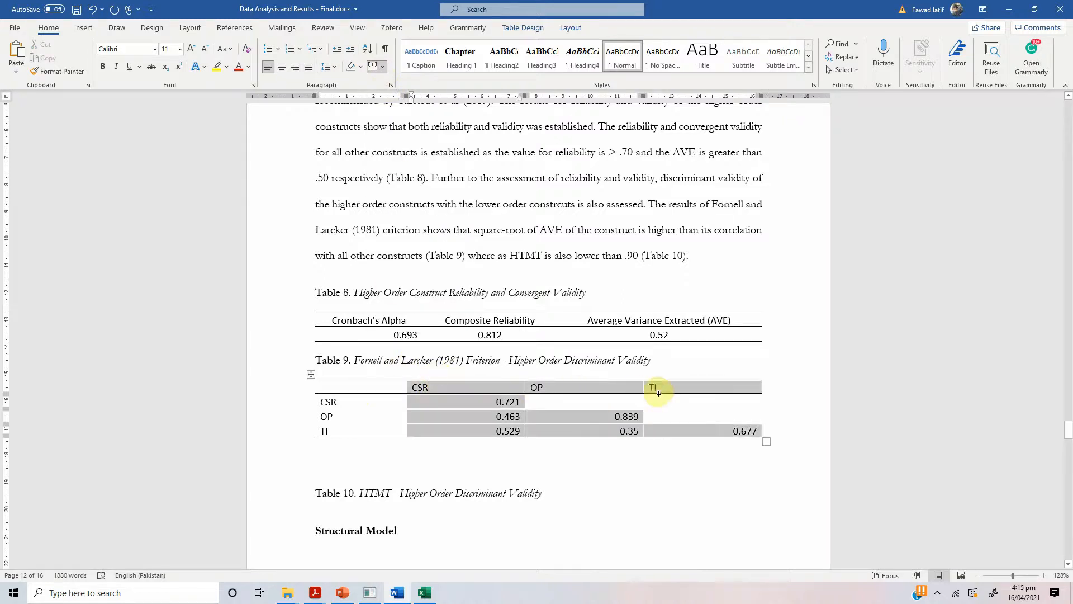
click(282, 66)
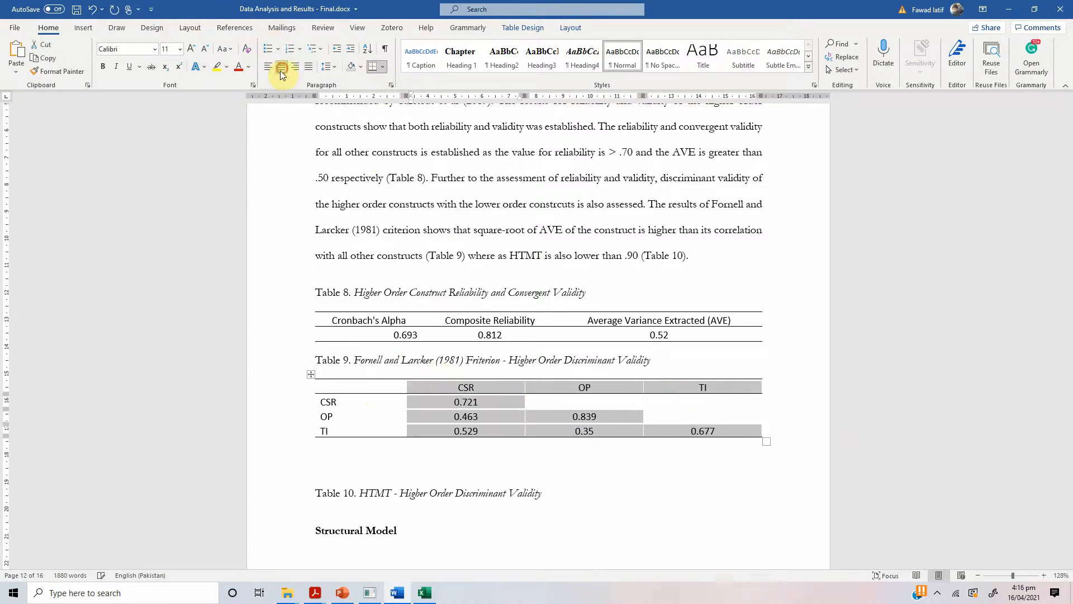
Step: Remove the blank paragraph after Table 9 and add an empty line below the Table 10 caption
click(364, 455)
key(Delete)
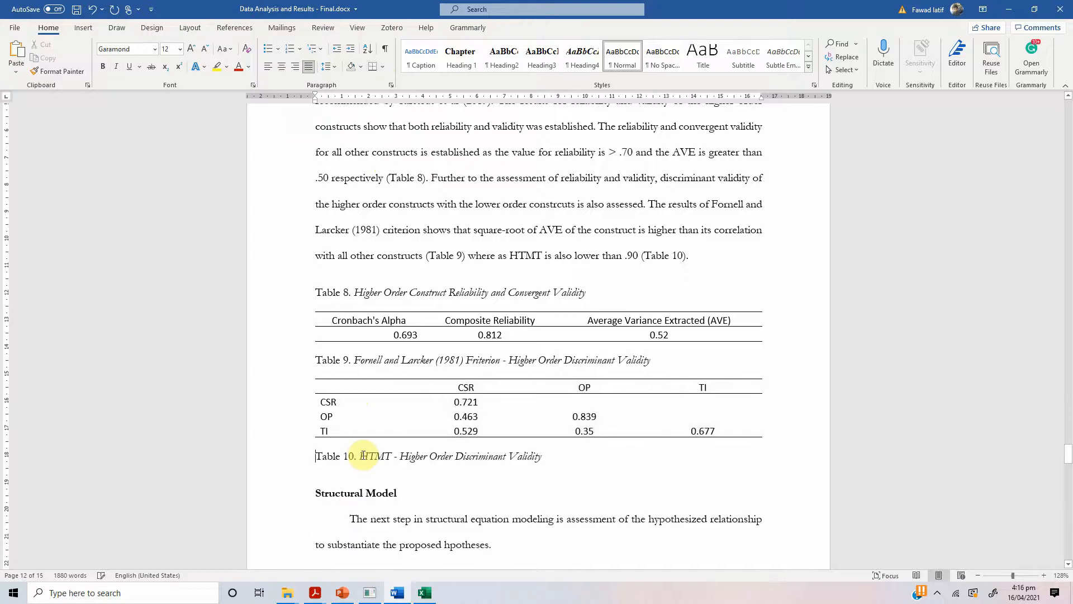
key(Return)
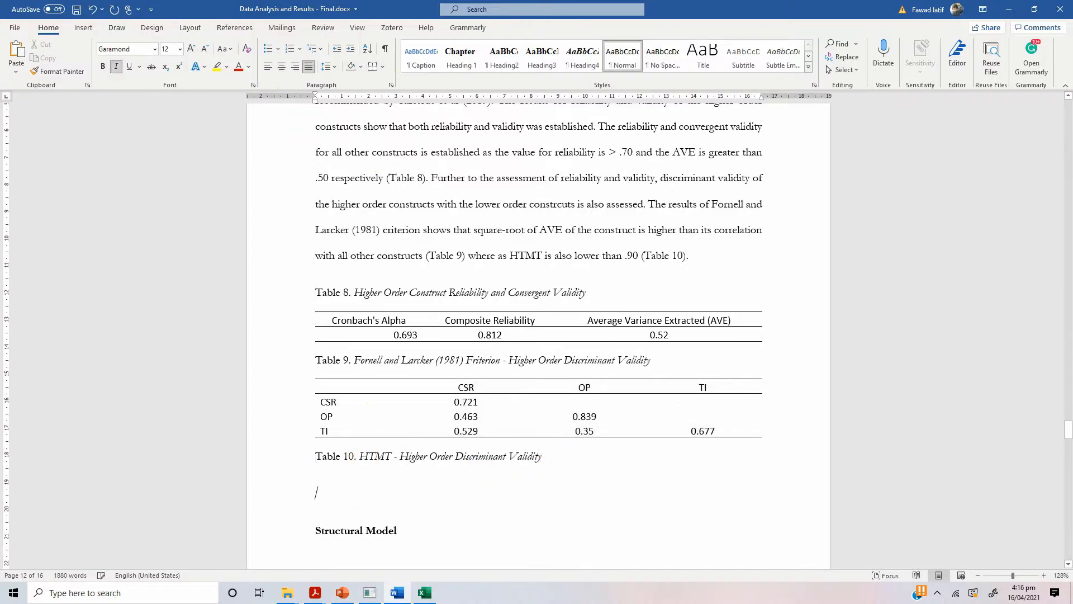
Step: Copy the Heterotrait-Monotrait Ratio (HTMT) matrix from SmartPLS in Excel format and paste it into a new Excel sheet
click(369, 593)
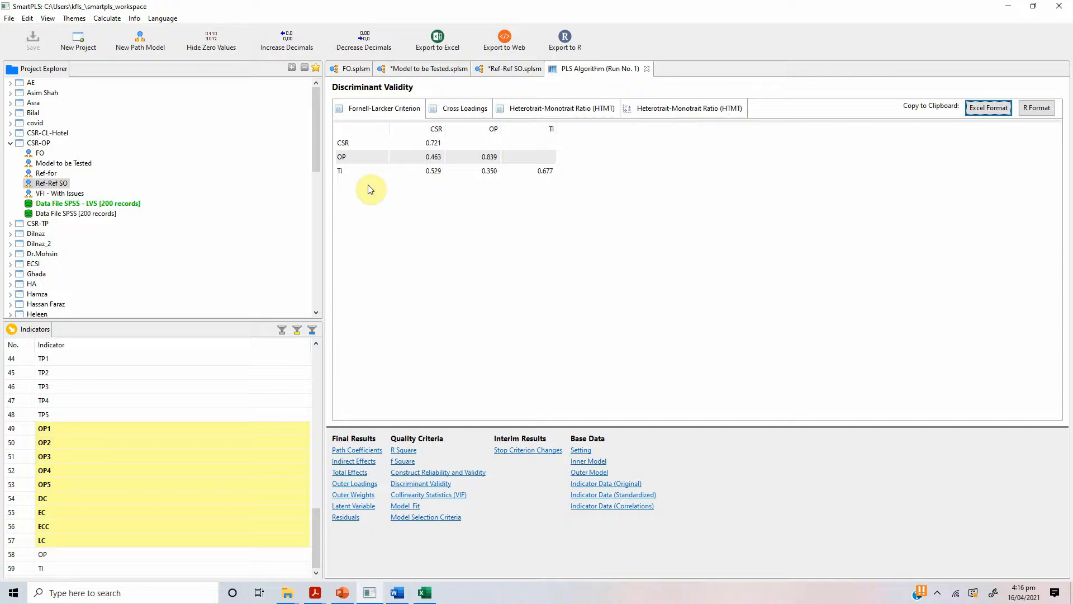
click(447, 114)
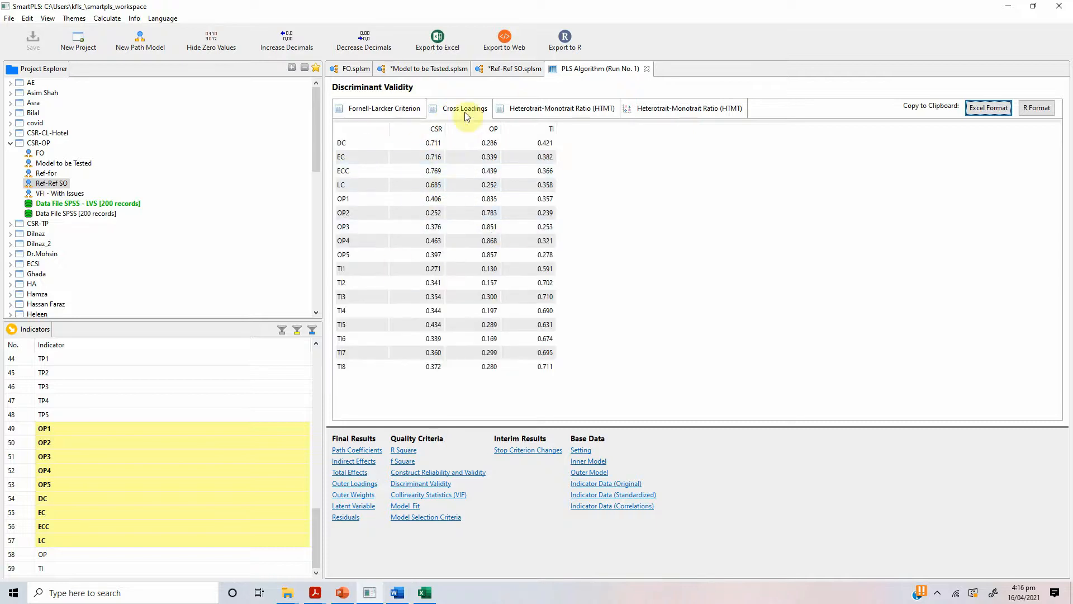
click(564, 109)
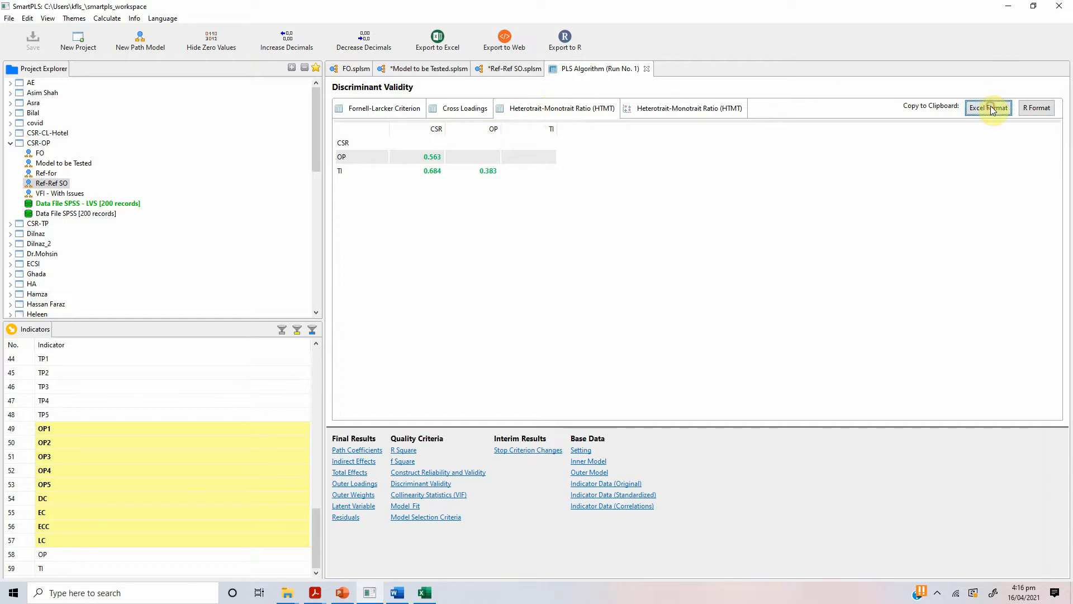
click(437, 587)
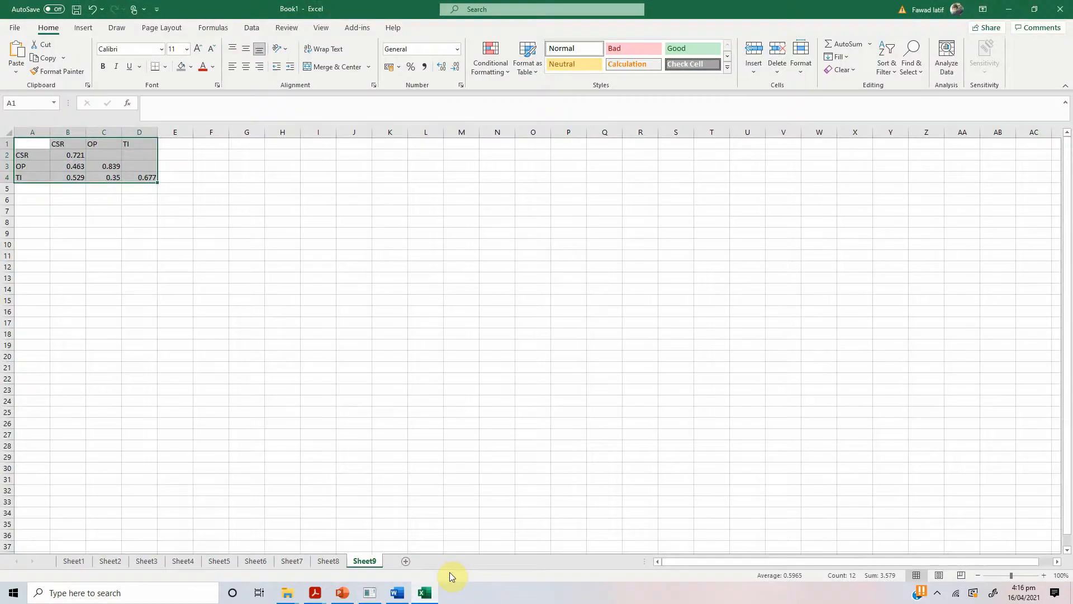
click(404, 561)
key(ctrl+v)
Step: Copy the CSR, OP and TI HTMT matrix with its headers, and paste it below the Table 10 caption in Word
drag(42, 142, 143, 177)
key(ctrl+c)
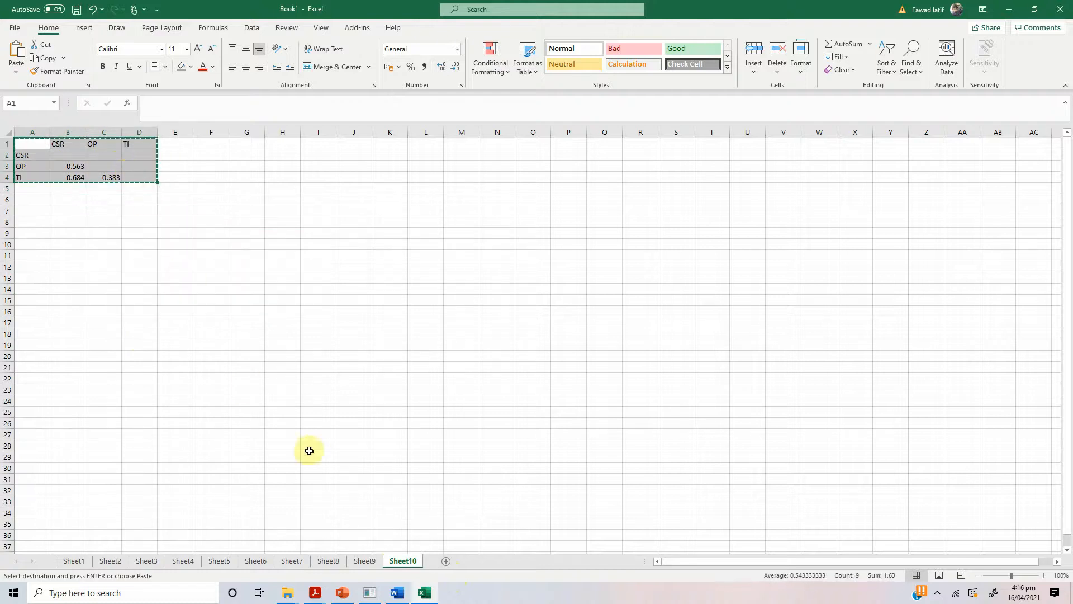
click(397, 593)
key(ctrl+v)
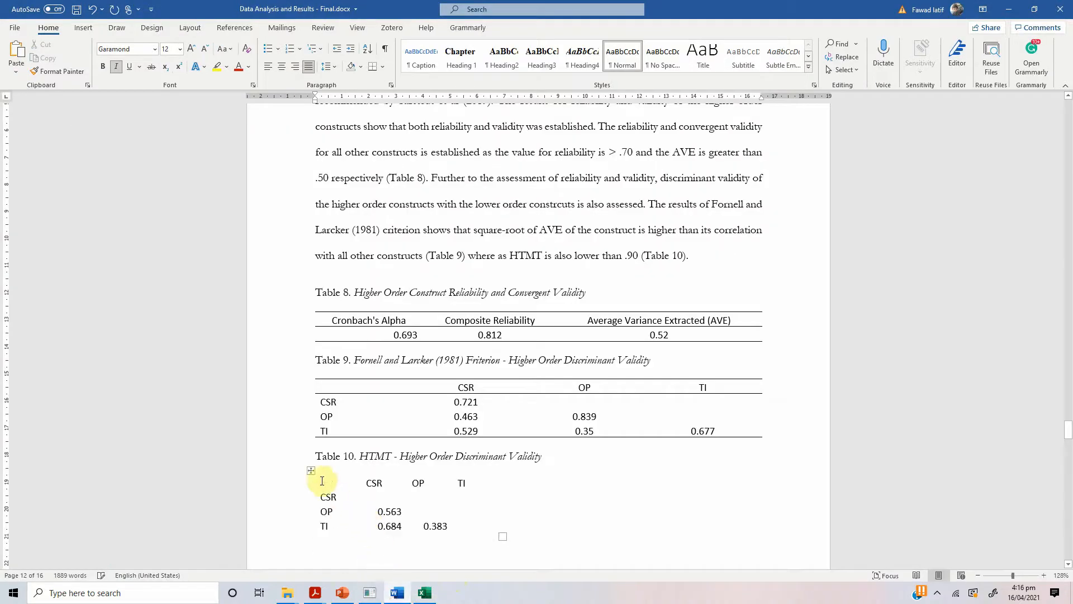
Step: Fit the pasted Table 10 to the page text width and give it top and bottom border lines
right_click(309, 469)
mouse_move(391, 396)
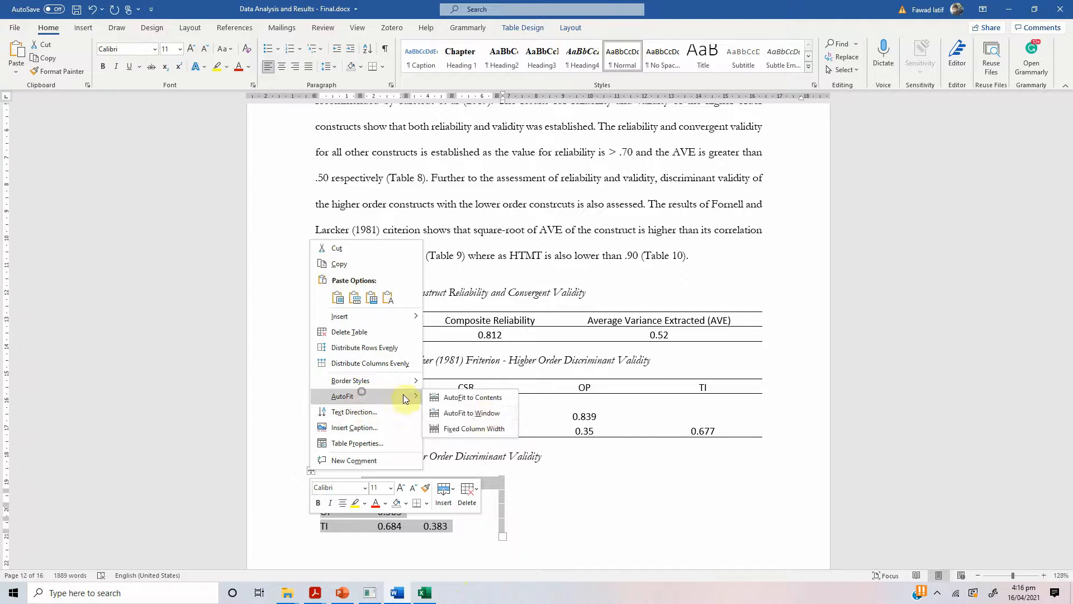
click(482, 415)
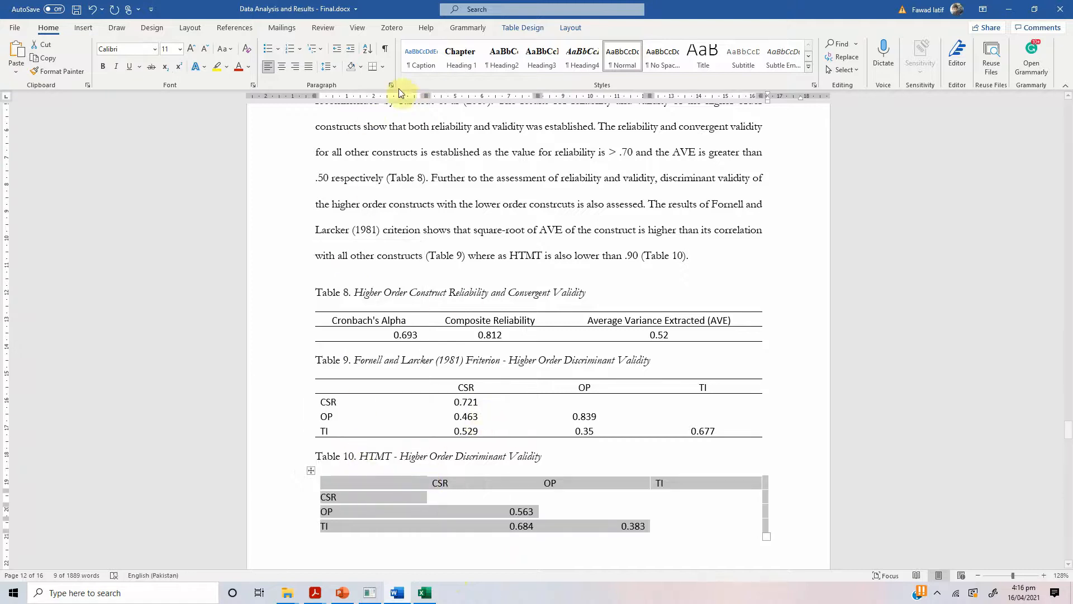
click(382, 66)
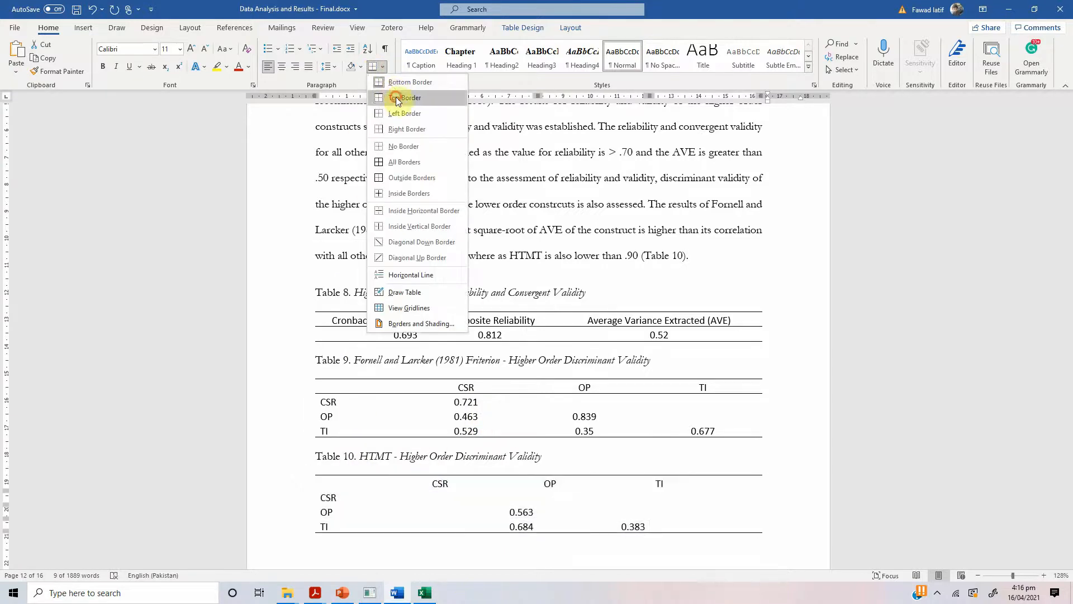
click(391, 96)
Step: Add a bottom border below the header row of Table 10 and center its CSR, OP and TI columns
click(373, 484)
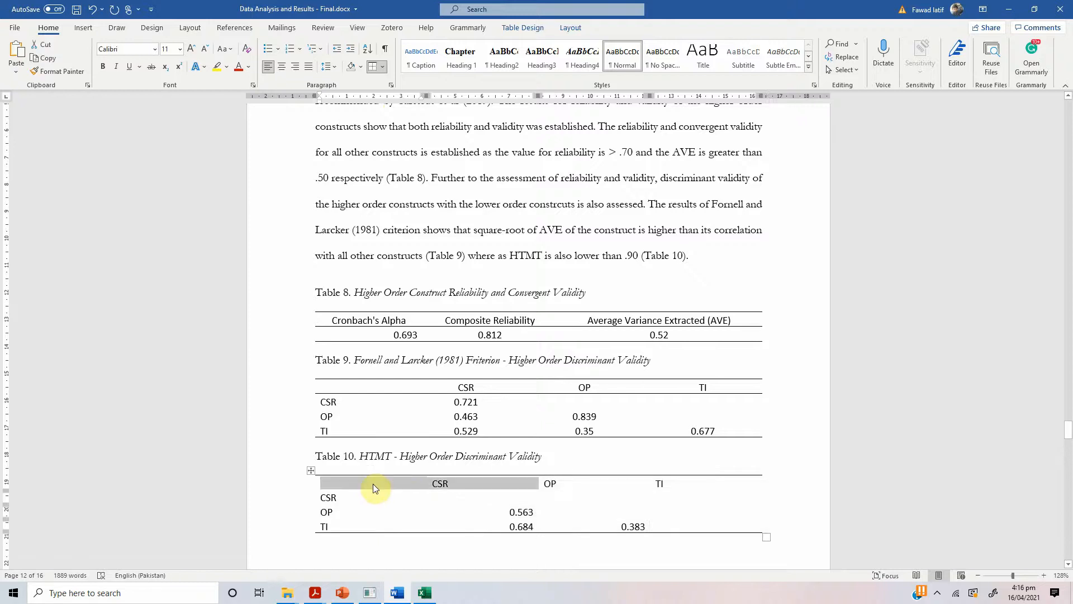
click(383, 67)
click(402, 82)
click(435, 483)
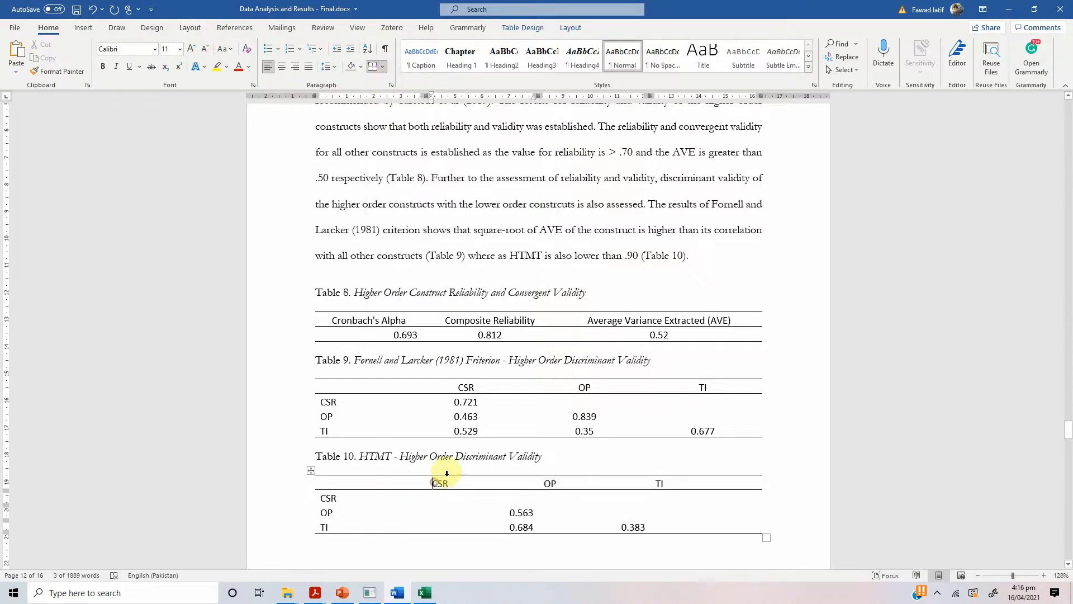
drag(446, 474, 678, 483)
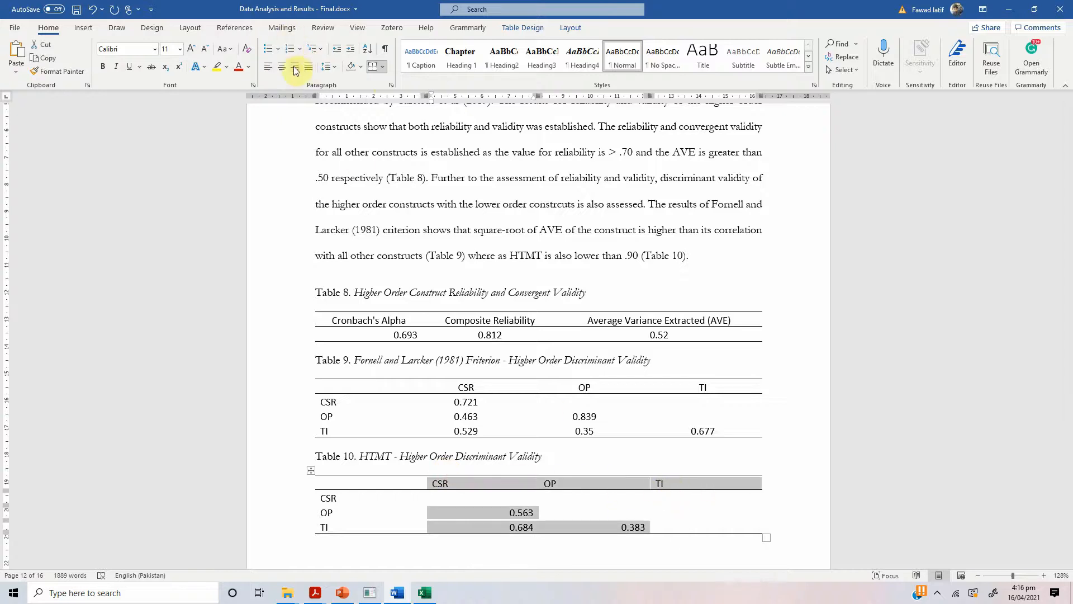
click(508, 494)
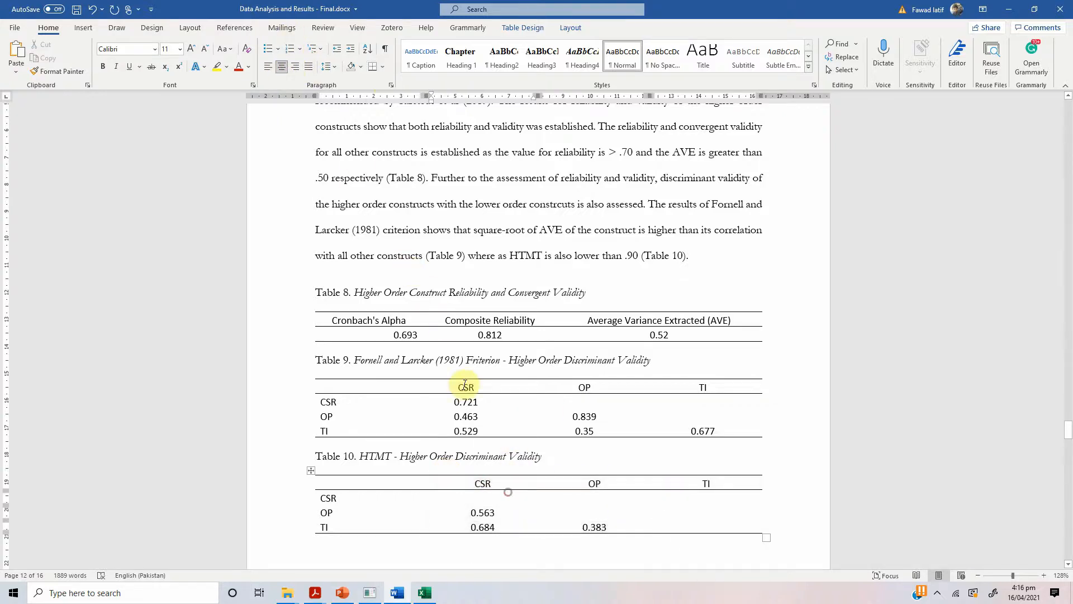
Step: Format the diagonal values for CSR, OP and TI in Table 9 as bold italic
scroll(436, 281, up, 2)
scroll(436, 281, up, 2)
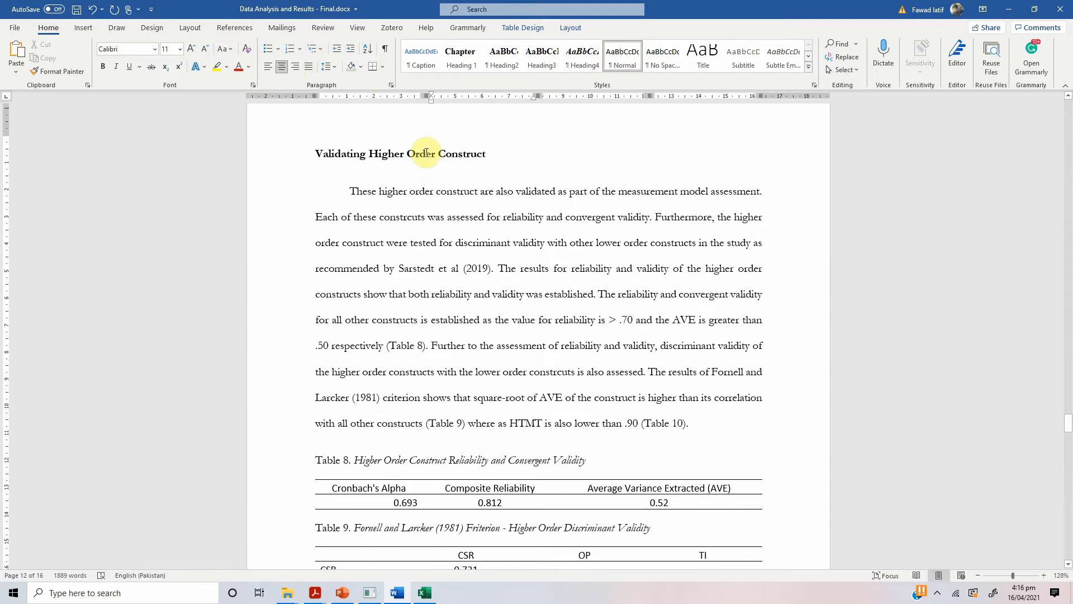
scroll(431, 208, down, 3)
scroll(278, 485, up, 2)
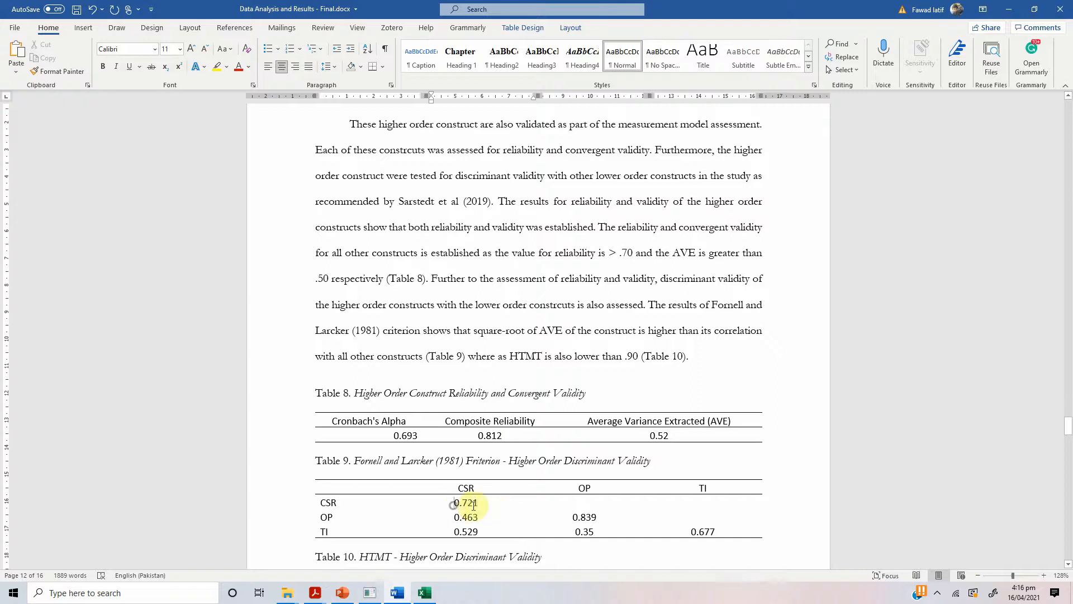
drag(474, 505, 479, 506)
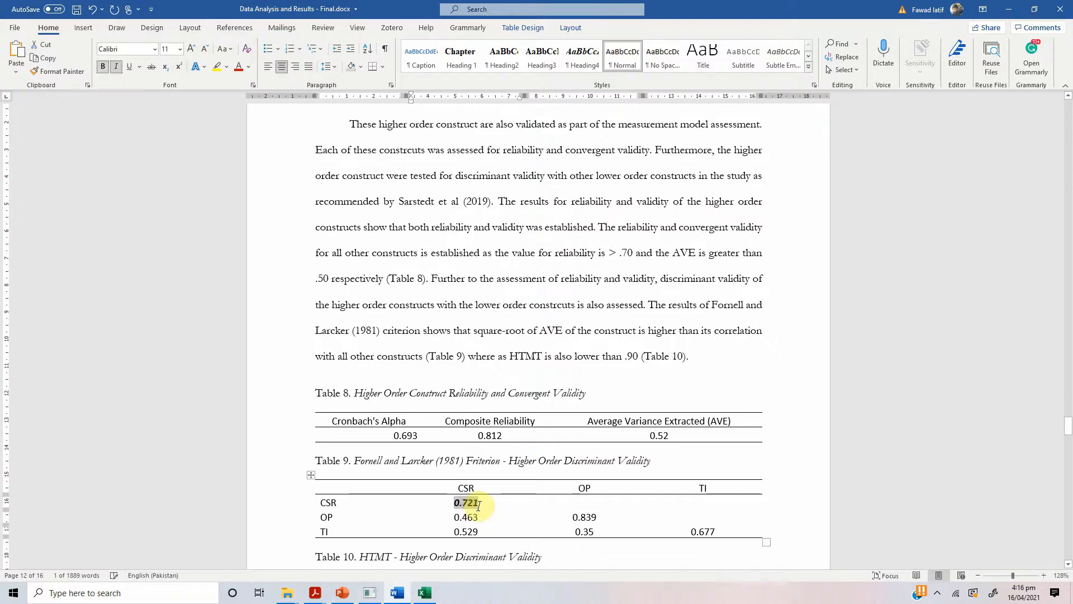
key(Down)
key(Right)
key(Right)
key(ctrl+b)
key(Down)
key(Right)
key(Right)
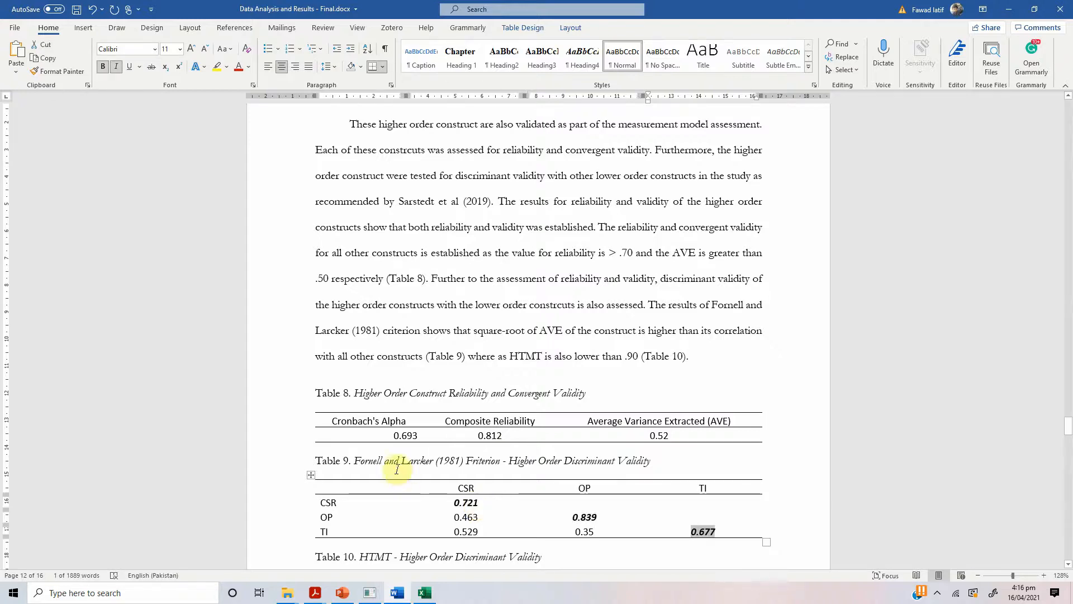
Step: Review the higher-order validity text and Tables 8 to 10, the earlier discriminant validity tables, and the Structural Model hypothesis templates
scroll(479, 333, down, 2)
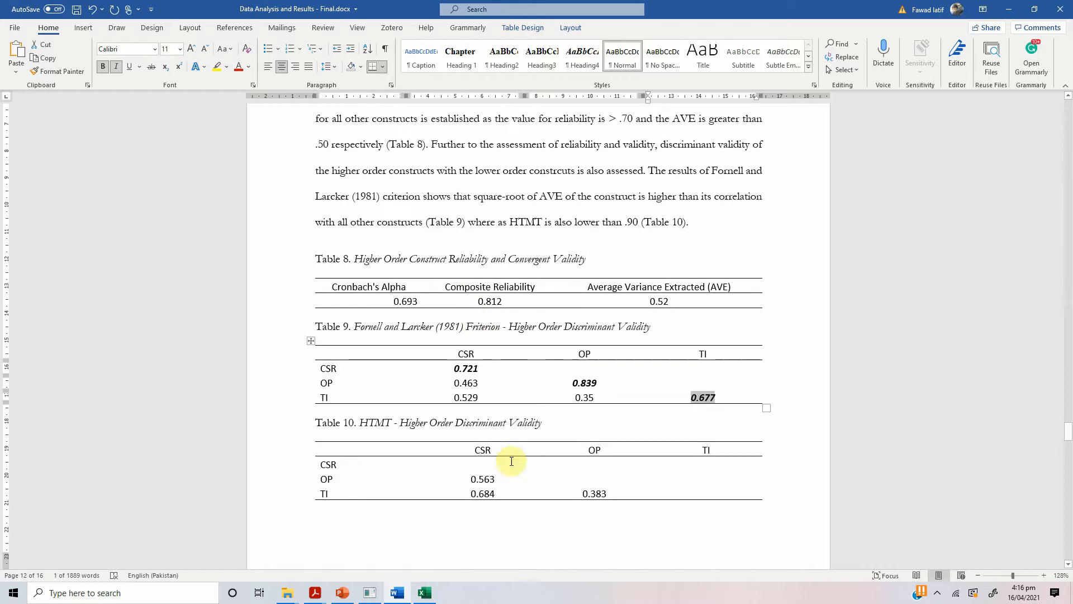
scroll(515, 444, up, 3)
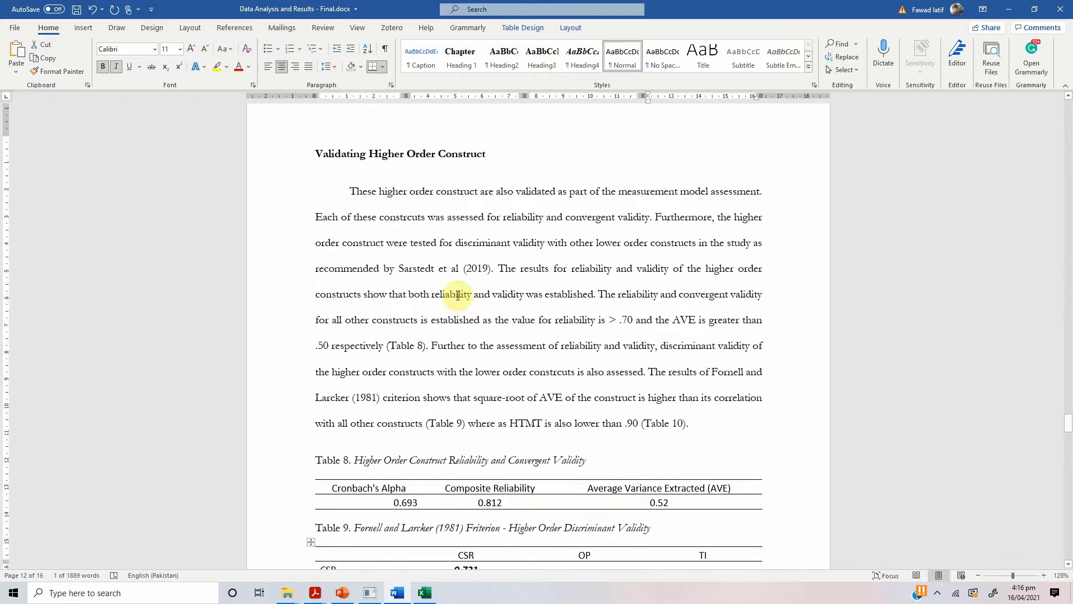
scroll(532, 330, down, 3)
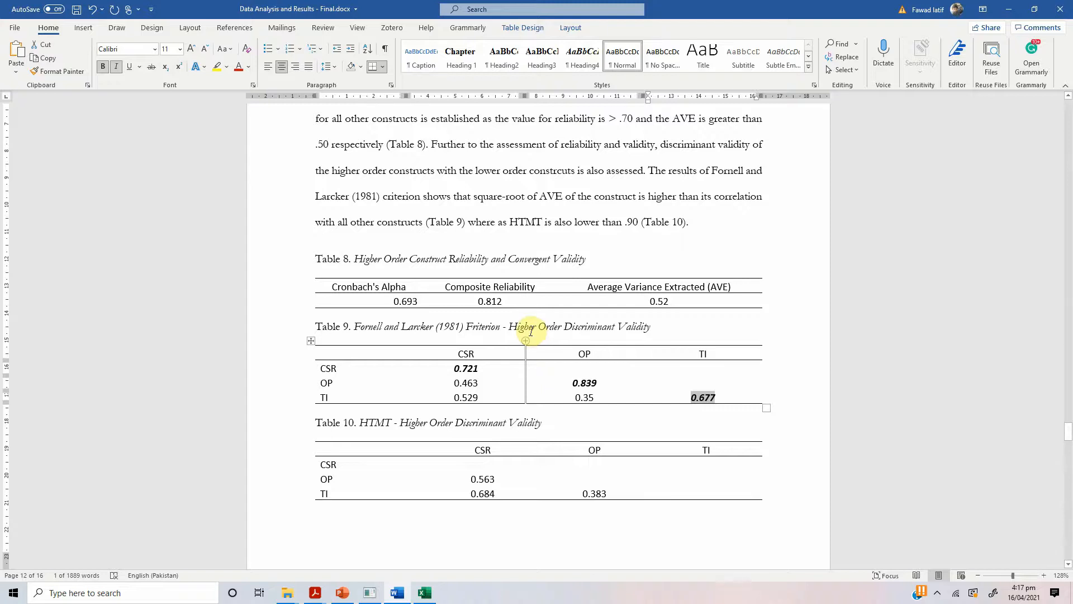
scroll(532, 332, down, 2)
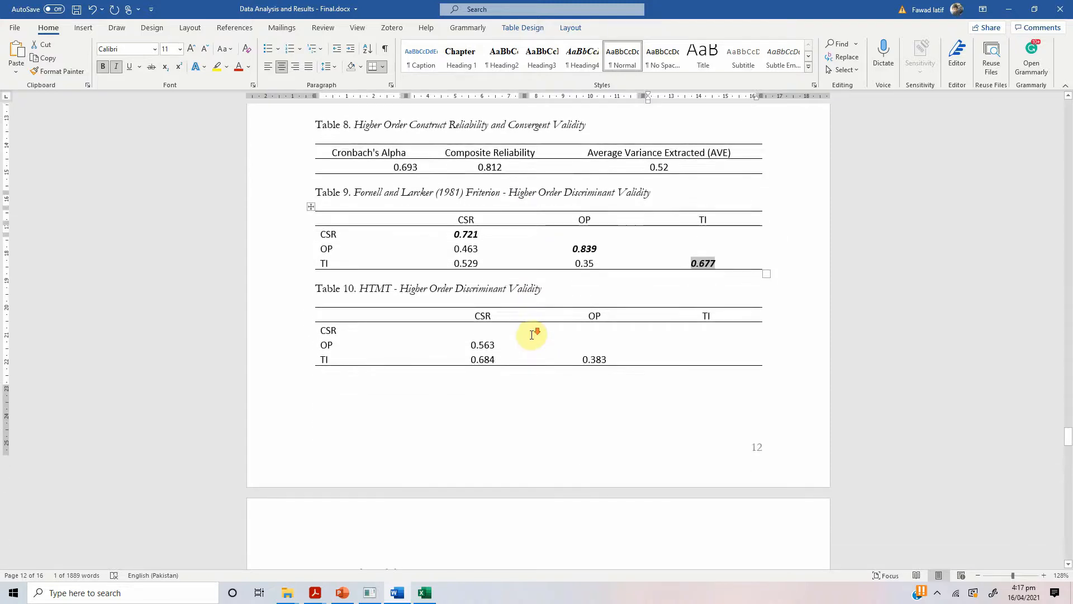
scroll(492, 352, down, 3)
scroll(400, 375, down, 2)
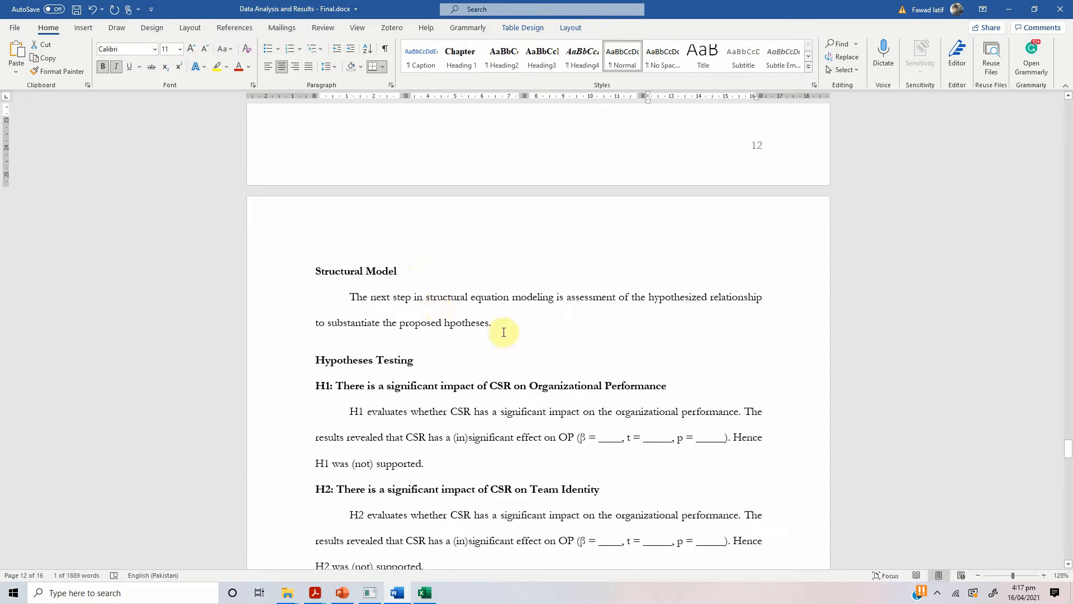
scroll(501, 331, up, 20)
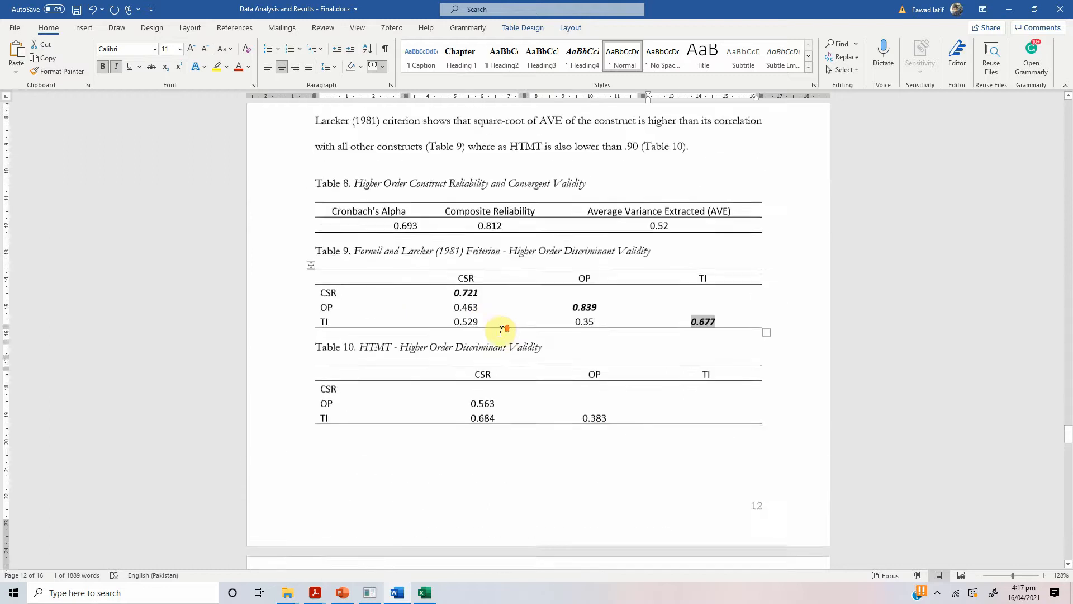
scroll(501, 330, up, 20)
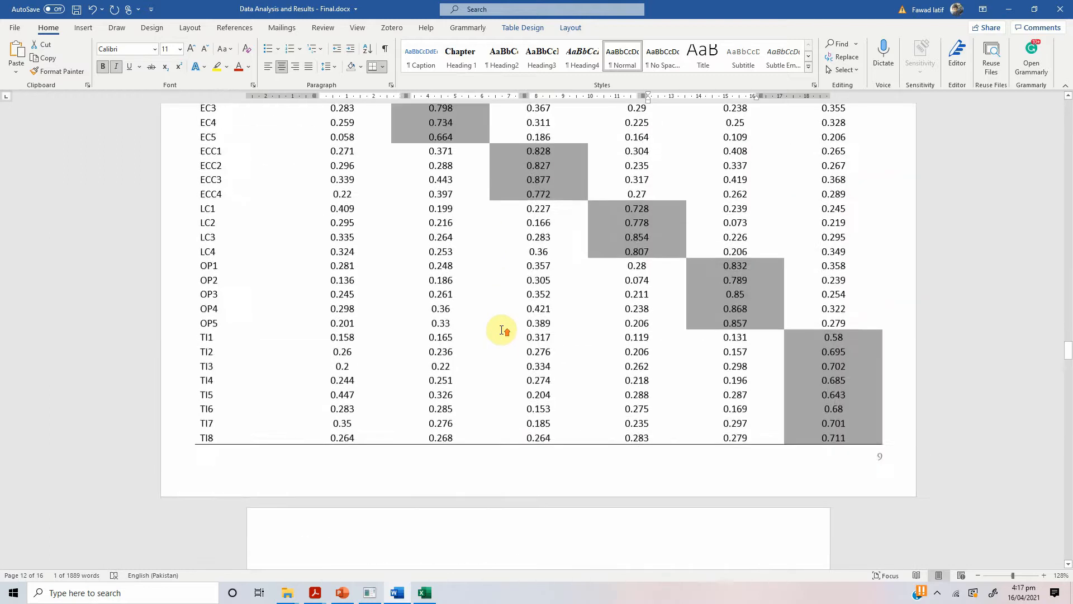
scroll(501, 330, down, 20)
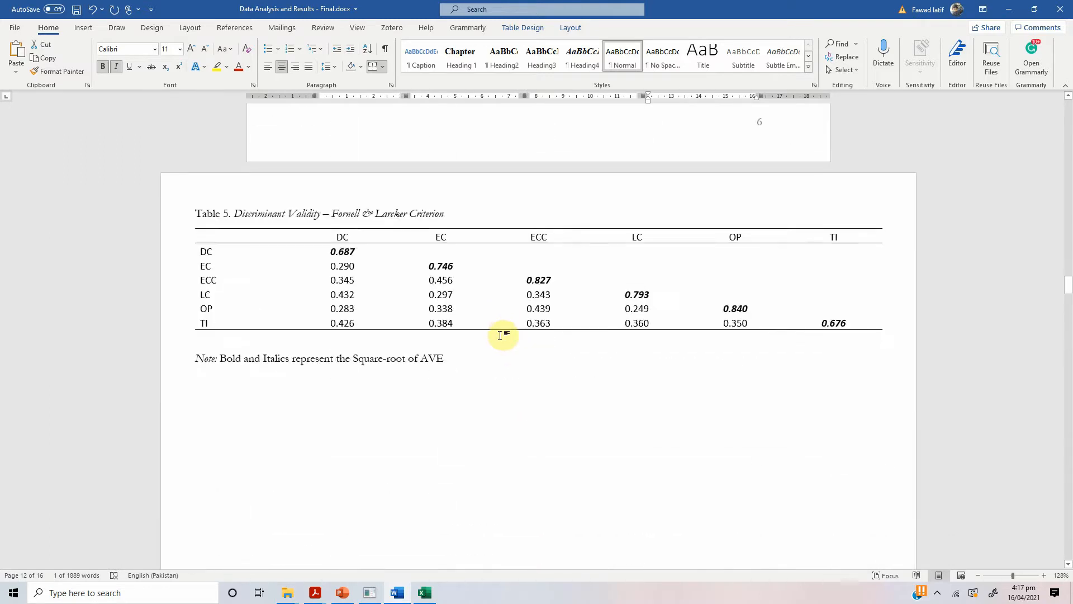
scroll(491, 338, down, 20)
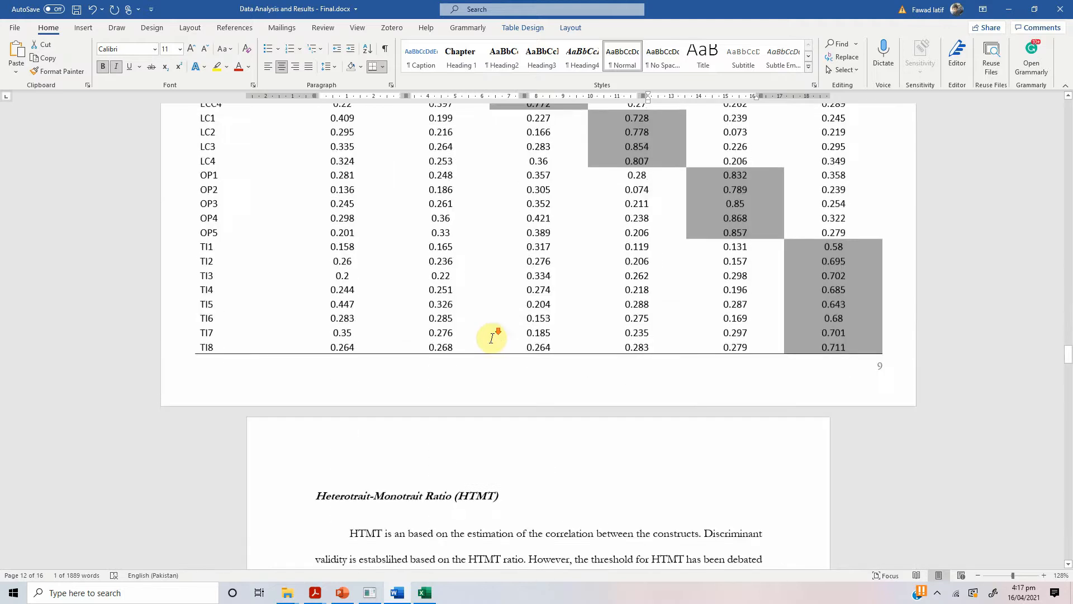
scroll(490, 333, down, 20)
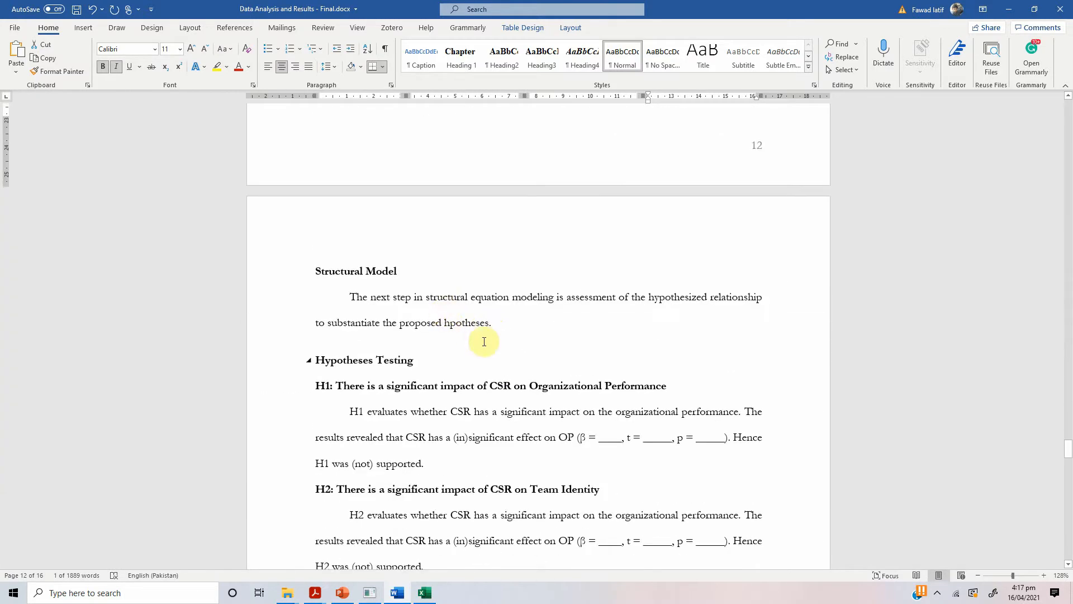
scroll(433, 376, down, 1)
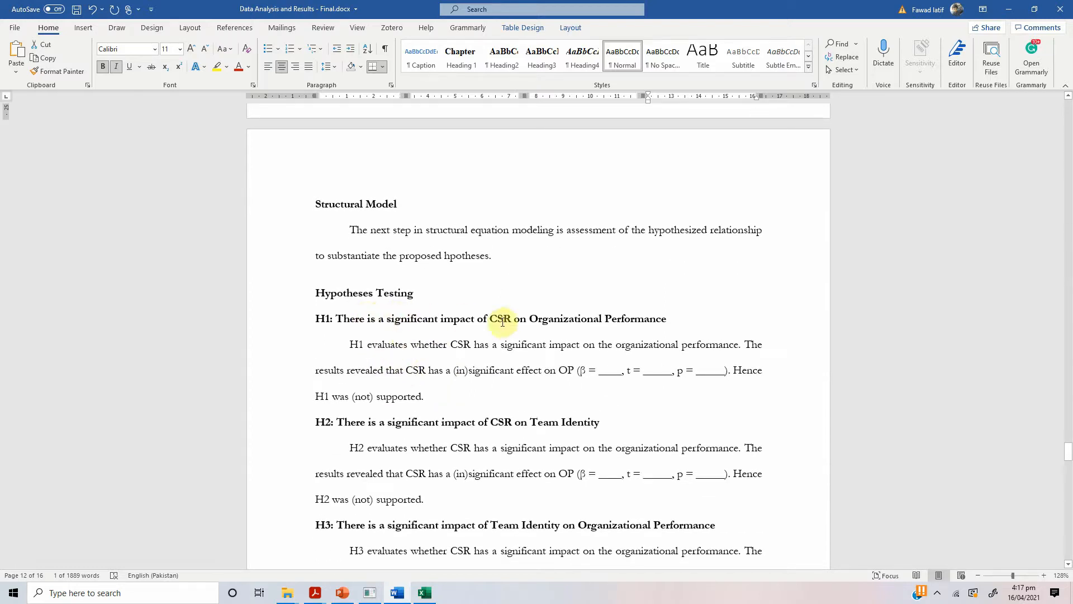
Step: Switch to SmartPLS and run basic bootstrapping on the Ref-Ref SO model with 500 subsamples, two-tailed at a 0.05 significance level
click(380, 595)
click(505, 76)
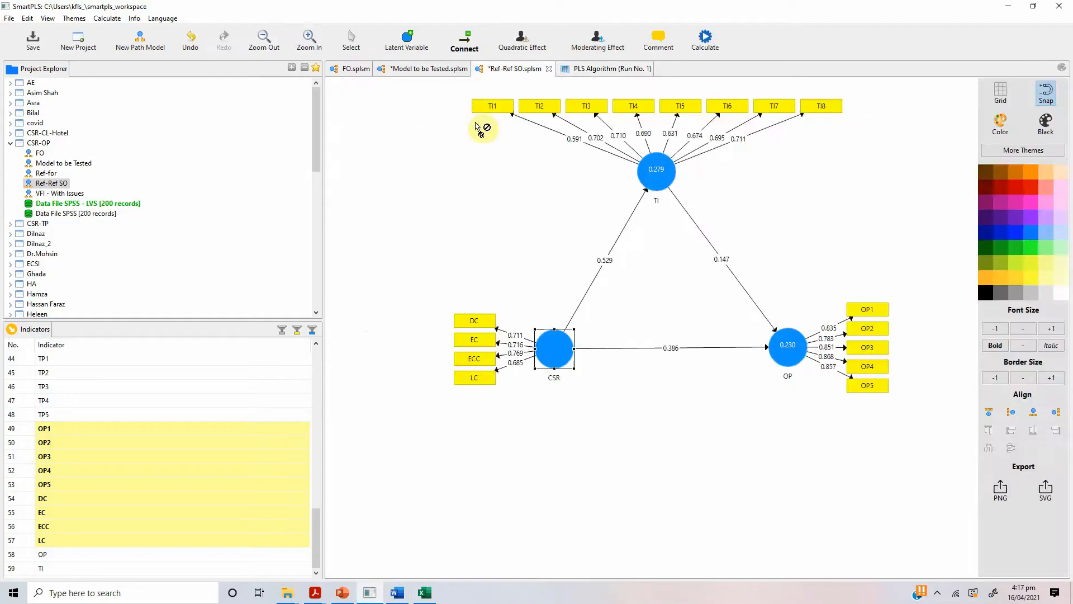
click(708, 47)
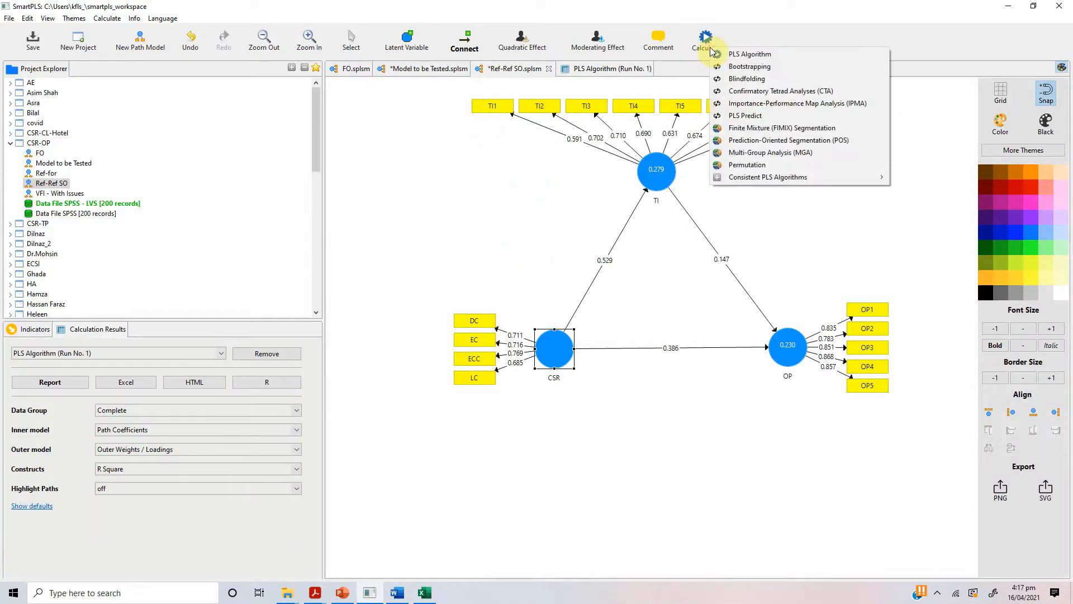
click(715, 66)
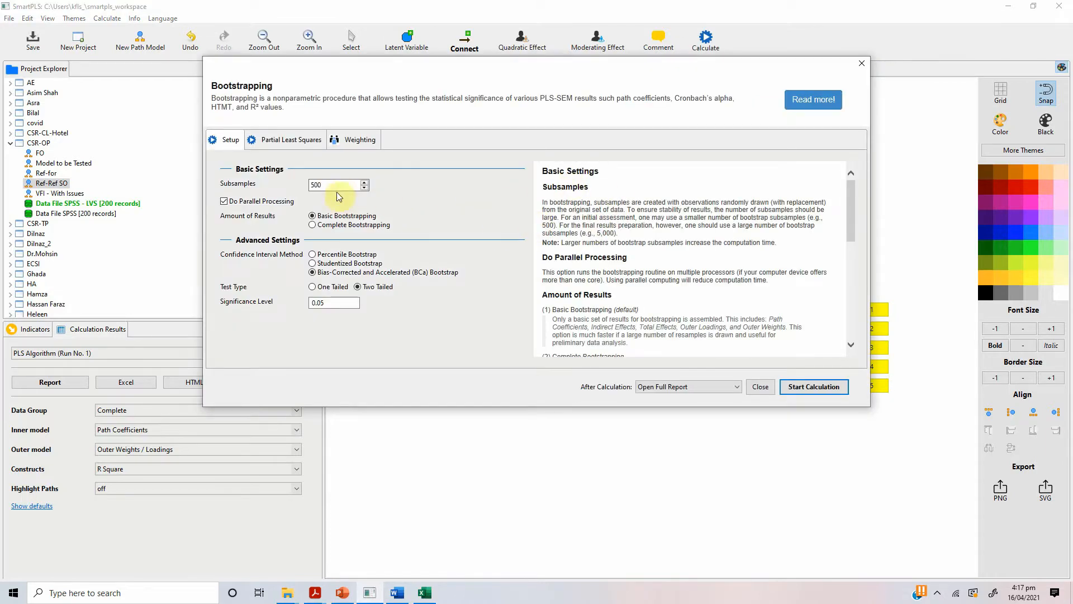
click(290, 143)
click(227, 144)
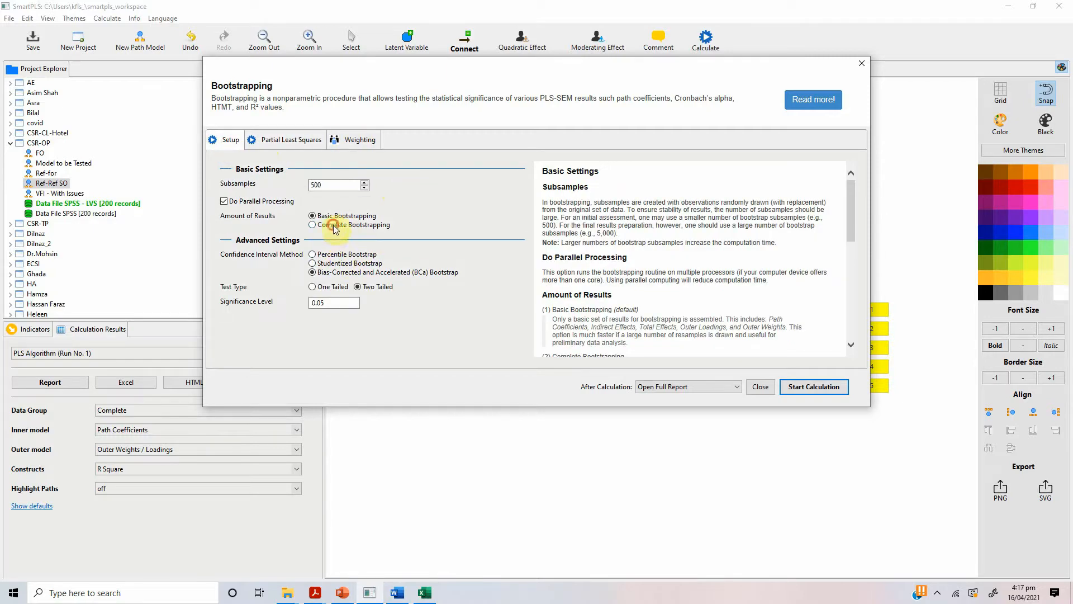
click(794, 383)
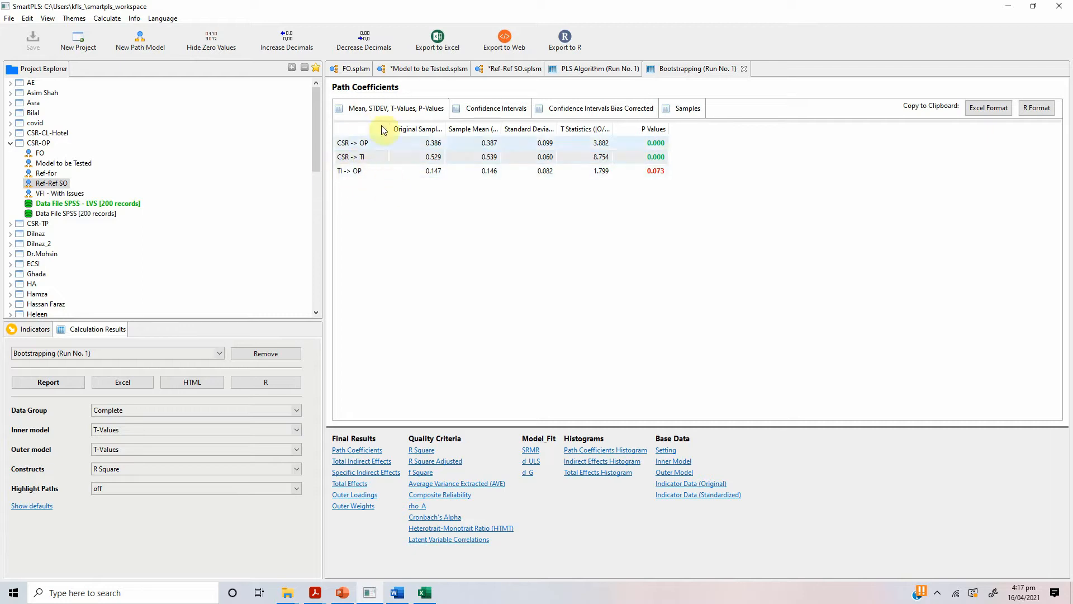
Step: Copy the bootstrapped path coefficients in Excel format into a new Excel sheet, and delete the Sample Mean column
click(988, 107)
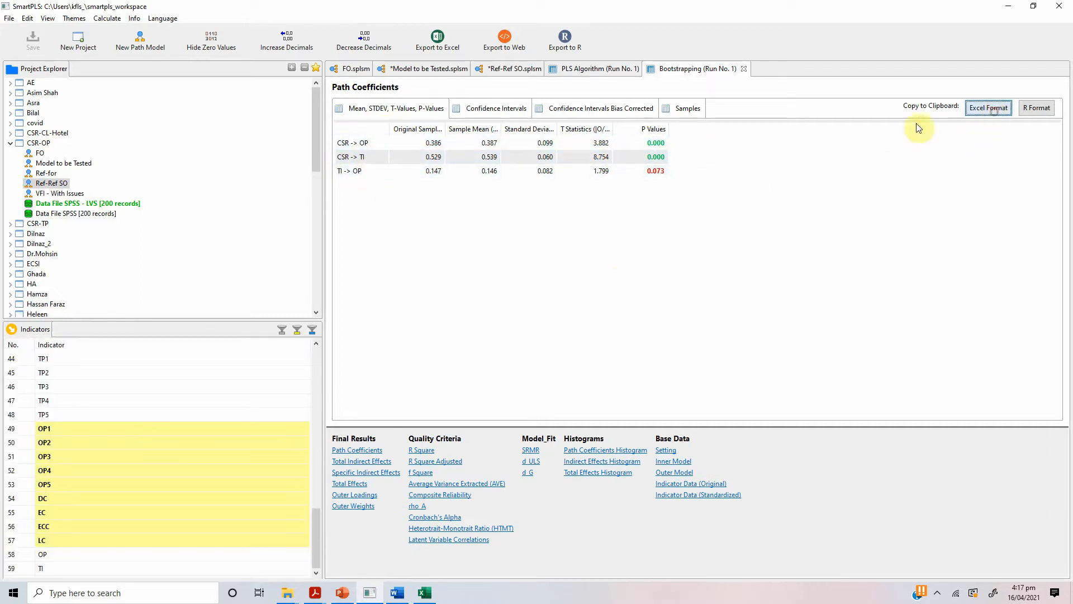
click(432, 587)
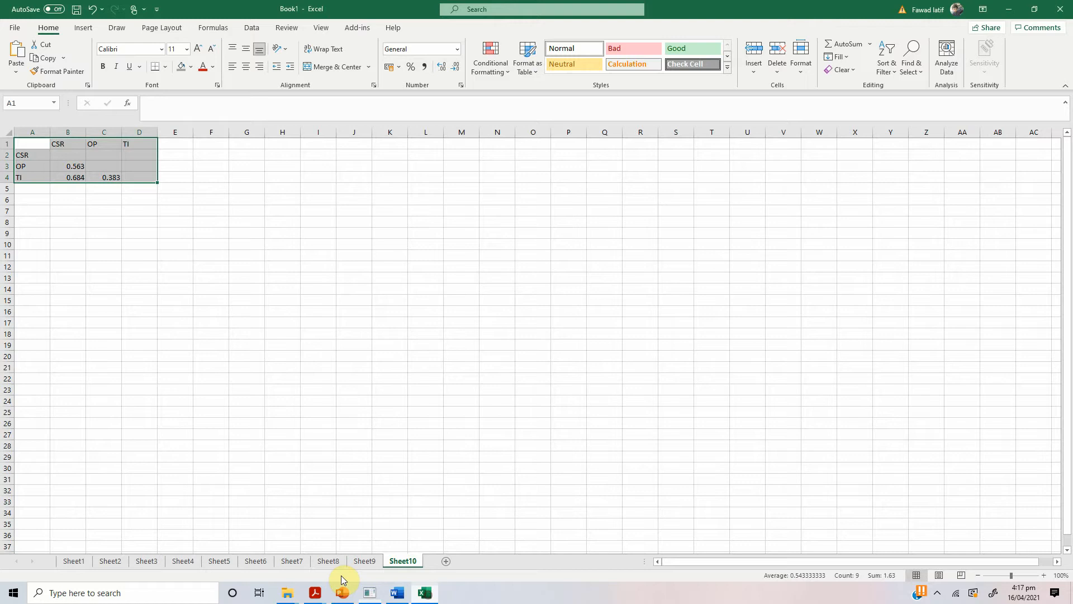
click(448, 560)
text(Original Sample (O)	Sample Mean (M)	Standard Deviation (STDEV)	T Statistics (|O/STDEV|)	P Values CSR -> OP	0.386	0.387	0.099	3.882	0 CSR -> TI	0.529	0.539	0.06	8.754	0 TI -> OP	0.147	0.146	0.082	1.799	0.073)
click(167, 266)
right_click(94, 132)
click(124, 241)
Step: Copy the trimmed path coefficient table with its headers, and paste it below the H1 paragraph in Word with blank lines around it
drag(32, 139, 167, 181)
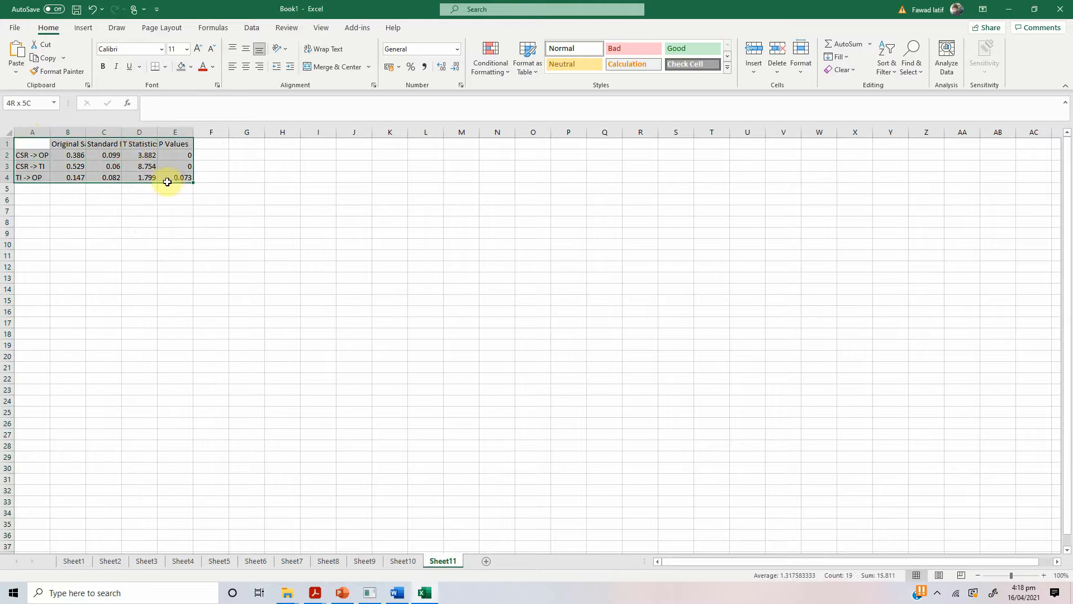
key(ctrl+c)
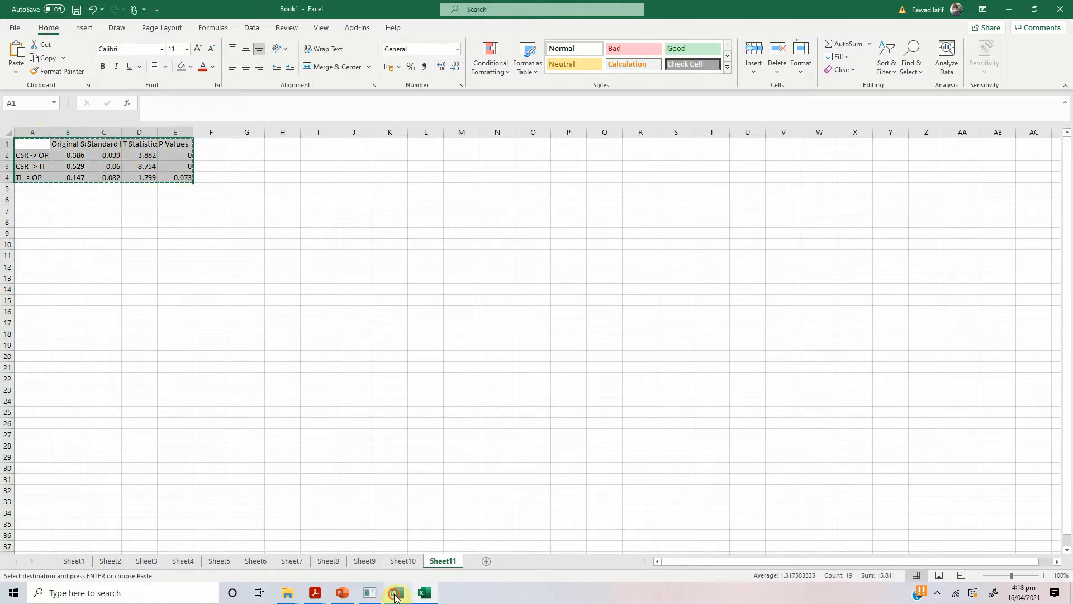
click(394, 593)
click(441, 395)
key(Return)
key(Return)
key(Return)
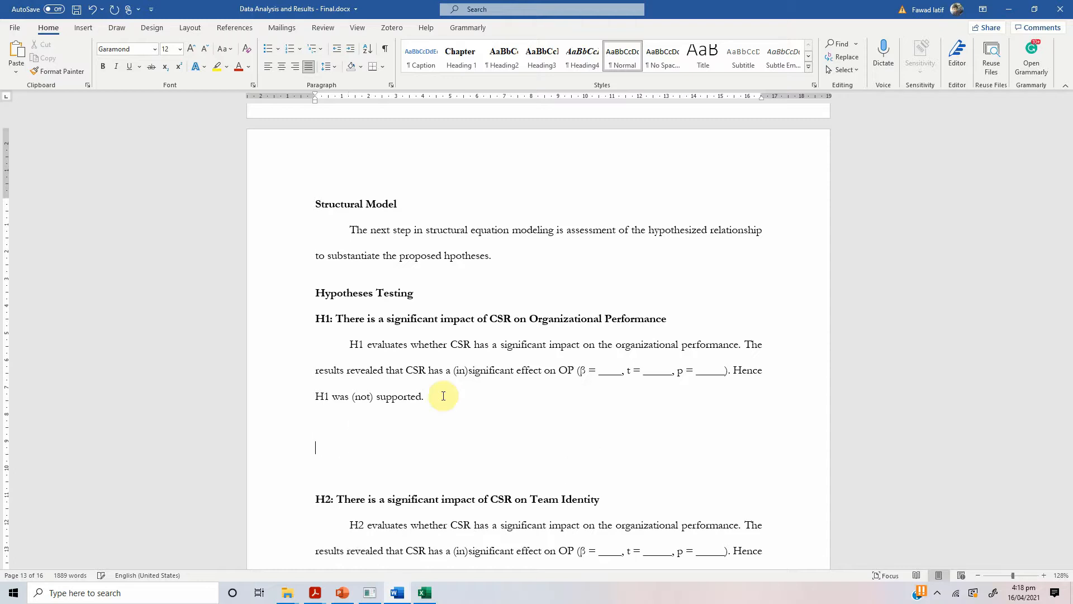
key(ctrl+v)
Step: Fit the pasted path coefficient table to the page text width and give it top and bottom border lines
click(311, 437)
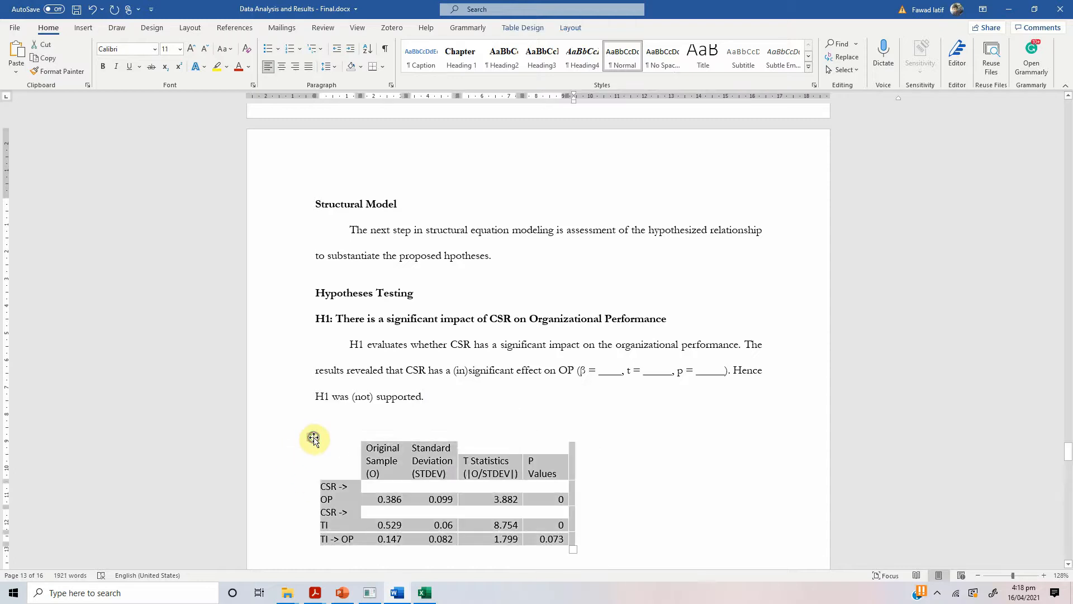
right_click(311, 437)
mouse_move(381, 365)
click(450, 382)
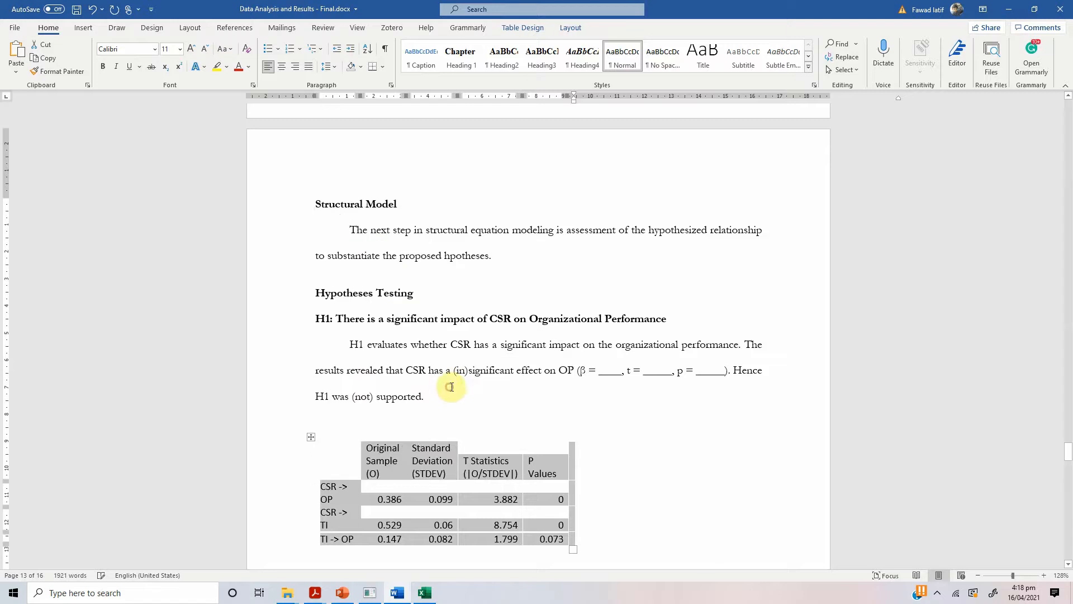
click(374, 67)
click(387, 68)
click(386, 94)
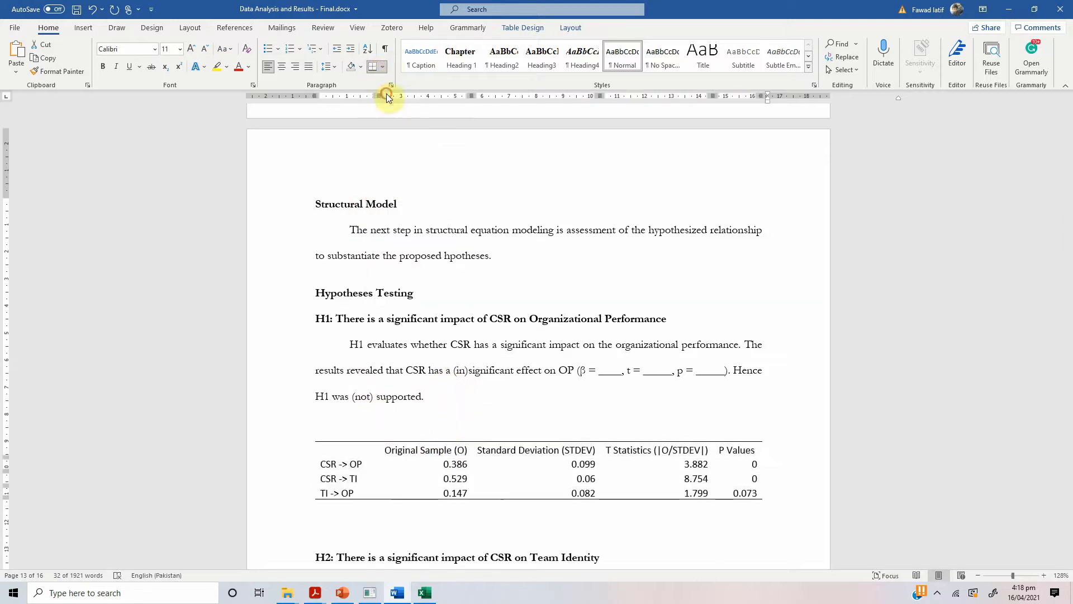
Step: Add a bottom border below the header row of the path coefficient table
click(347, 445)
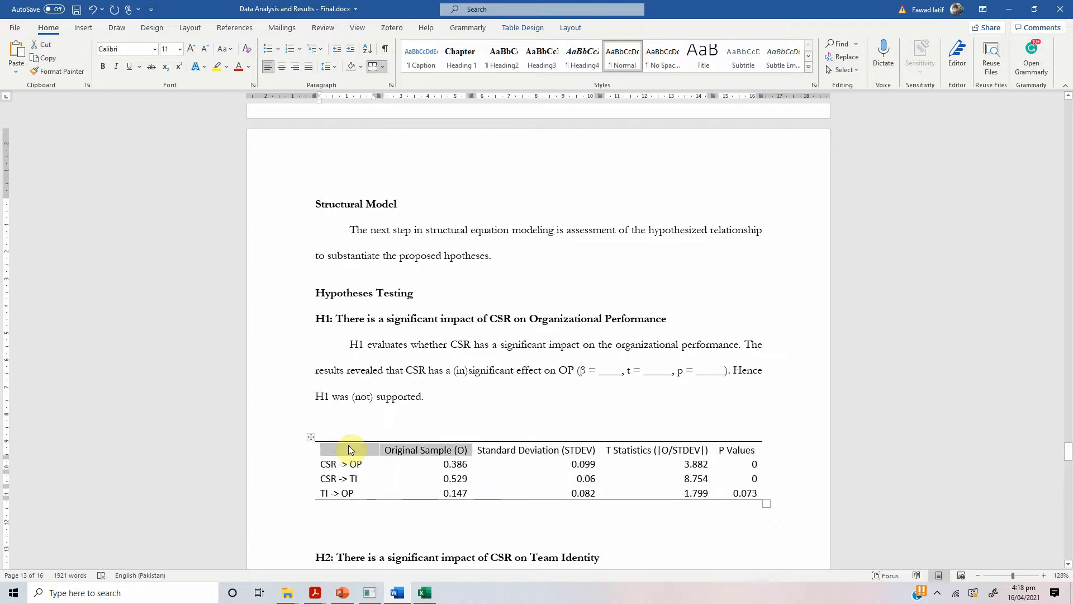
click(383, 66)
click(441, 295)
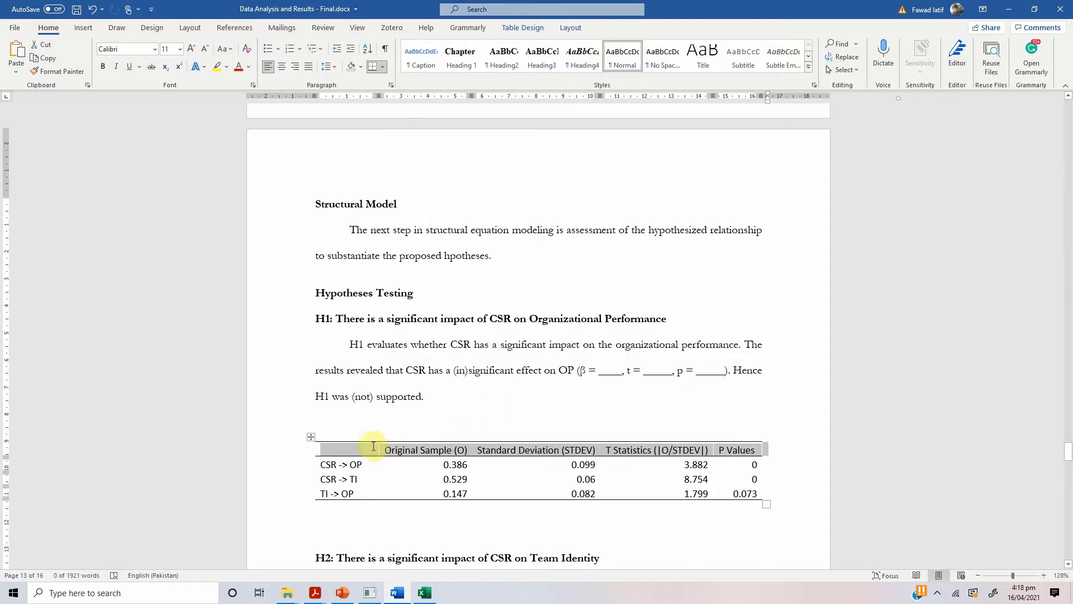
Step: Prefix the CSR -> OP row label with "H1:" and set the whole table's font size to 10
click(322, 464)
text(H1:)
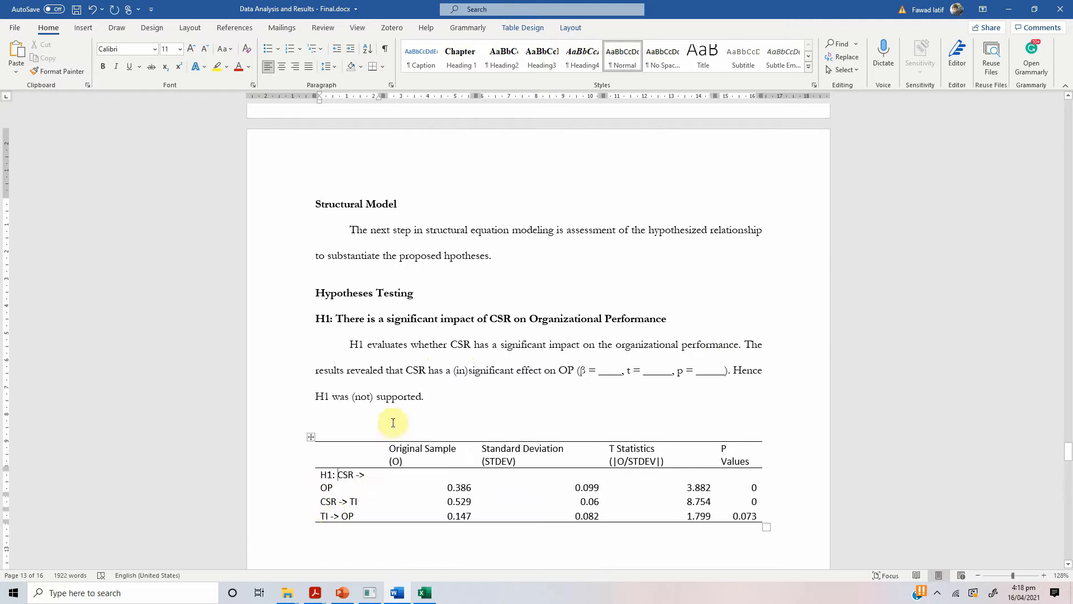
click(310, 436)
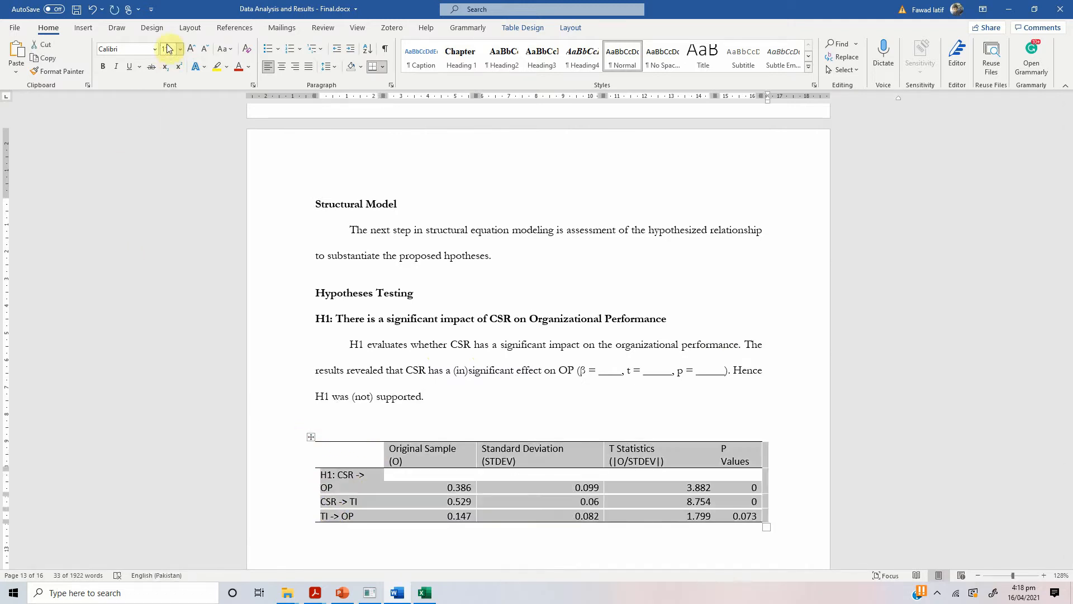
text(10)
key(Return)
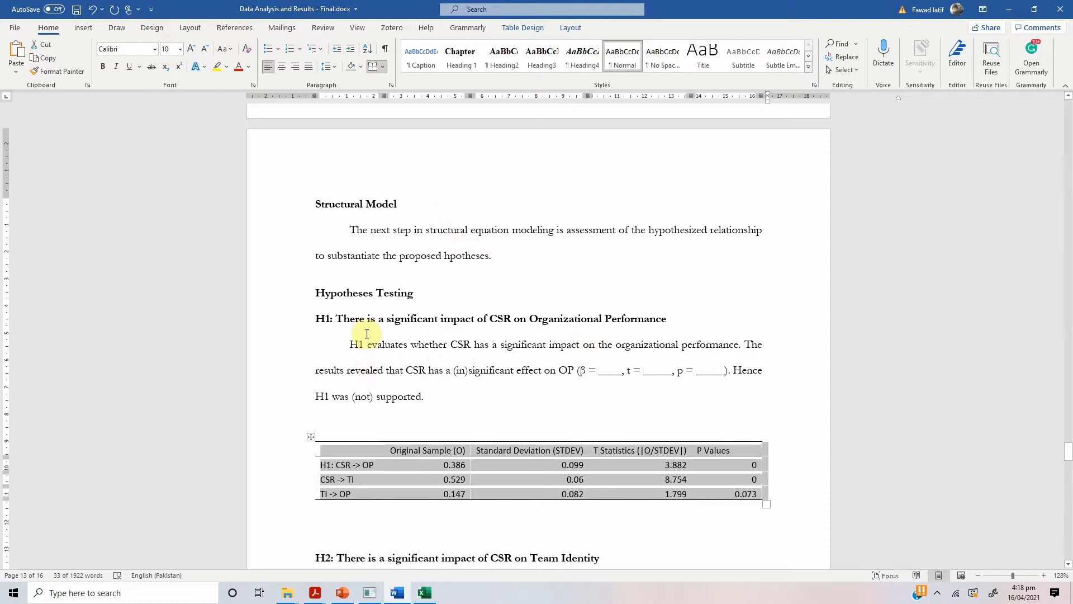
Step: Remove "(in)" from the H1 result sentence, and write the CSR -> OP and CSR -> TI P values as 0.000
click(450, 371)
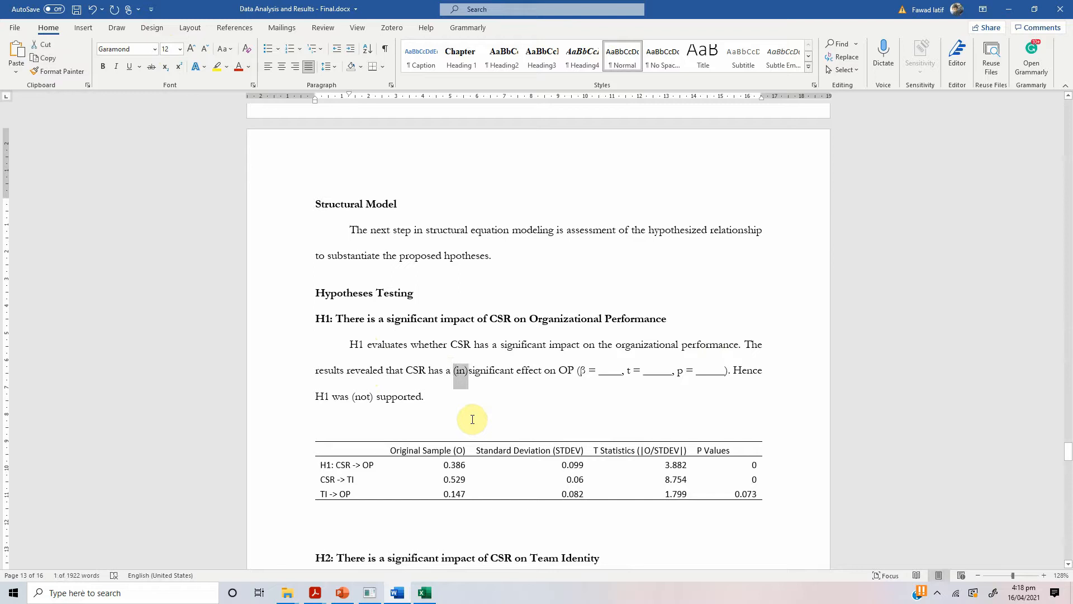
key(Delete)
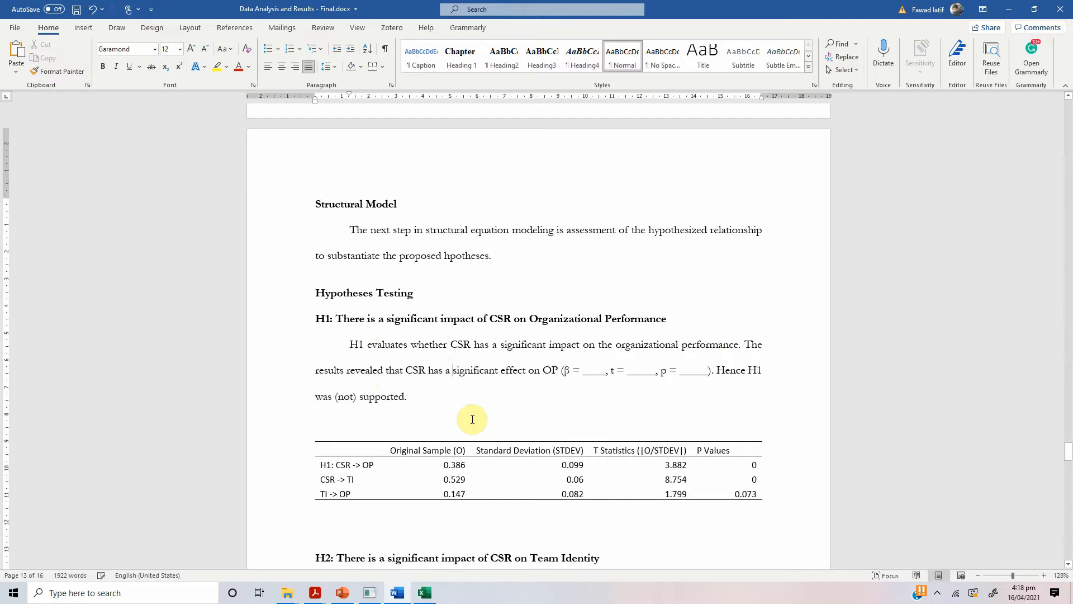
click(754, 464)
text(.000)
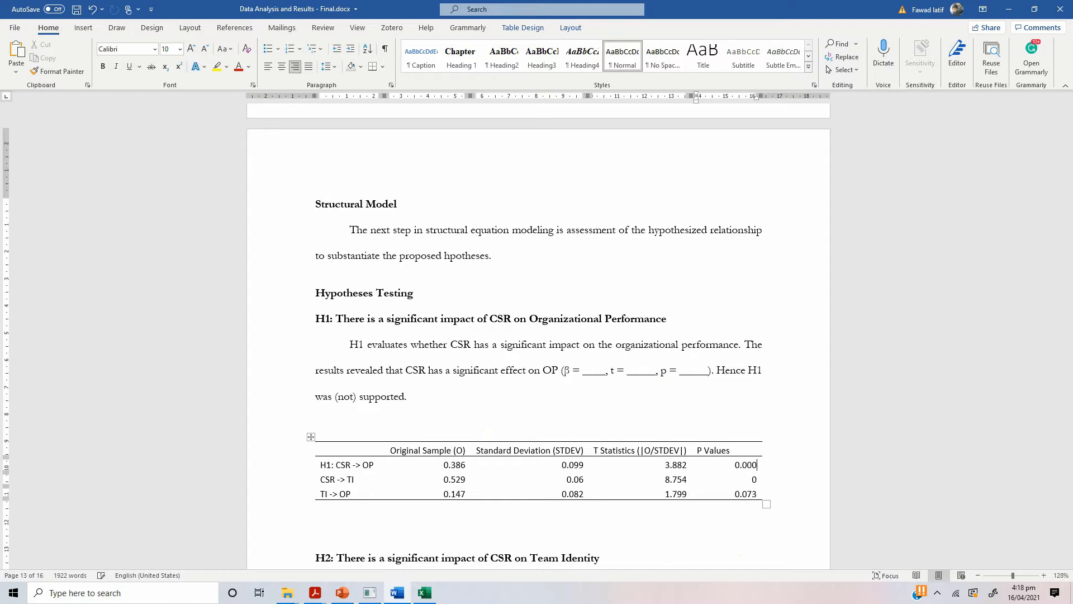
text(.)
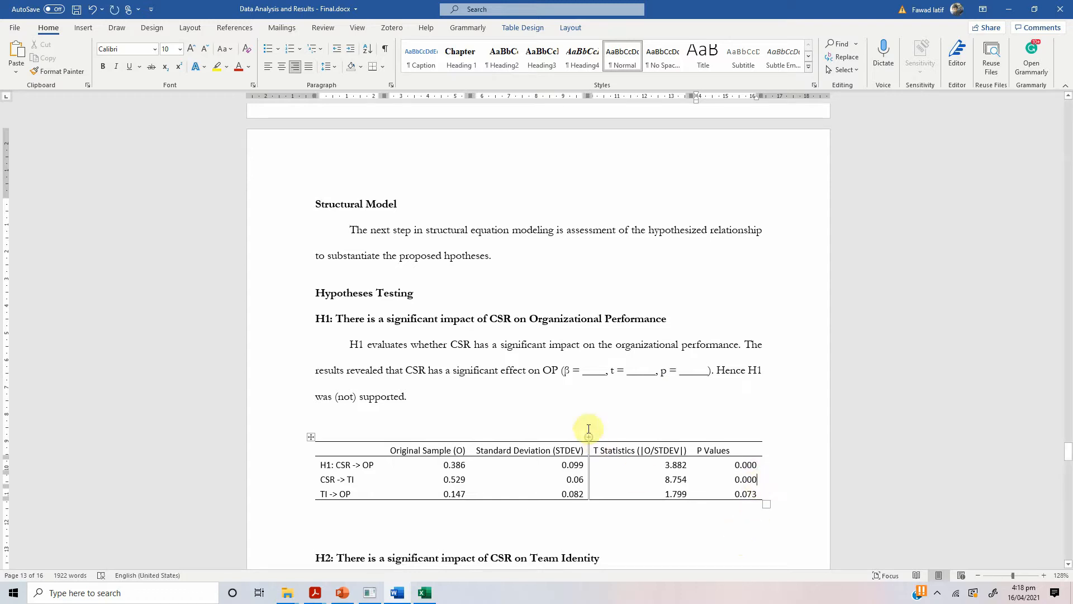
Step: Fill in the H1 result sentence with β = .386, t = 3.882 and p < .001, removing the underscore placeholders
click(580, 373)
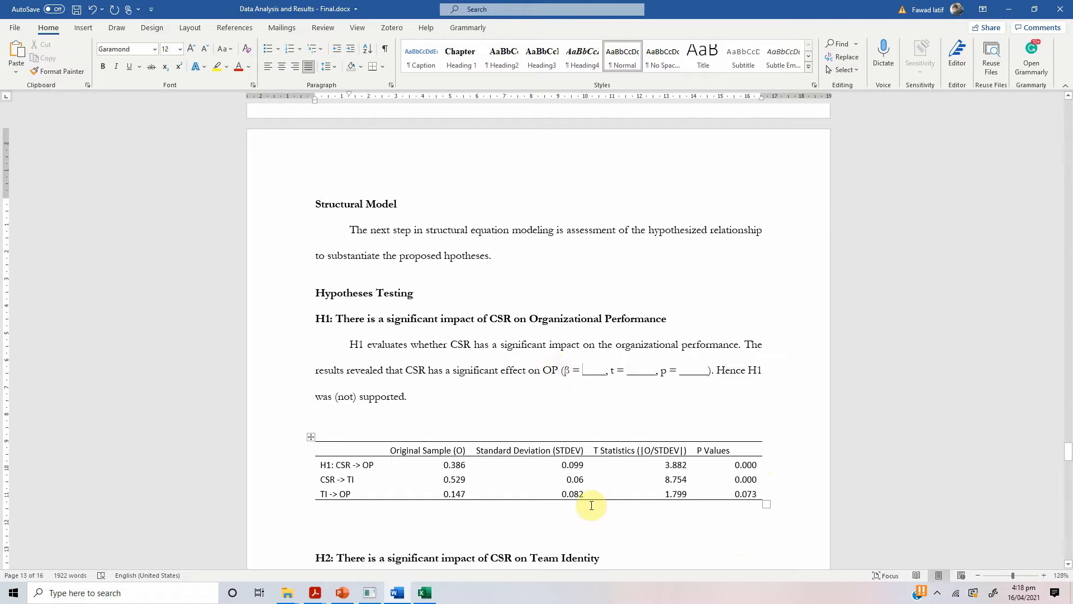
text(.)
text(386)
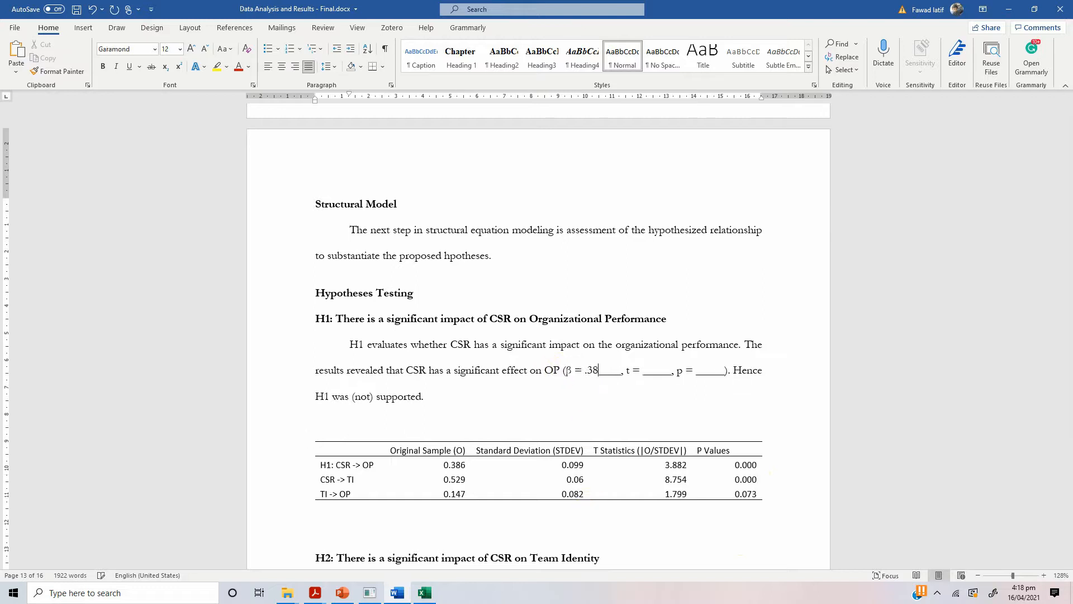
key(Delete)
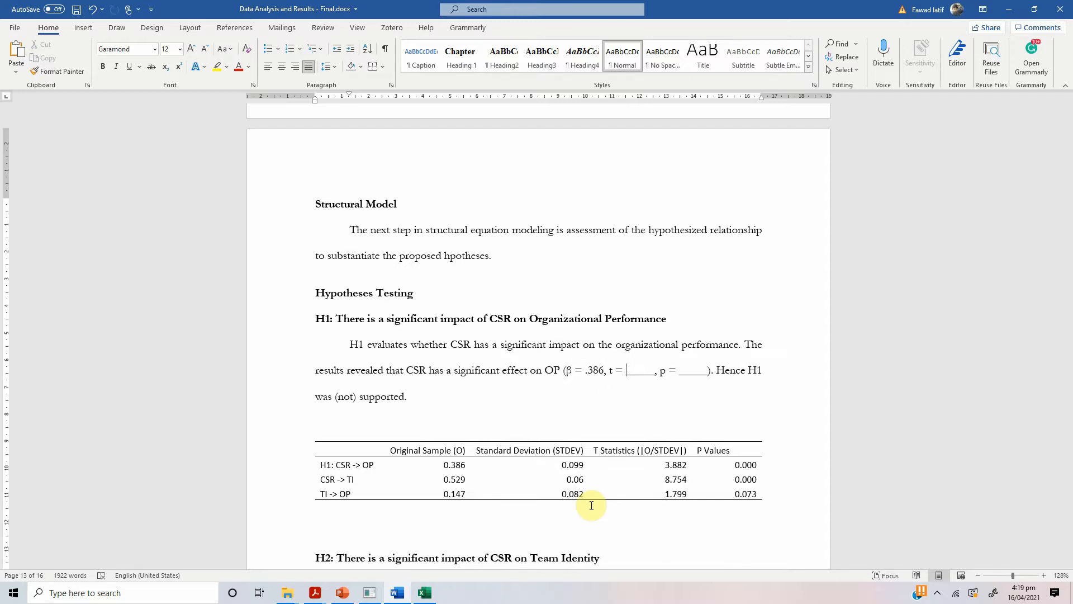
text(3.882)
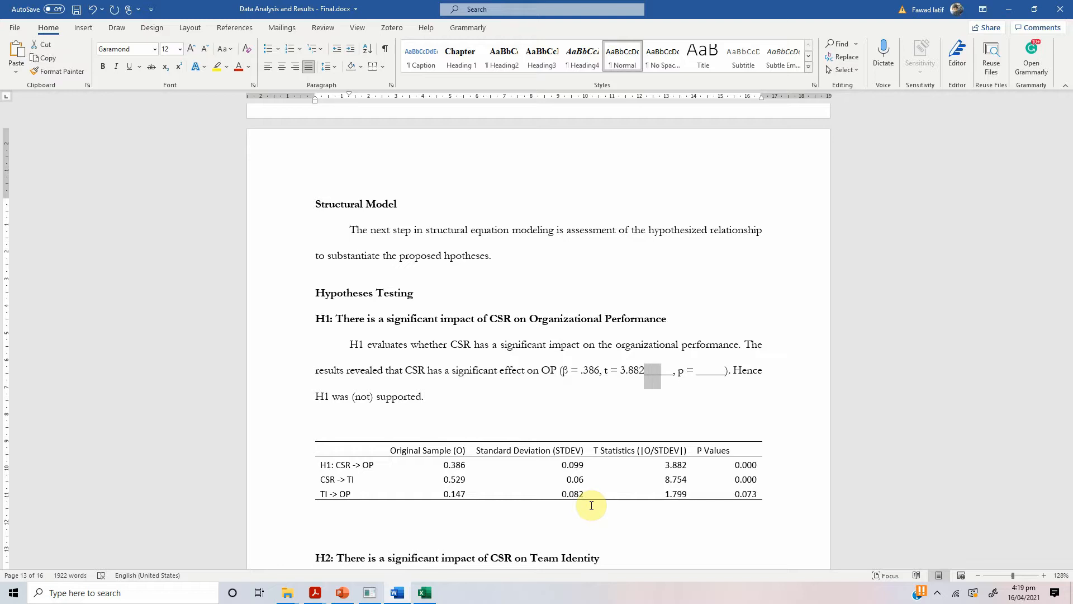
key(Delete)
text(< .001)
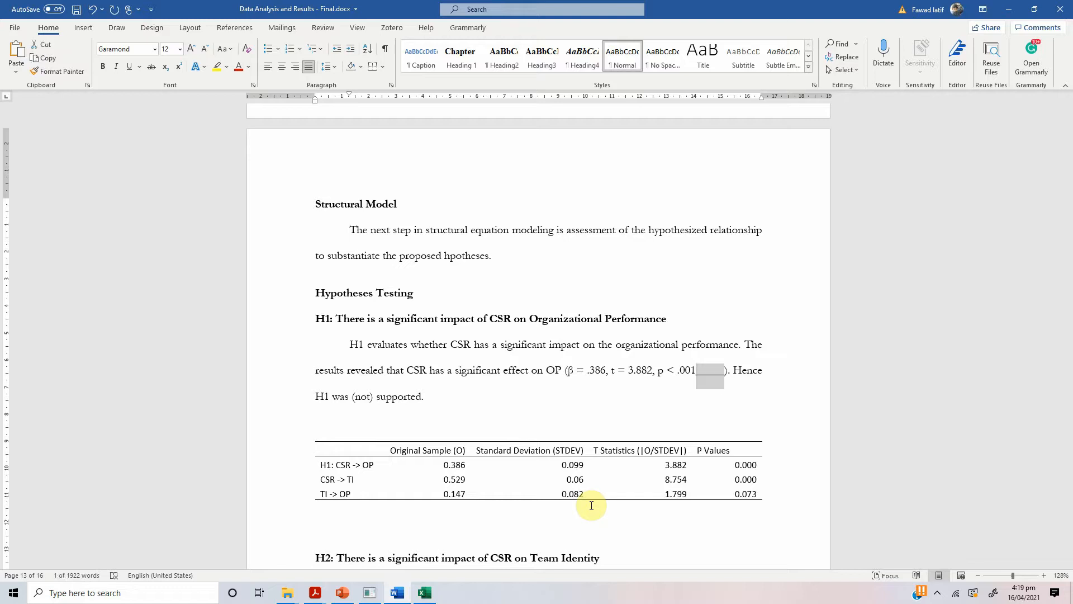
key(Delete)
Step: Remove "(not)" from the H1 conclusion so the sentence reads "Hence H1 was supported."
click(341, 399)
key(shift+Home)
key(Delete)
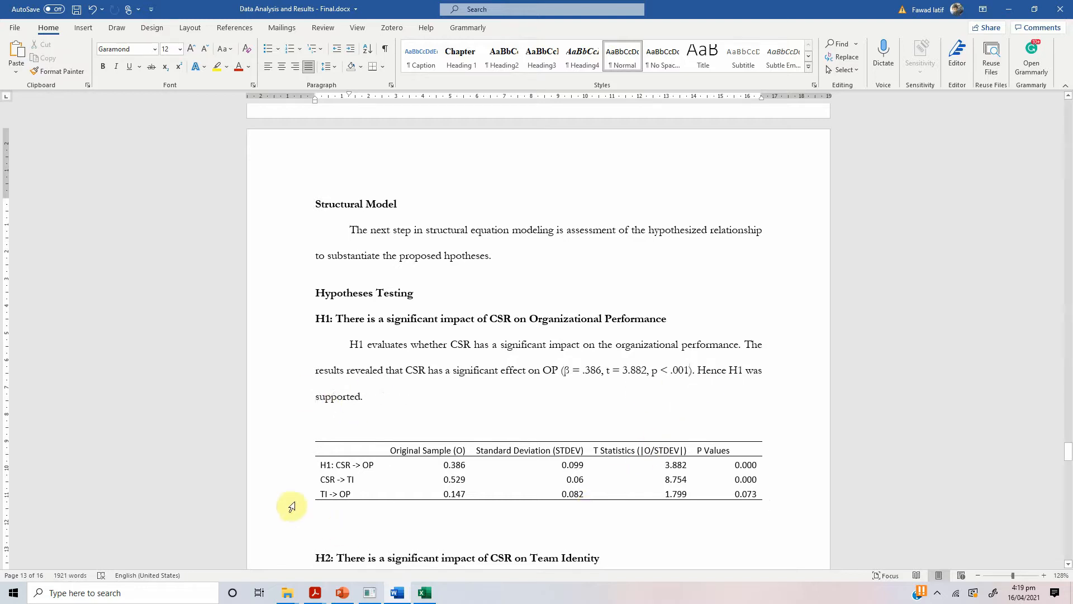
Step: Move the path coefficient table from the H1 section to below the Table 11 "Direct Relationship Results" caption, deleting the blank lines above the H2 heading
click(311, 435)
key(BackSpace)
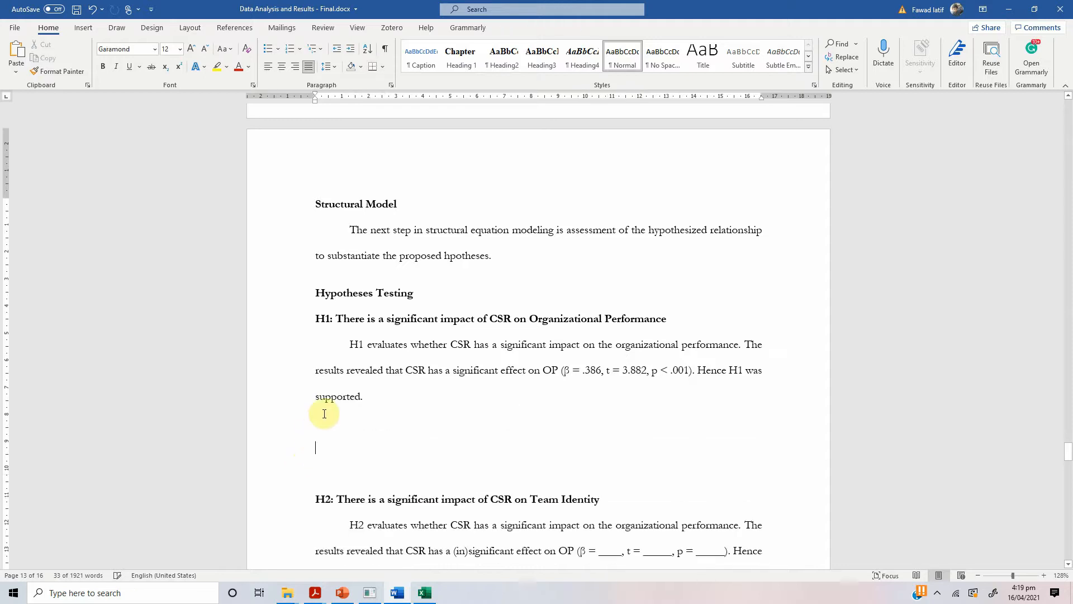
key(Delete)
key(Delete)
key(Delete)
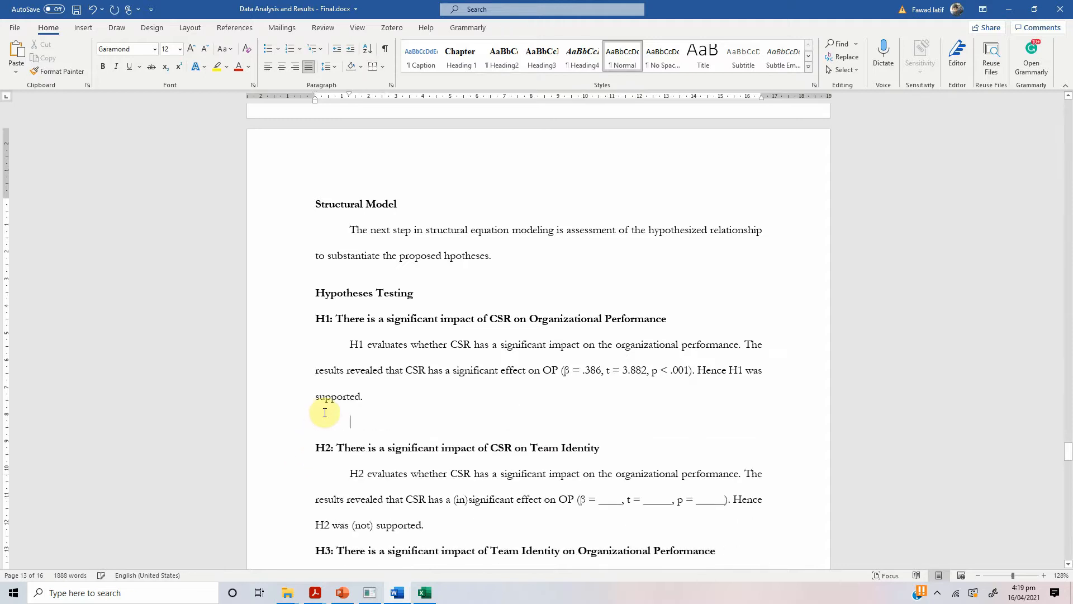
scroll(364, 399, down, 2)
scroll(364, 400, down, 3)
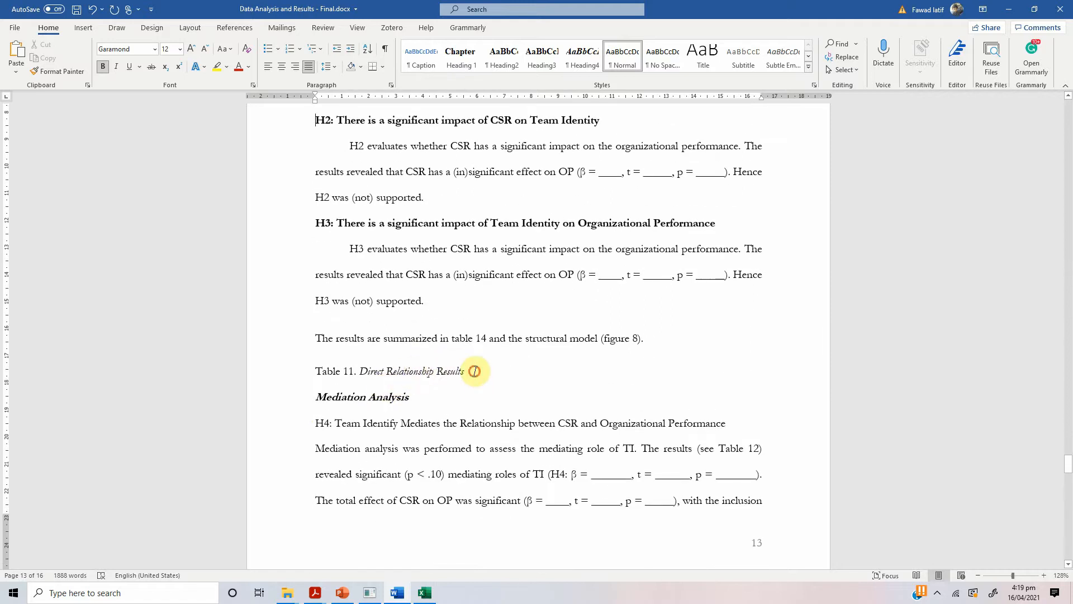
key(Return)
key(ctrl+v)
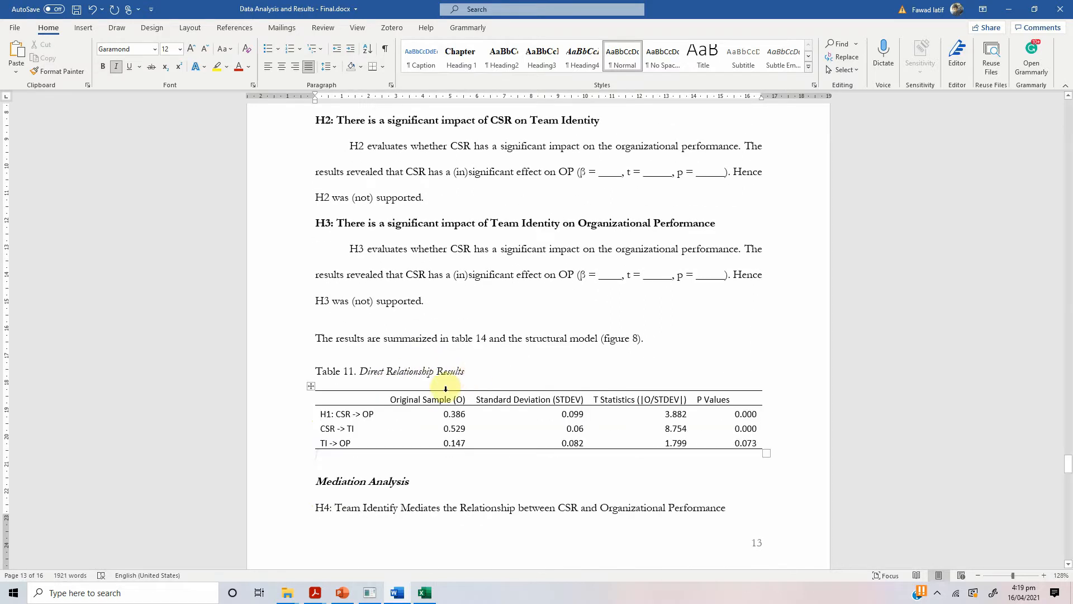
Step: Prefix the CSR -> TI row label with "H2:" and TI -> OP with "H3:", and center the four numeric columns of Table 11
click(322, 428)
text(H2:)
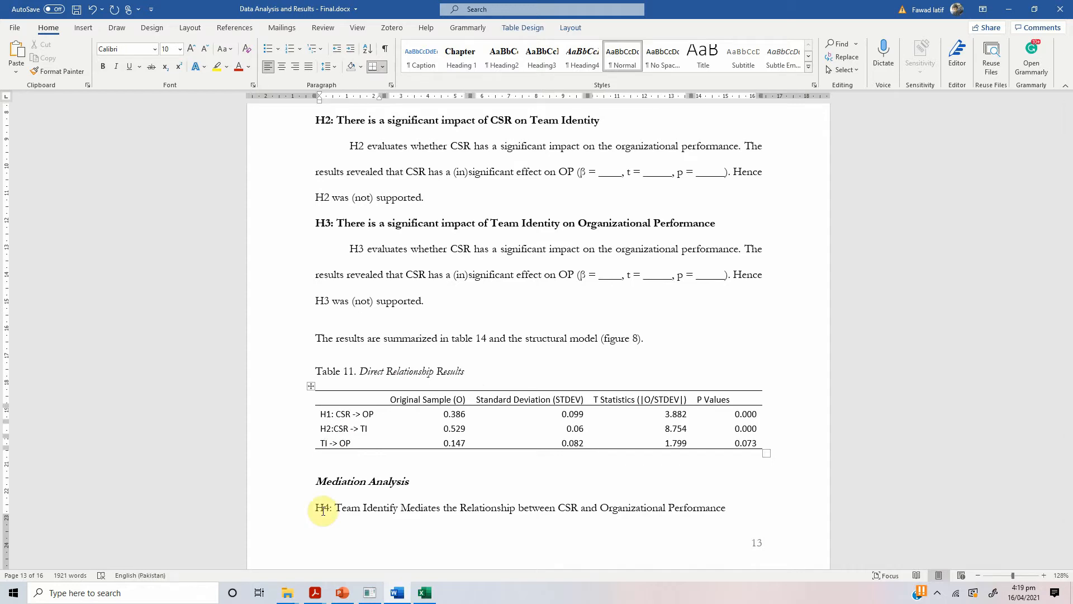
text(3:)
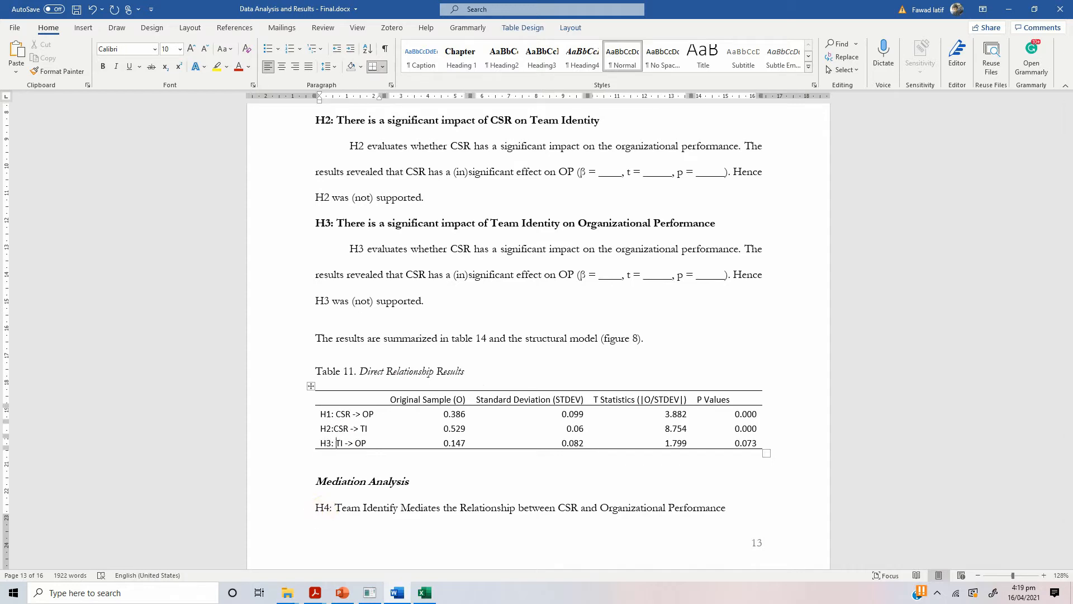
drag(430, 389, 726, 390)
click(283, 68)
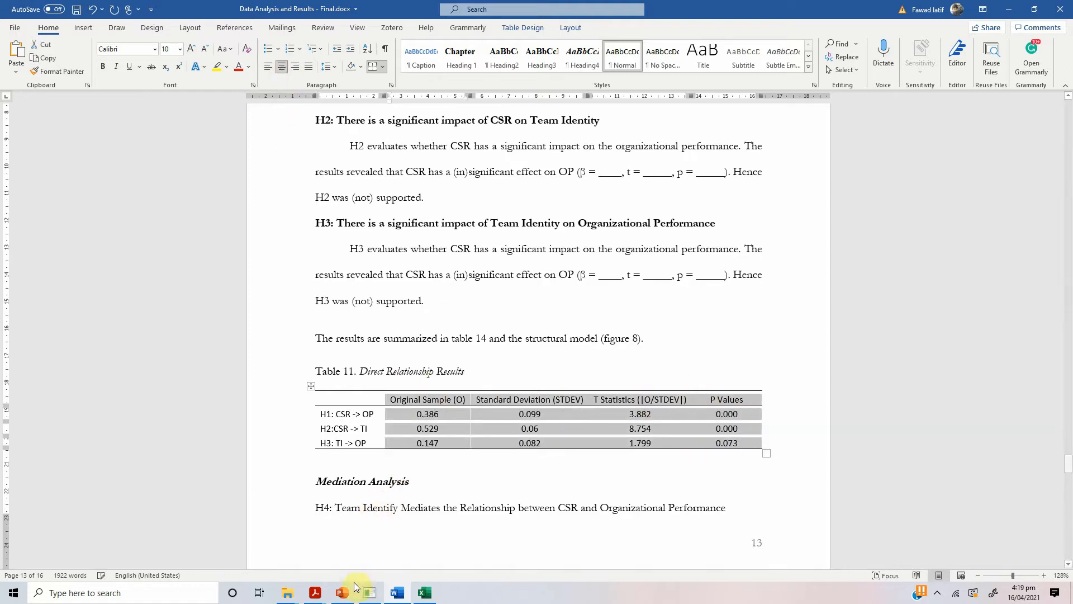
Step: Insert blank lines above the Mediation Analysis heading to push it onto the next page
click(314, 481)
key(Return)
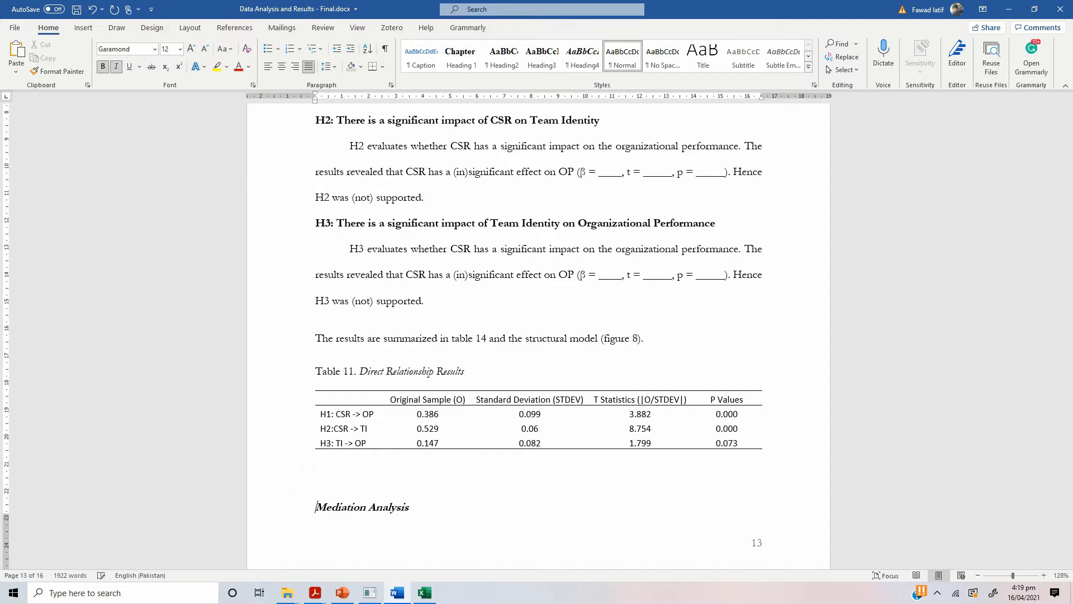
key(Return)
scroll(391, 441, down, 3)
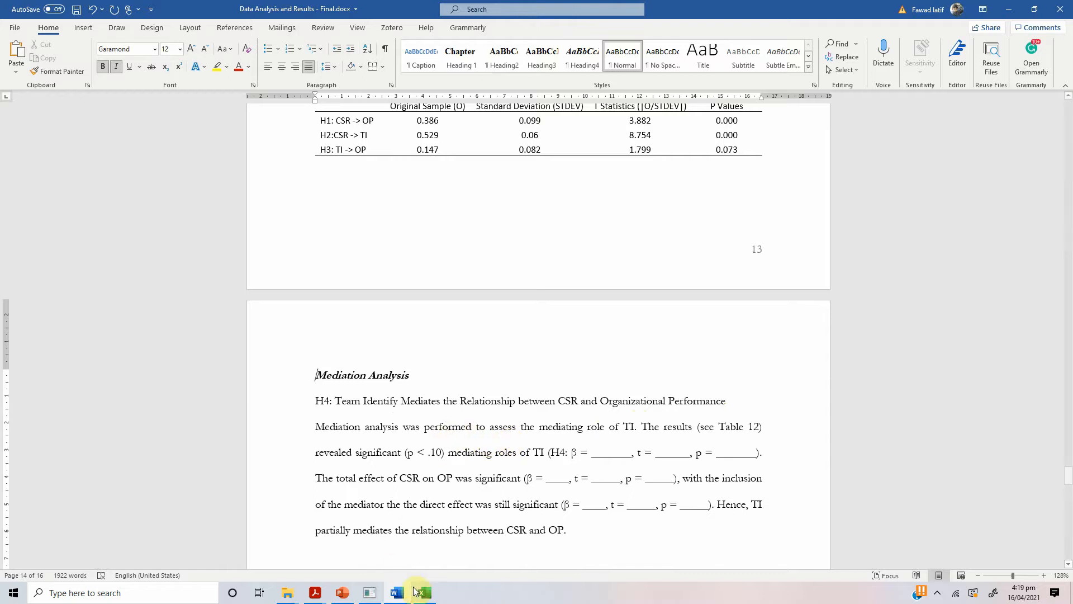
Step: Switch to SmartPLS and examine the P value of CSR -> TI -> OP in the bootstrapped specific indirect effects
mouse_move(370, 591)
click(346, 506)
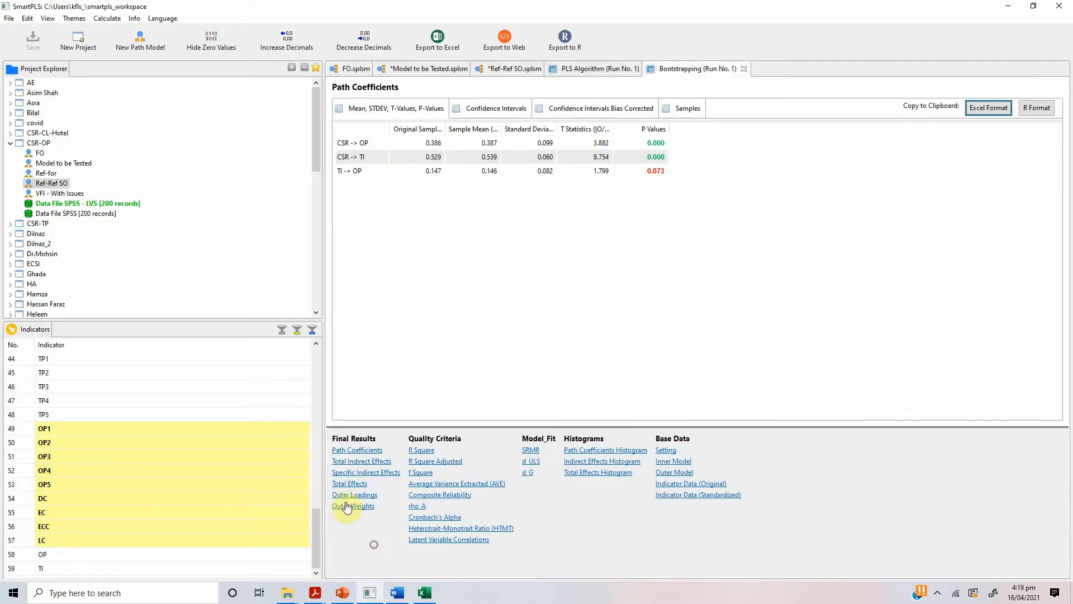
click(381, 473)
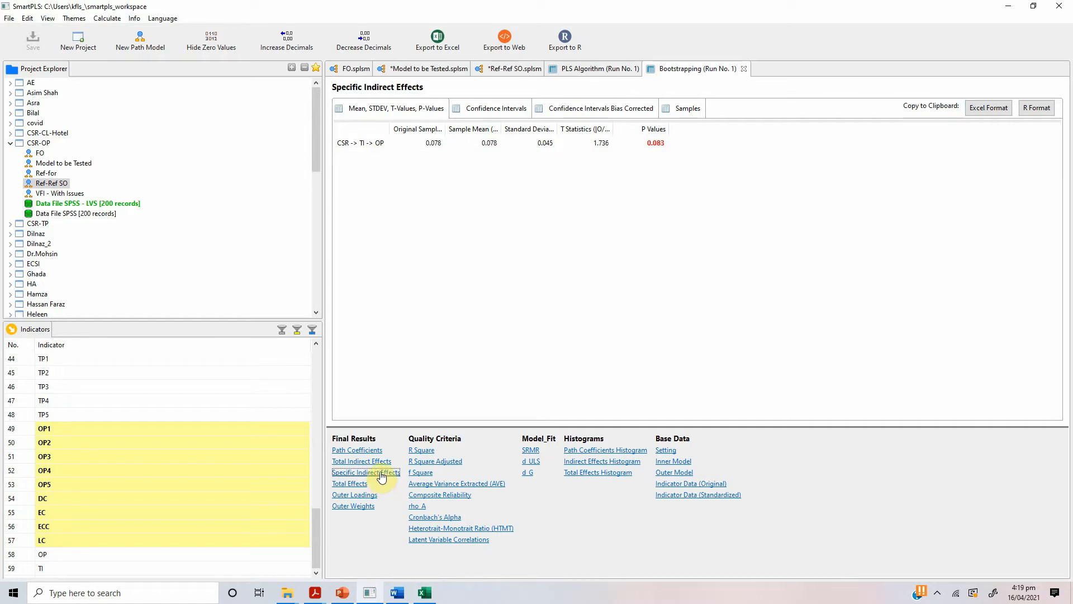
click(652, 147)
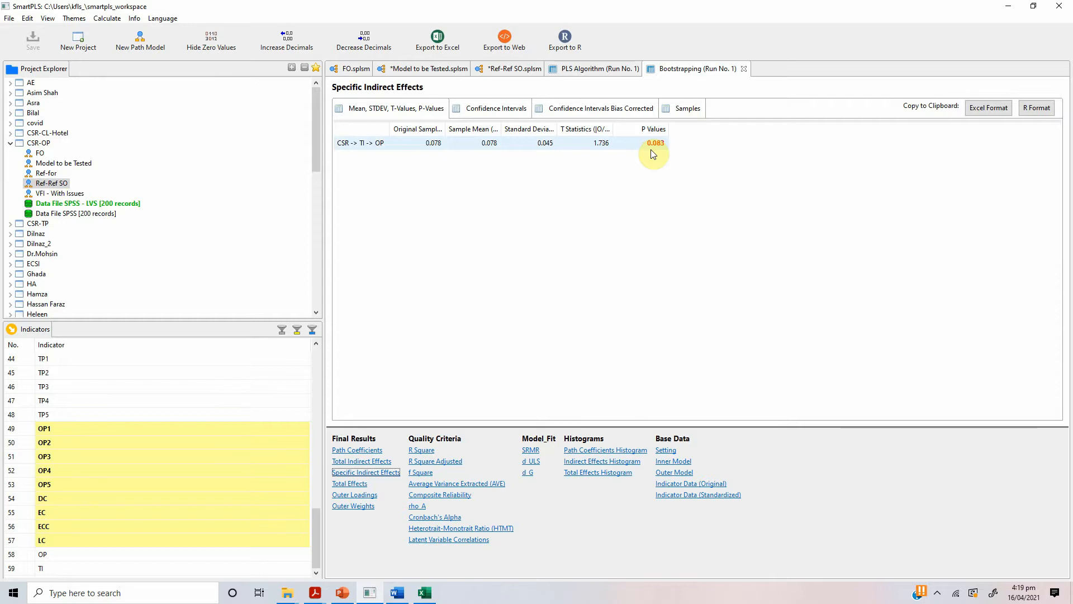
Step: Return to Word and insert "partial" before "mediating roles of TI" in the Mediation Analysis paragraph
click(395, 593)
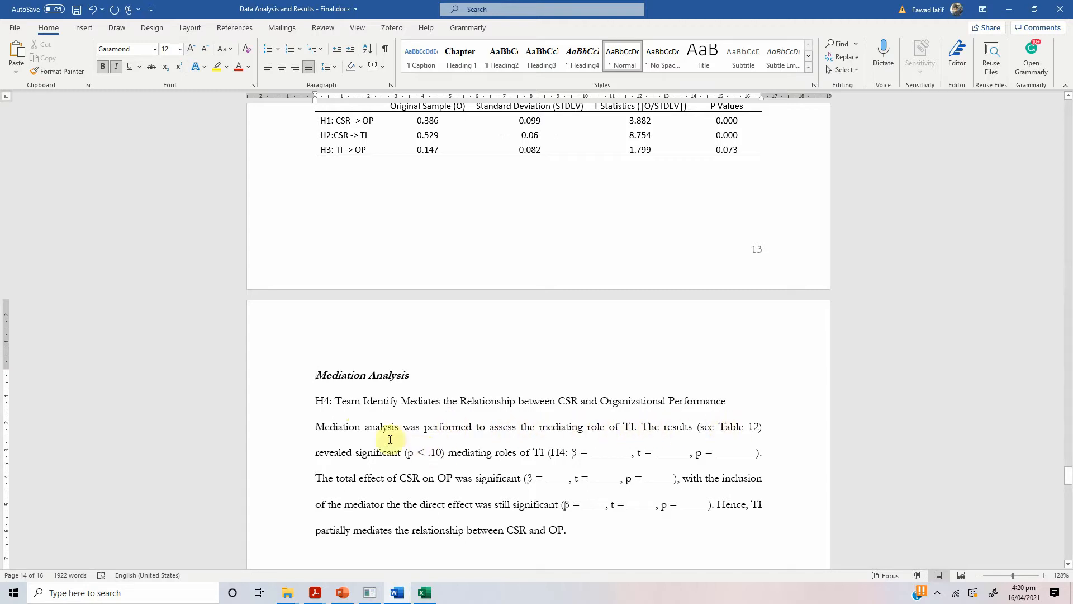
click(450, 453)
text(partiall)
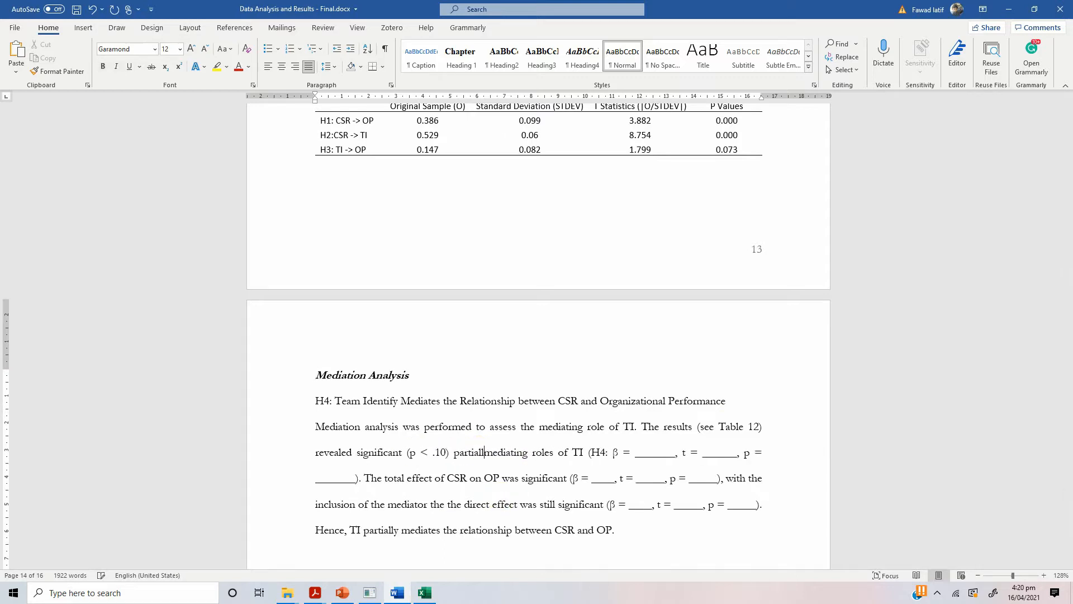
key(BackSpace)
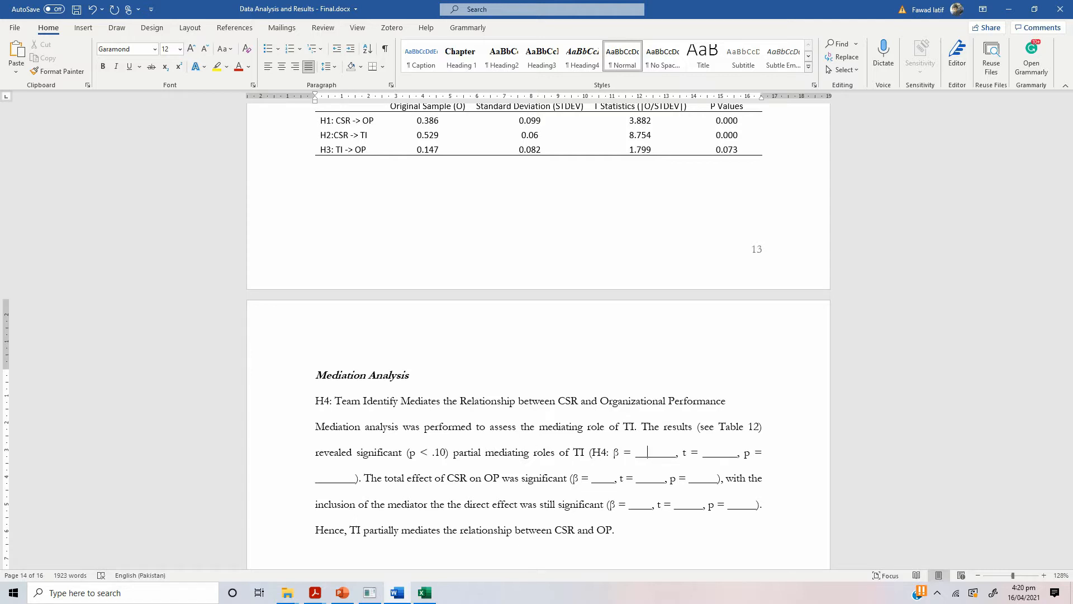
Step: Look up the CSR -> TI -> OP indirect effect in SmartPLS and enter the H4 β value as 0.078 in Word's mediation paragraph
click(399, 592)
click(371, 592)
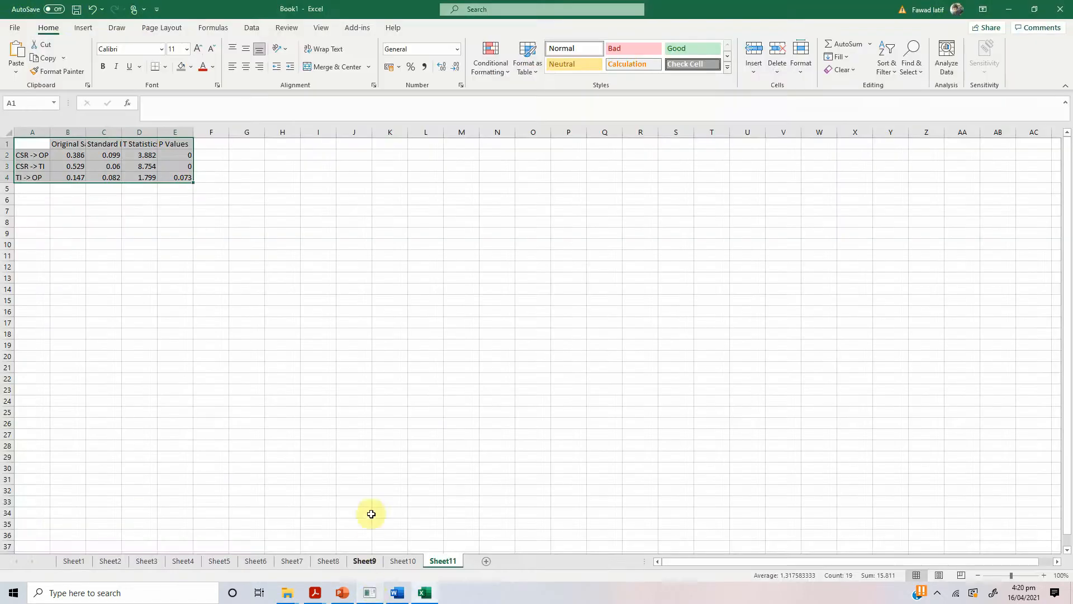
click(397, 592)
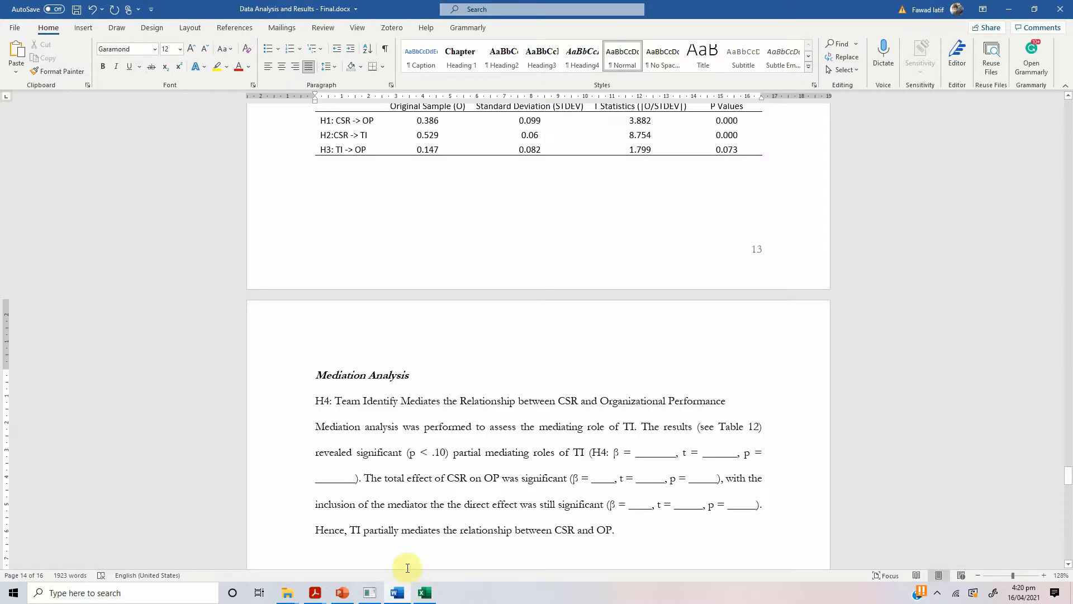
click(369, 593)
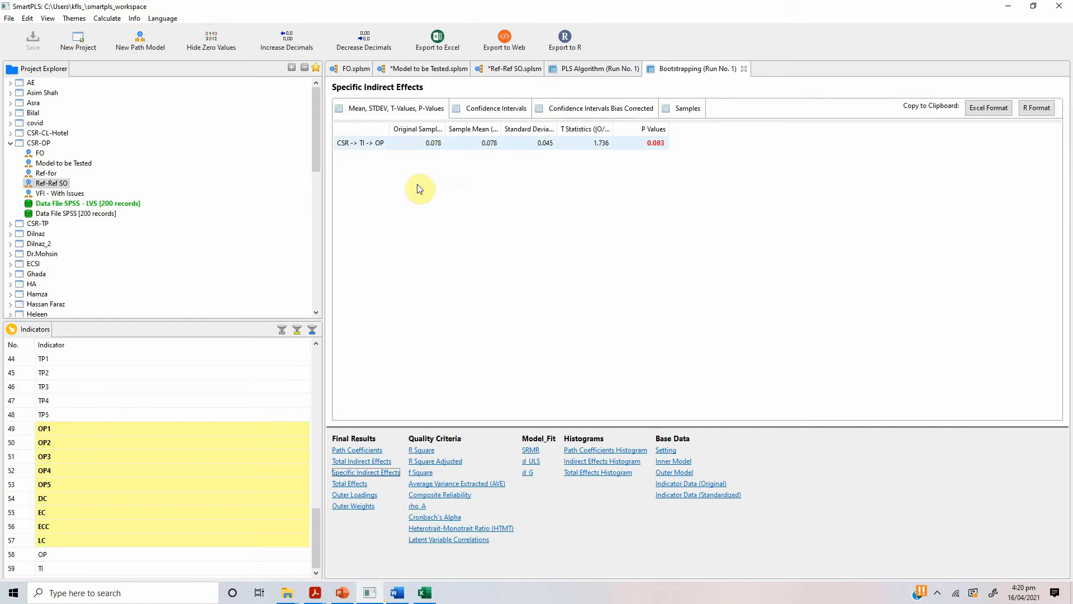
click(397, 592)
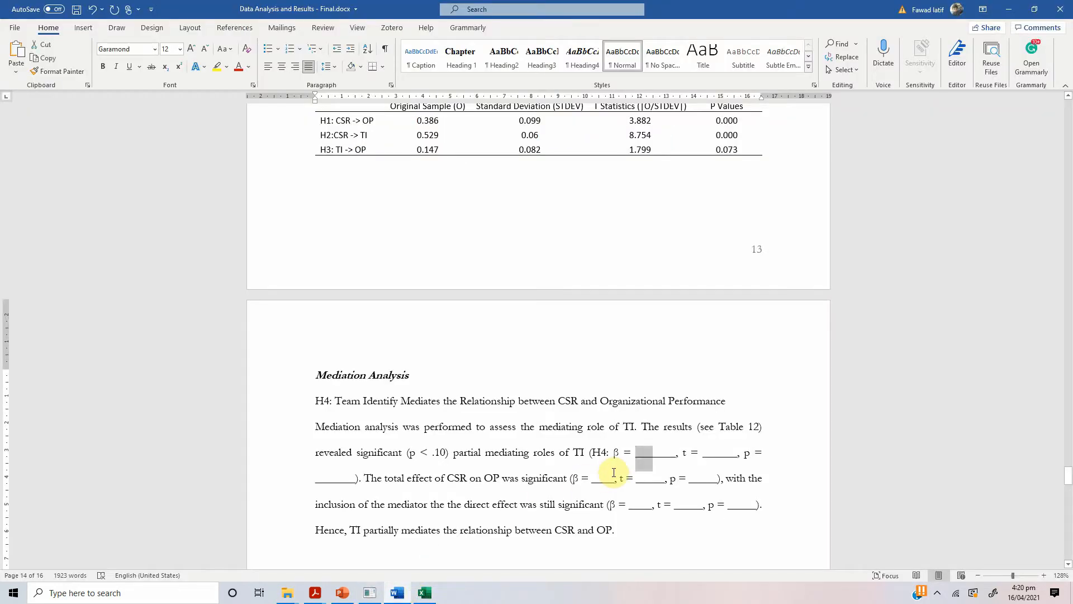
key(shift+Right)
text(0.078)
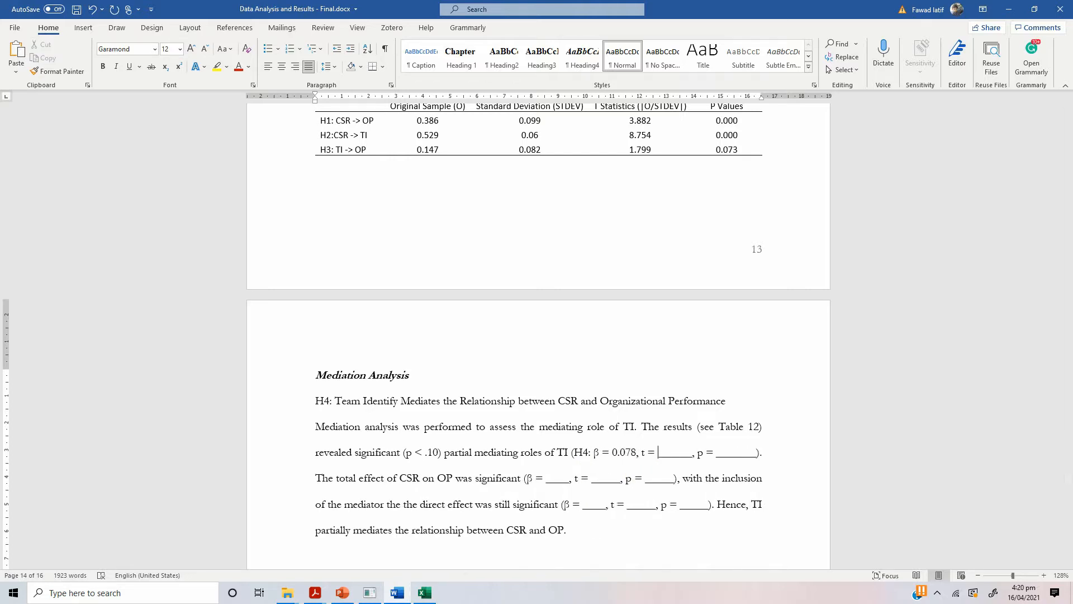
Step: Check the indirect effect's T statistic in SmartPLS and replace the H4 t placeholder in Word with 1.736
click(369, 592)
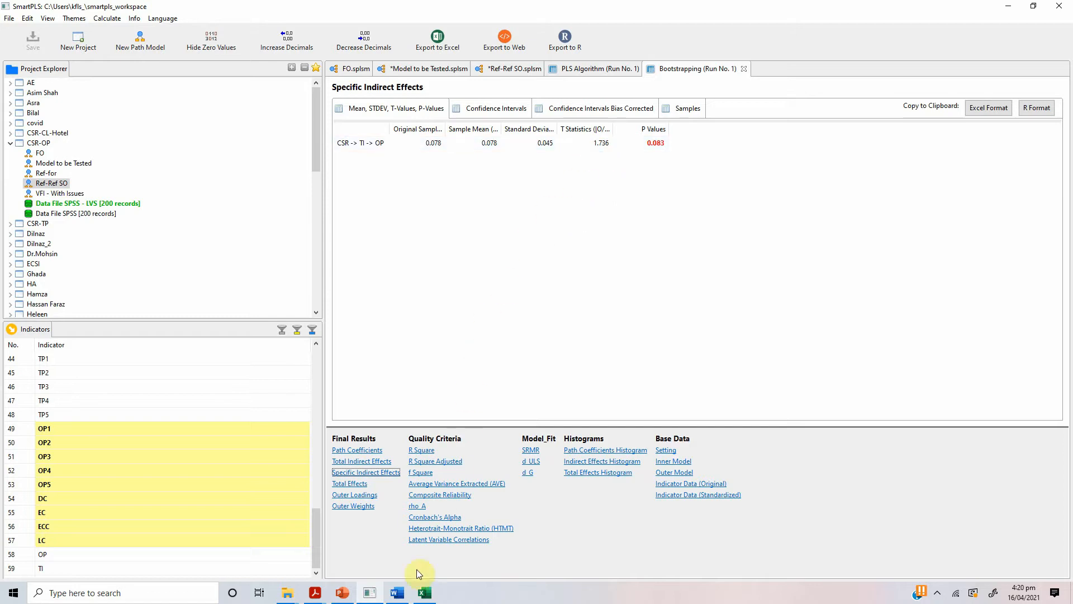
click(398, 593)
text(1.736)
key(shift+Right)
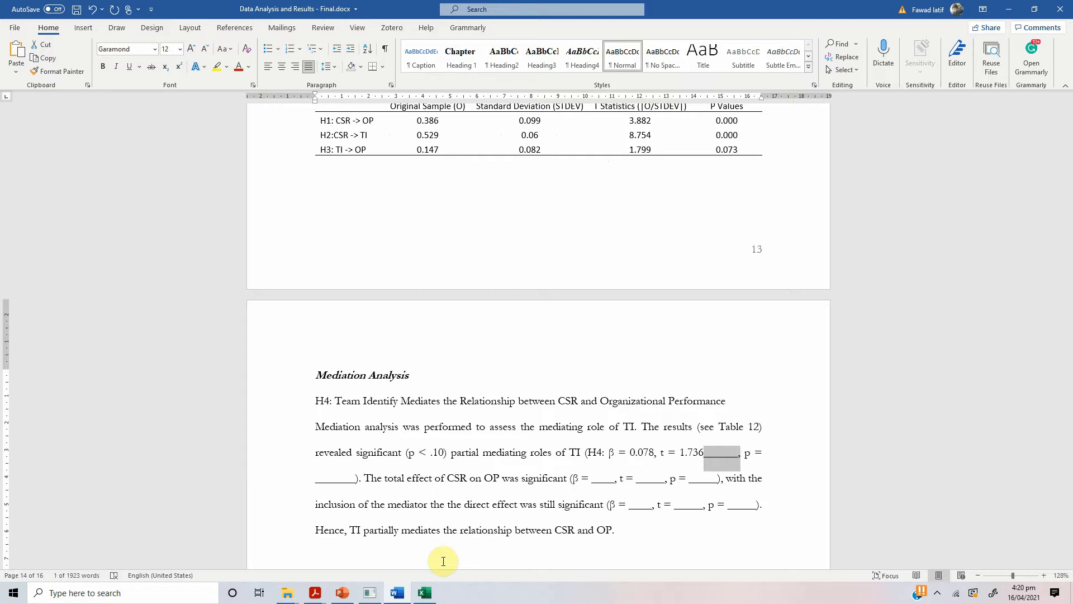
key(Delete)
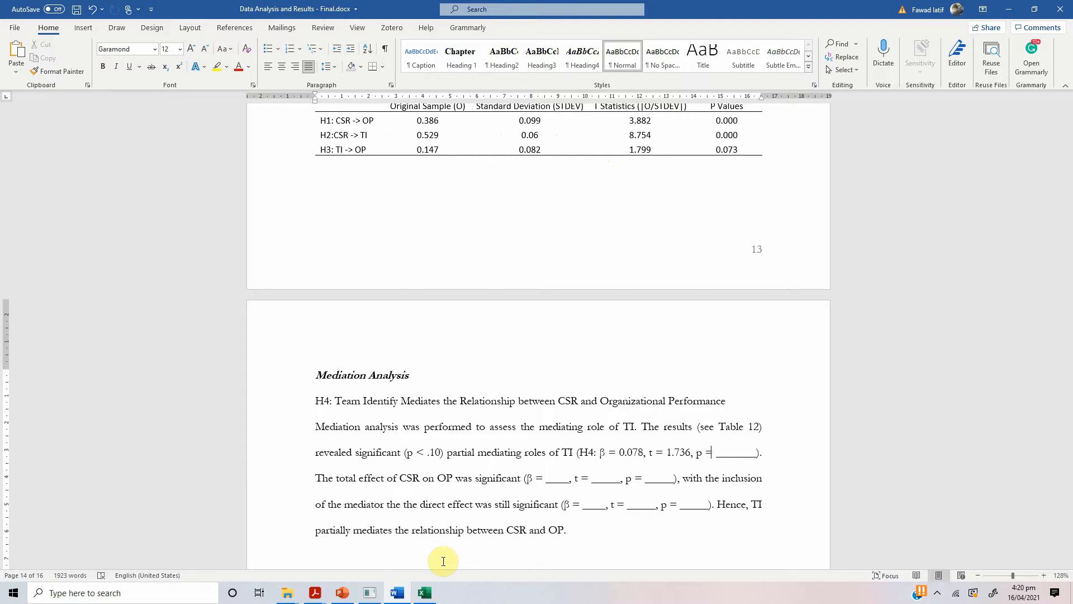
Step: Replace the H4 p placeholder in the mediation paragraph with 0.083
text(0.083)
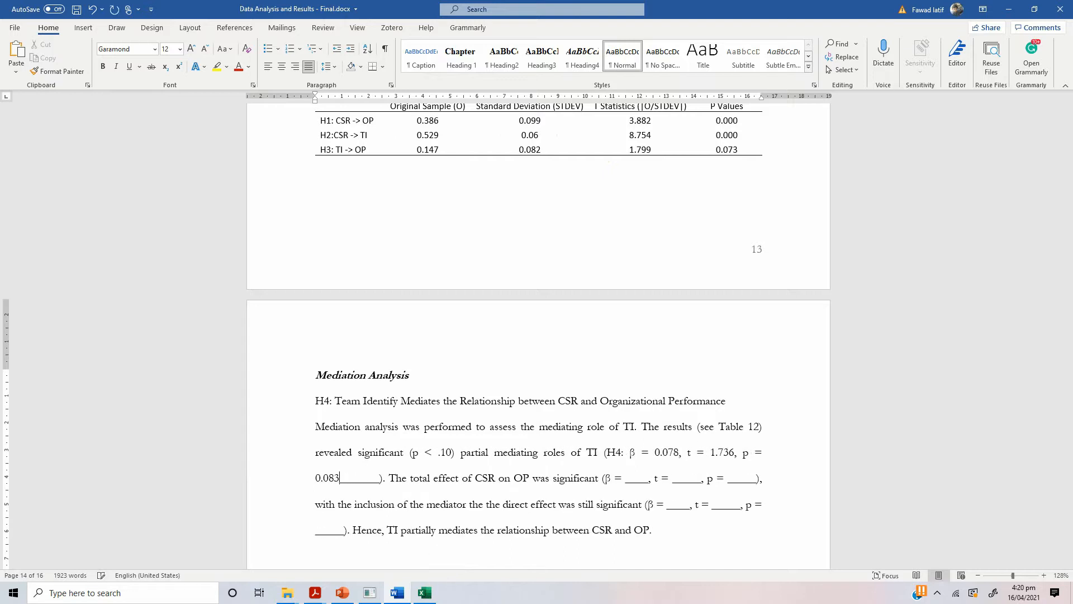
key(shift+Right)
key(shift+Right)
key(shift+Right)
key(shift+Right)
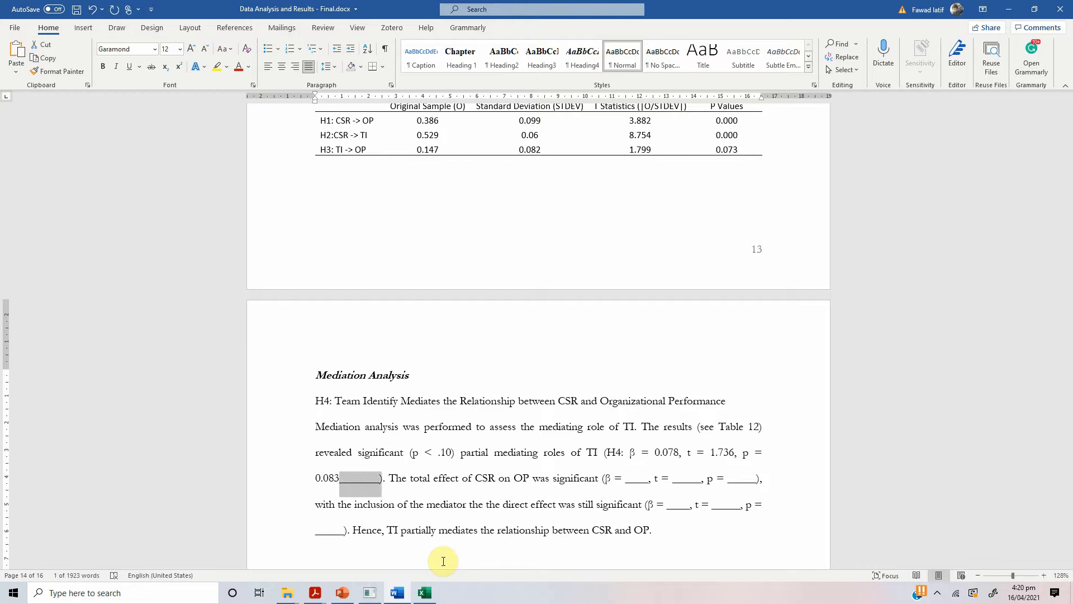
key(Delete)
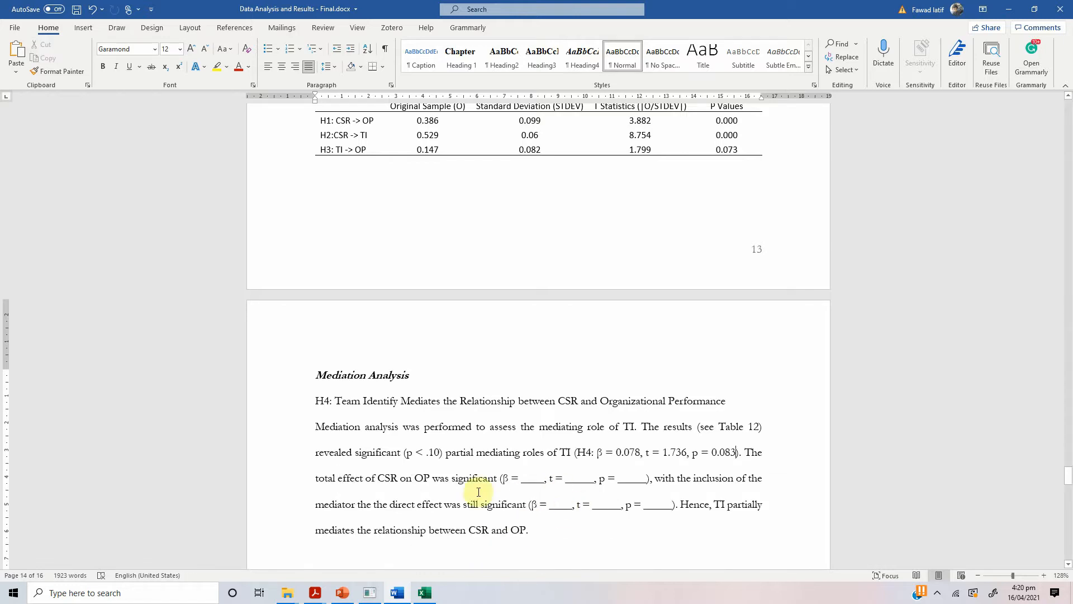
Step: Switch to SmartPLS, open the bootstrapped total effects, and examine the CSR -> OP row
click(368, 593)
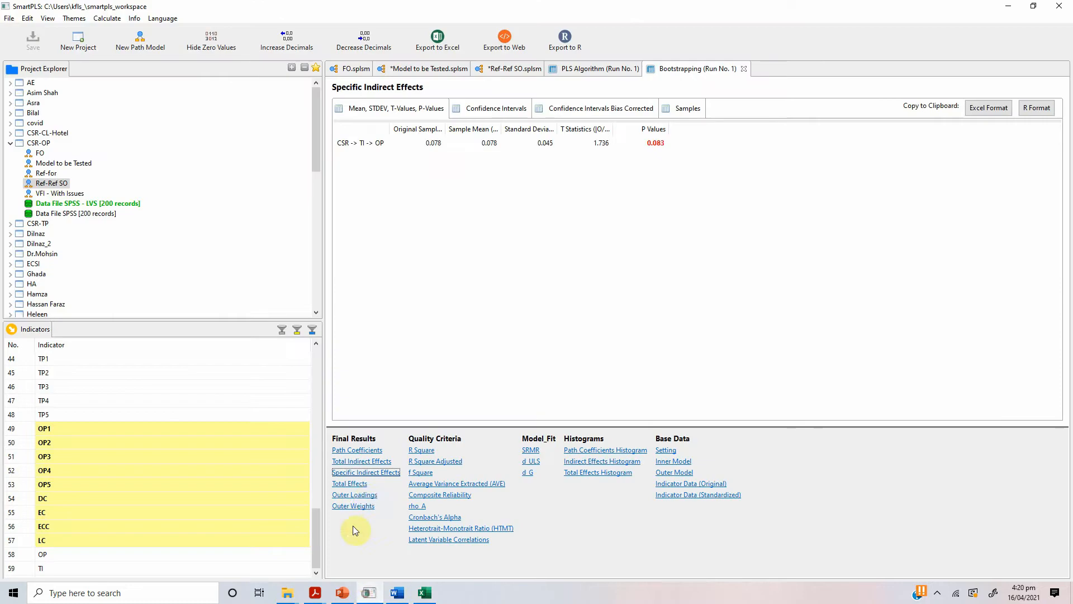
click(360, 484)
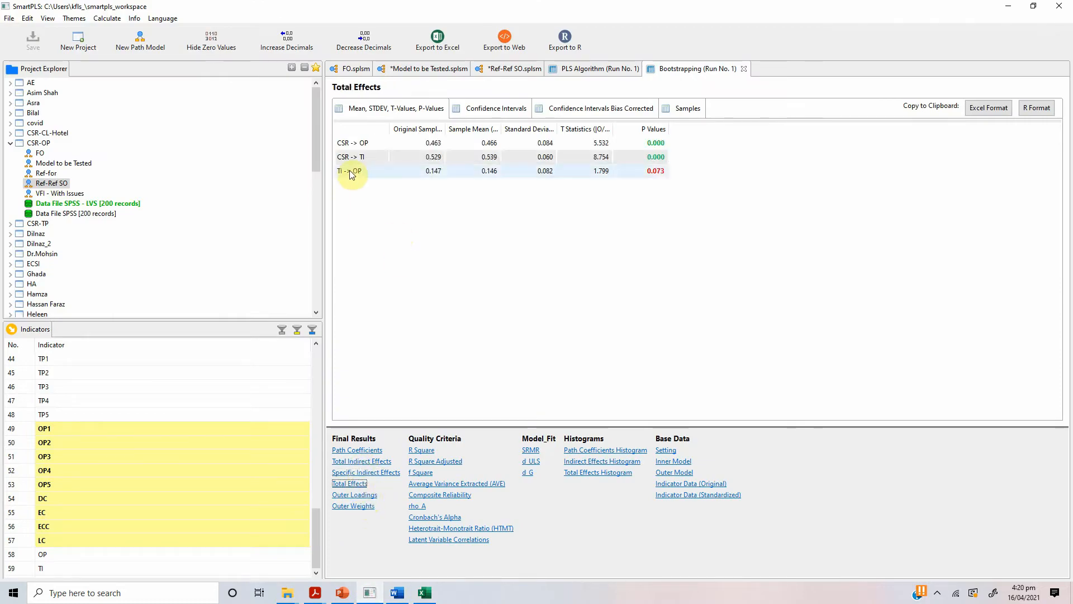
click(358, 146)
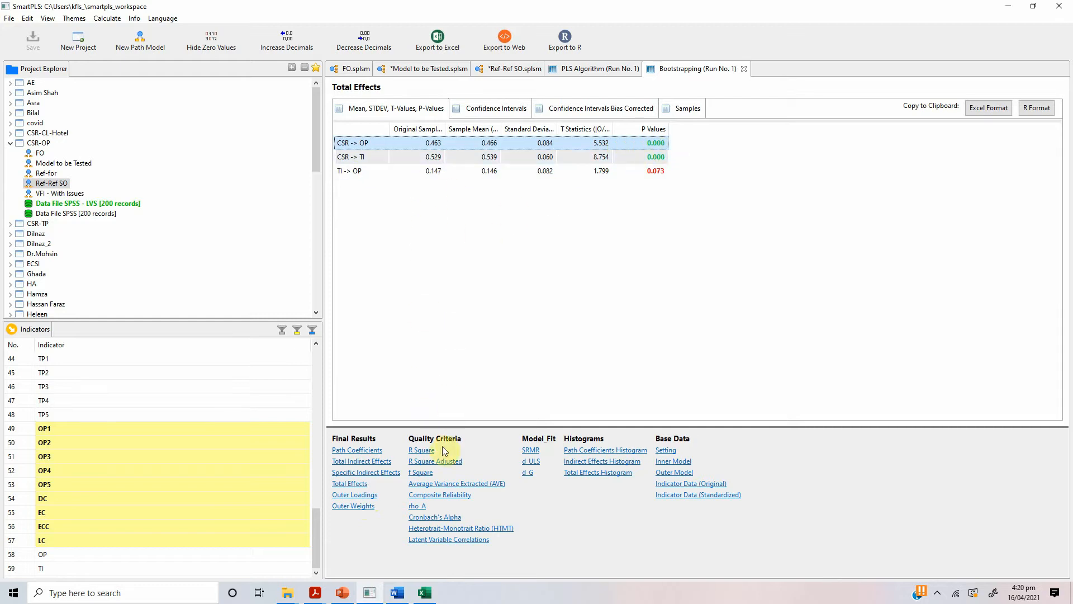
Step: Fill in the total effect of CSR on OP in Word's mediation paragraph with β = .463 and t = 5.532, using SmartPLS's total effects
click(397, 593)
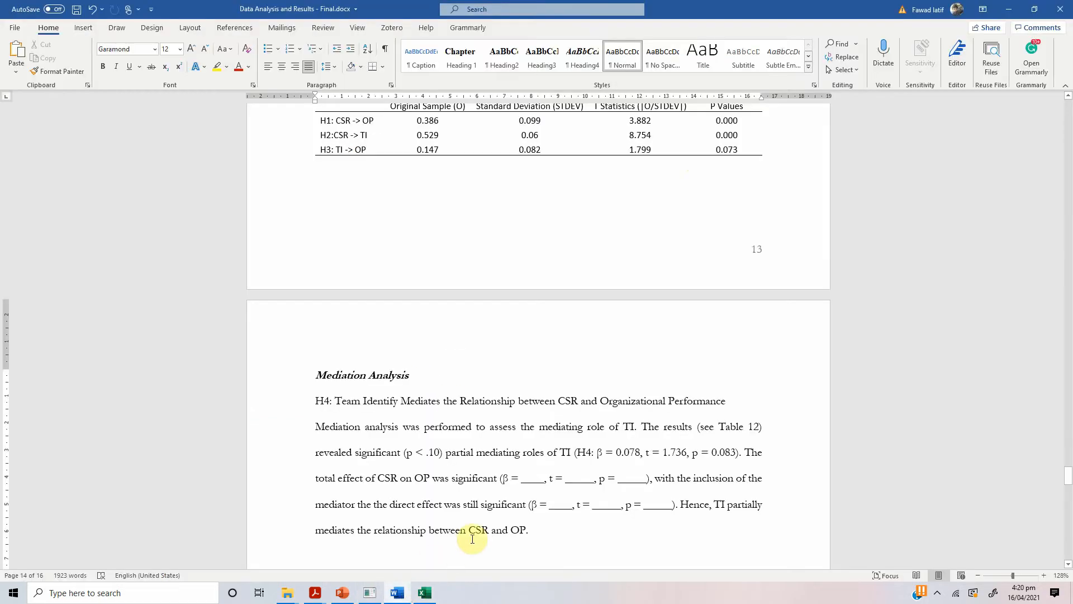
text(.463)
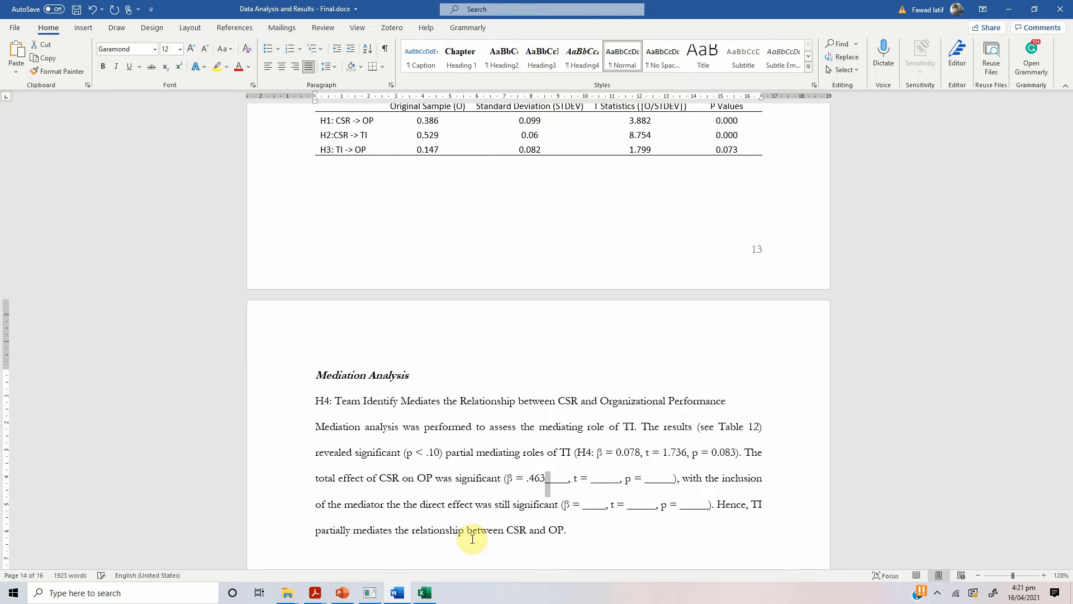
click(369, 592)
click(369, 593)
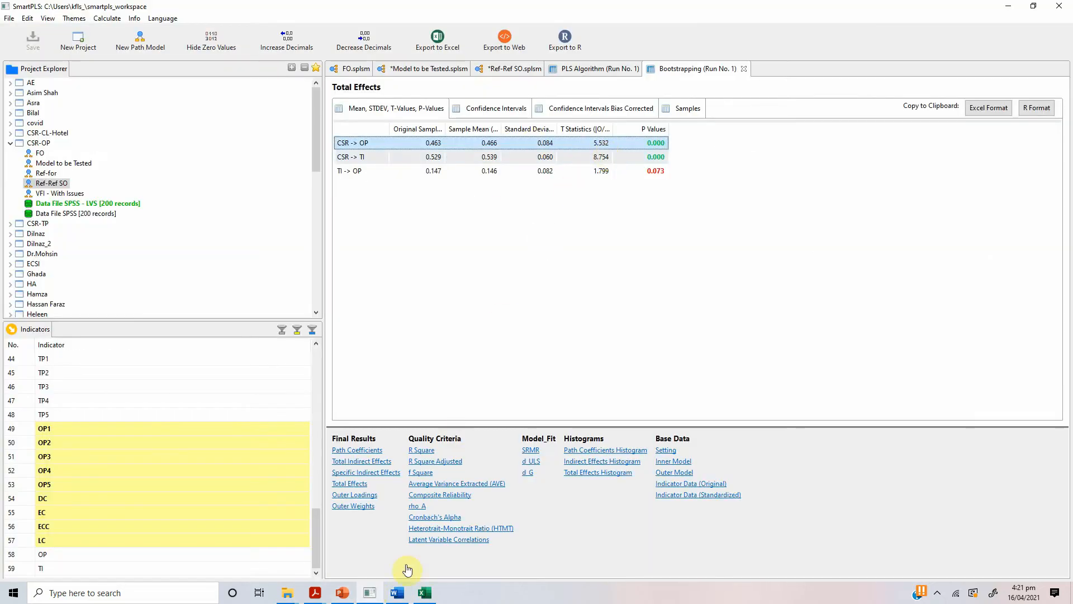
click(423, 593)
click(397, 592)
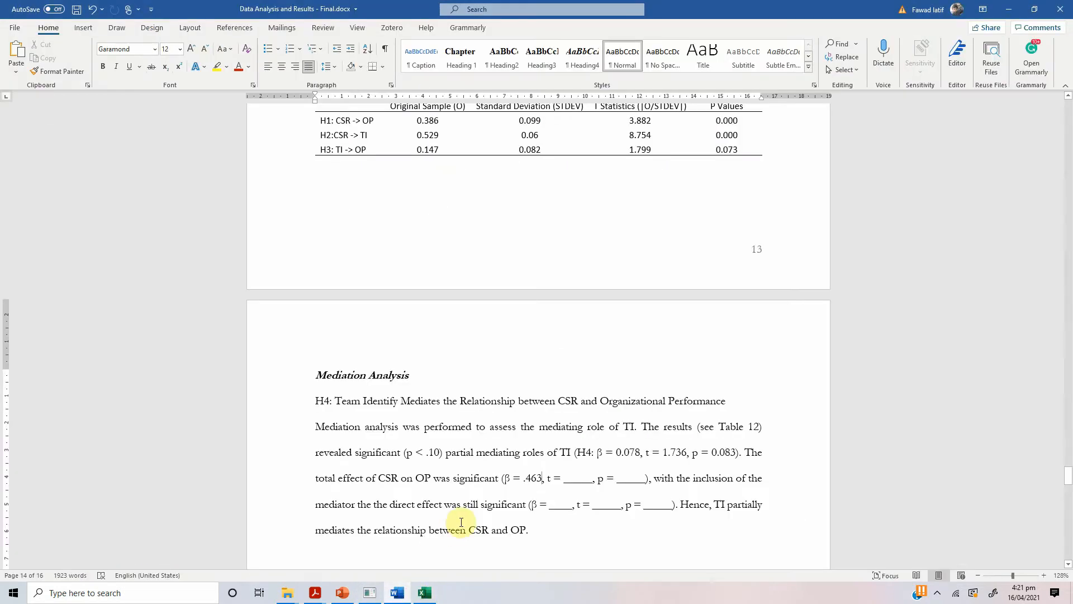
key(shift+Right)
text(5.532)
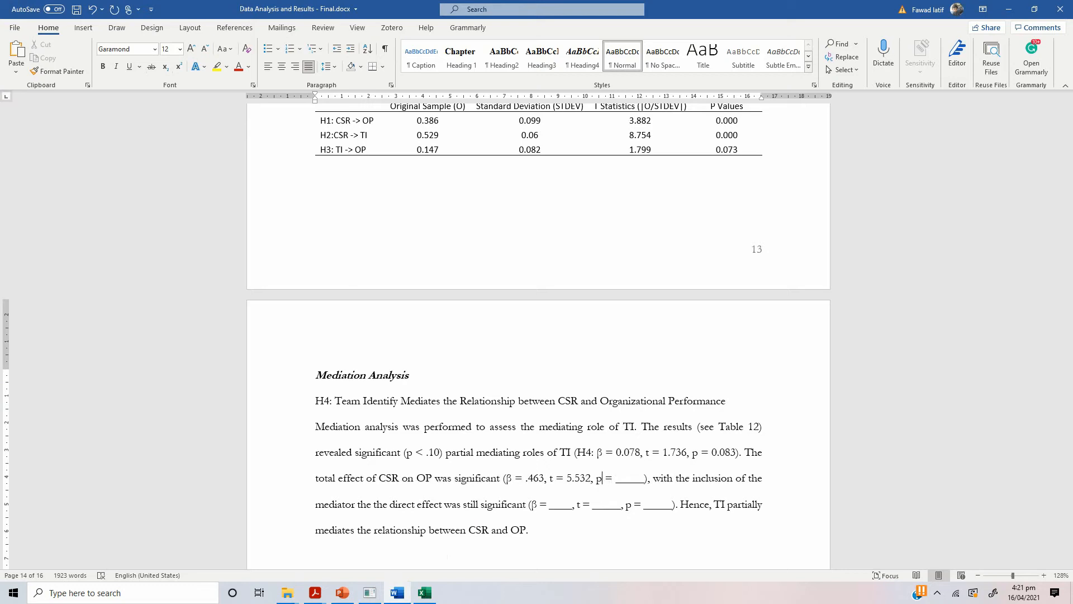
Step: Complete the total effect's p-value in the mediation paragraph as p < 0.001, removing the leftover placeholder line
key(Left)
key(shift+Left)
text(<)
key(Right)
text(0.001)
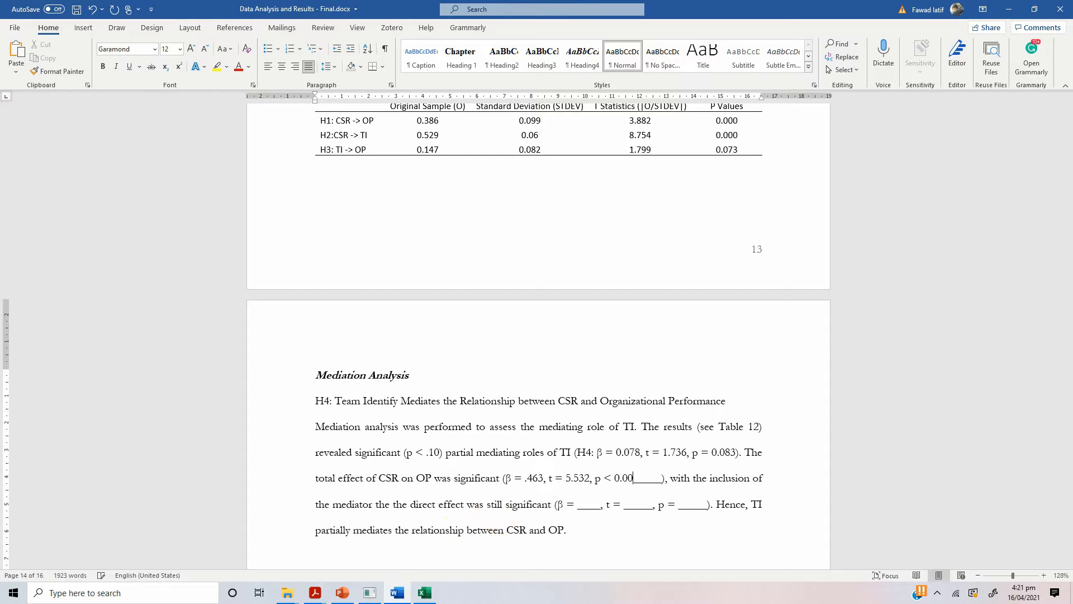
key(shift+Right)
key(shift+Right)
key(Delete)
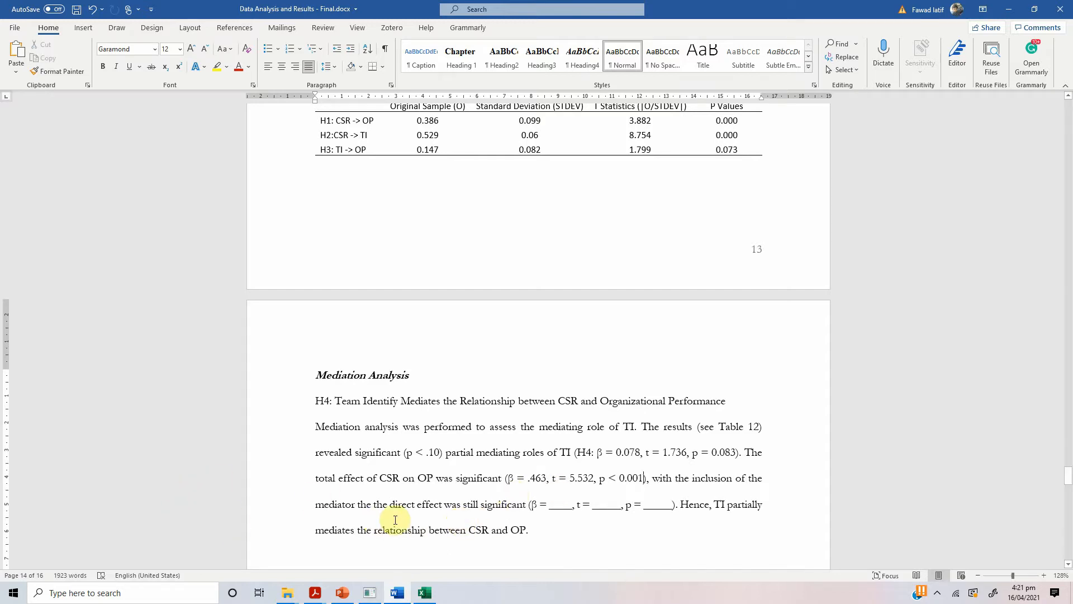
Step: Switch to SmartPLS, open the bootstrapped path coefficients, and examine the CSR -> OP row
mouse_move(376, 591)
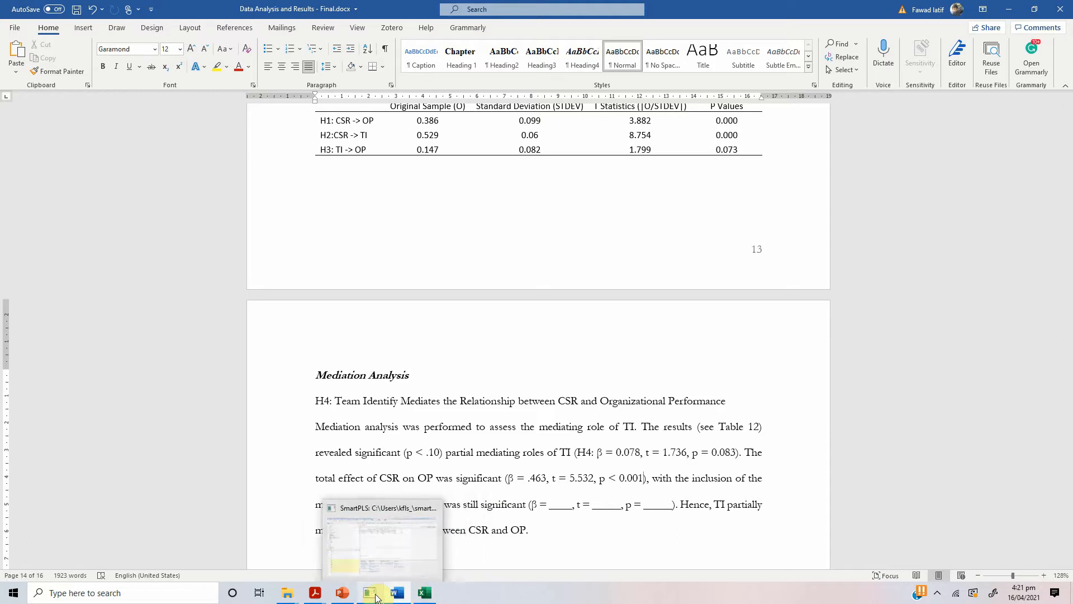
click(375, 589)
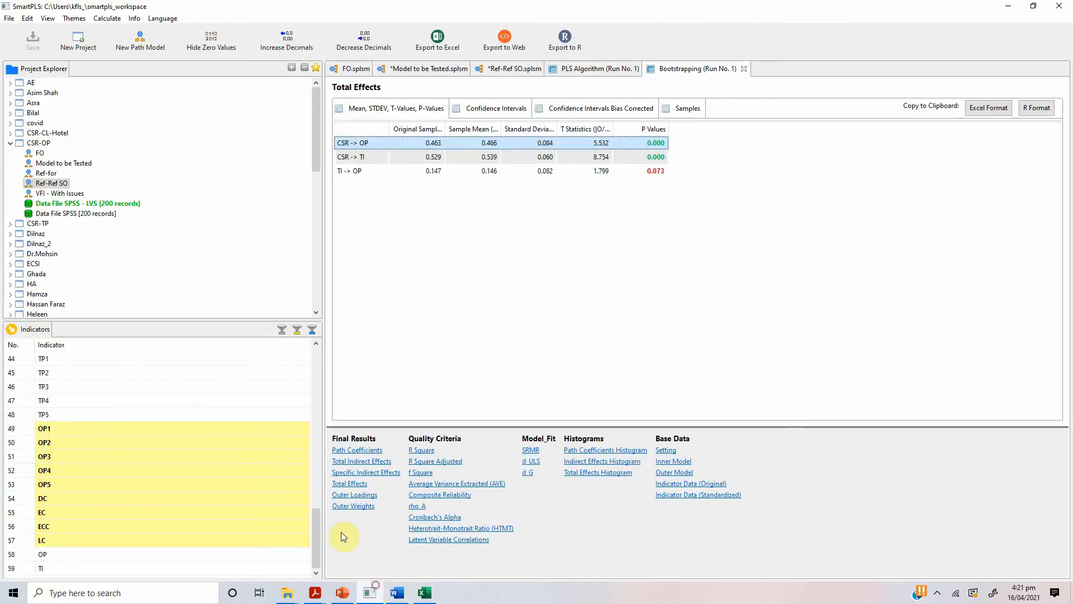
click(367, 144)
click(345, 449)
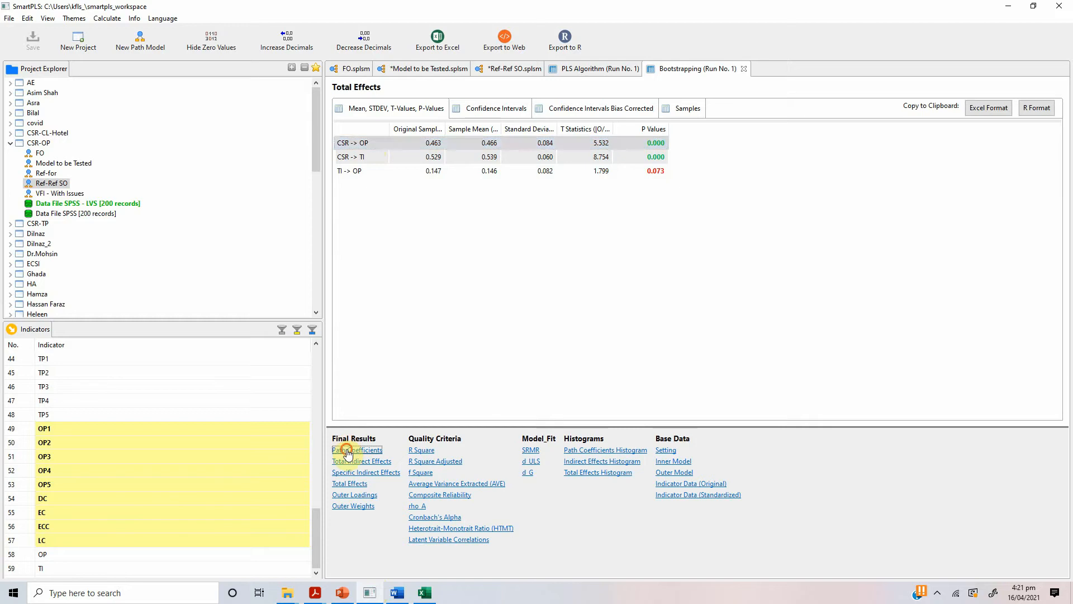
click(356, 143)
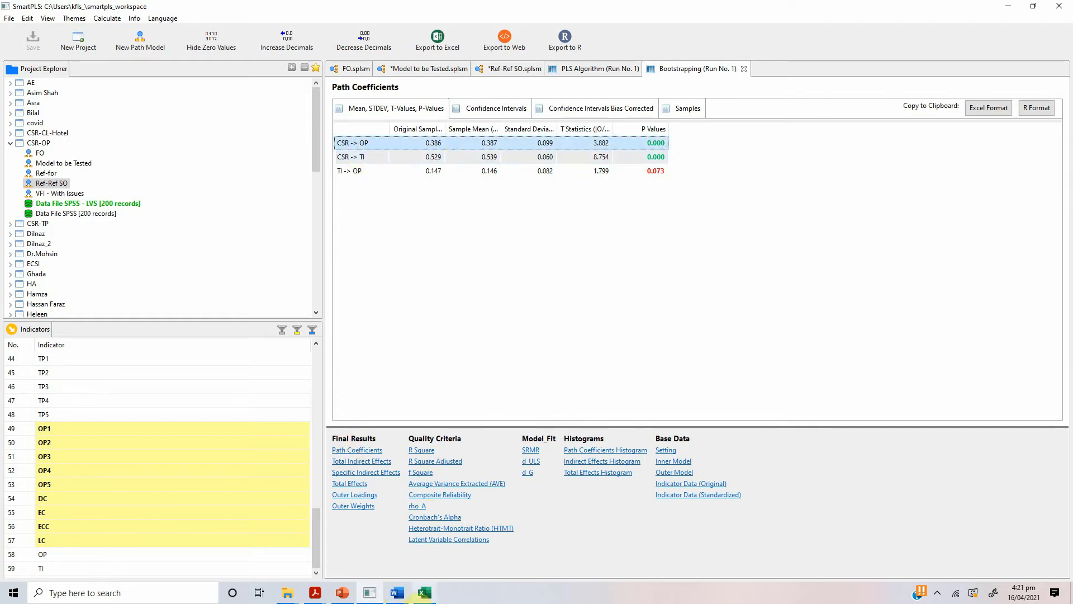
Step: Return to Word and replace the direct effect's placeholders in the mediation paragraph with β = 0.386 and t = 3.882
click(398, 594)
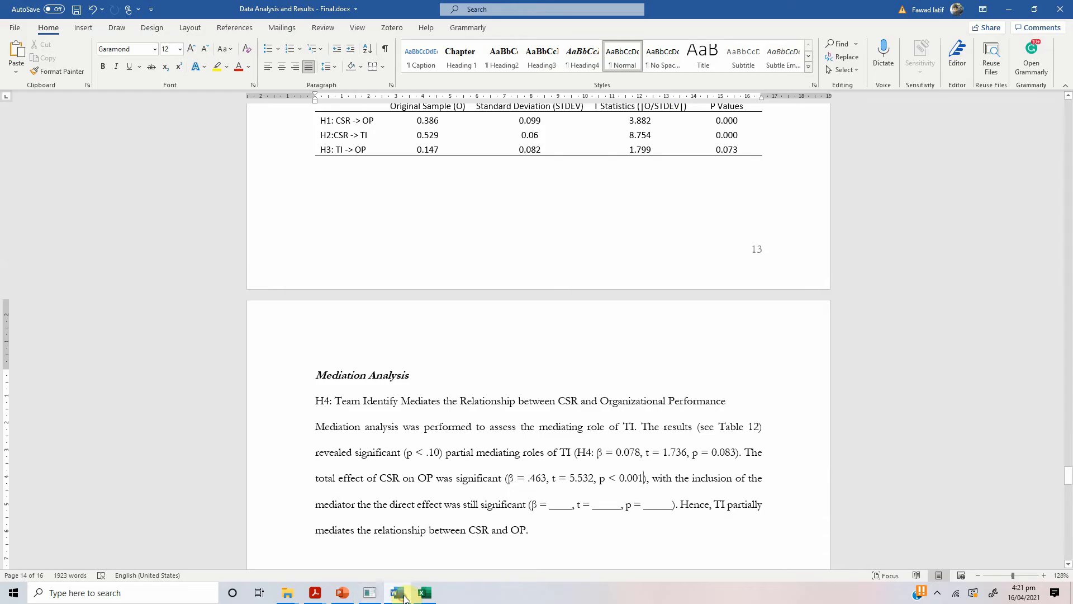
click(549, 504)
text(0.386)
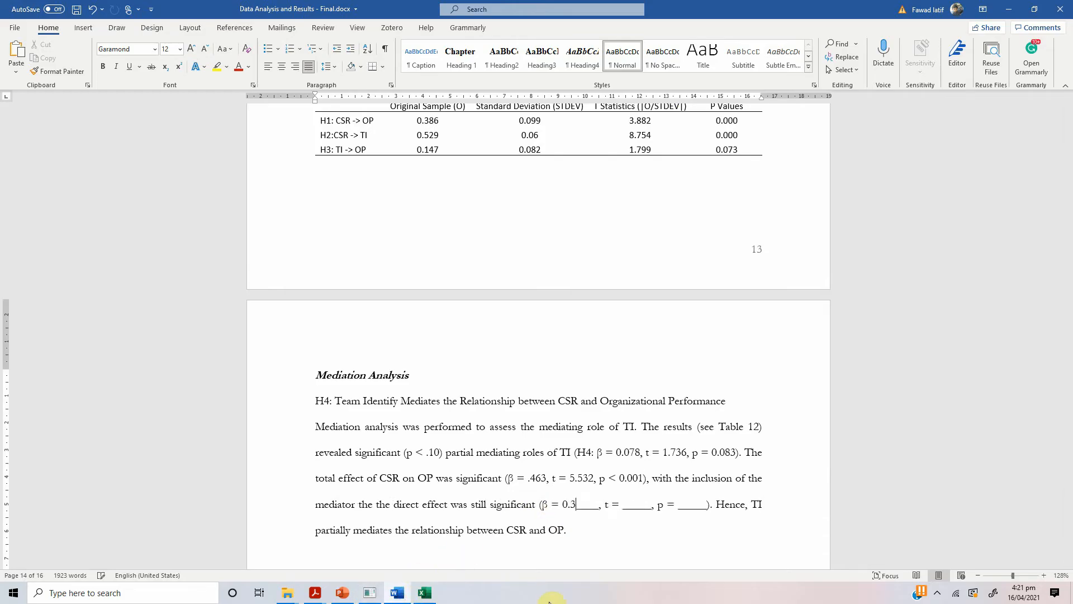
key(shift+Right)
key(Delete)
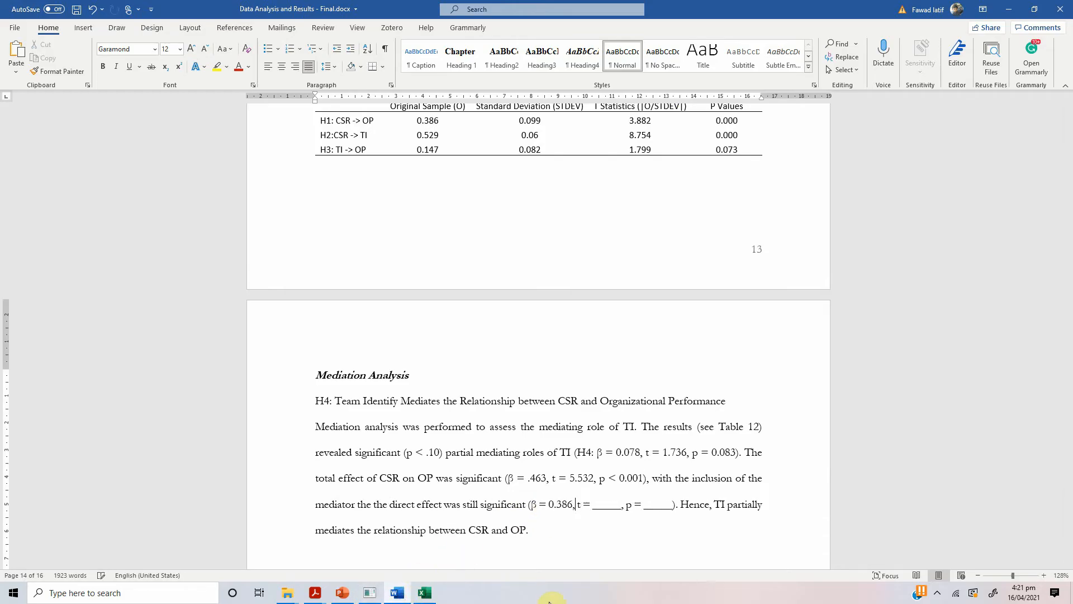
text(3.882)
key(shift+Right)
key(shift+Right)
key(Delete)
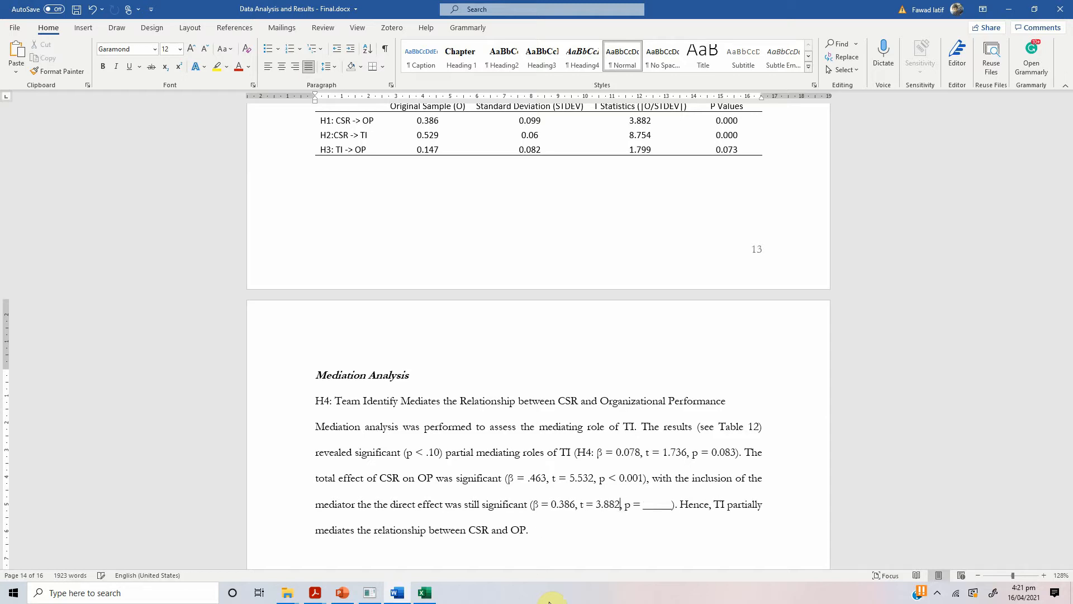
Step: Replace the direct effect's p placeholder in the mediation paragraph with p < 0.001
key(BackSpace)
text(<)
text(0.001)
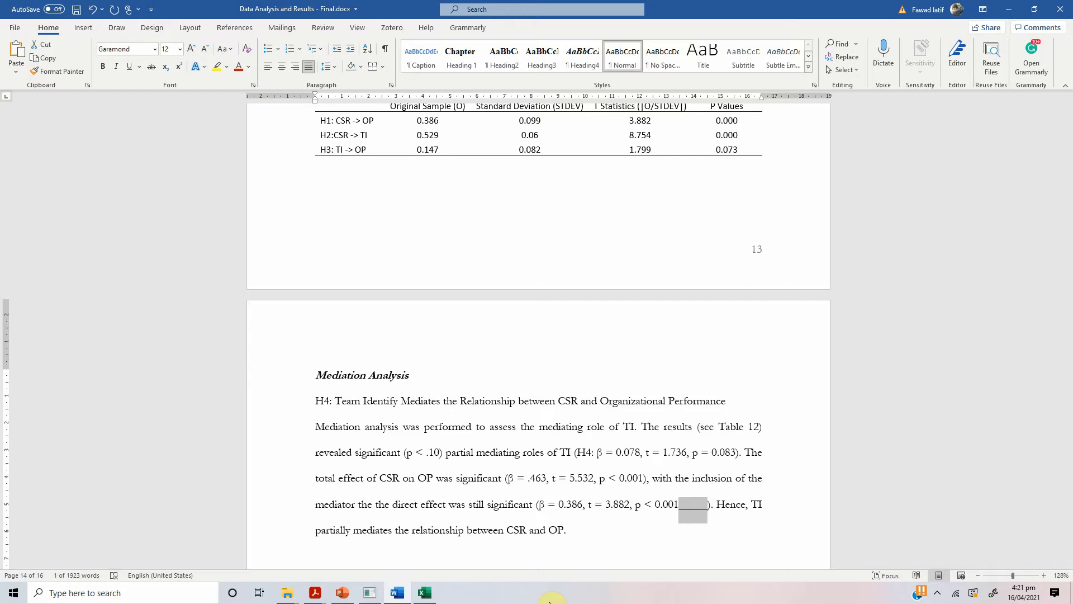
key(BackSpace)
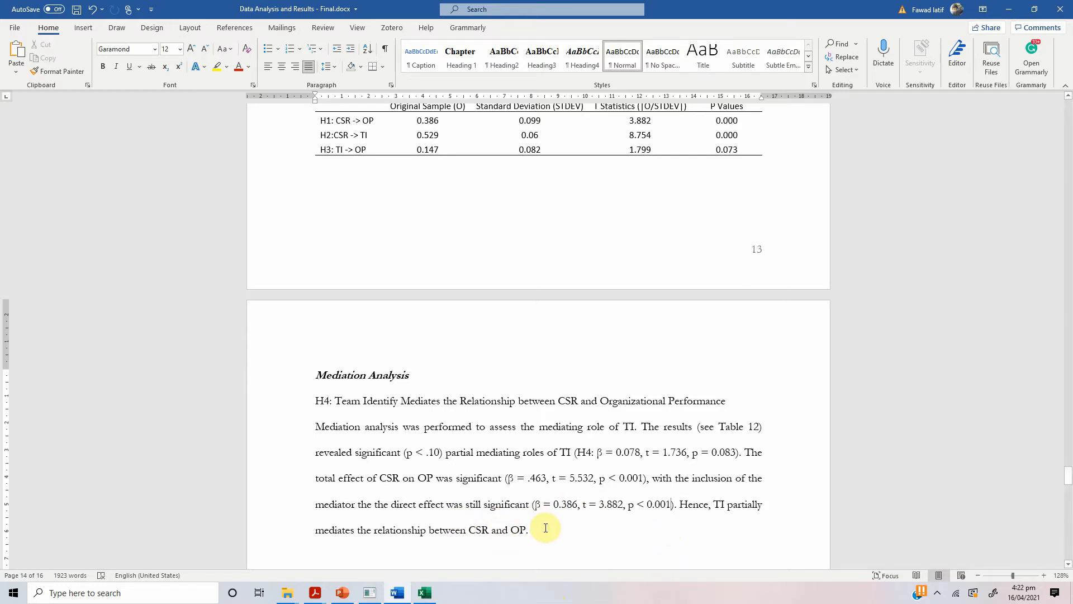
Step: Review the mediation paragraph and the total, direct and indirect effect columns of Table 12, Mediation Results
scroll(546, 523, down, 3)
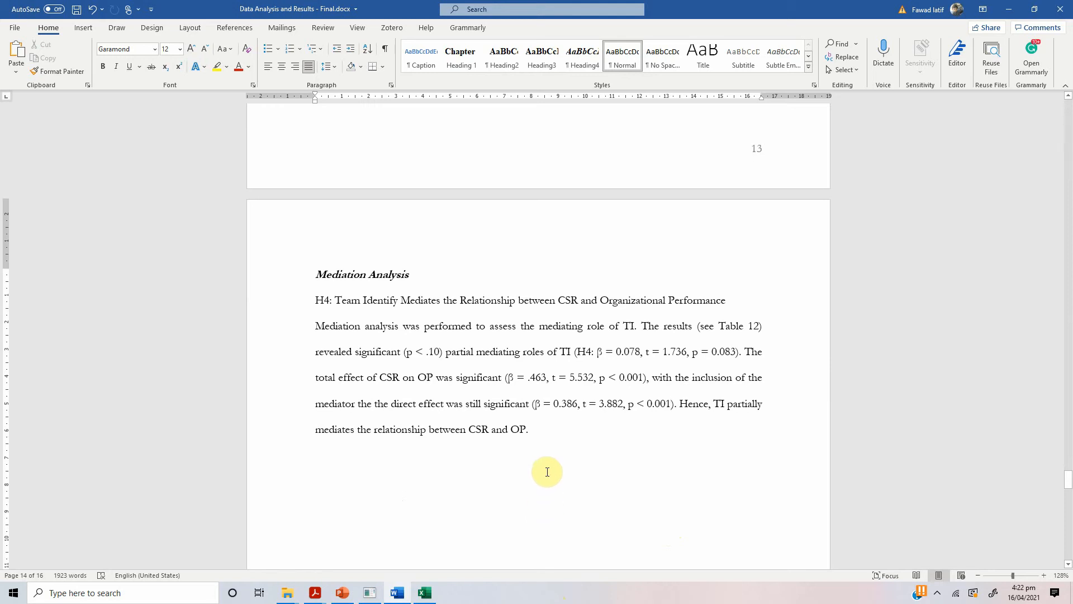
scroll(547, 472, up, 7)
scroll(547, 472, down, 8)
scroll(548, 472, down, 20)
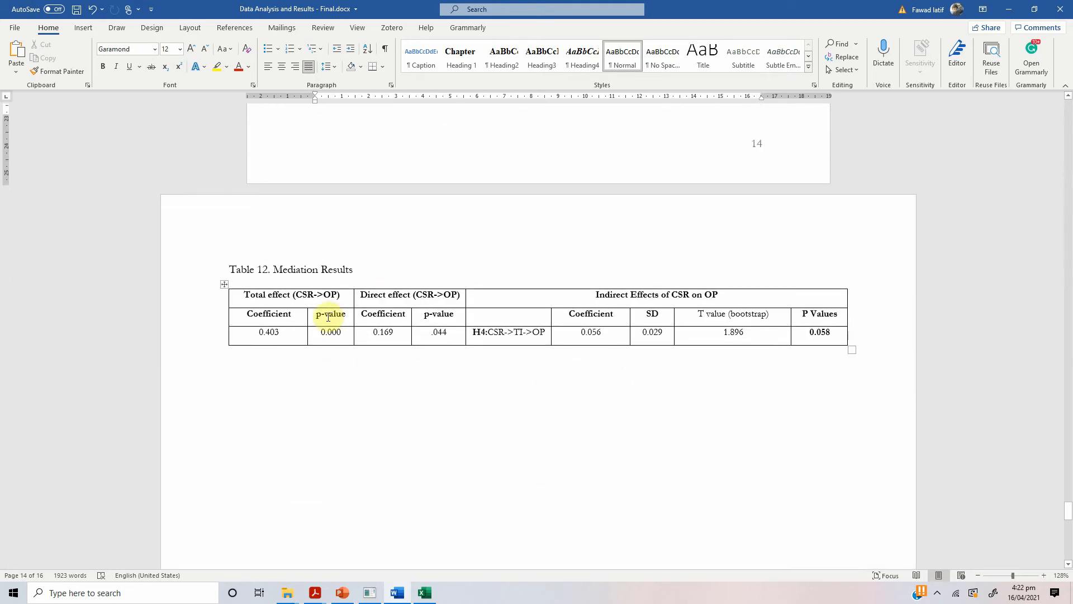
click(251, 330)
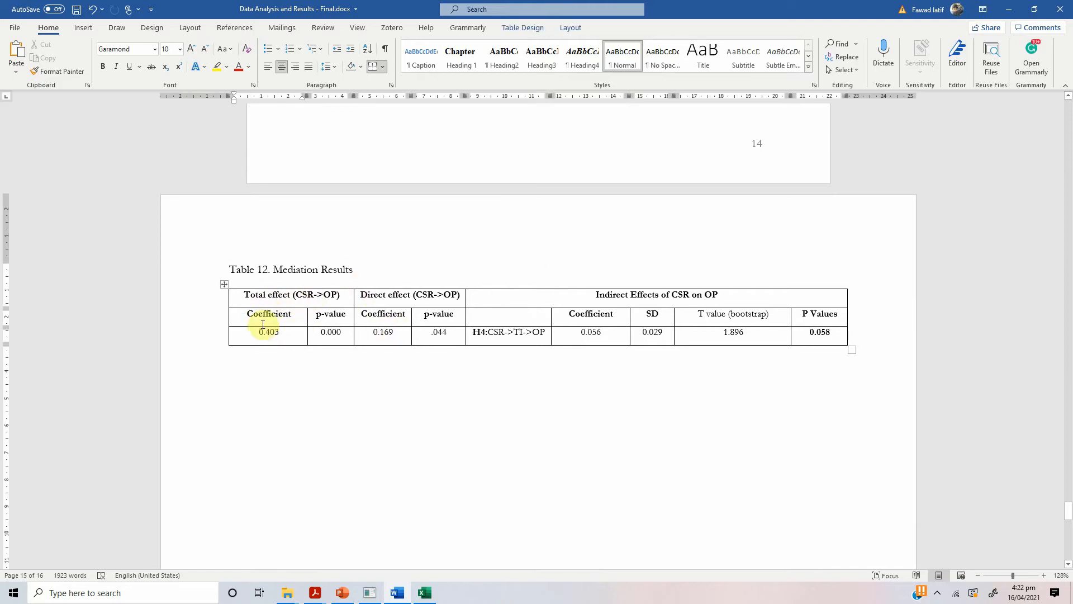
click(413, 288)
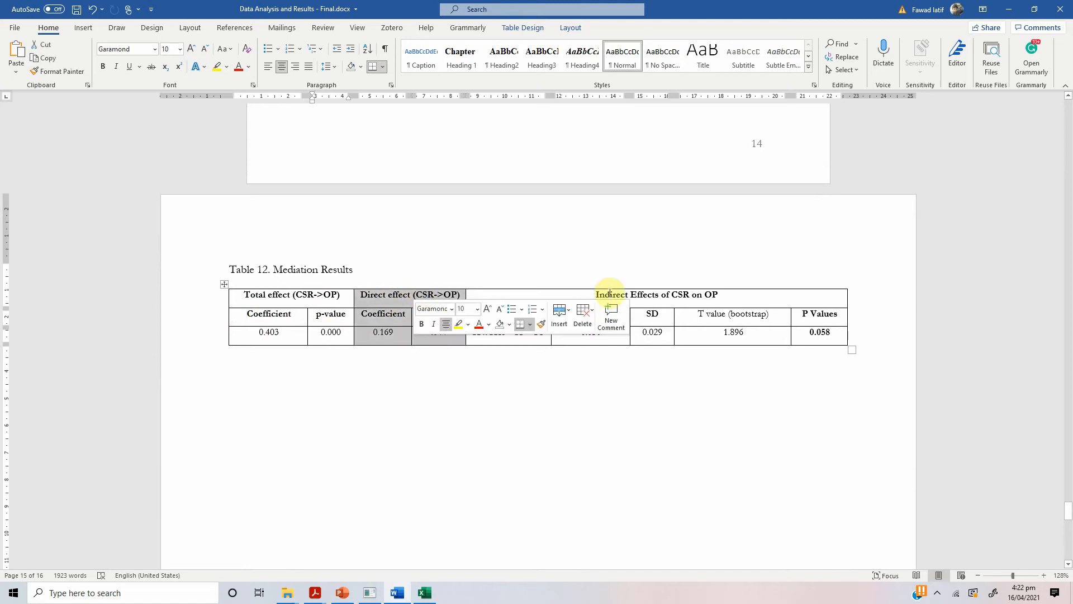
click(611, 287)
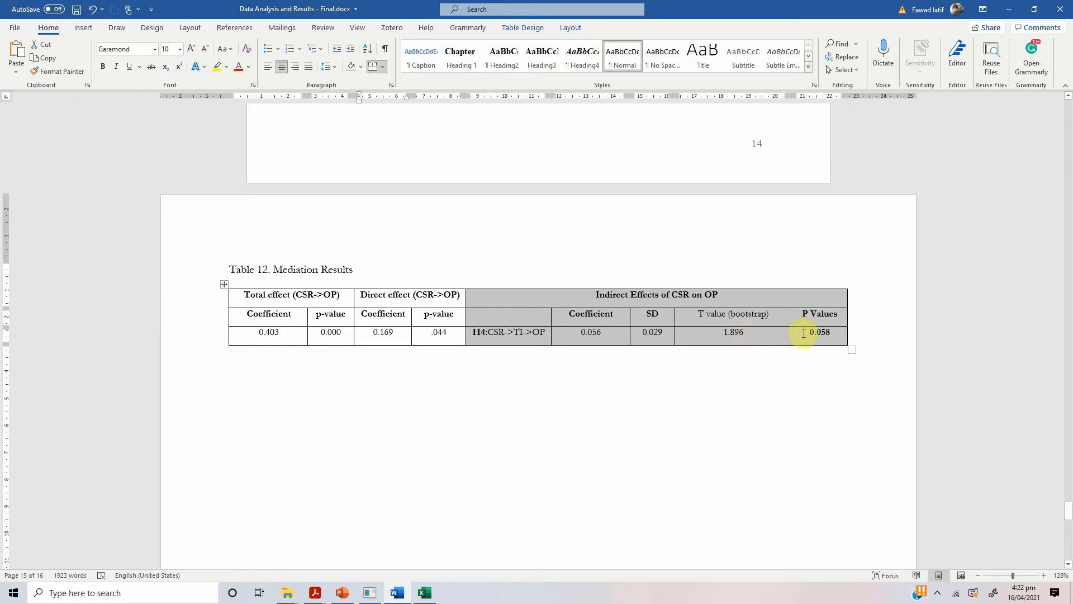
scroll(590, 362, down, 1)
scroll(590, 363, down, 15)
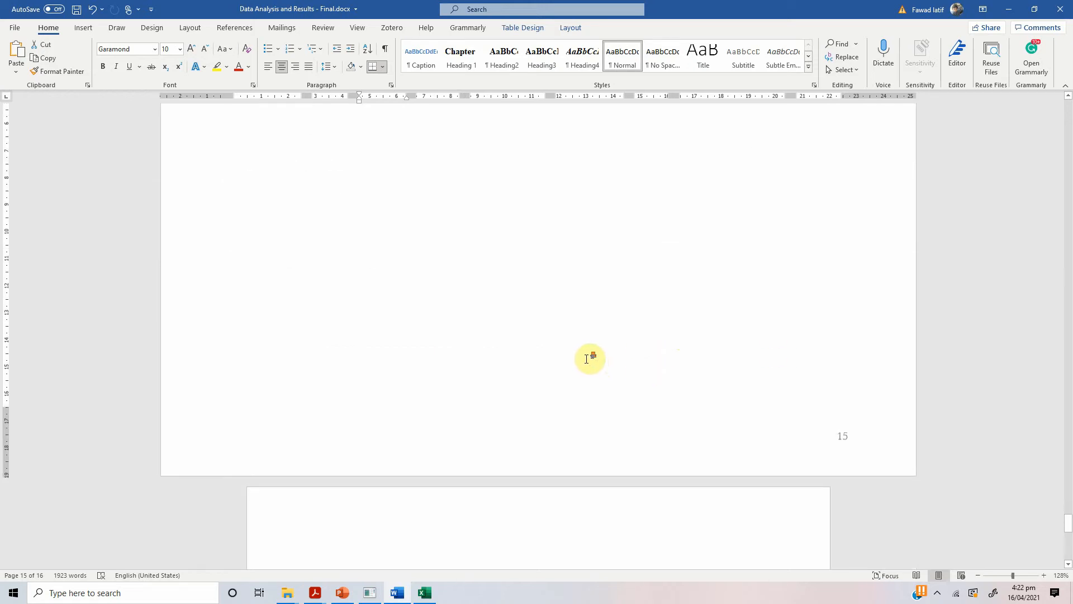
Step: Export the Ref-Ref SO bootstrapping model from SmartPLS as a clipboard image and paste it above the Figure 11 caption in Word
click(416, 174)
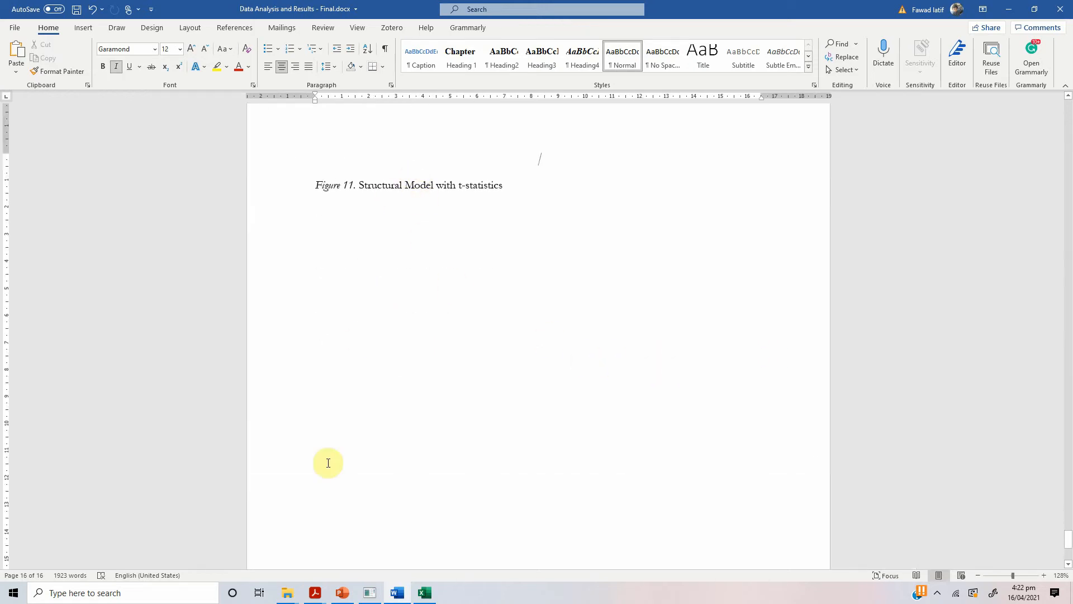
click(369, 592)
click(556, 69)
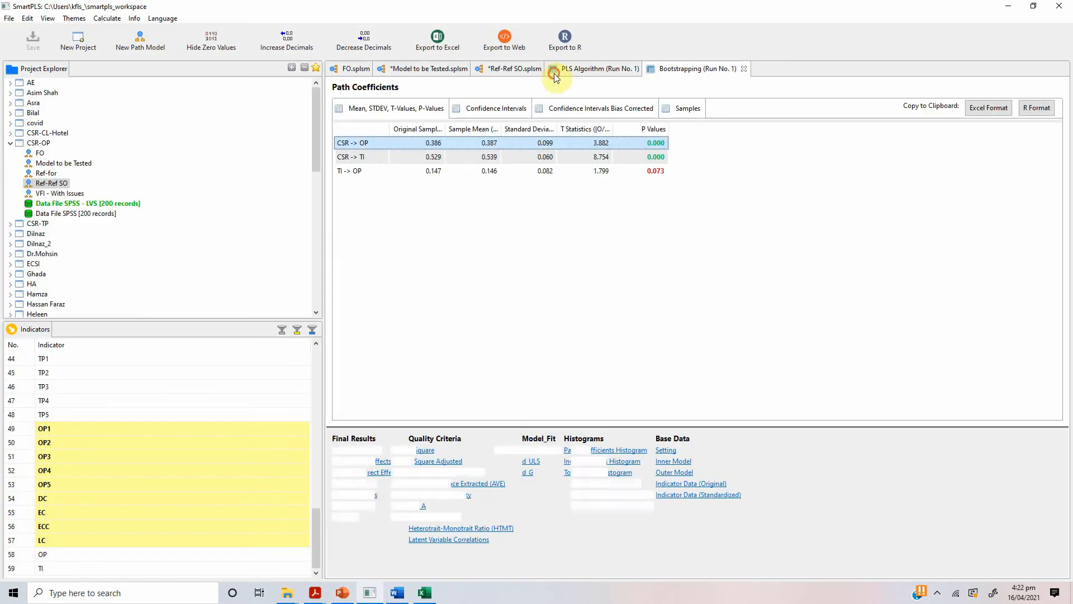
click(523, 68)
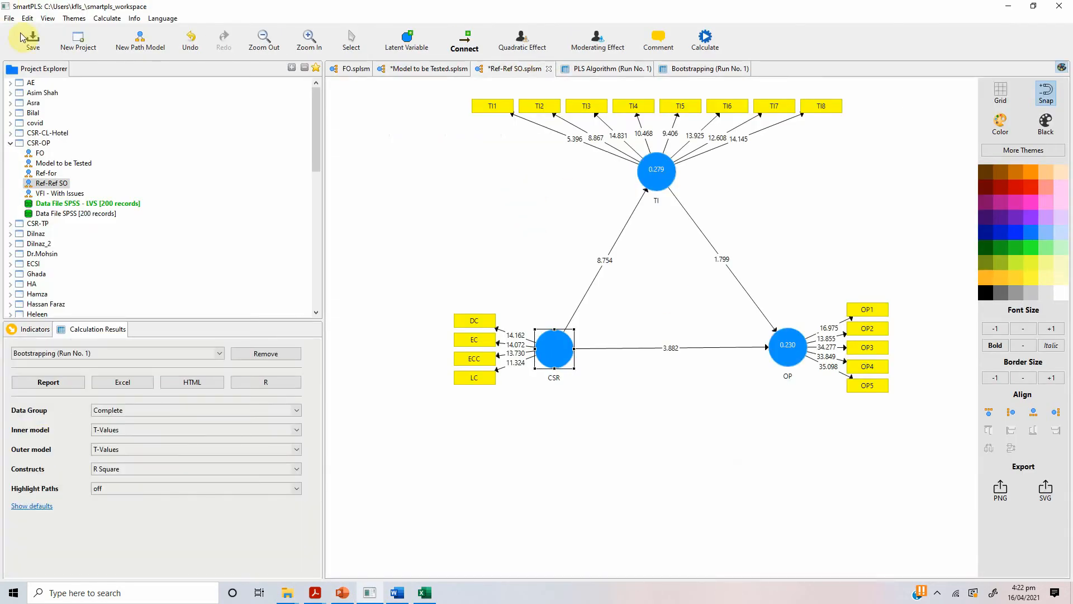
click(11, 19)
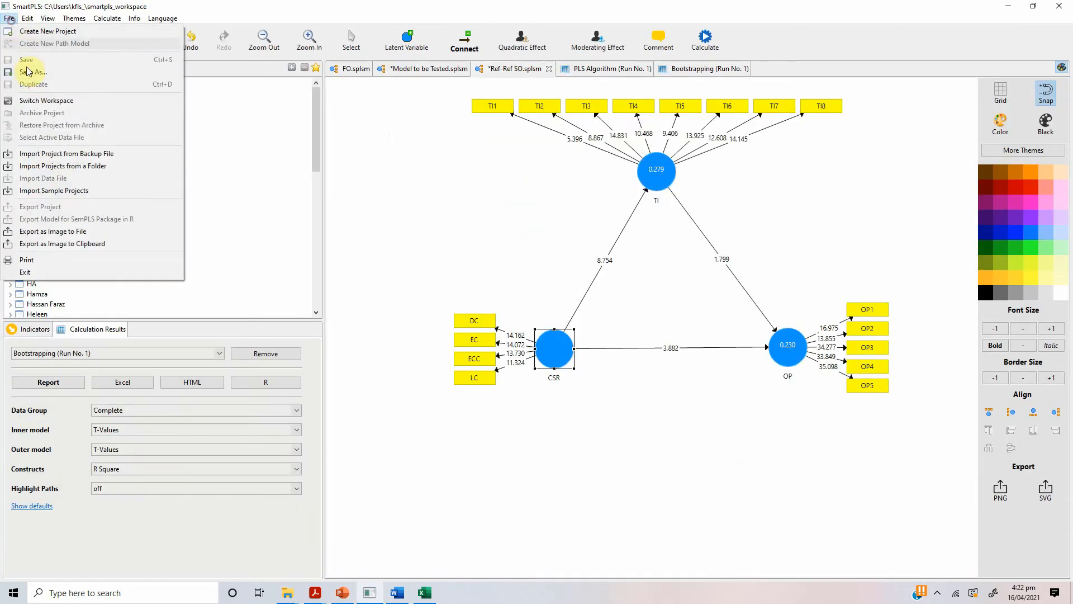
click(75, 231)
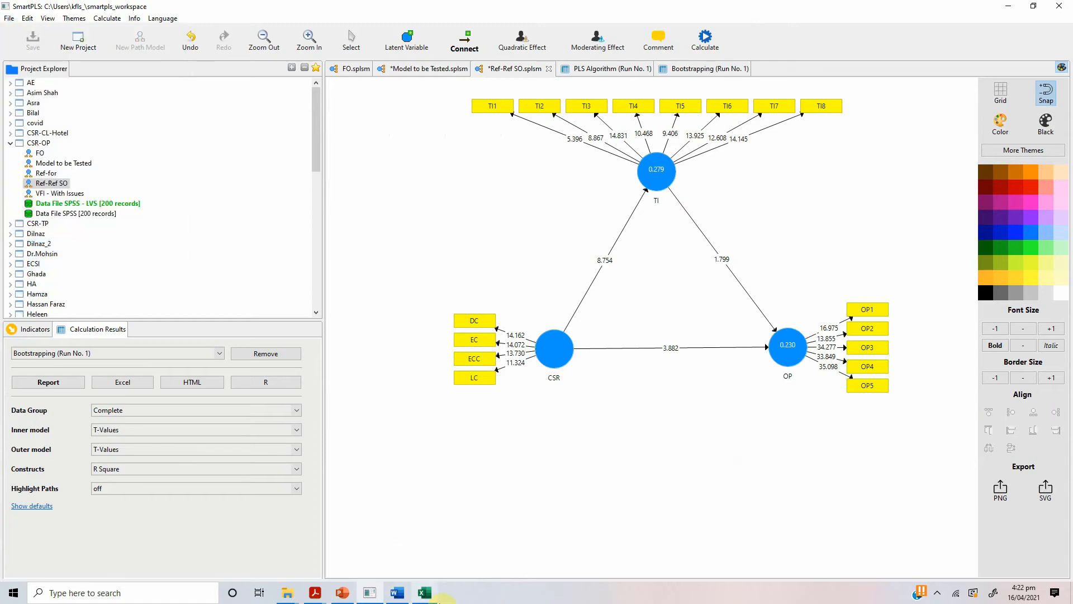
click(397, 592)
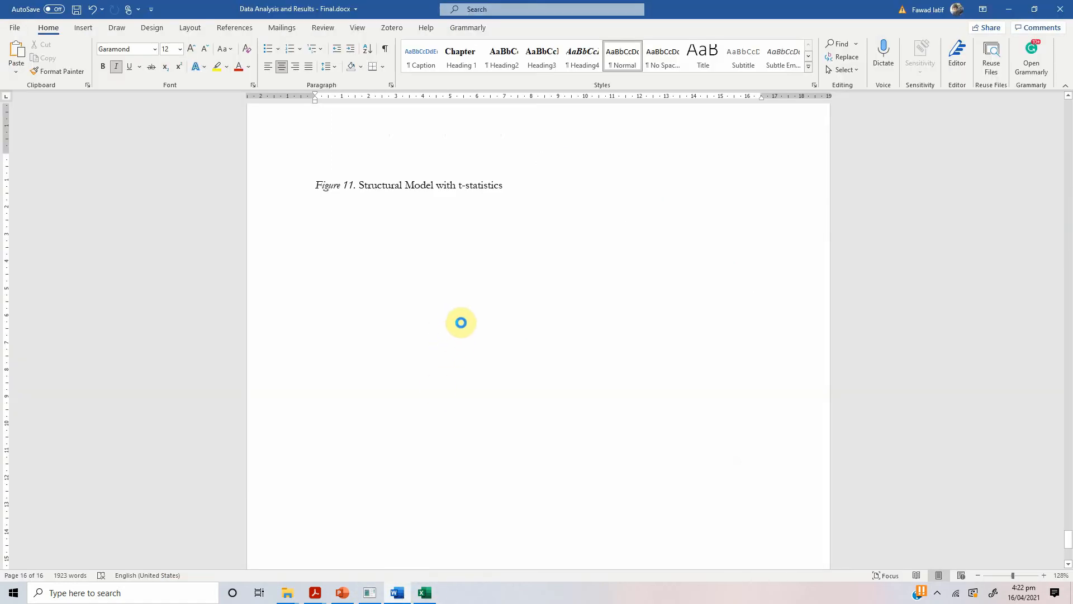
key(ctrl+v)
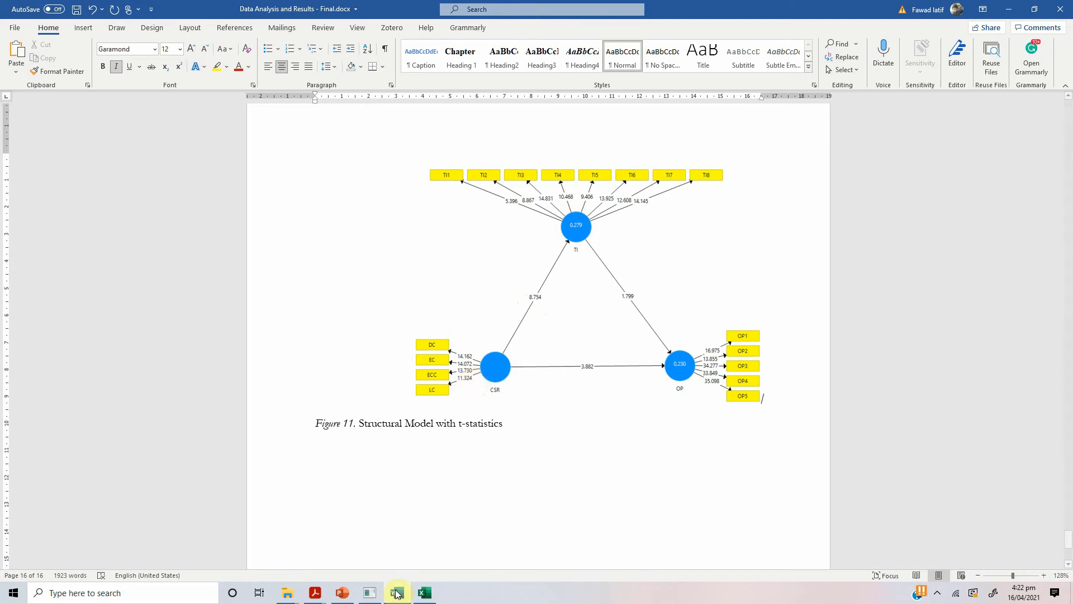
Step: Switch to SmartPLS and review the CSR-OP project's two data files, CSR's four indicators and the TI construct in the Ref-Ref SO model
click(370, 593)
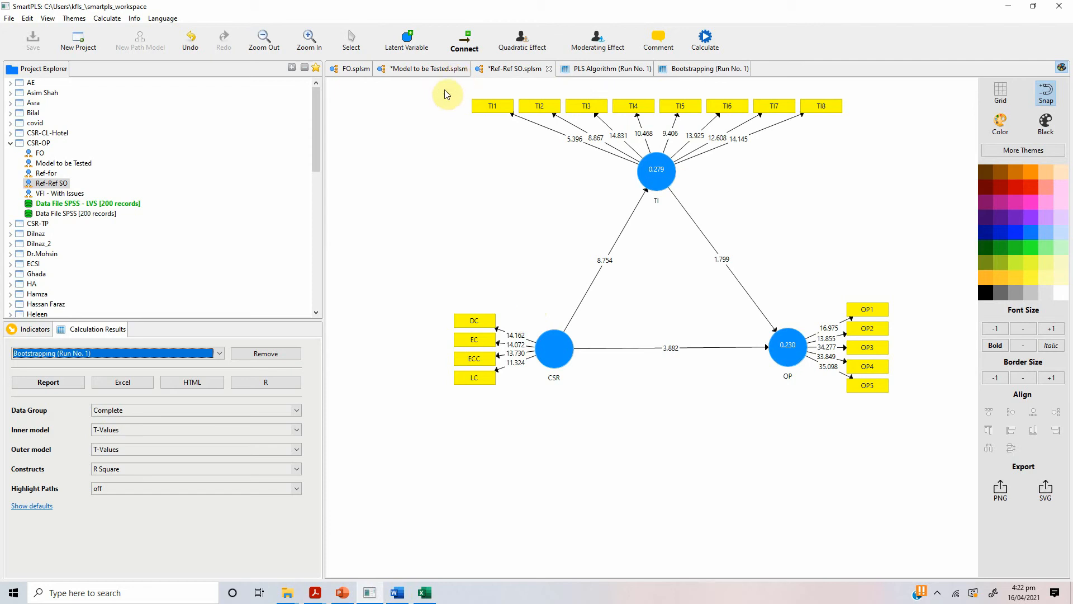
click(132, 203)
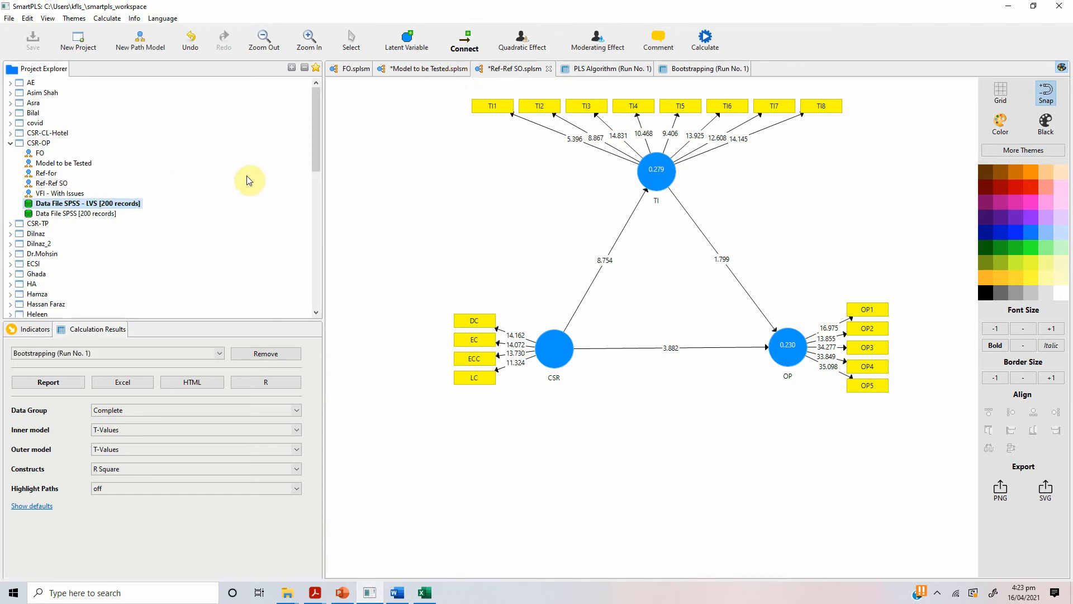
click(103, 216)
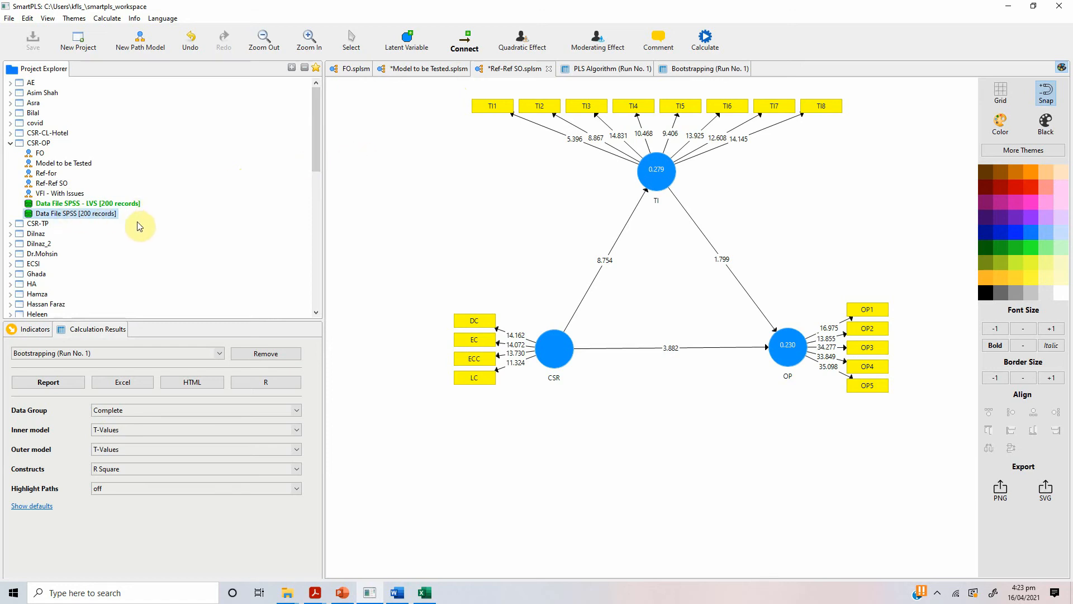
drag(139, 203, 441, 67)
click(352, 42)
drag(433, 289, 512, 438)
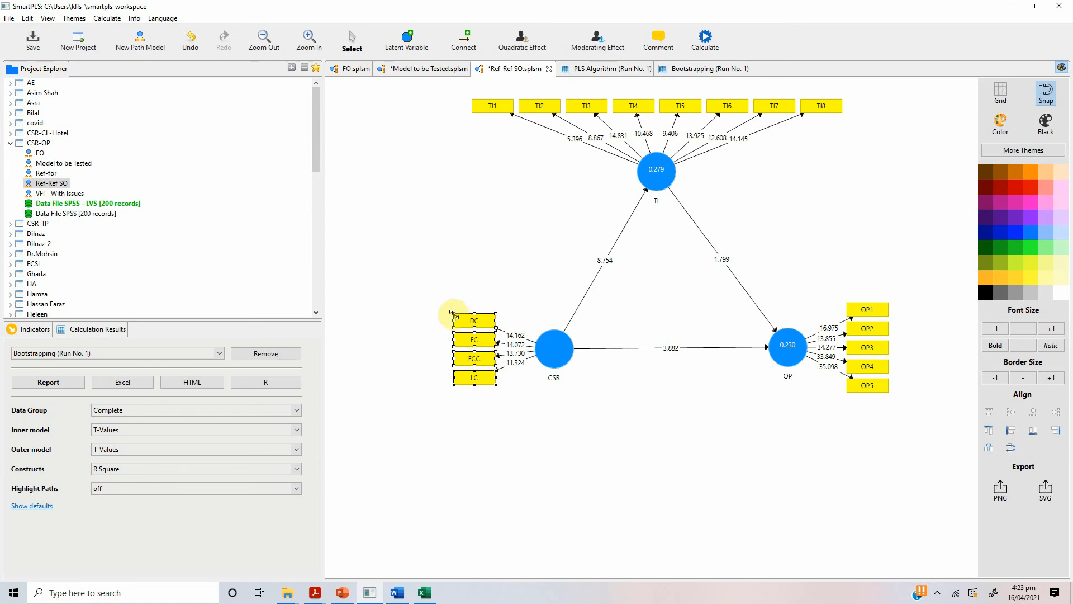
click(638, 163)
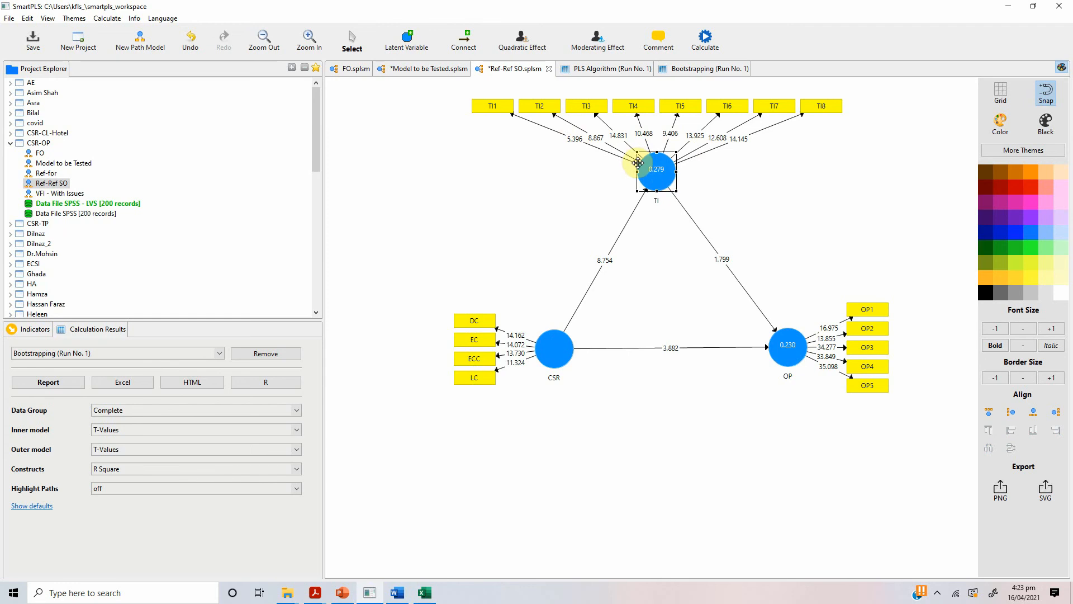
Step: Examine the OP, TI and CSR constructs and their indicator groups in the Ref-Ref SO model
click(783, 352)
click(670, 183)
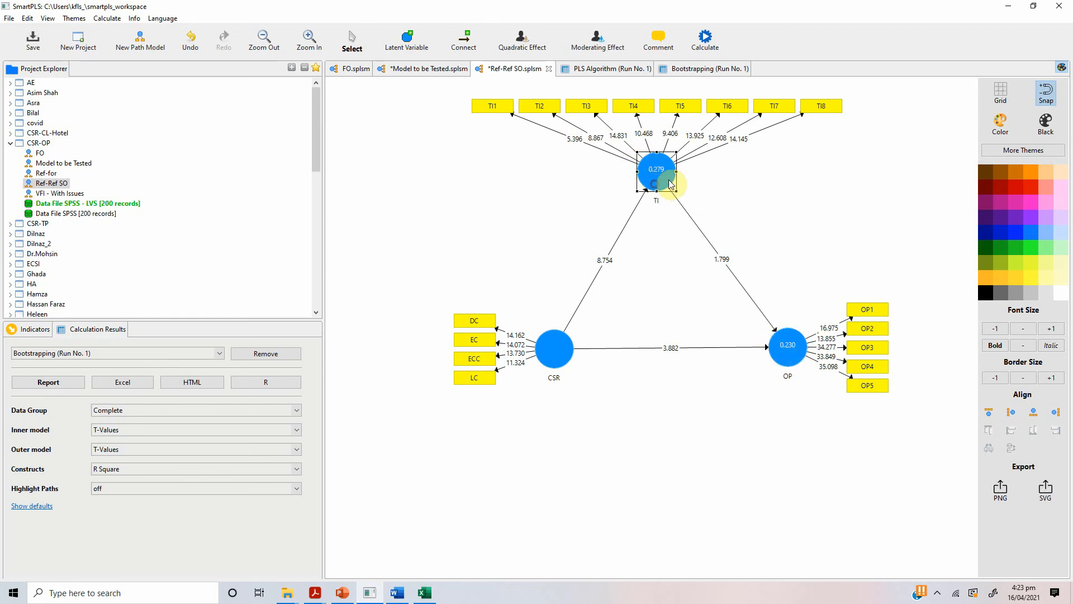
drag(448, 91, 872, 125)
drag(827, 245, 919, 468)
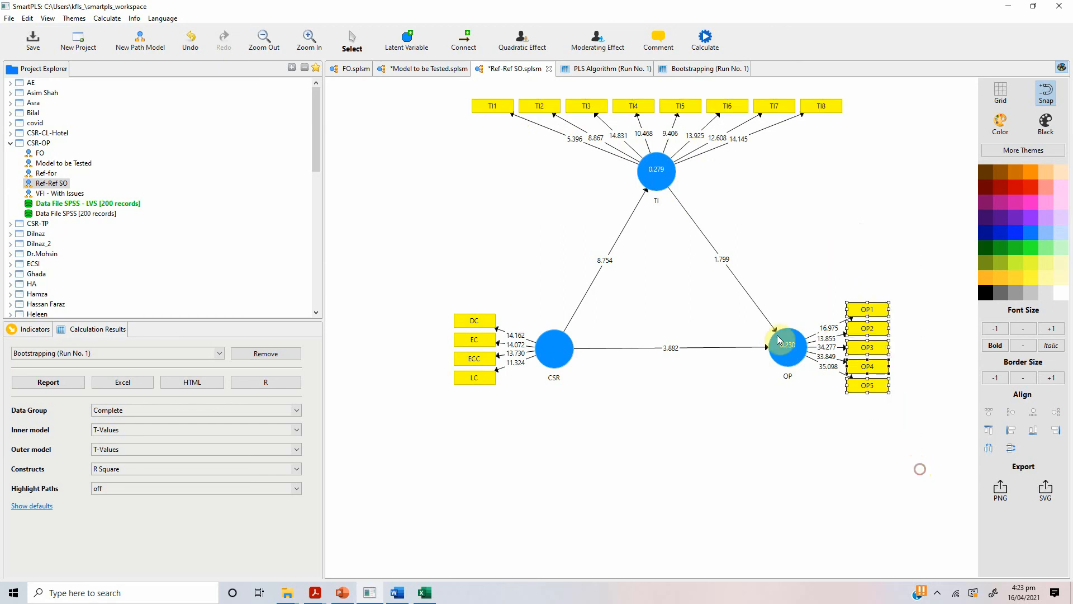
click(779, 341)
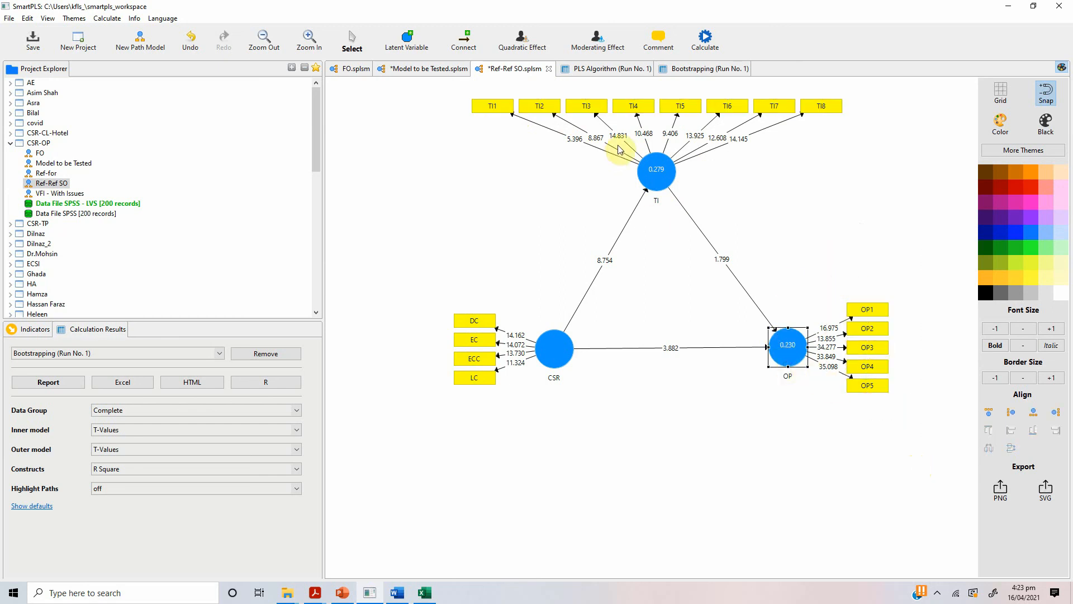
drag(422, 271, 609, 461)
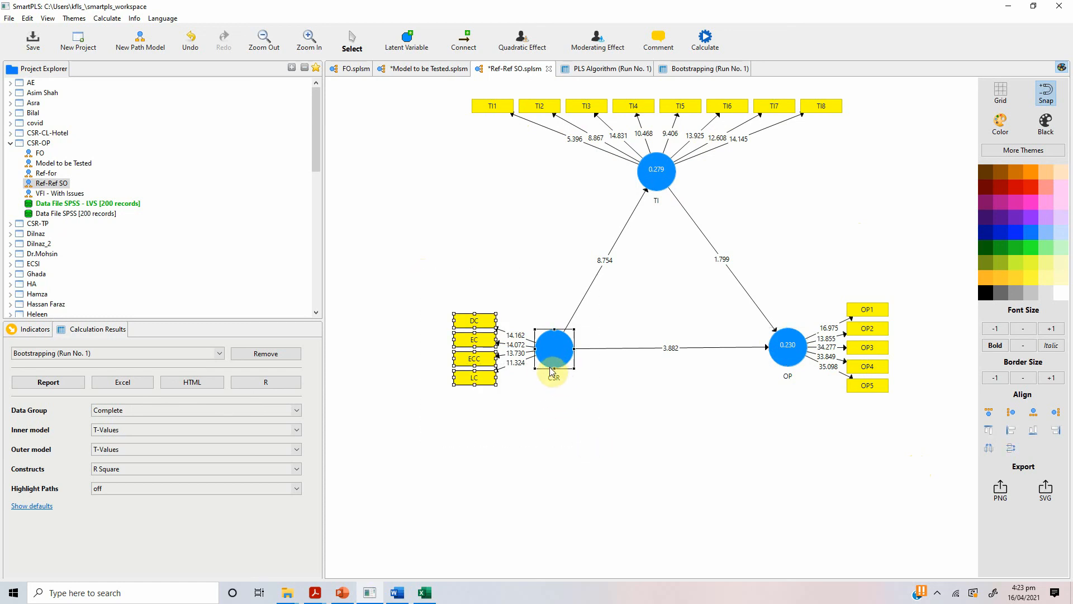
Step: Switch to Word and review the report backwards from the mediation paragraph to Table 5, Discriminant Validity – Fornell & Larcker Criterion
click(397, 592)
scroll(531, 403, down, 5)
scroll(531, 402, up, 15)
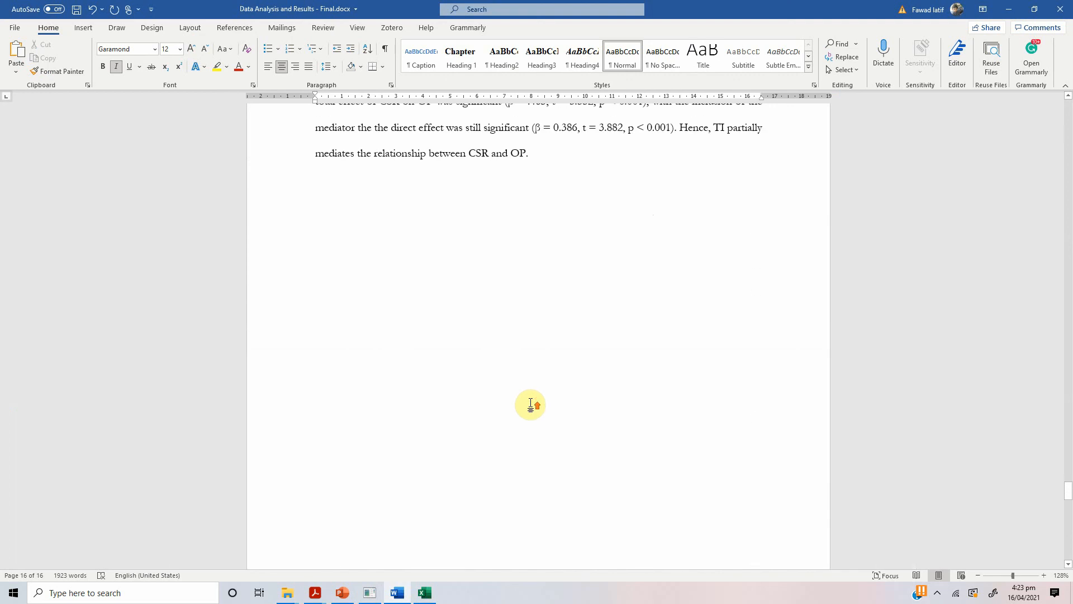
scroll(531, 402, up, 15)
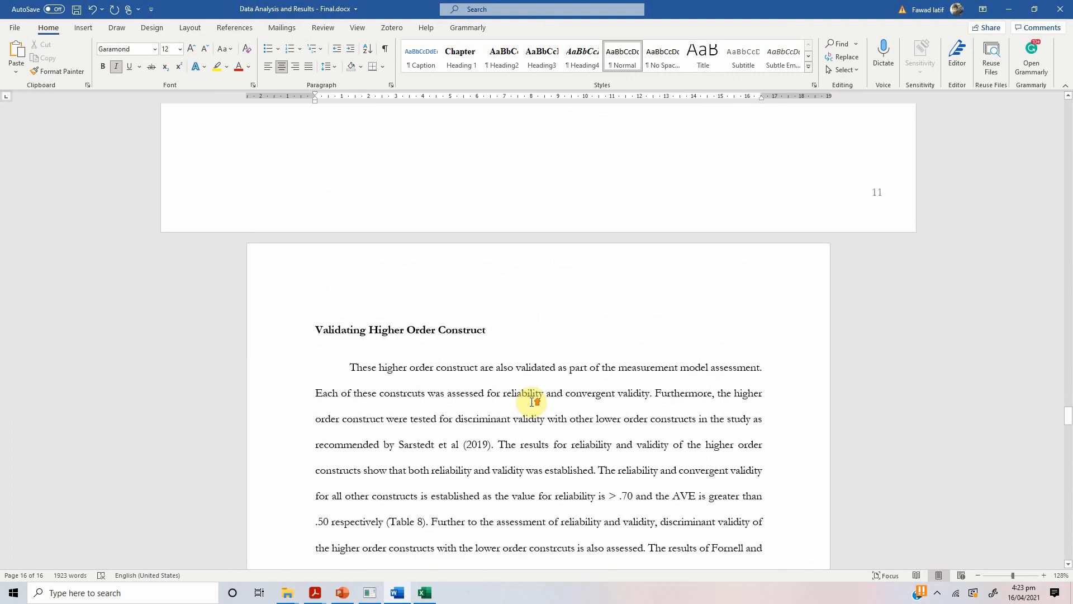
scroll(532, 402, up, 15)
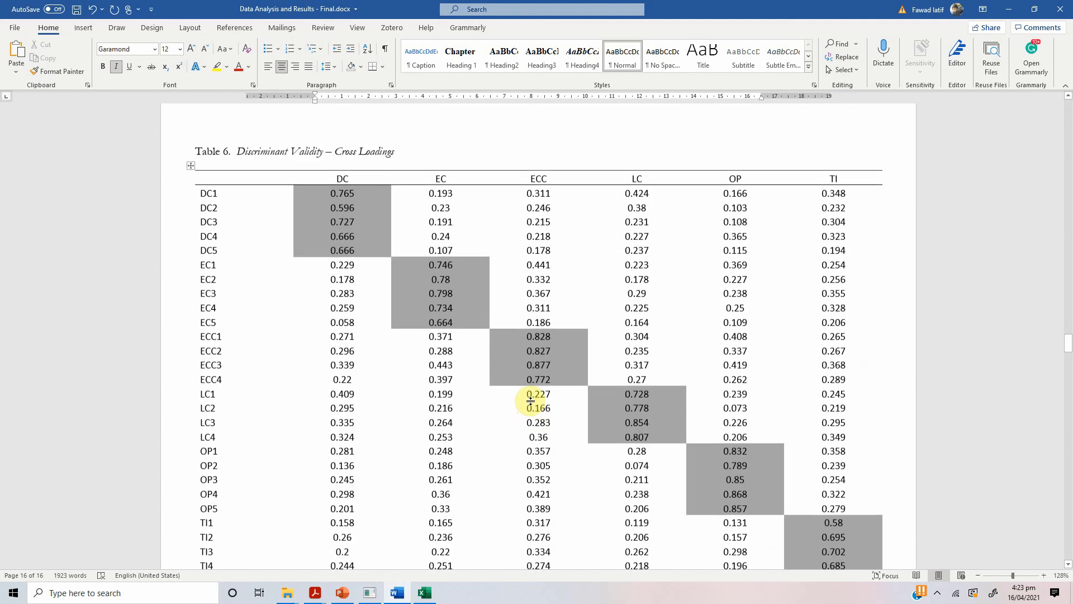
scroll(532, 405, up, 10)
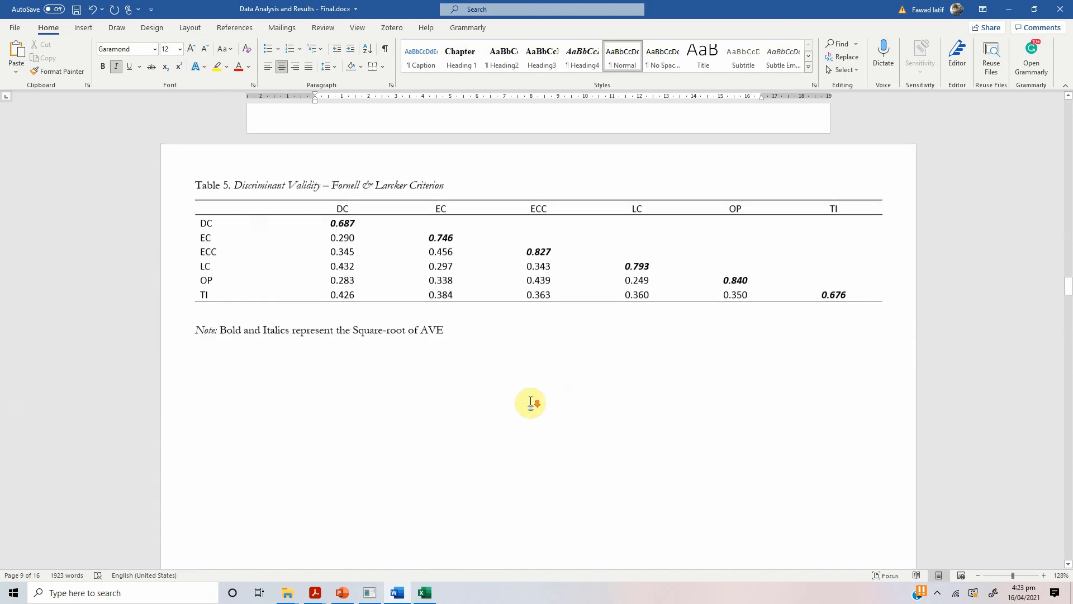